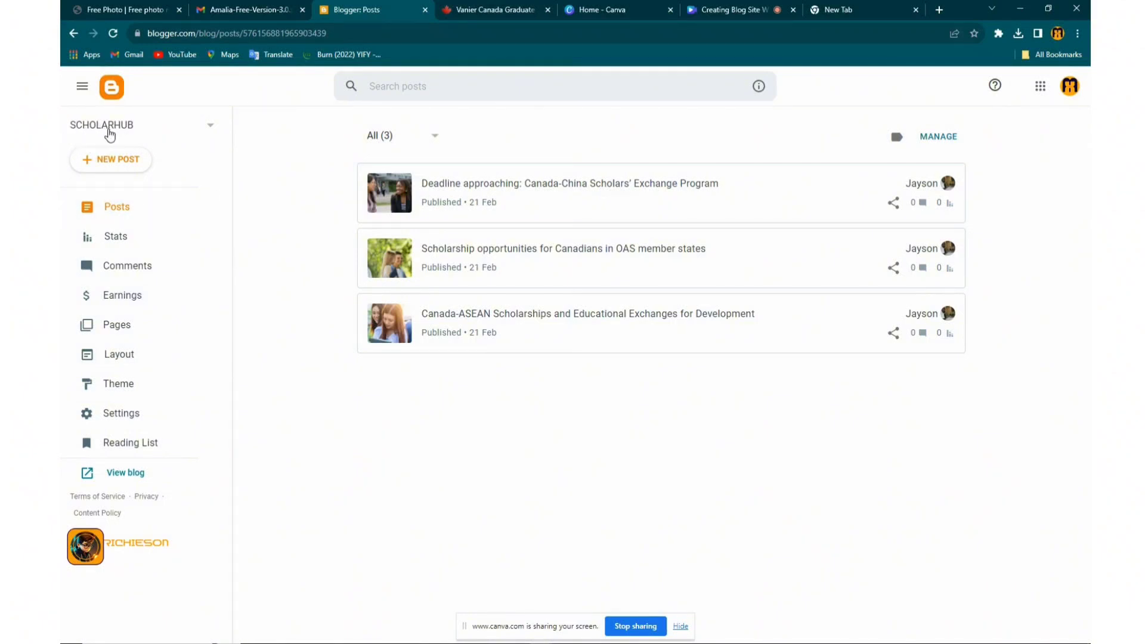
Scroll through the Blogger blog selector list, then switch to the empty new browser tab
left_click(211, 131)
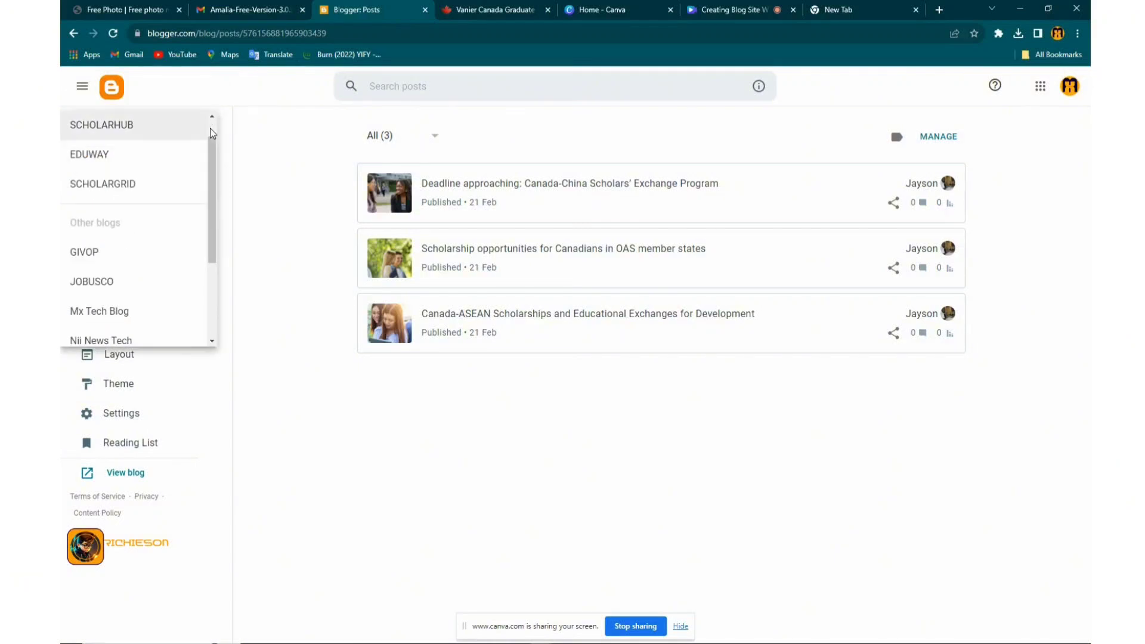
left_click(211, 120)
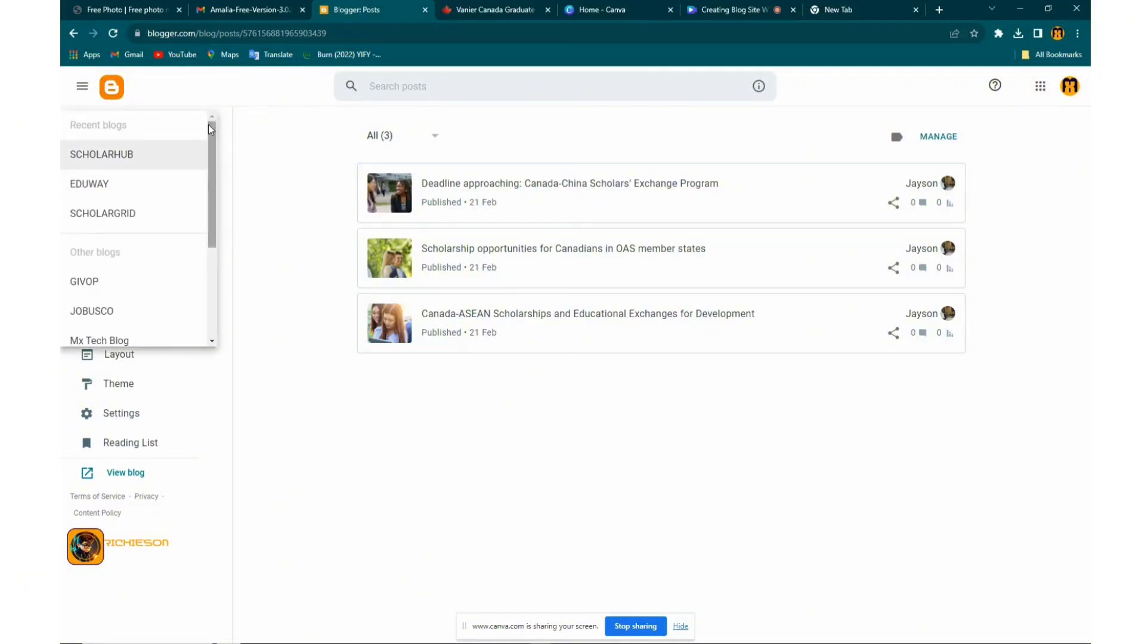
left_click_drag(210, 125, 199, 258)
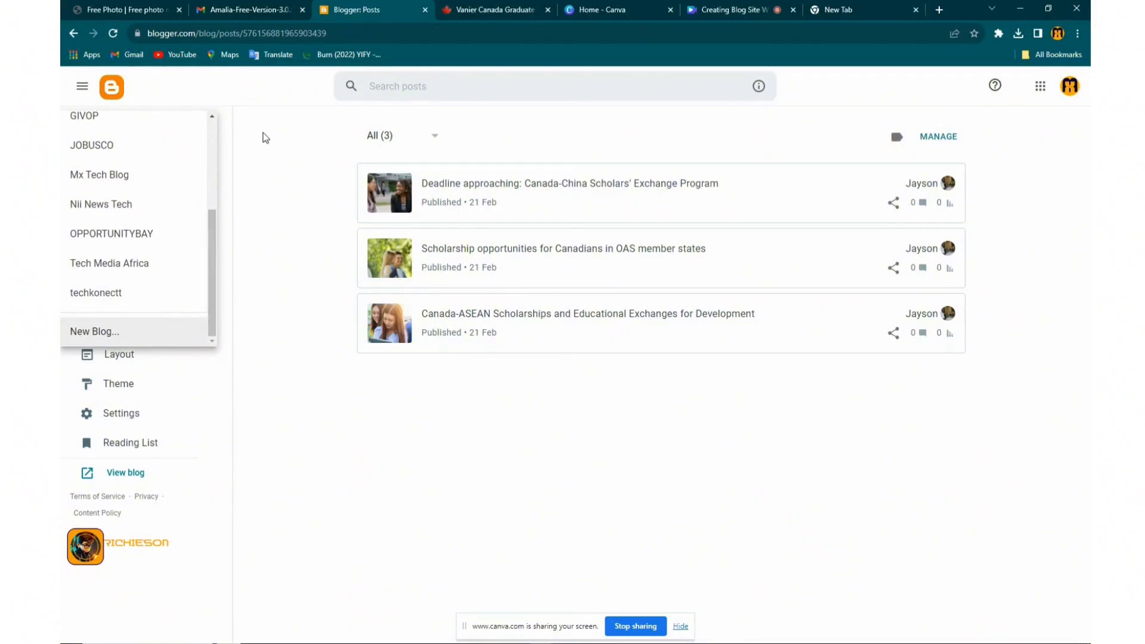
left_click(815, 14)
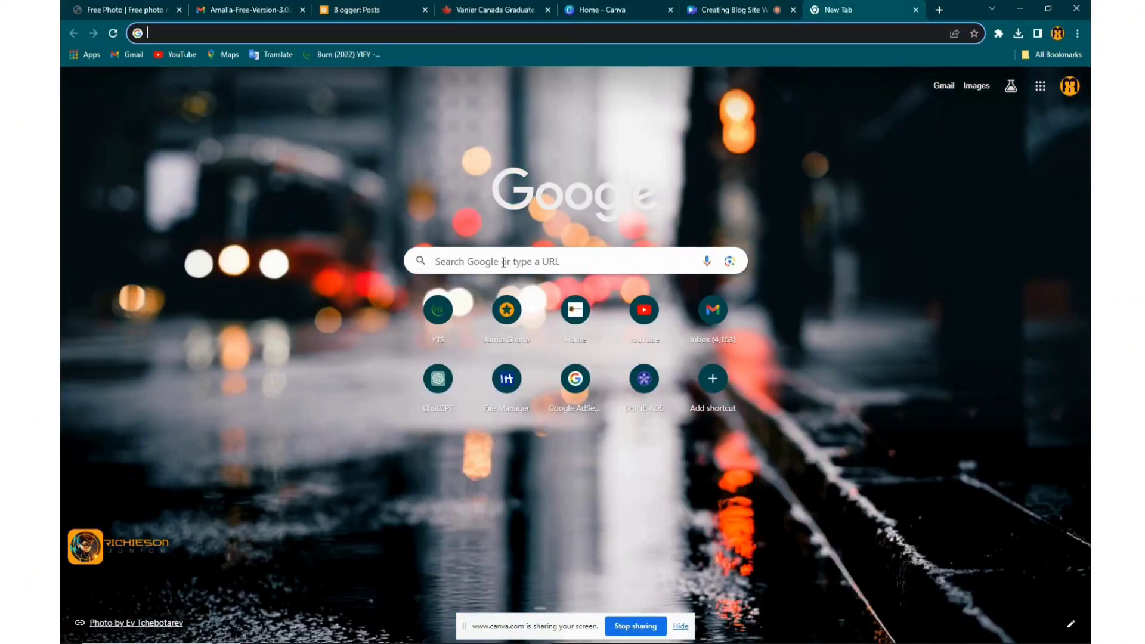
Search Google for 'blogger', then return to the Blogger posts tab
left_click(503, 263)
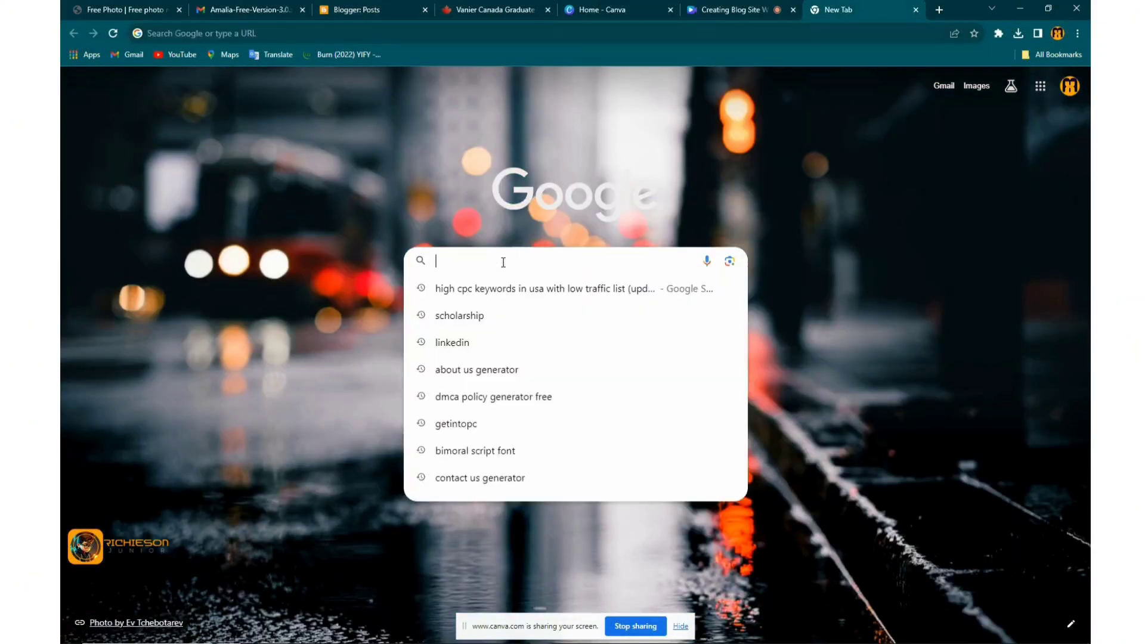
type("blo")
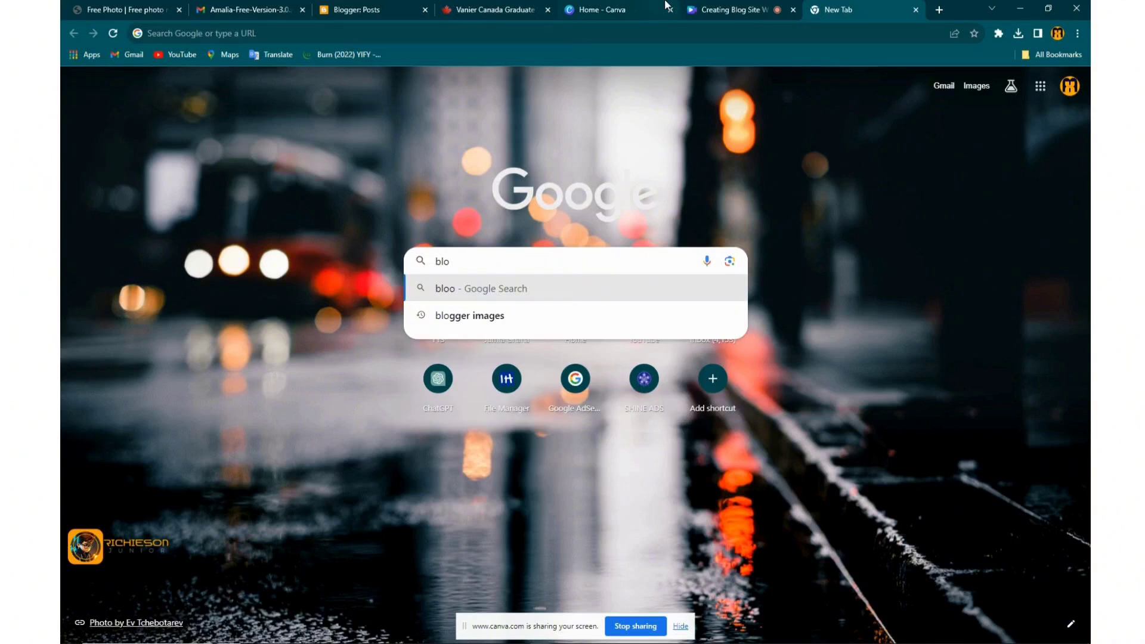
type("gger")
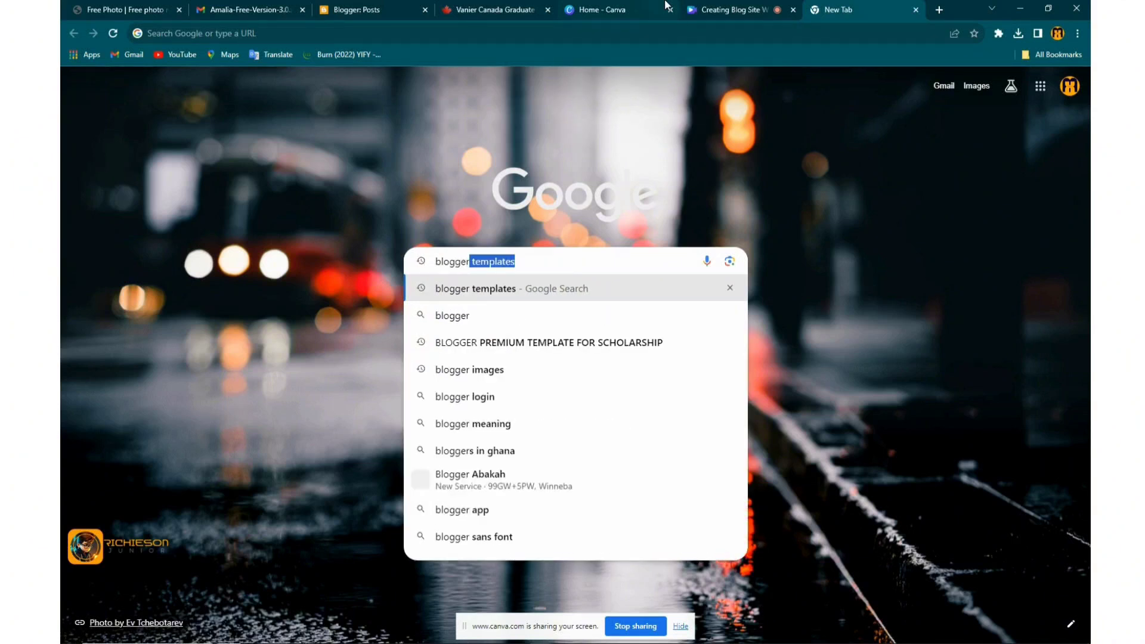
key("BackSpace")
key("Return")
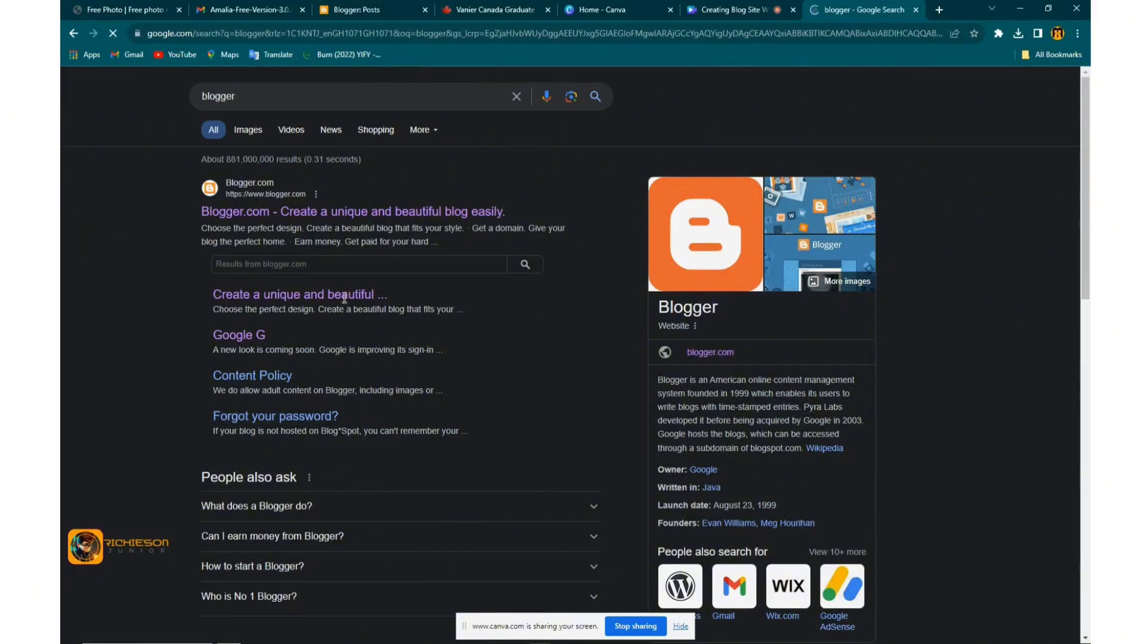
left_click(382, 10)
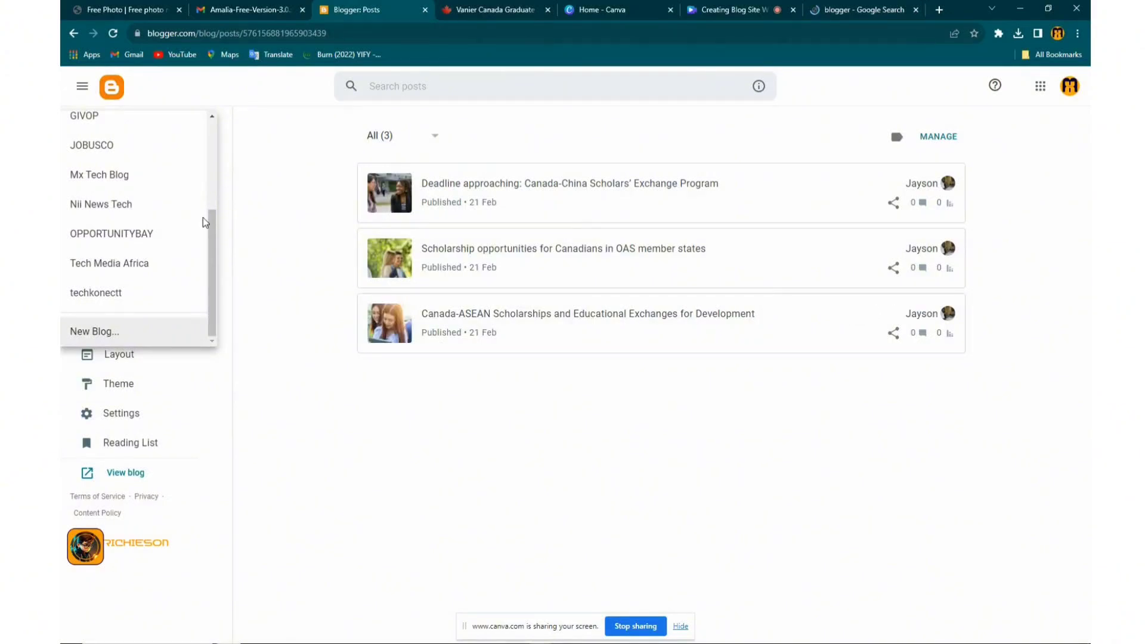
Select SCHOLARHUB from the blog selector and create a new empty post
scroll(212, 177, "up", 3)
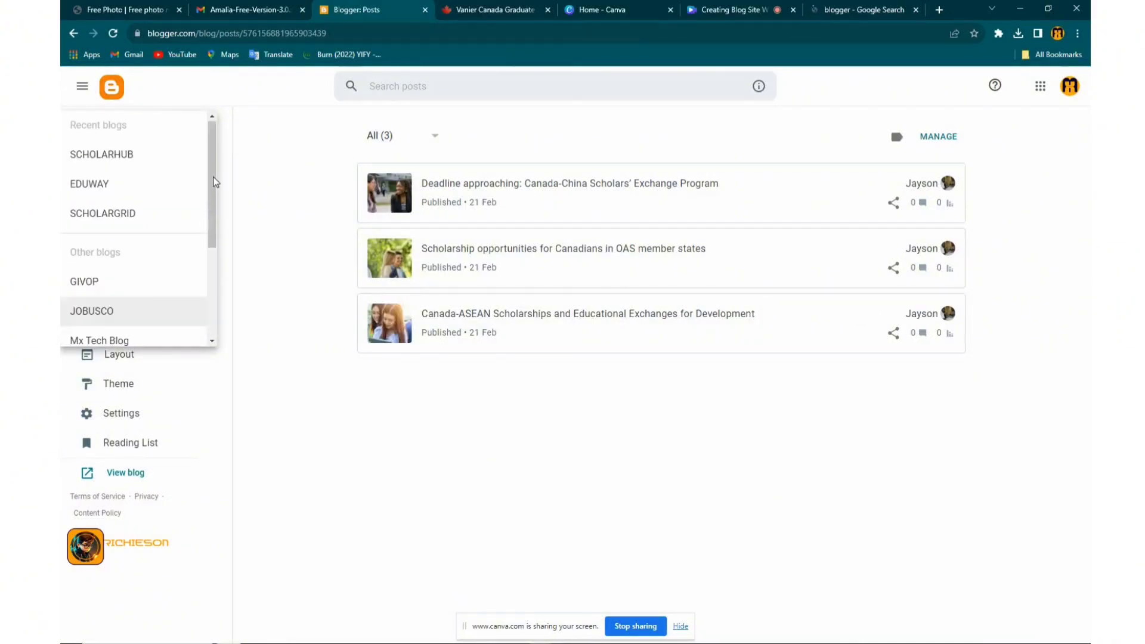
left_click(133, 155)
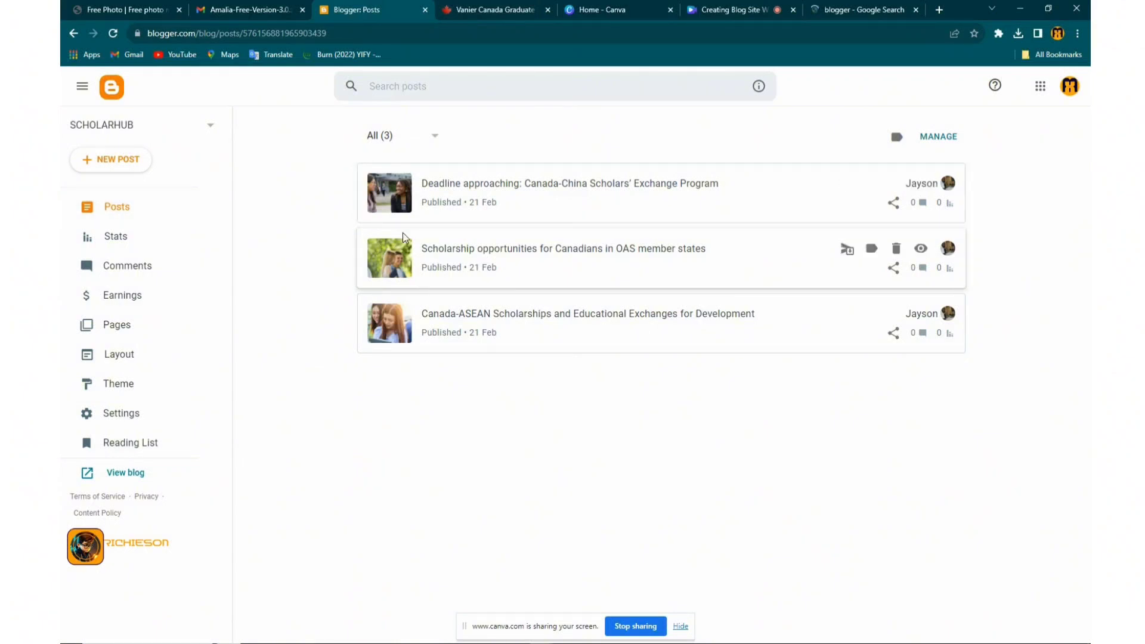
left_click(99, 162)
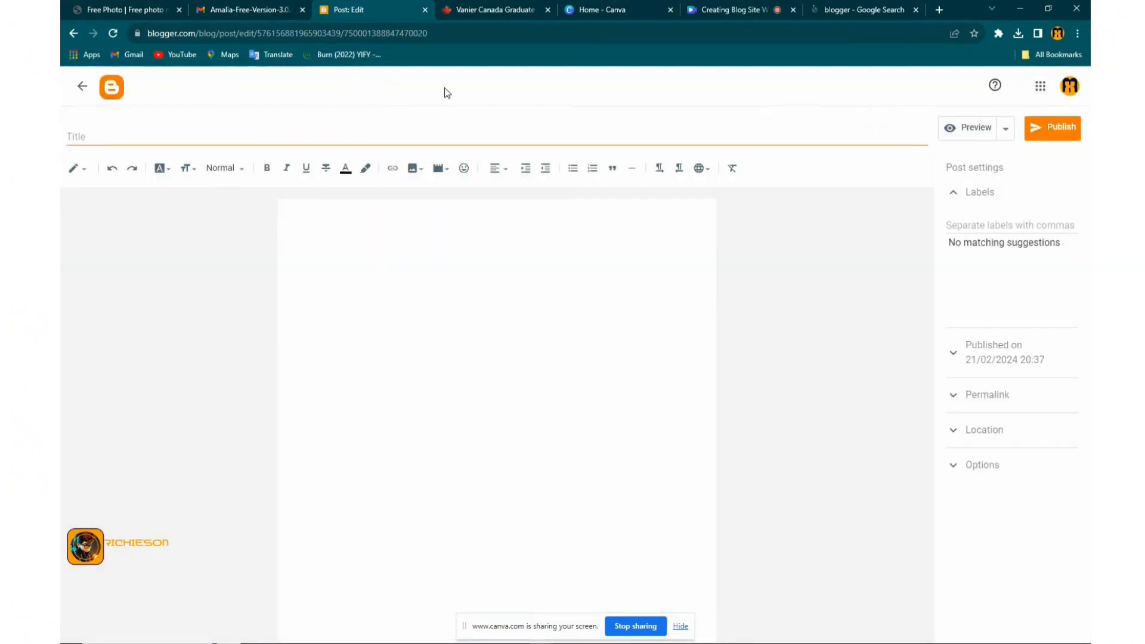
Copy the first three paragraphs of the 'International Scholarships To Study In The US' article
left_click(492, 12)
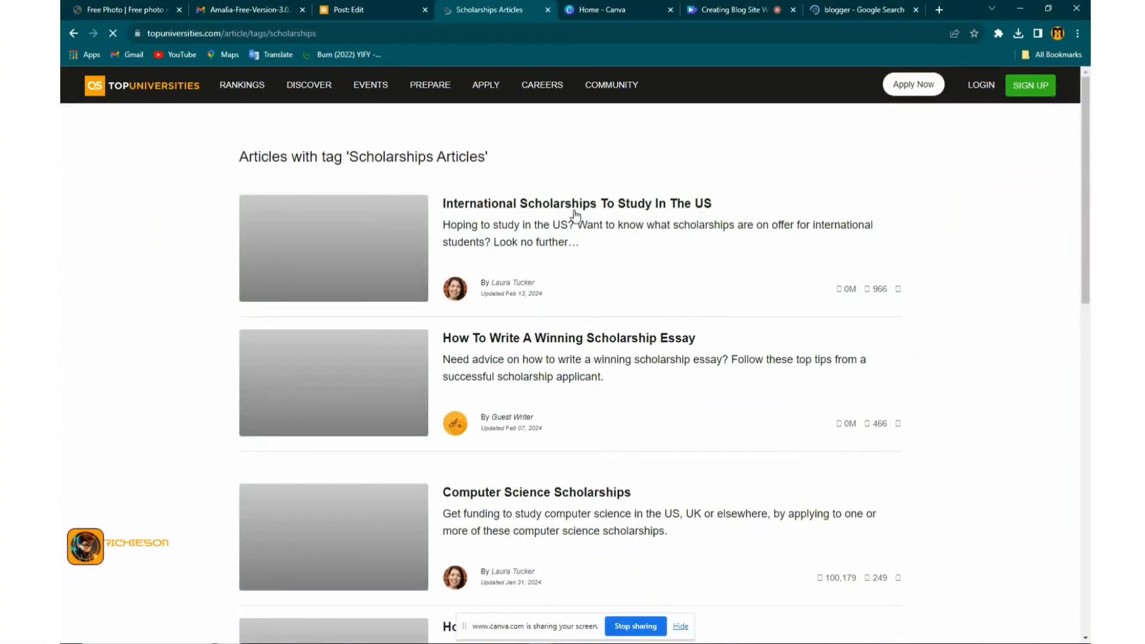
left_click(539, 204)
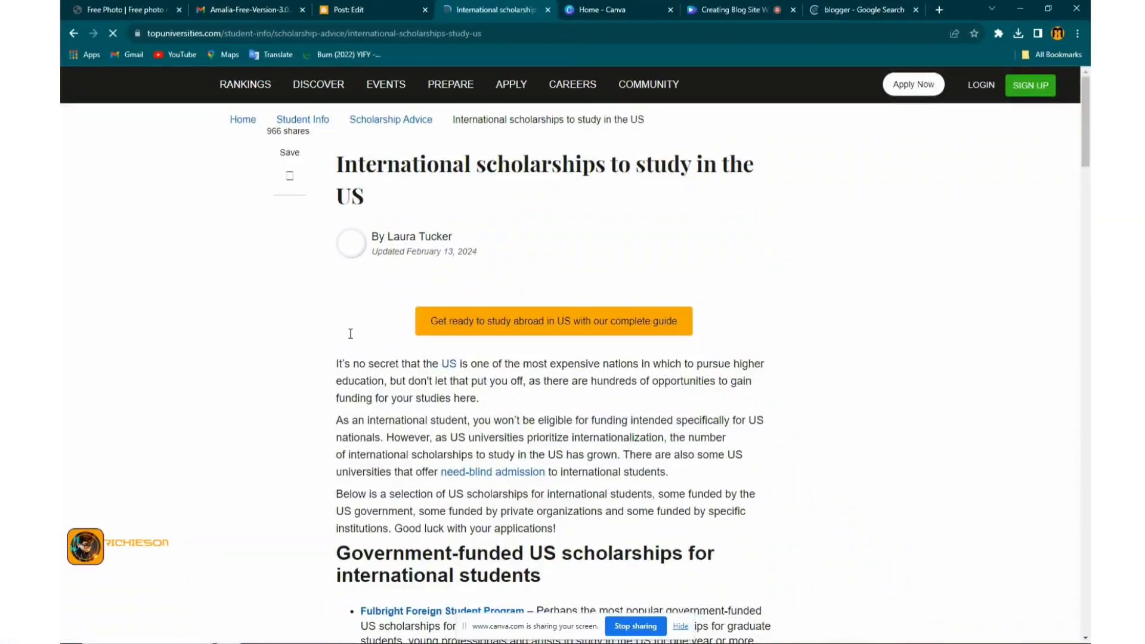
scroll(354, 348, "down", 2)
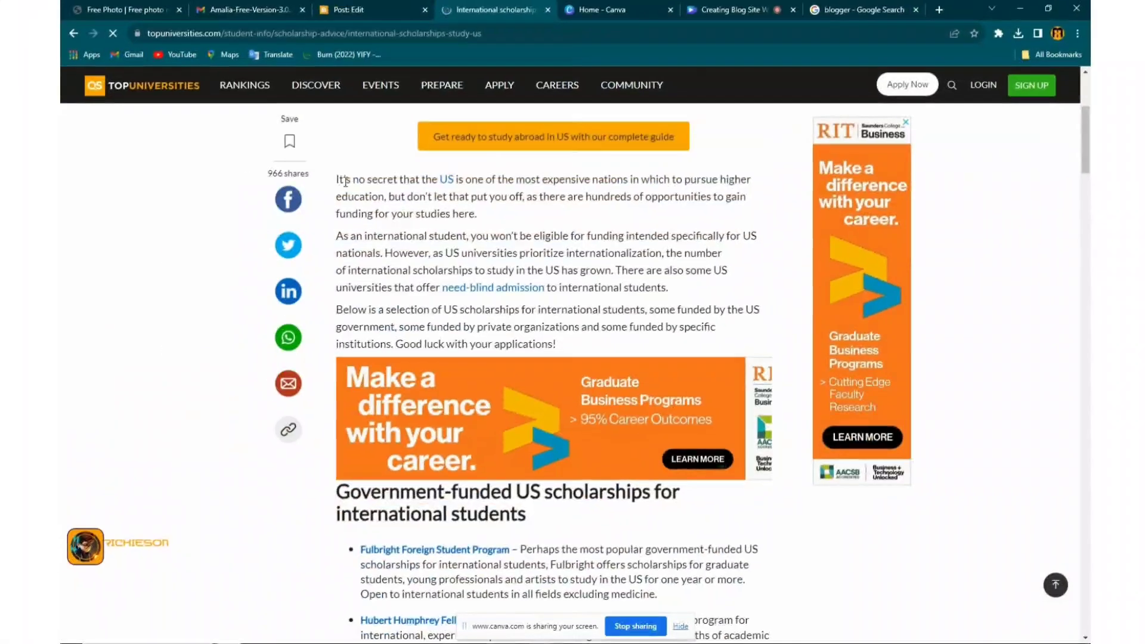
left_click_drag(337, 179, 578, 328)
right_click(578, 327)
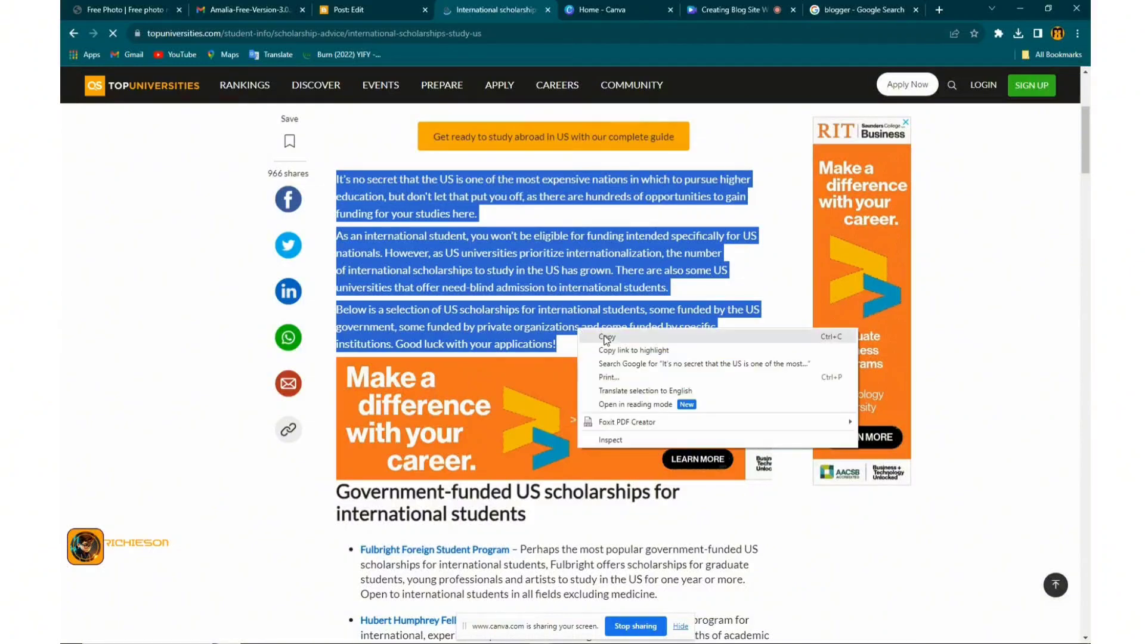
left_click(596, 336)
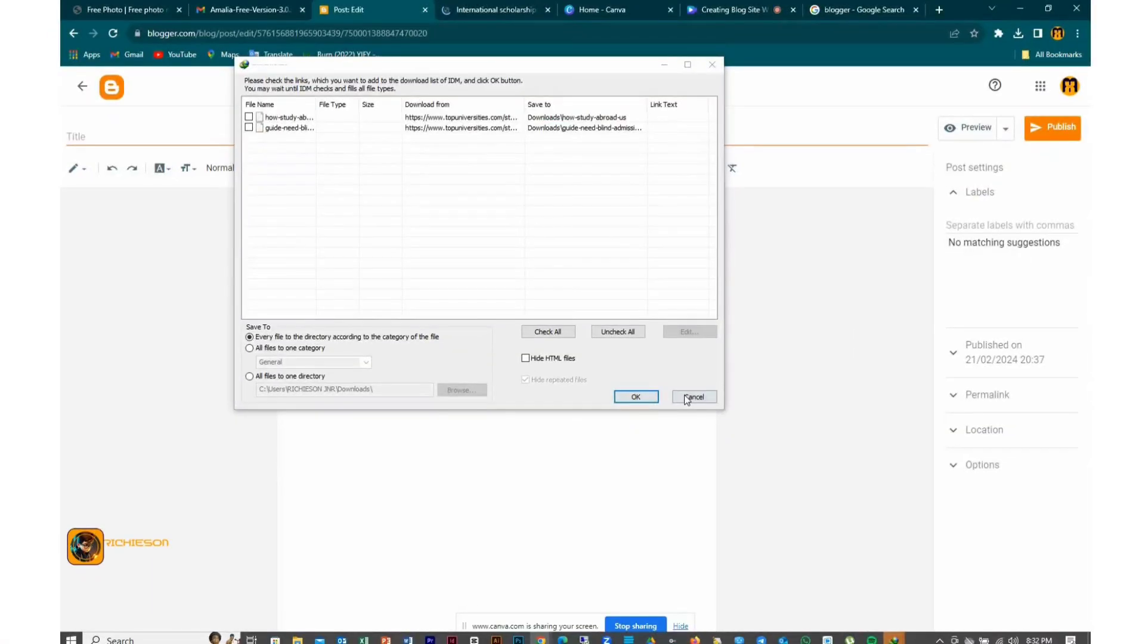
Dismiss the download-manager prompt and paste the paragraphs into the post body as plain text
left_click(306, 216)
right_click(306, 221)
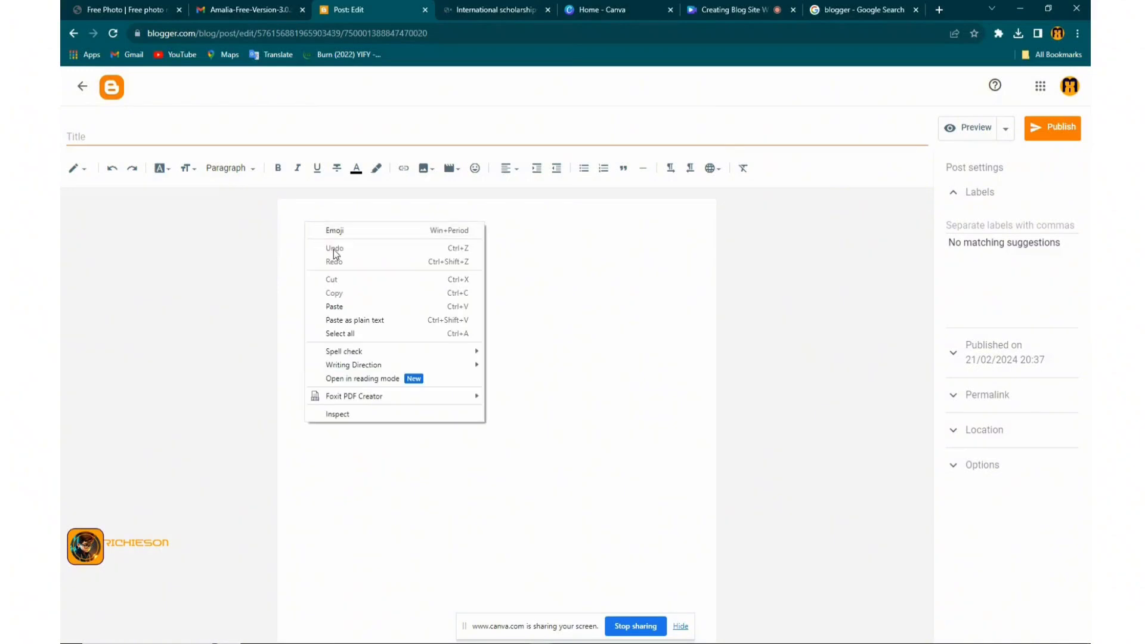
left_click(356, 339)
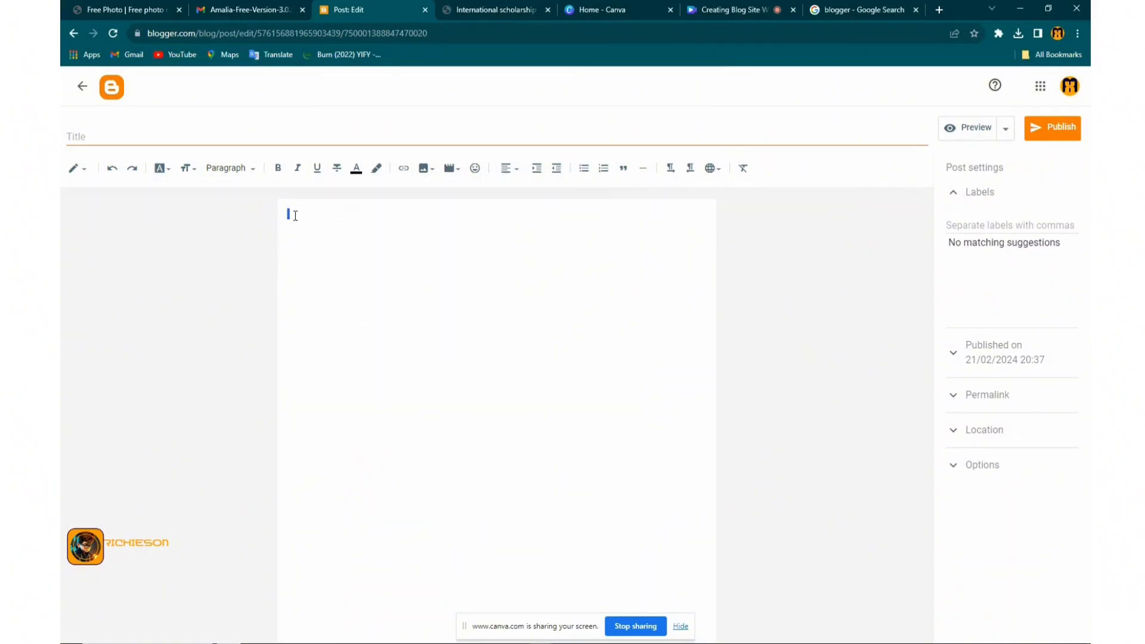
right_click(295, 215)
left_click(334, 281)
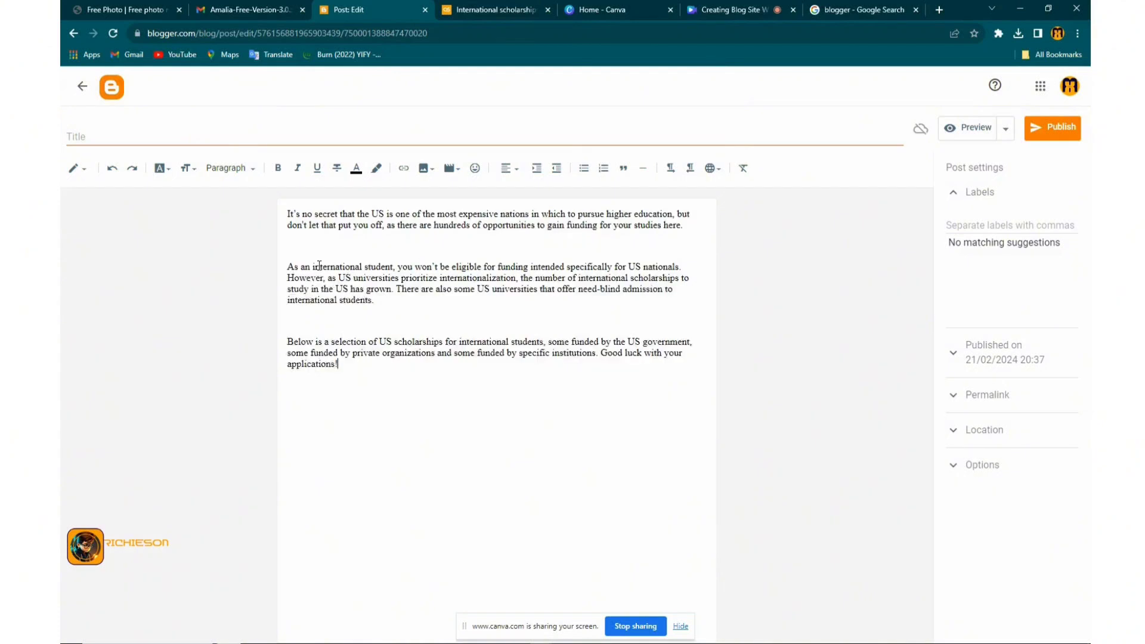
Remove the blank lines between the three paragraphs, then return to the scholarships article
left_click(312, 250)
key("BackSpace")
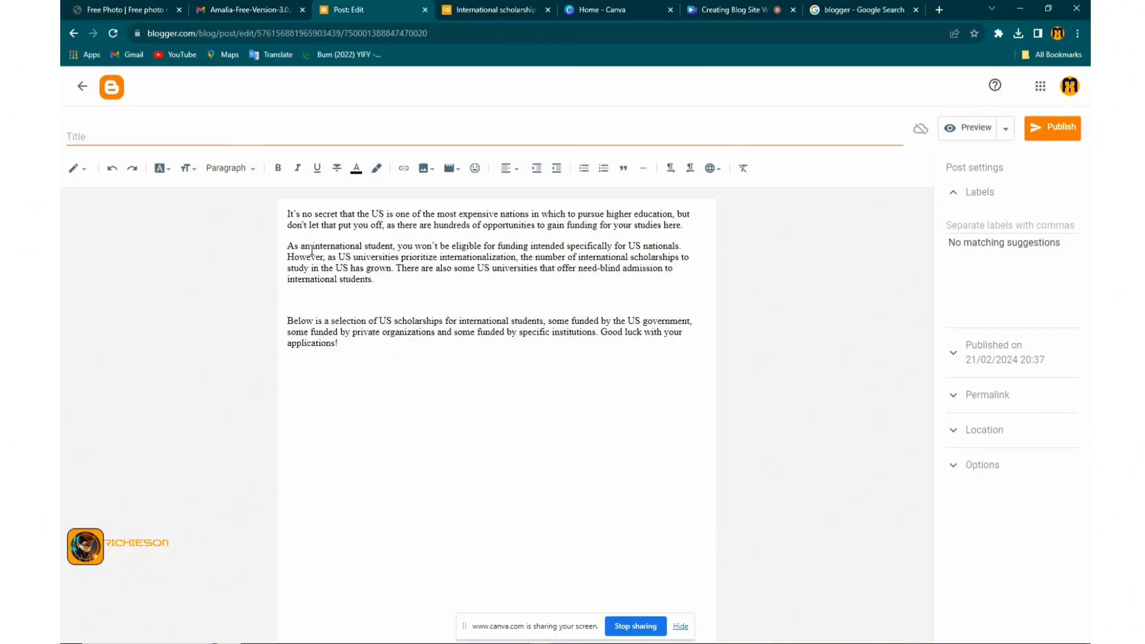
key("BackSpace")
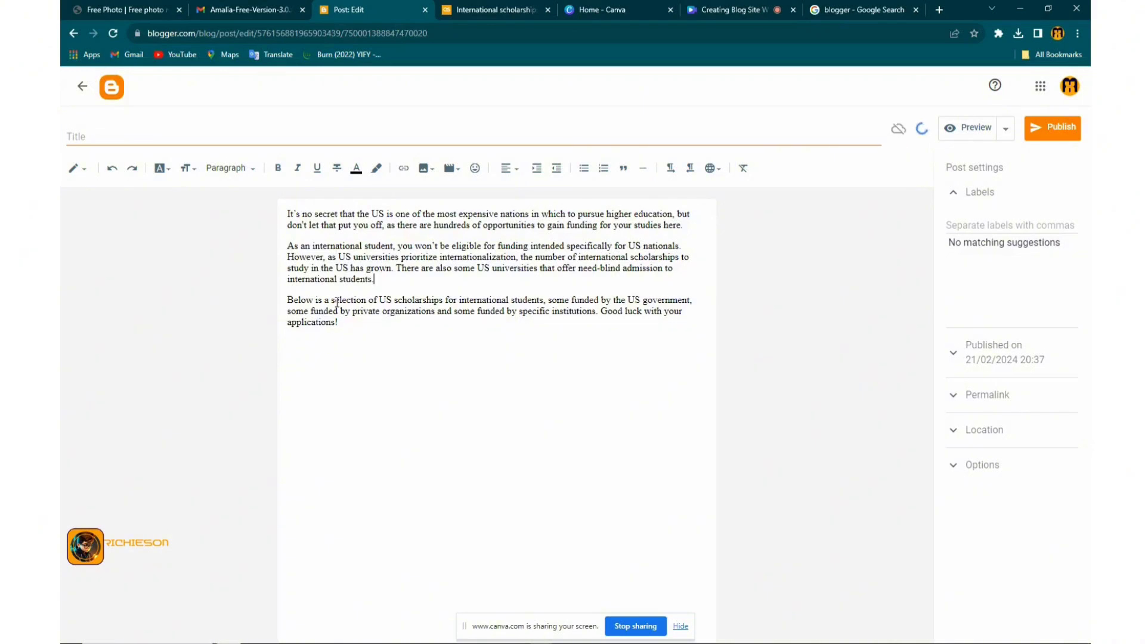
left_click(495, 9)
scroll(494, 314, "down", 5)
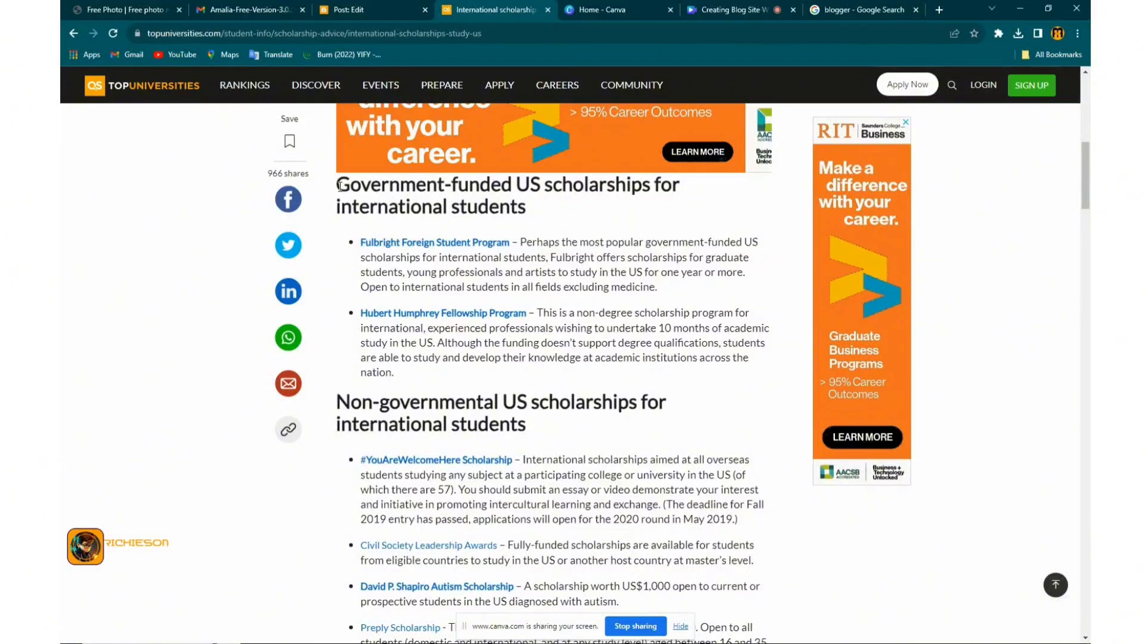
Copy the article from the Government-funded heading through the developing-countries list, then return to the editor
left_click_drag(338, 180, 733, 461)
scroll(589, 529, "down", 3)
scroll(588, 529, "down", 3)
scroll(588, 528, "down", 4)
scroll(588, 528, "down", 7)
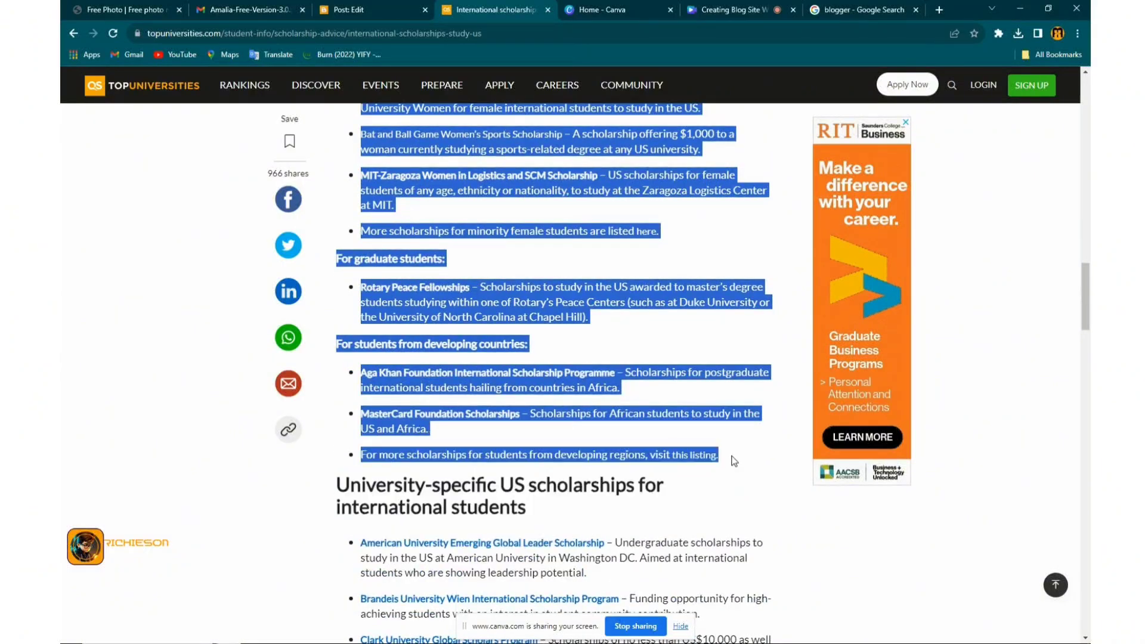
right_click(533, 383)
left_click(596, 388)
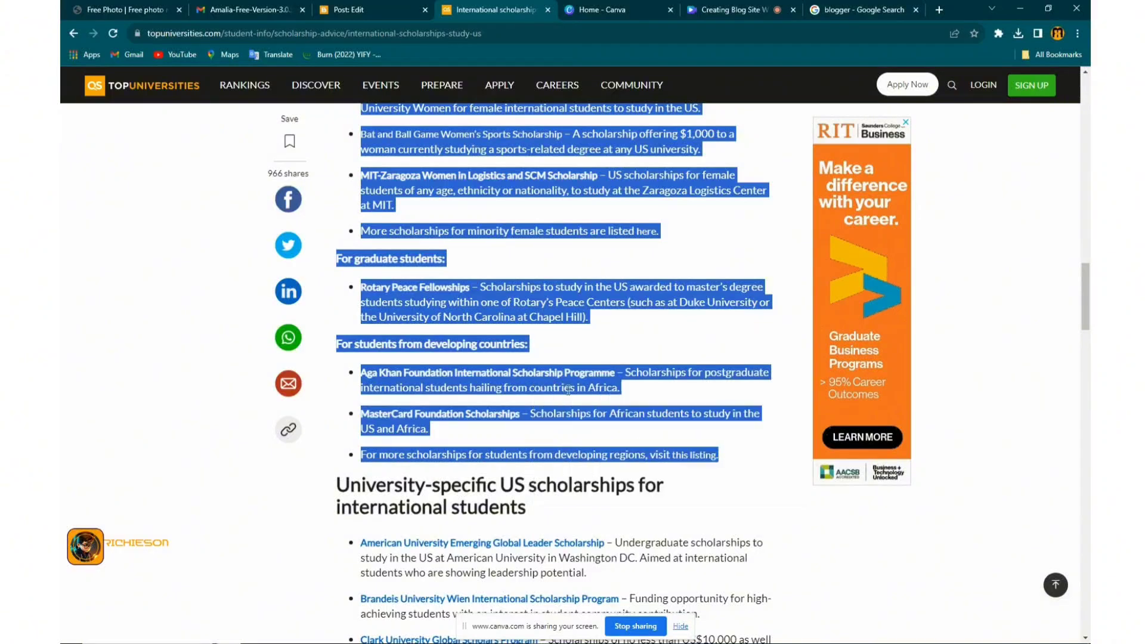
left_click(348, 9)
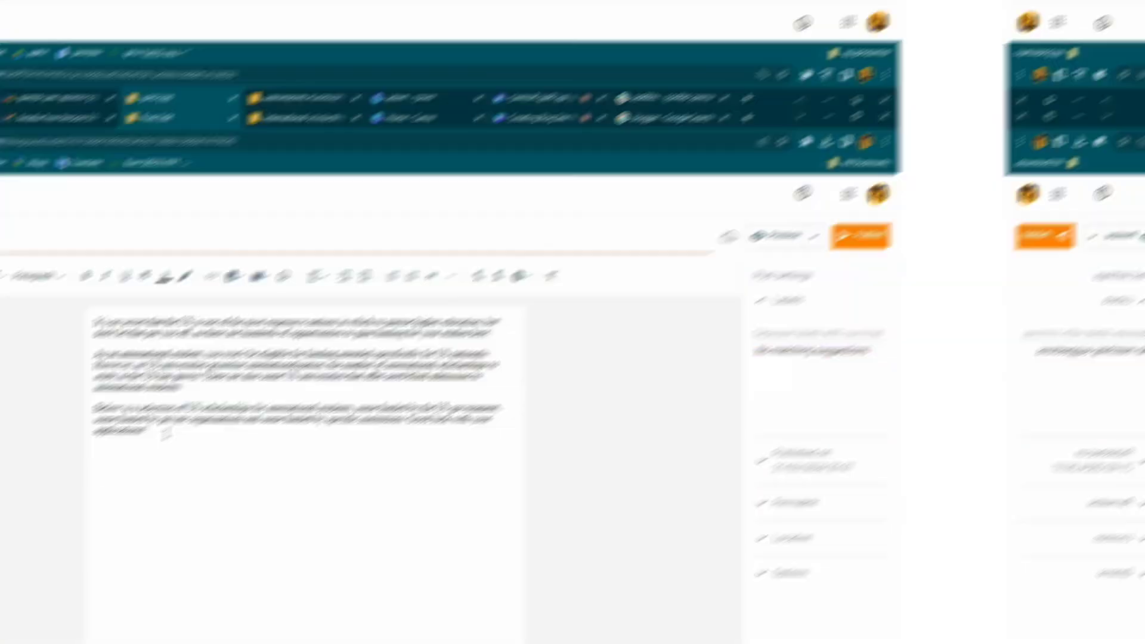
Paste the copied scholarship lists below the introduction in the post
key("Return")
key("ctrl+v")
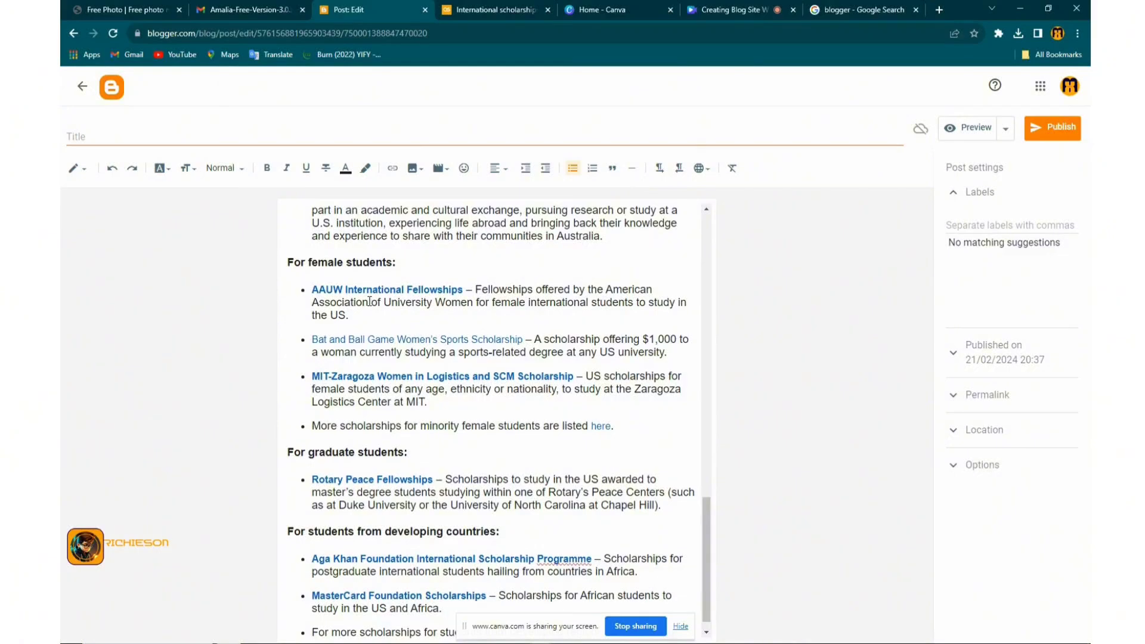
scroll(405, 271, "up", 6)
scroll(404, 271, "up", 6)
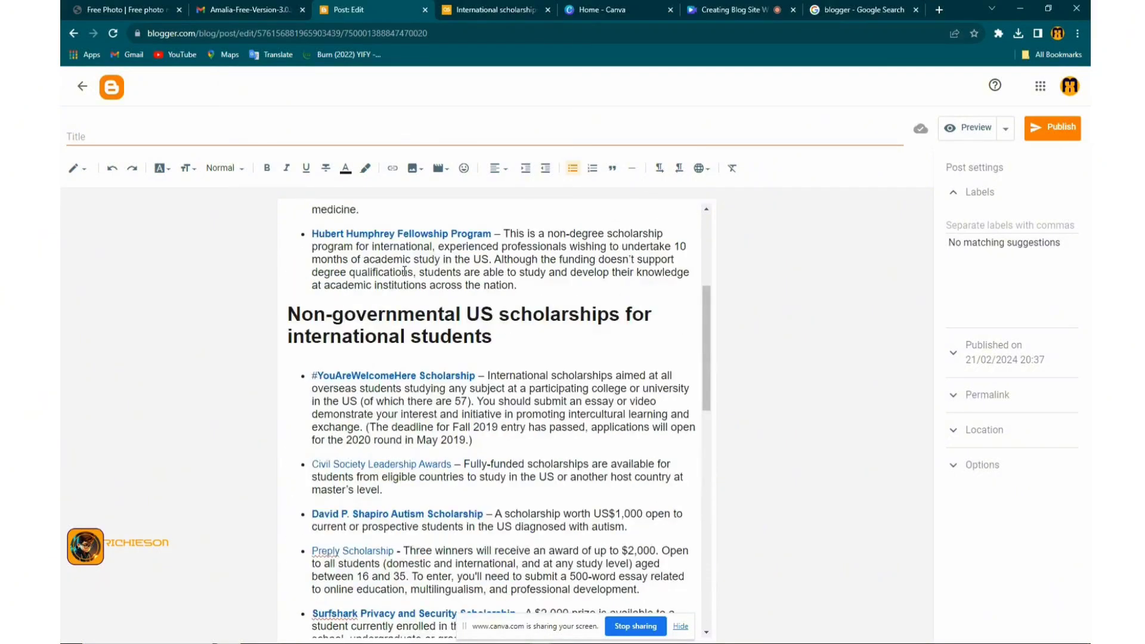
scroll(480, 316, "up", 4)
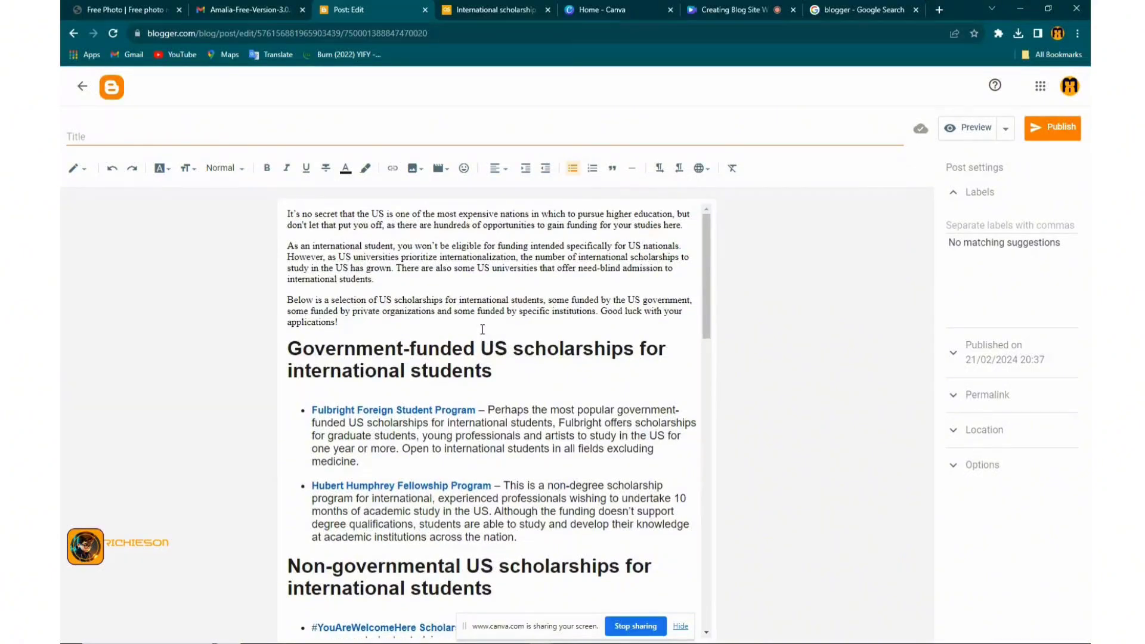
Delete the Government-funded heading and the empty line above the Fulbright Foreign Student Program bullet
left_click_drag(499, 369, 288, 346)
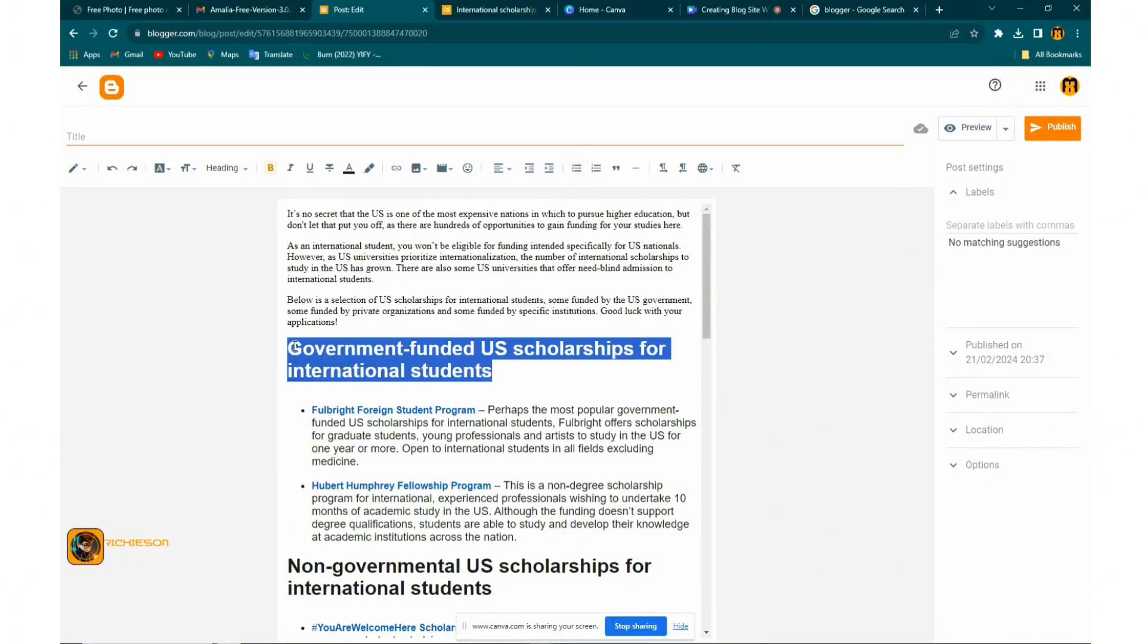
right_click(294, 347)
left_click(325, 371)
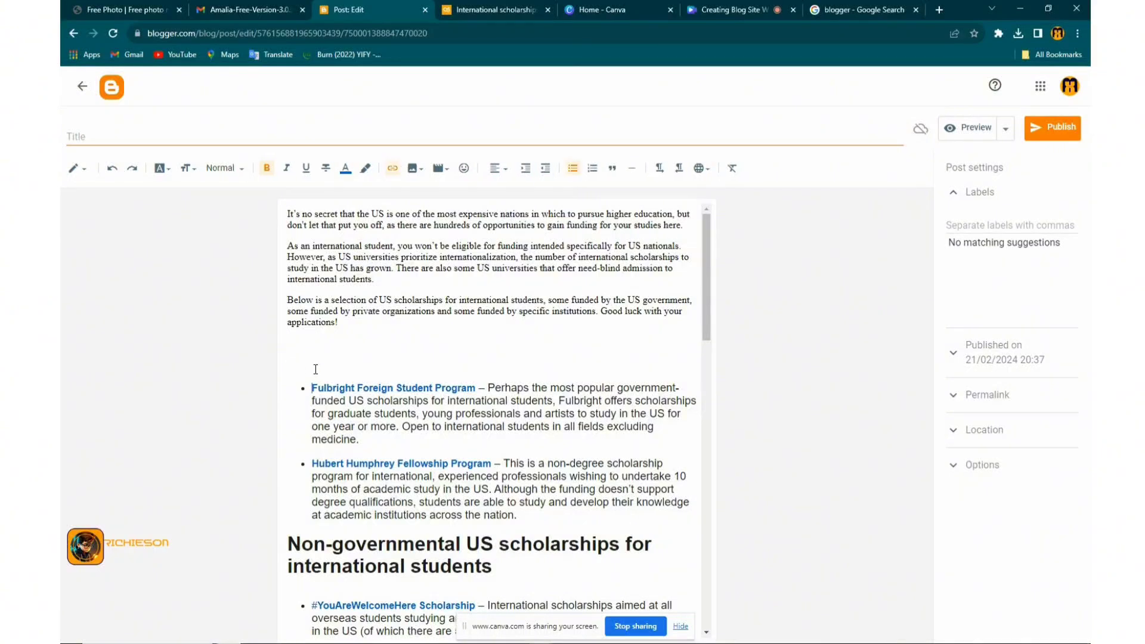
key("Delete")
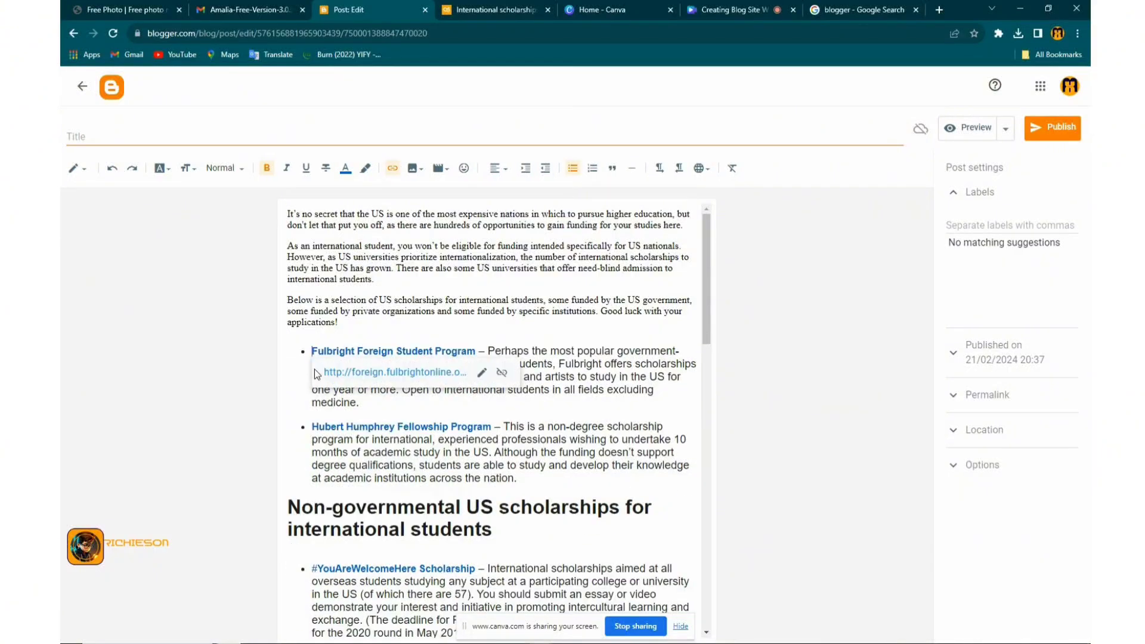
Paste 'Government-funded US scholarships for international students' as the post title
left_click(200, 137)
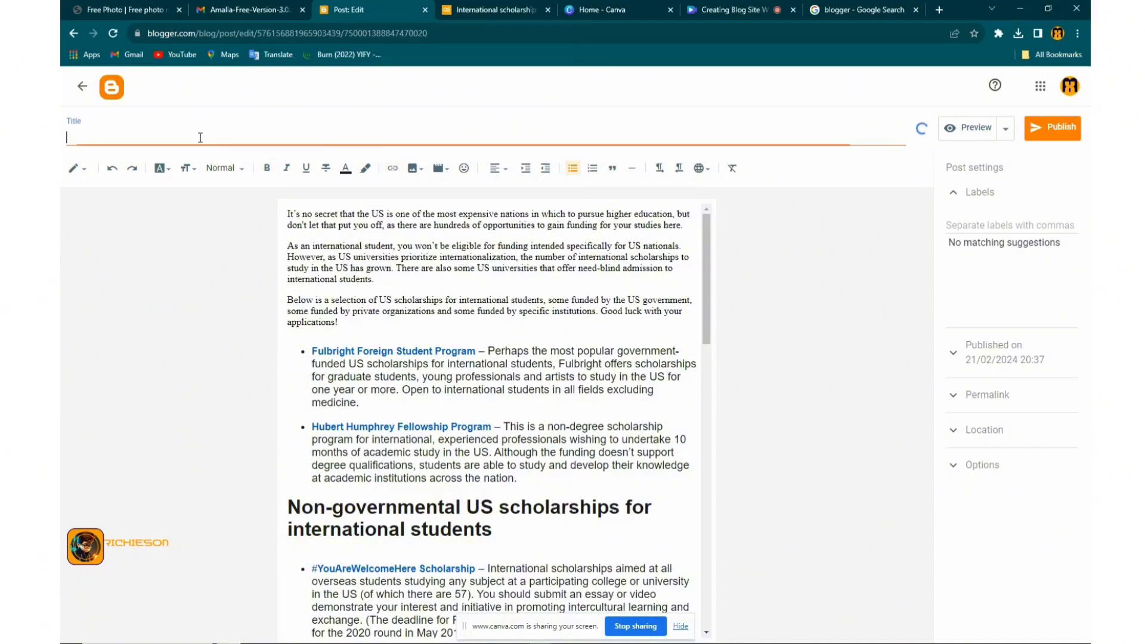
right_click(200, 137)
left_click(245, 235)
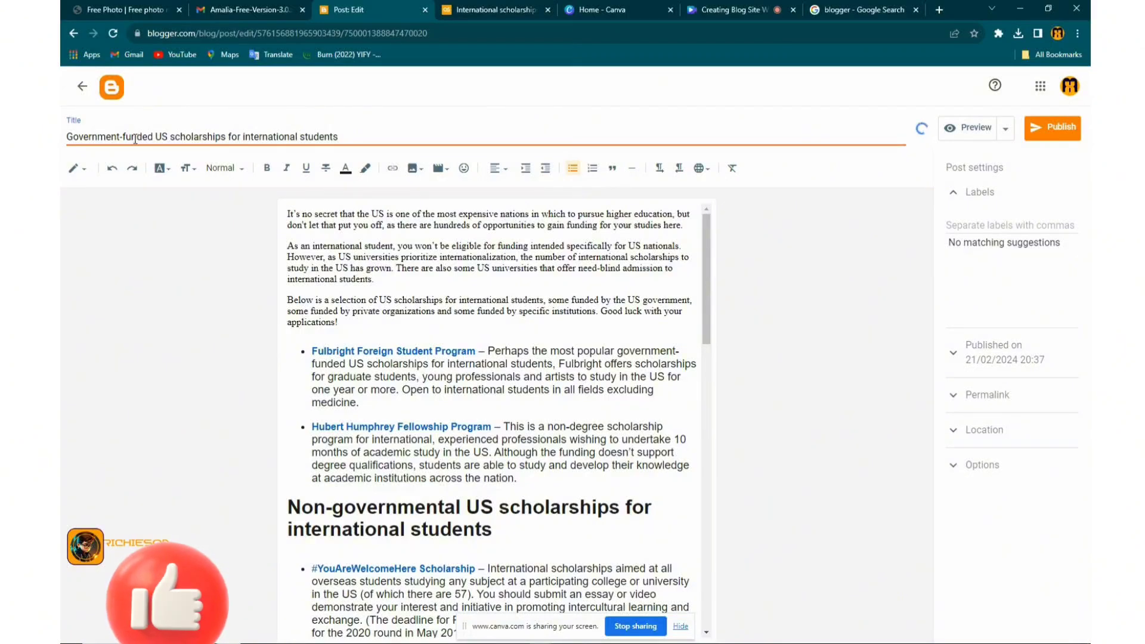
Add 'US scholarships', copied from the title, as the first post label
left_click_drag(168, 137, 226, 137)
right_click(222, 136)
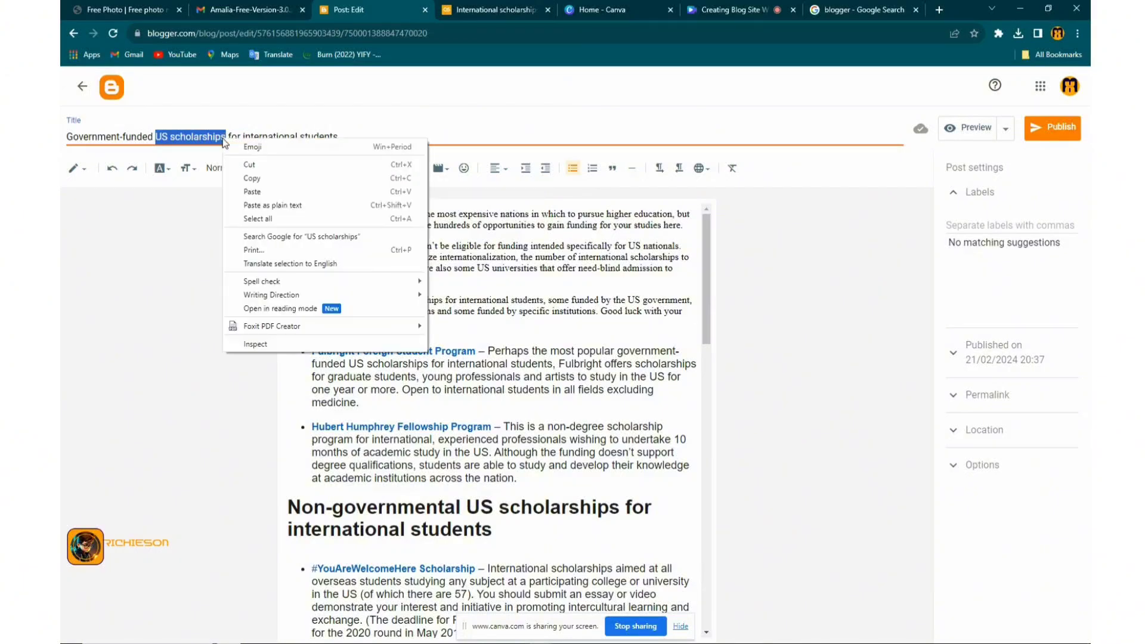
left_click(261, 179)
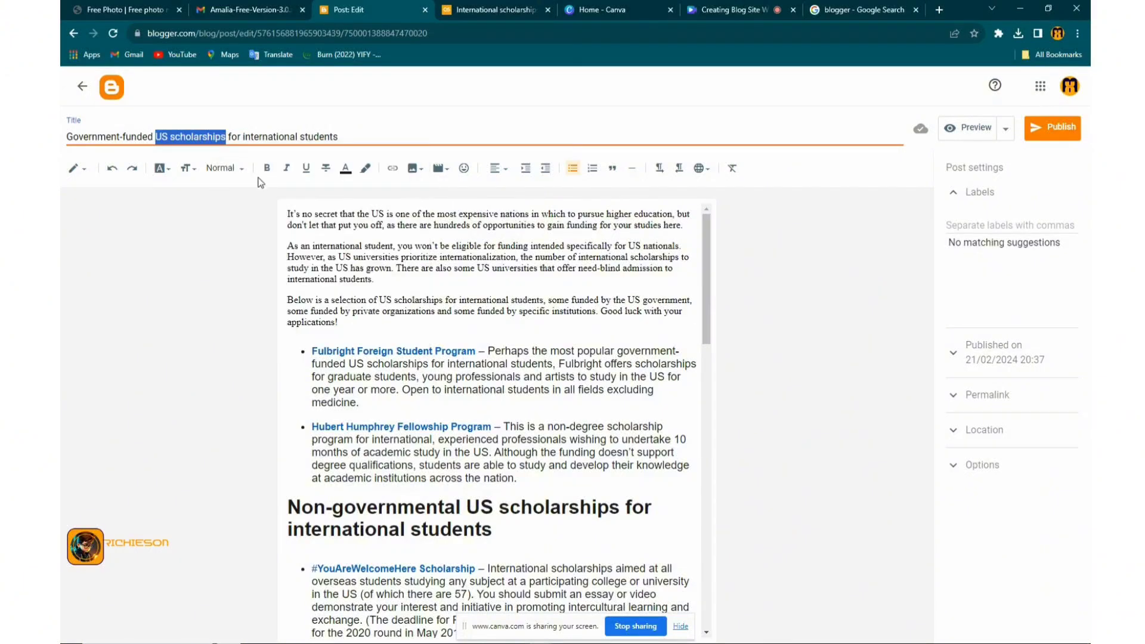
left_click(970, 227)
right_click(971, 230)
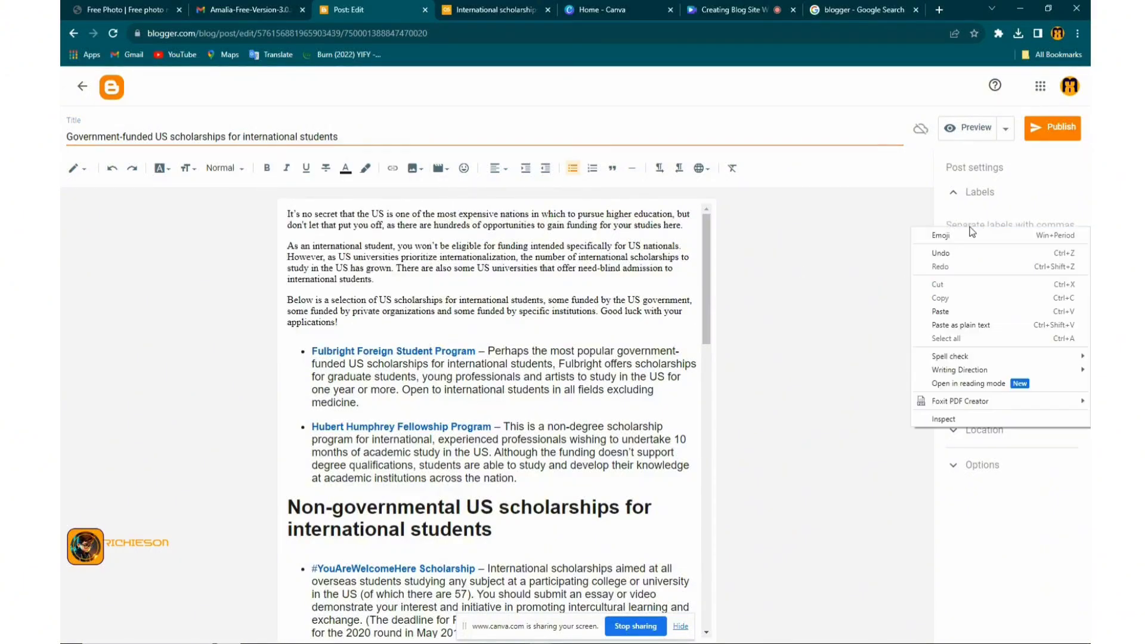
left_click(955, 314)
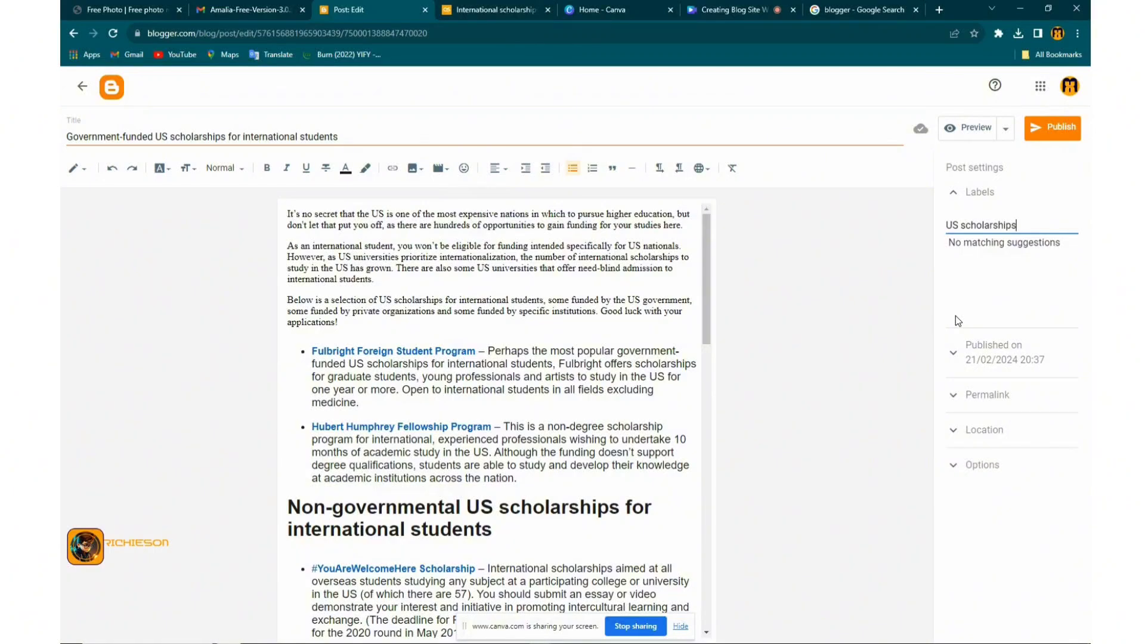
type(",")
Add 'international students', copied from the title, as the second label
left_click_drag(242, 137, 340, 137)
right_click(352, 140)
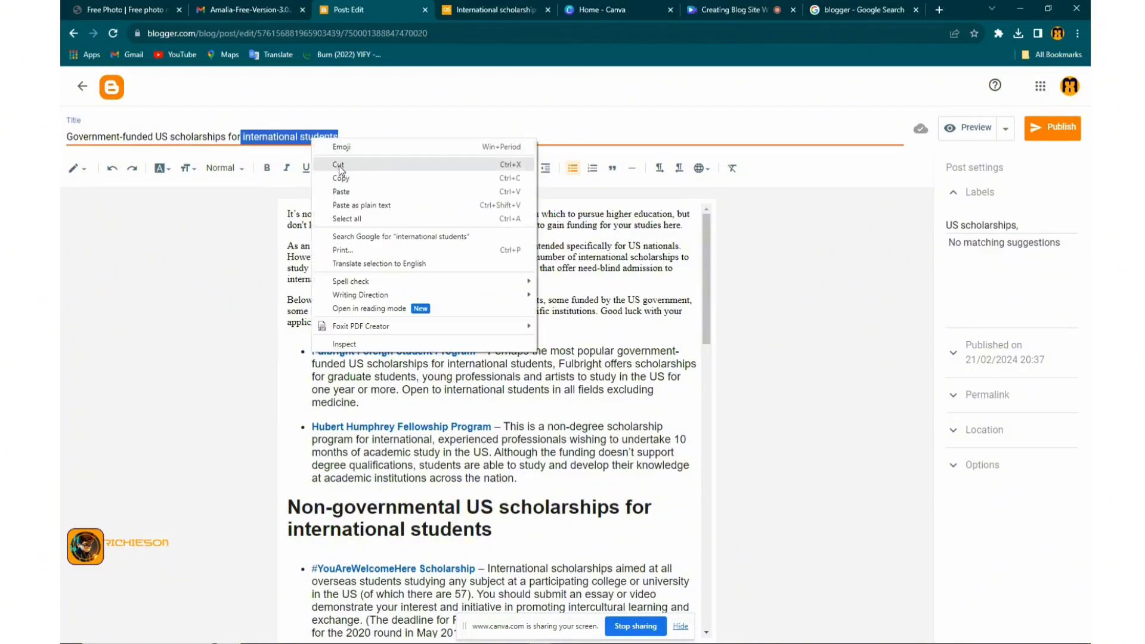
left_click(366, 179)
left_click(1025, 212)
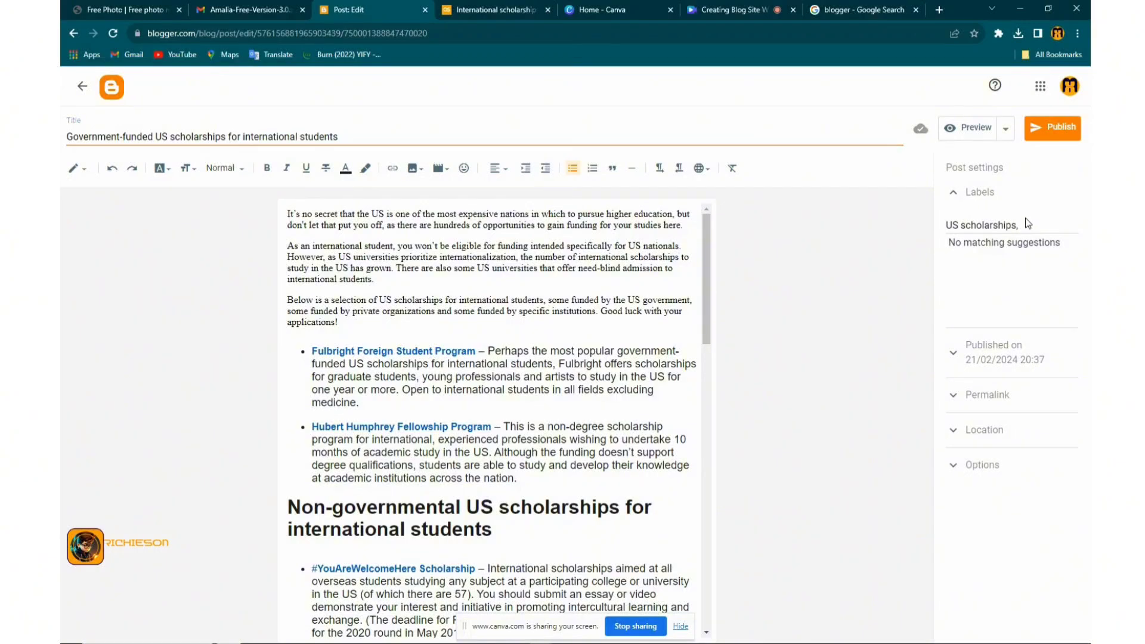
left_click(1019, 226)
key("ctrl+v")
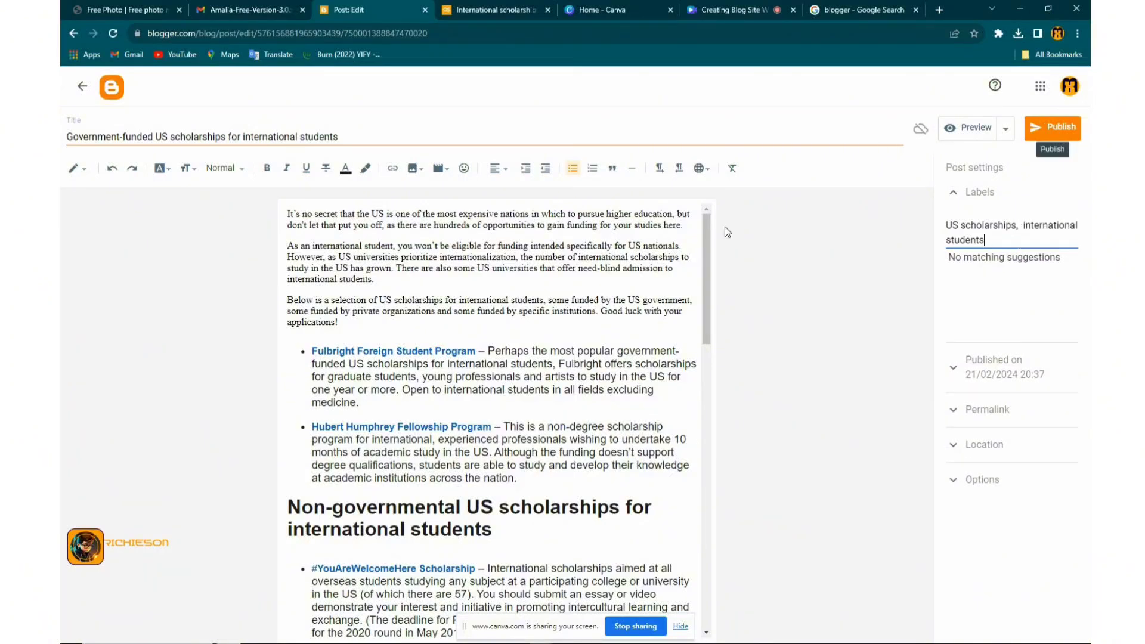
scroll(626, 288, "down", 10)
scroll(627, 483, "down", 5)
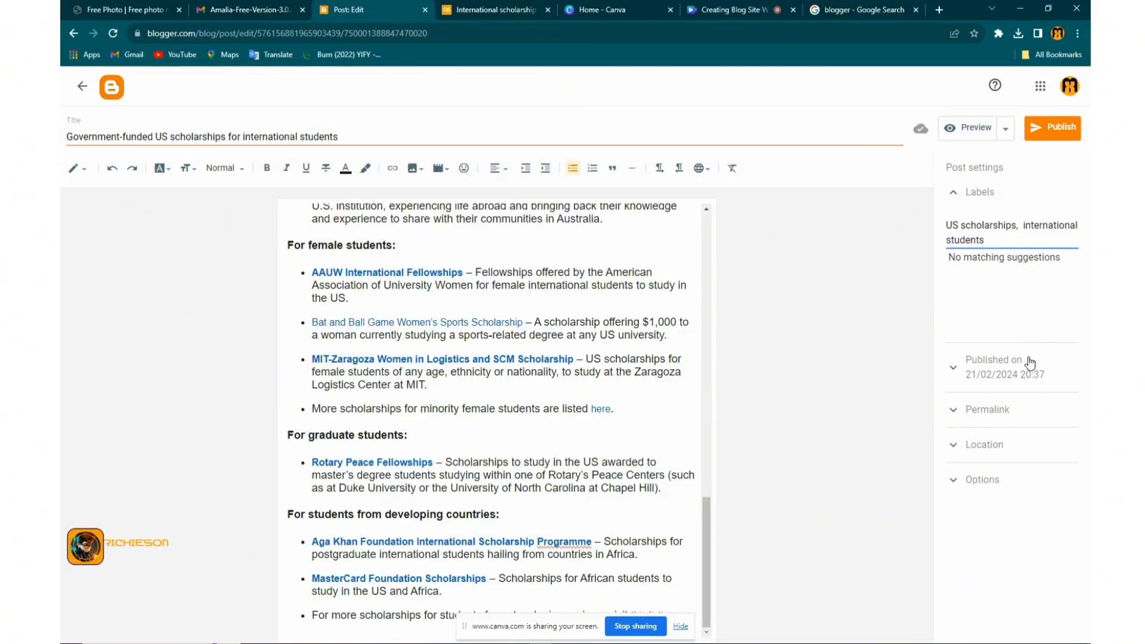
Expand the Permalink, Location and Options post settings to show the Reader comments choices
left_click(954, 411)
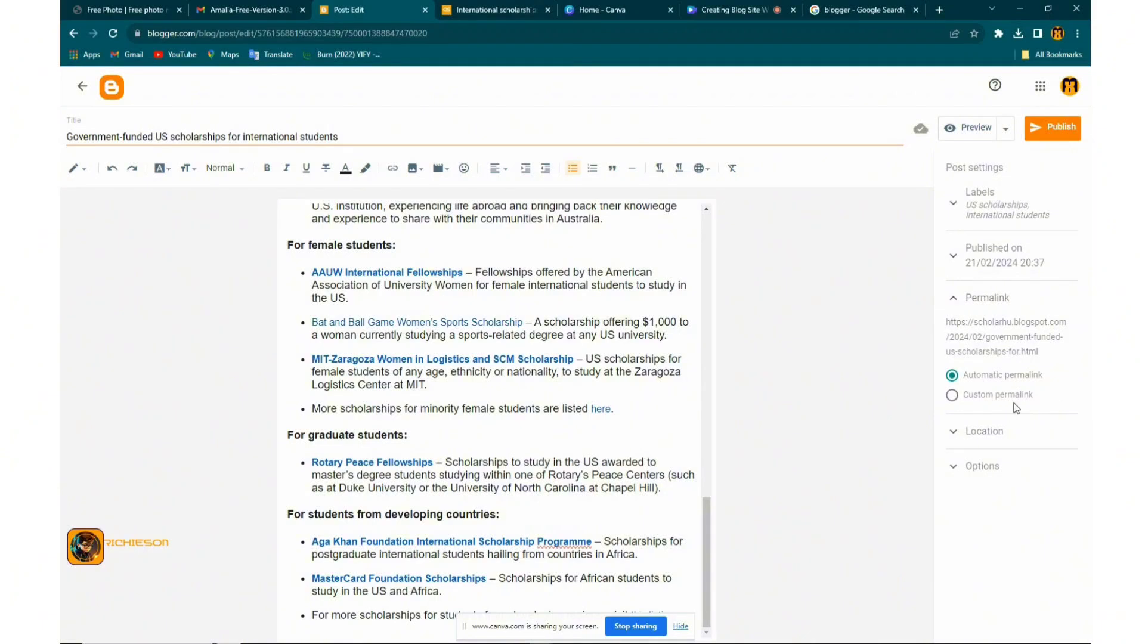
left_click(953, 439)
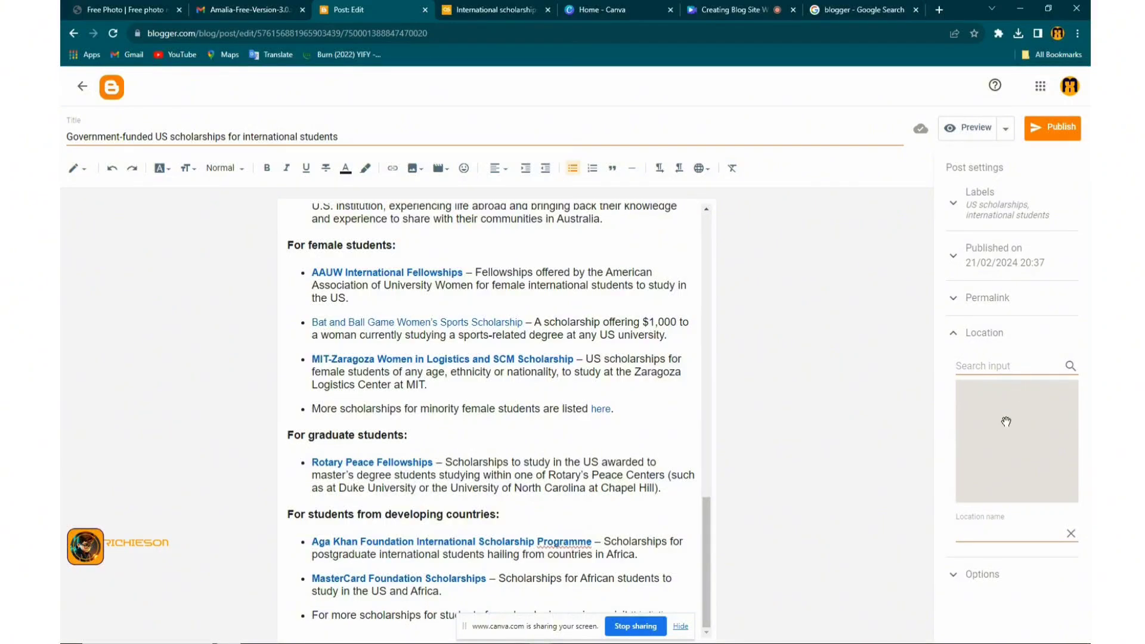
left_click(952, 574)
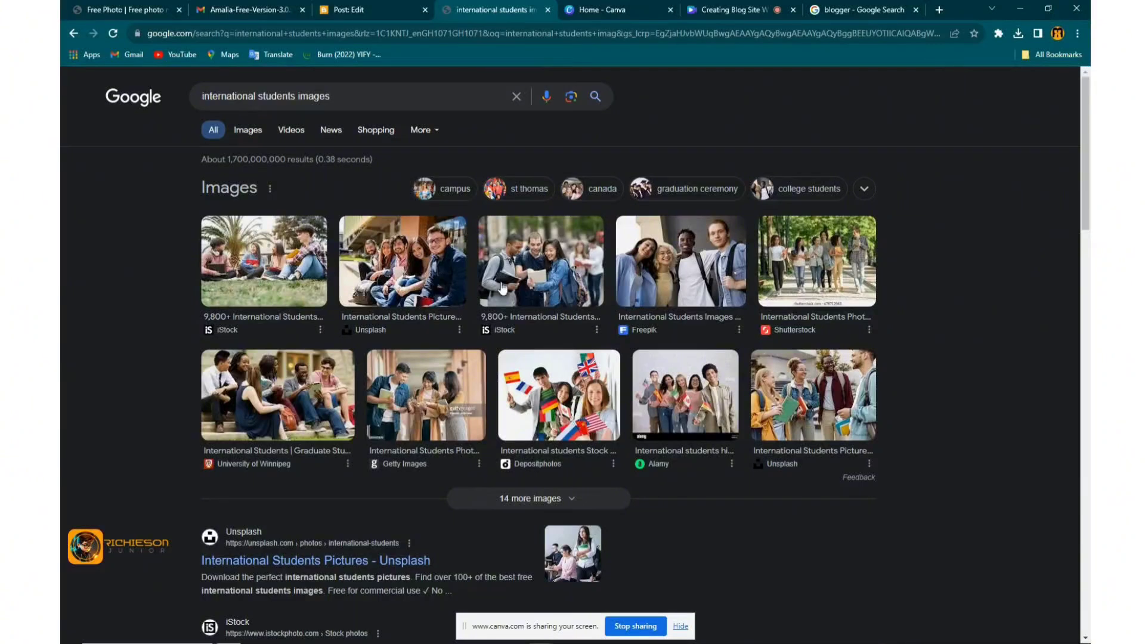
Show image results and open the University of Winnipeg photo of students sitting on steps
left_click(247, 130)
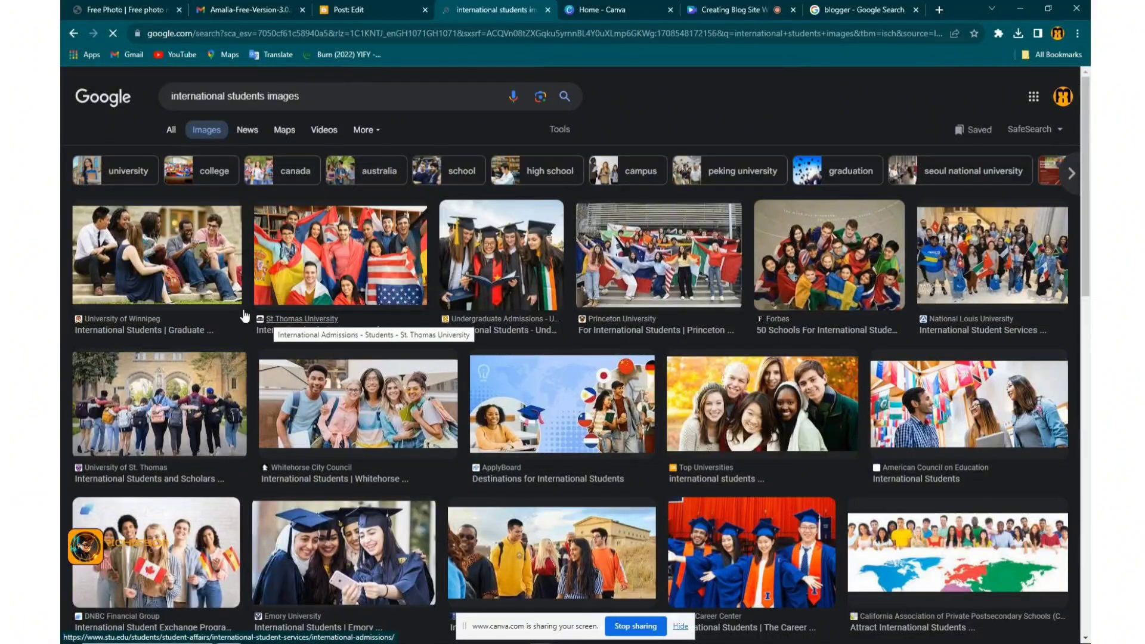
left_click(334, 274)
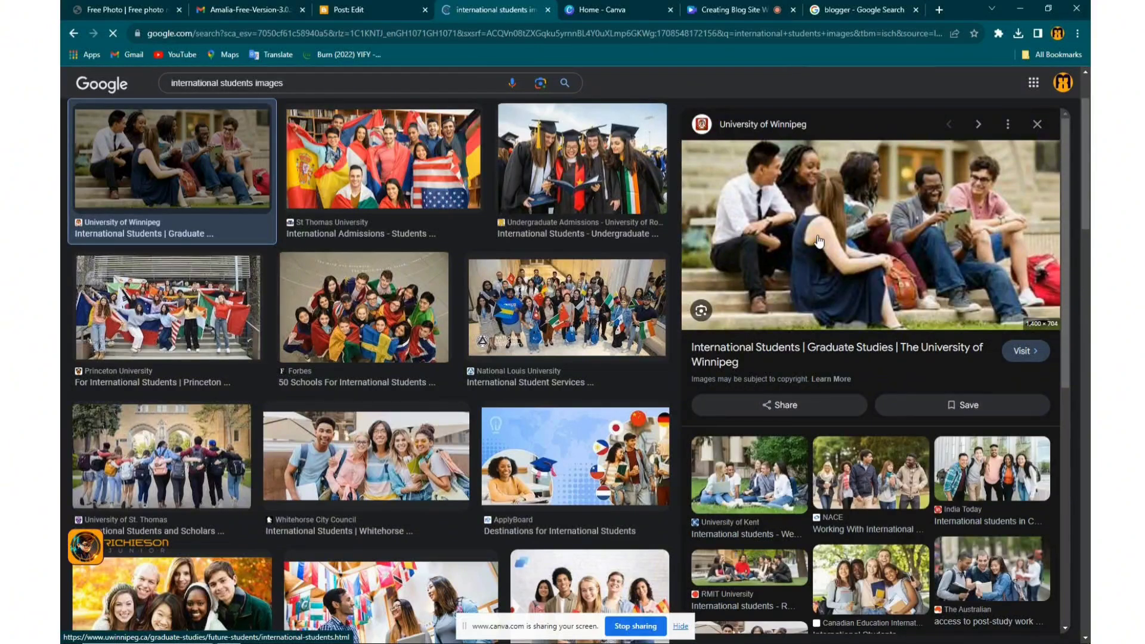
scroll(818, 241, "down", 1)
scroll(818, 241, "up", 1)
scroll(819, 240, "down", 1)
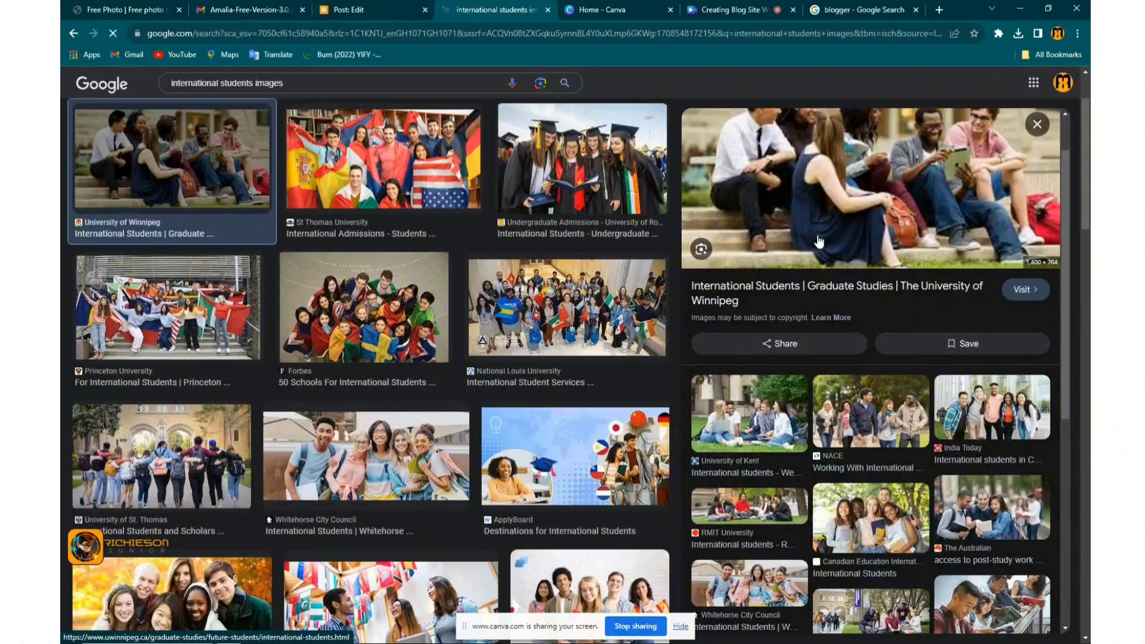
scroll(818, 241, "up", 1)
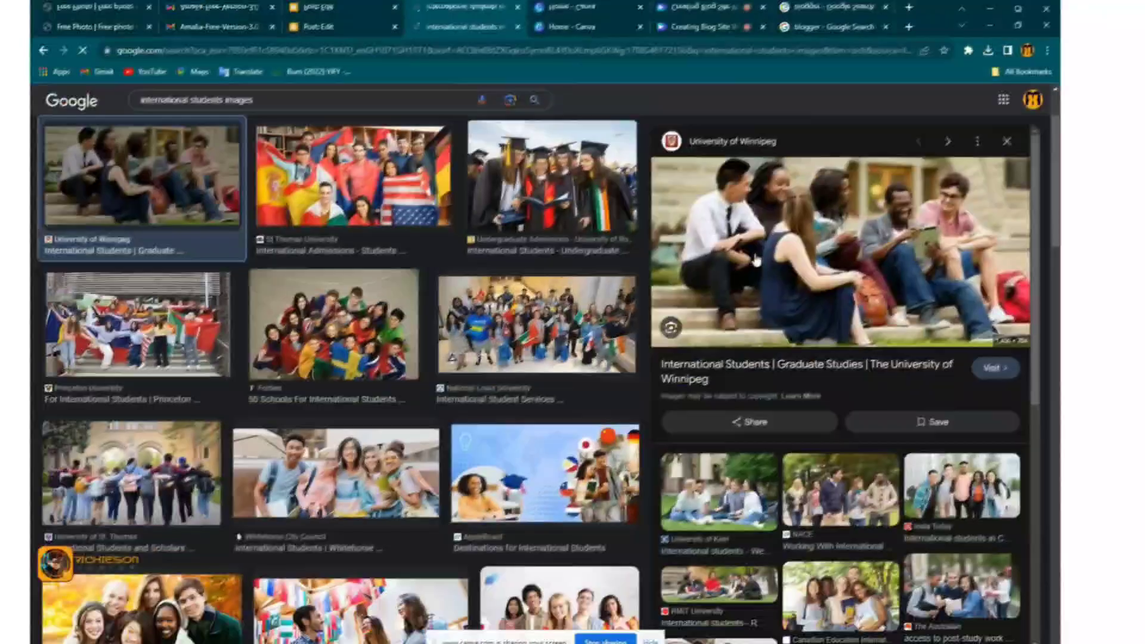
Save the photo to Downloads with the file name 'international students'
right_click(785, 239)
left_click(816, 335)
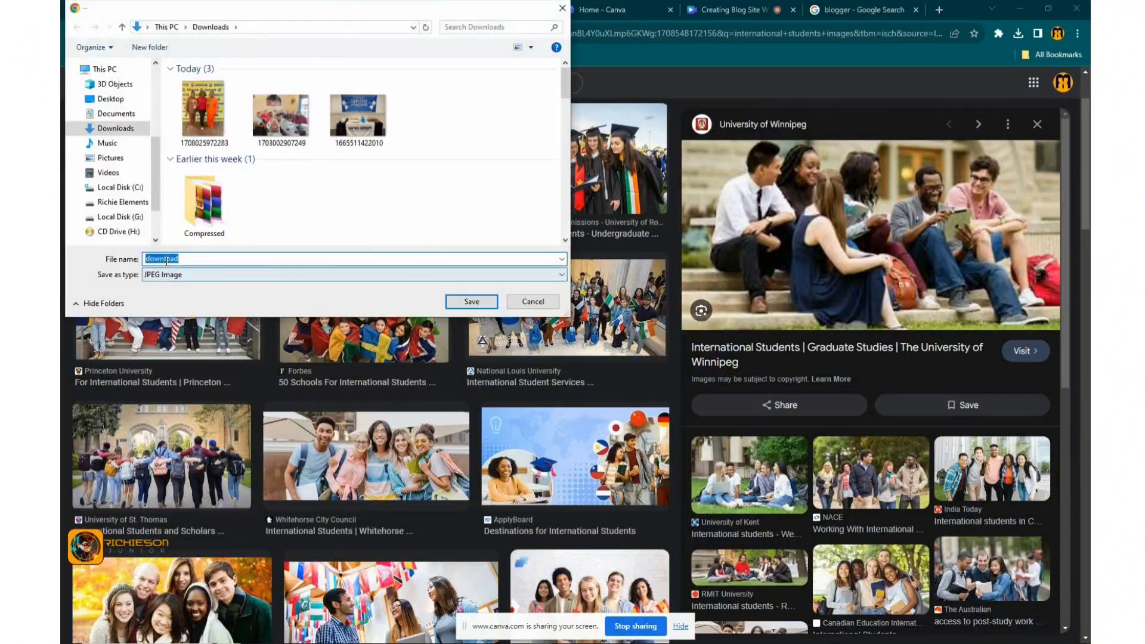
right_click(165, 260)
left_click(230, 314)
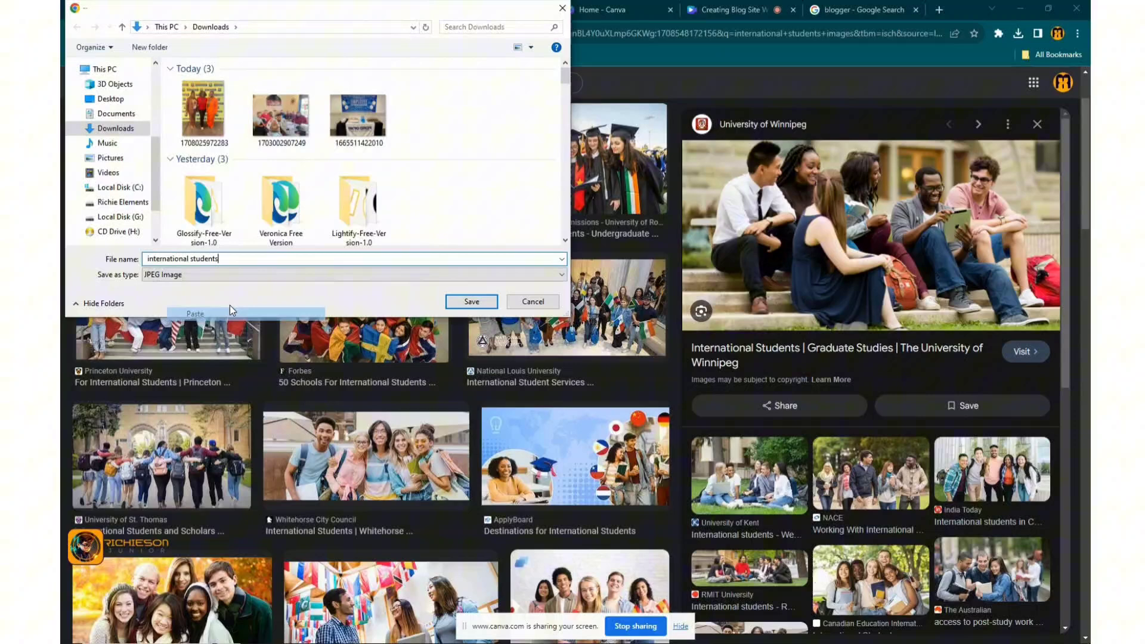
left_click(464, 302)
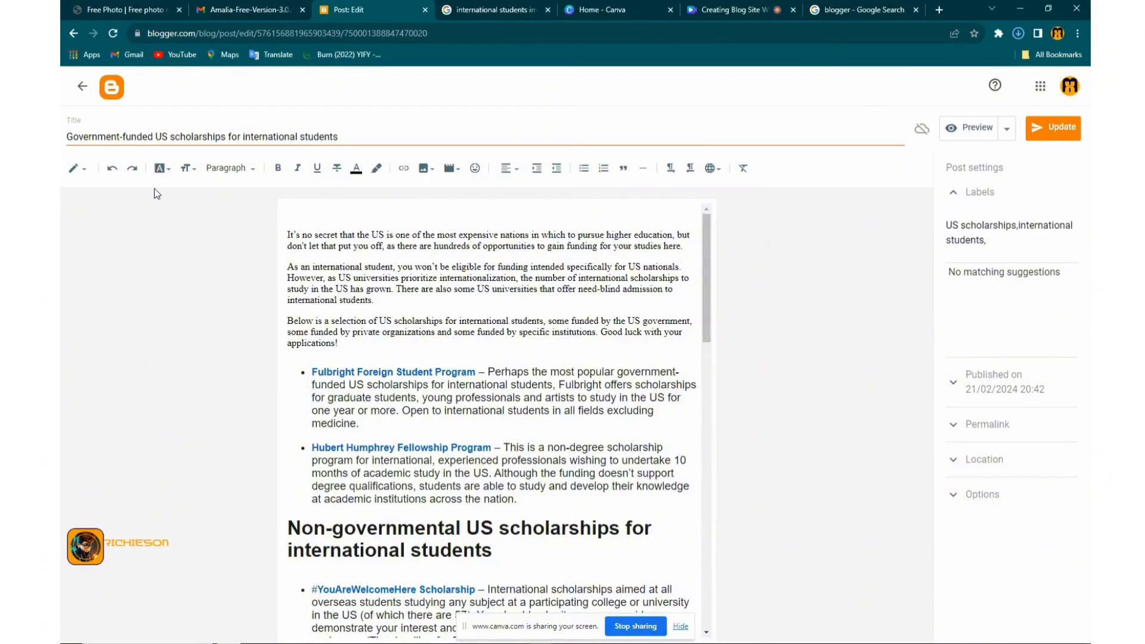
Upload the 'international students' photo from the computer and insert it at the top of the post
left_click(427, 169)
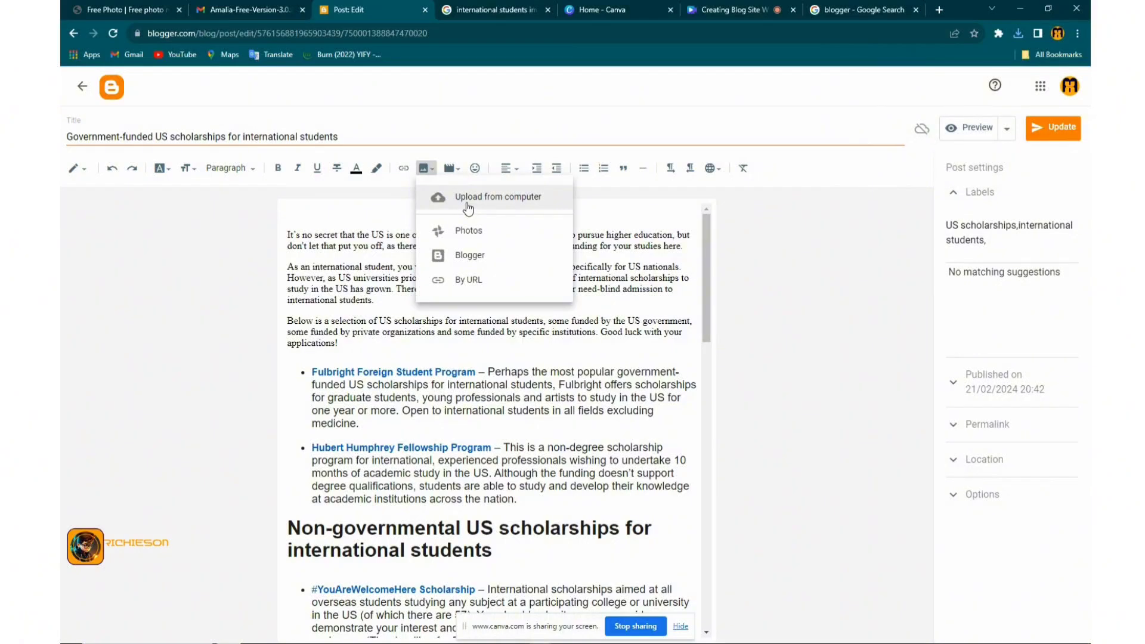
left_click(467, 206)
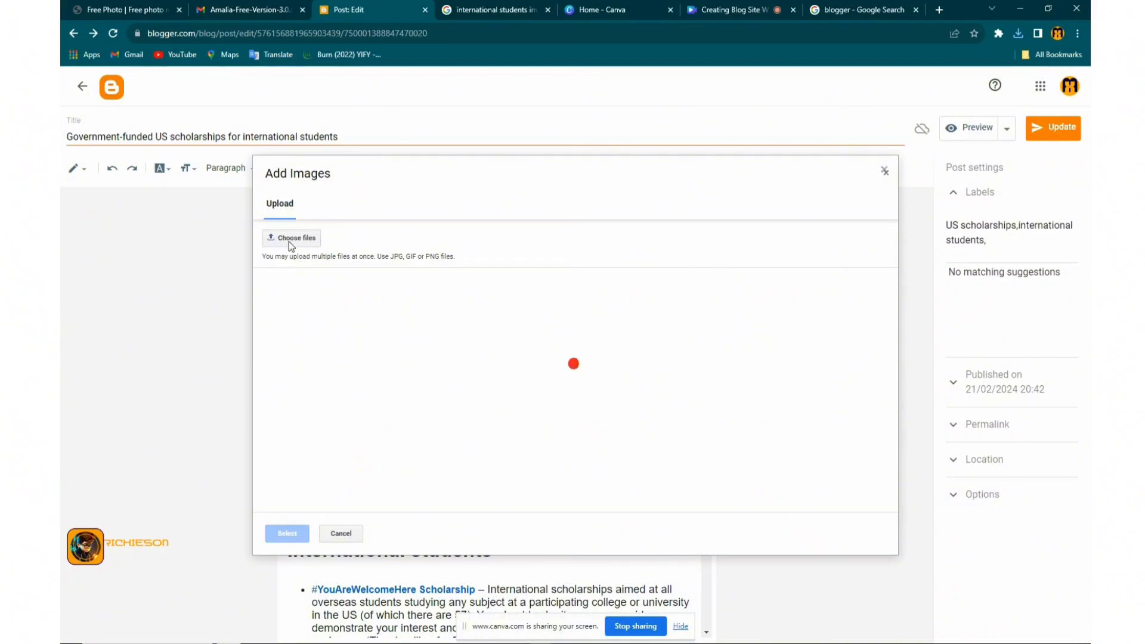
left_click(290, 240)
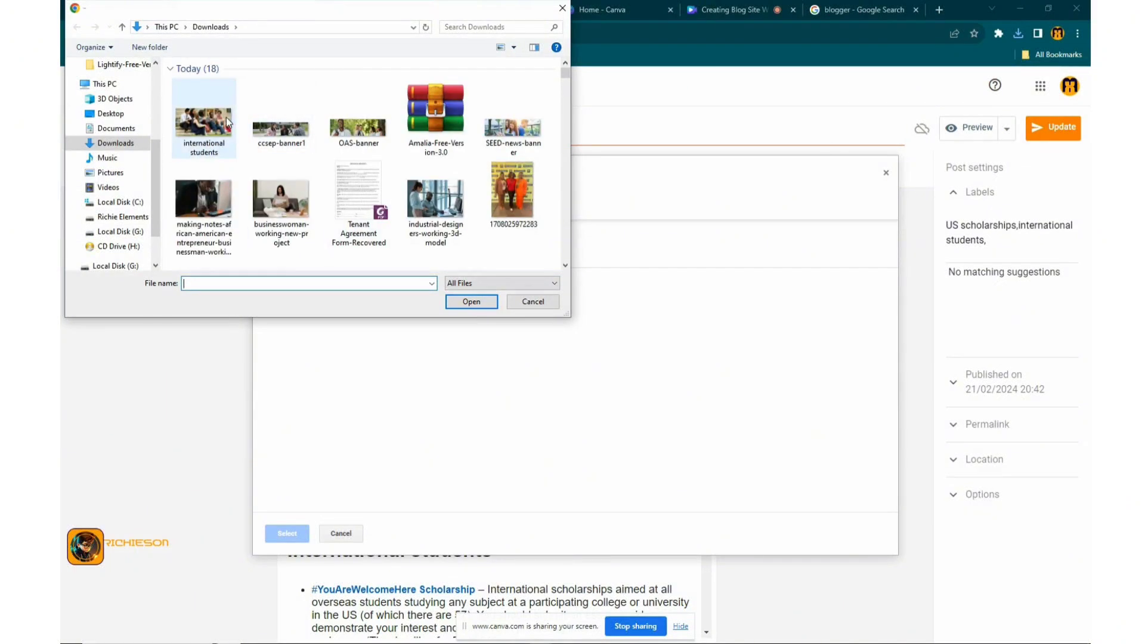
left_click(227, 117)
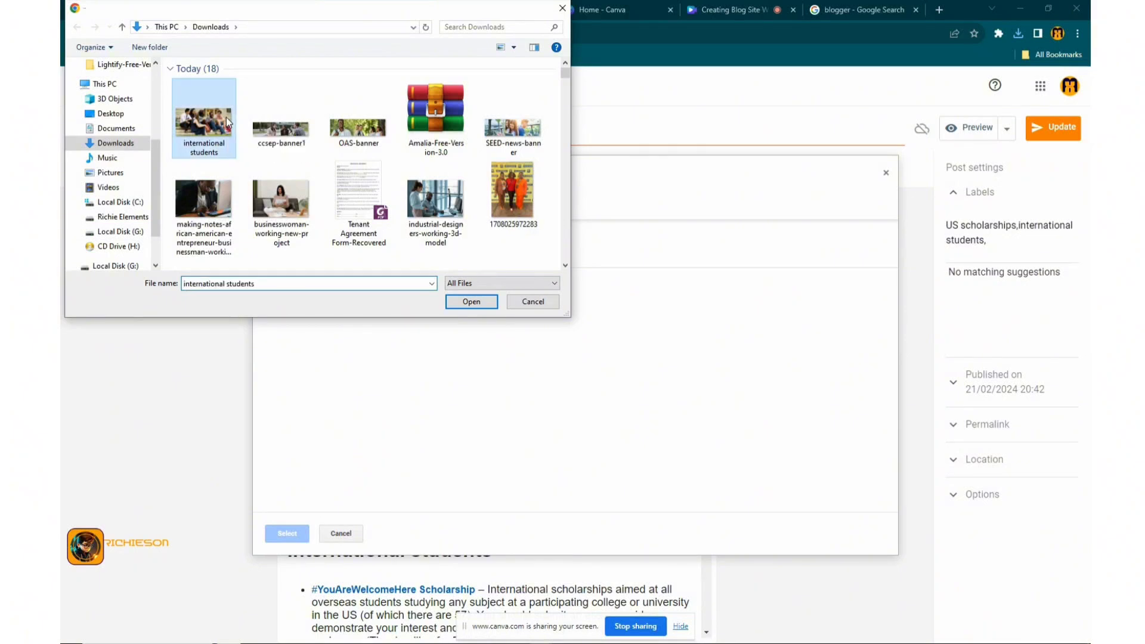
left_click(471, 303)
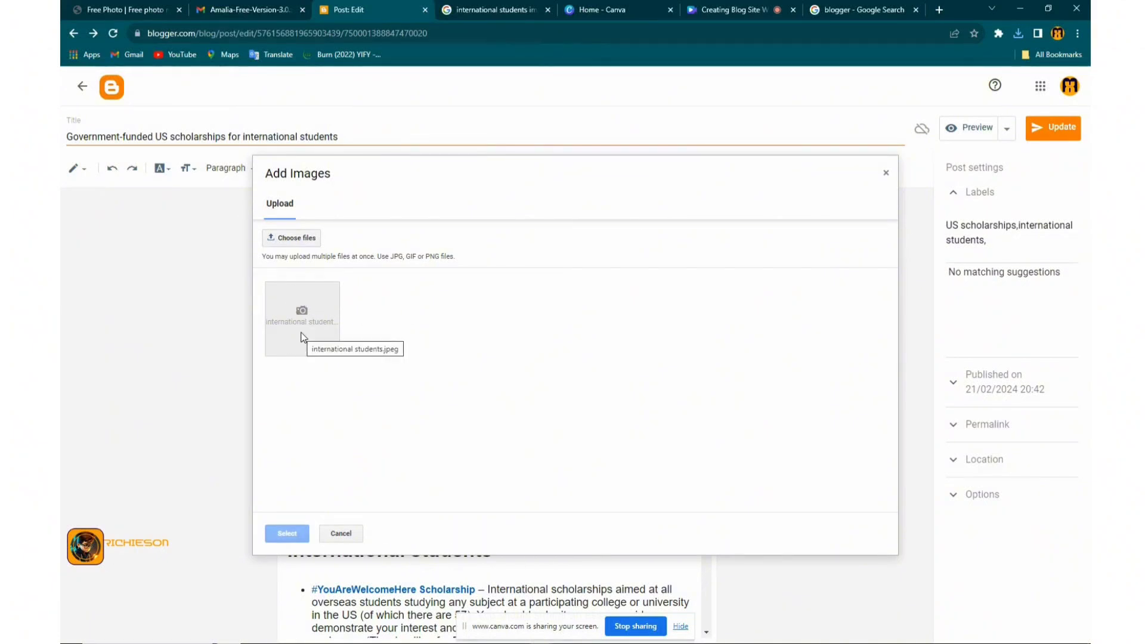
left_click(287, 533)
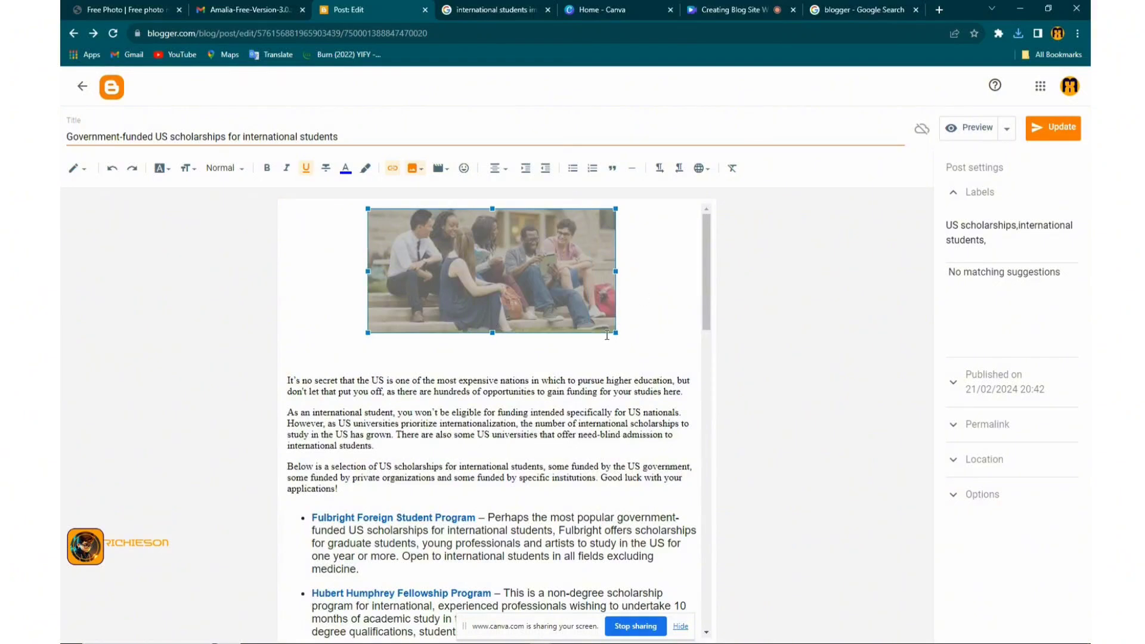
Enlarge the photo to span the post width and remove the blank line beneath it
left_click_drag(492, 333, 491, 345)
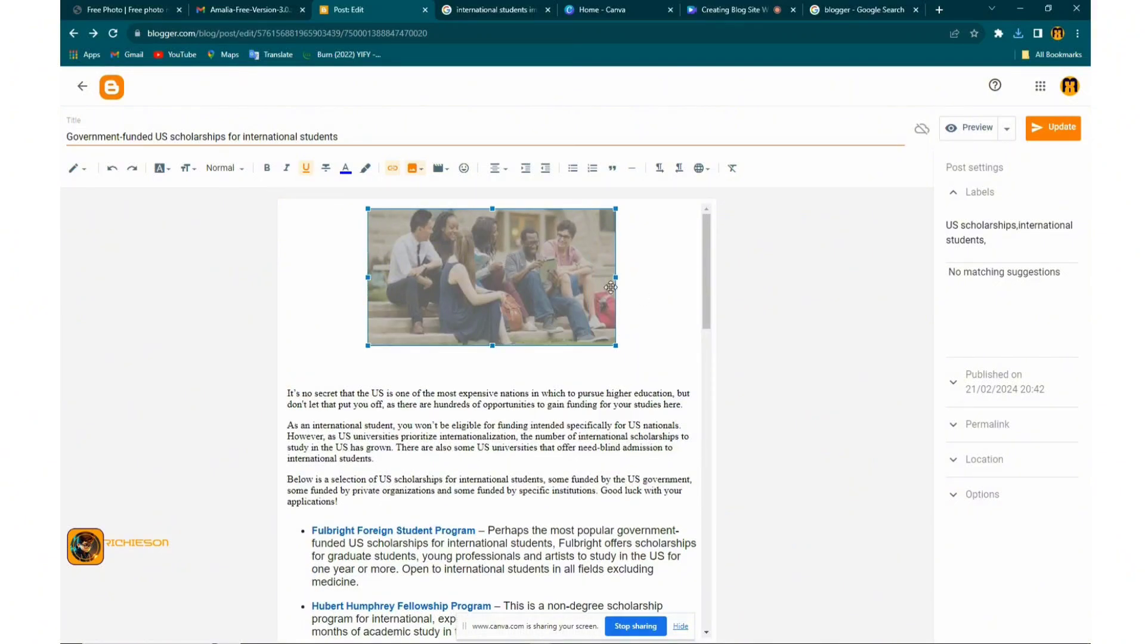
left_click_drag(616, 276, 646, 277)
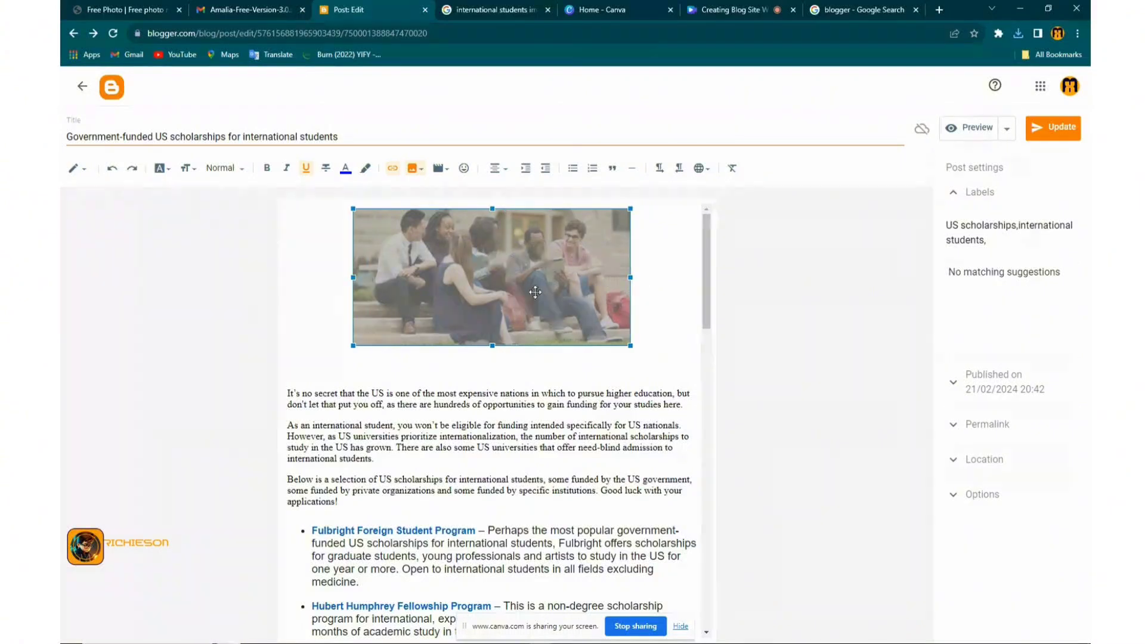
left_click(356, 361)
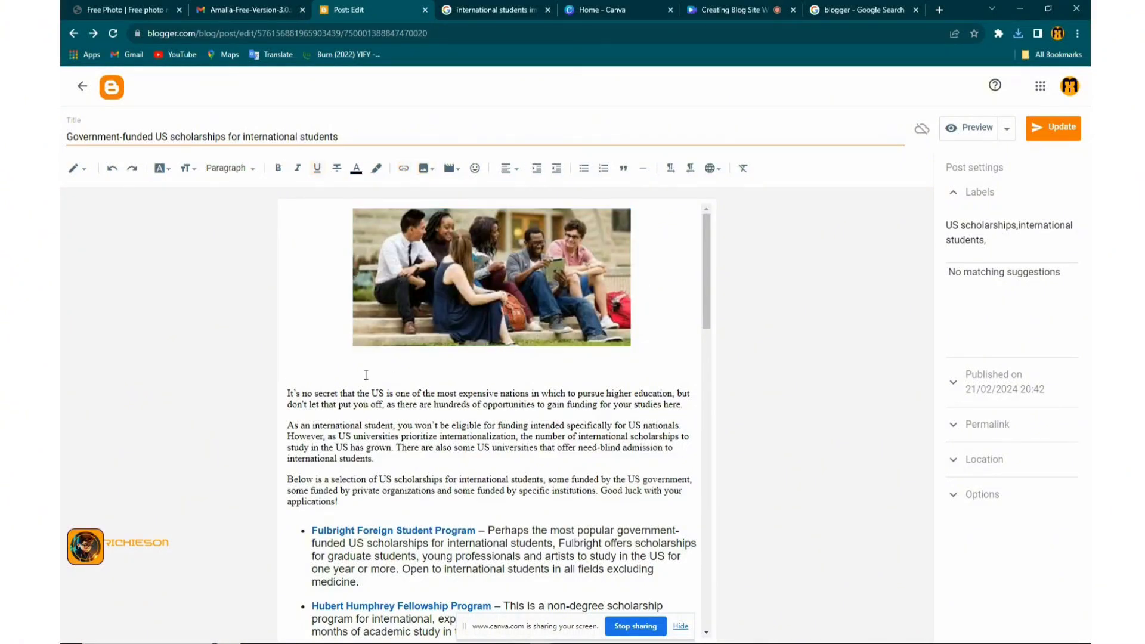
key("BackSpace")
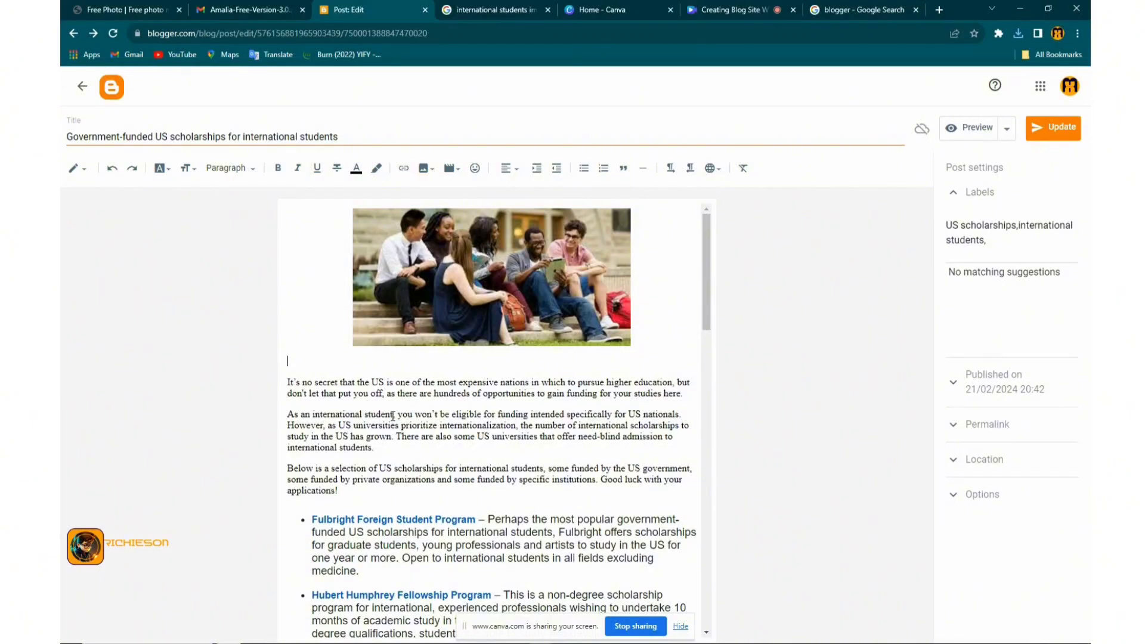
Browse the paragraph style, font size and font menus unchanged, then bring up the editing-view choices
scroll(391, 441, "down", 6)
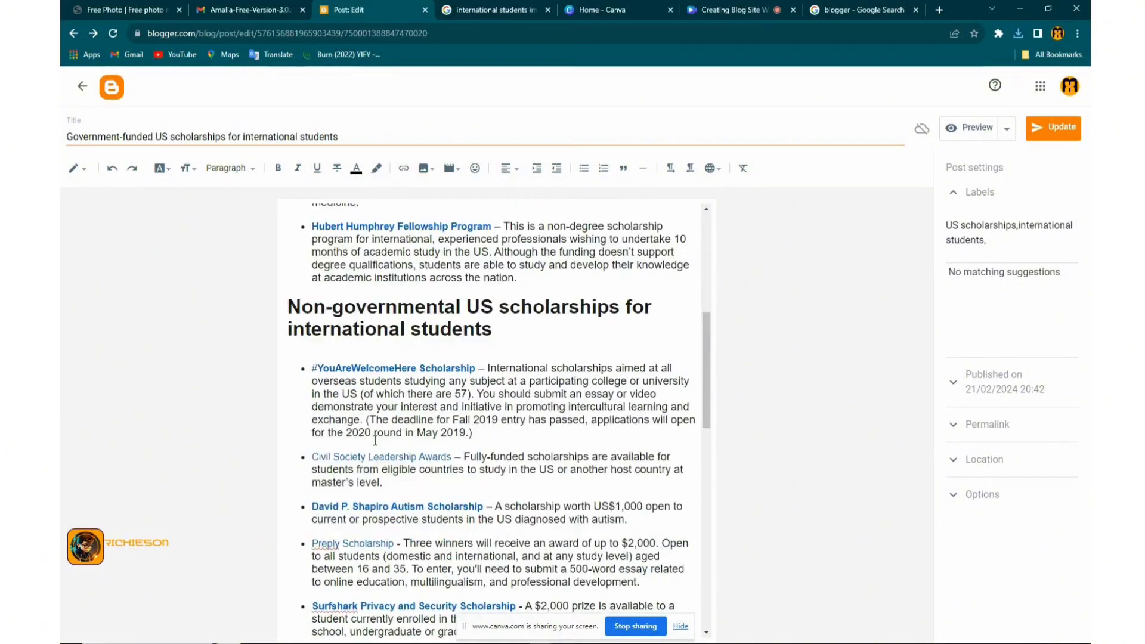
left_click(252, 169)
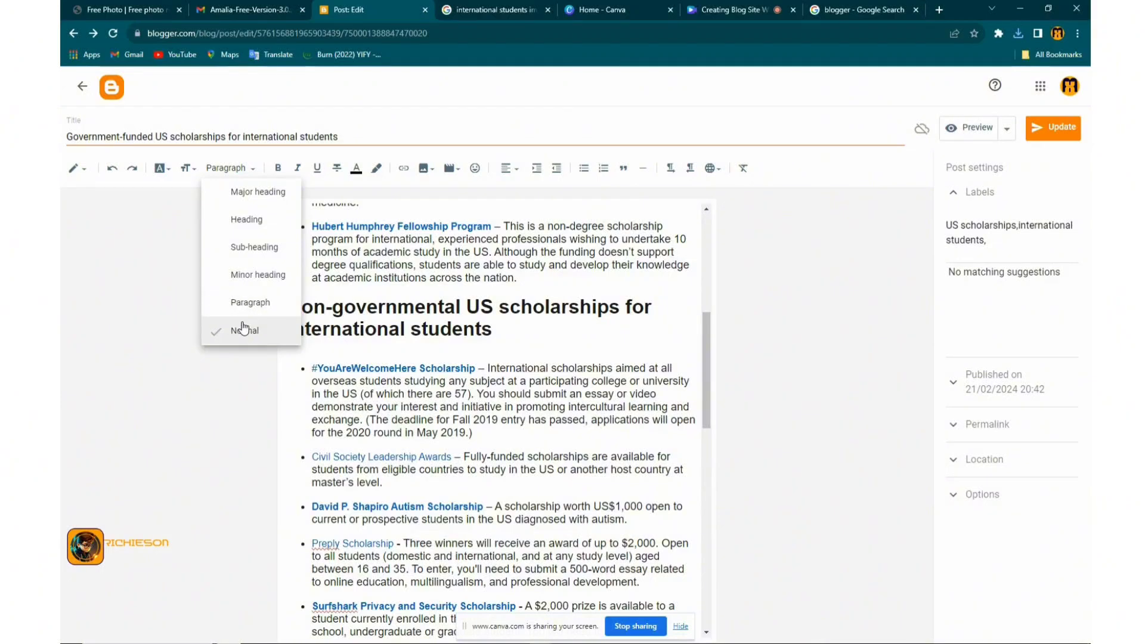
left_click(187, 168)
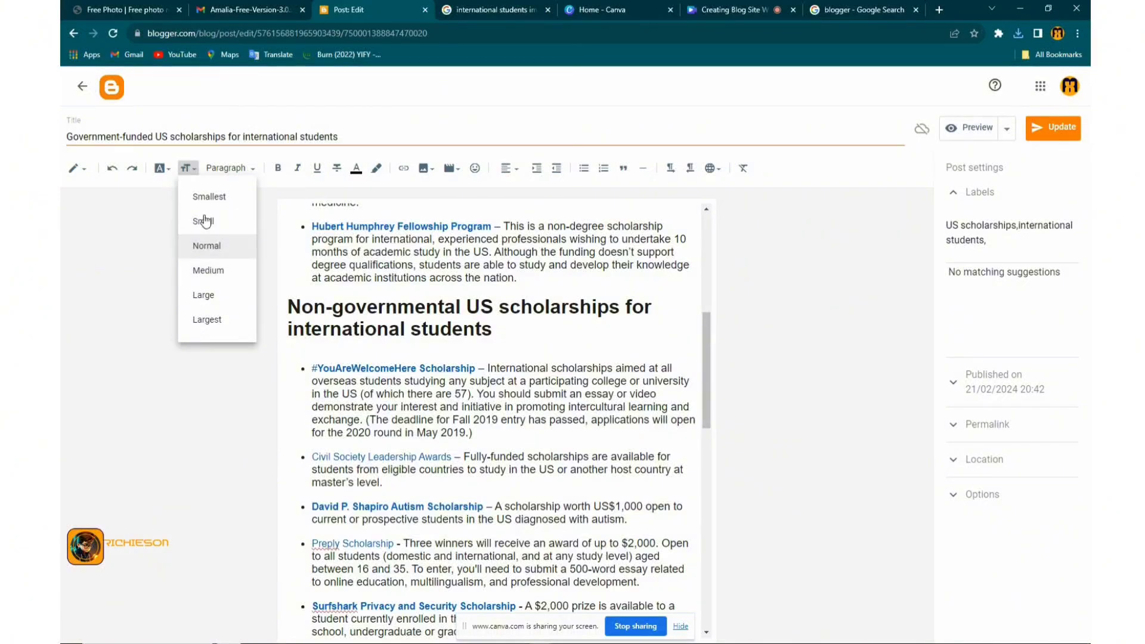
left_click(168, 172)
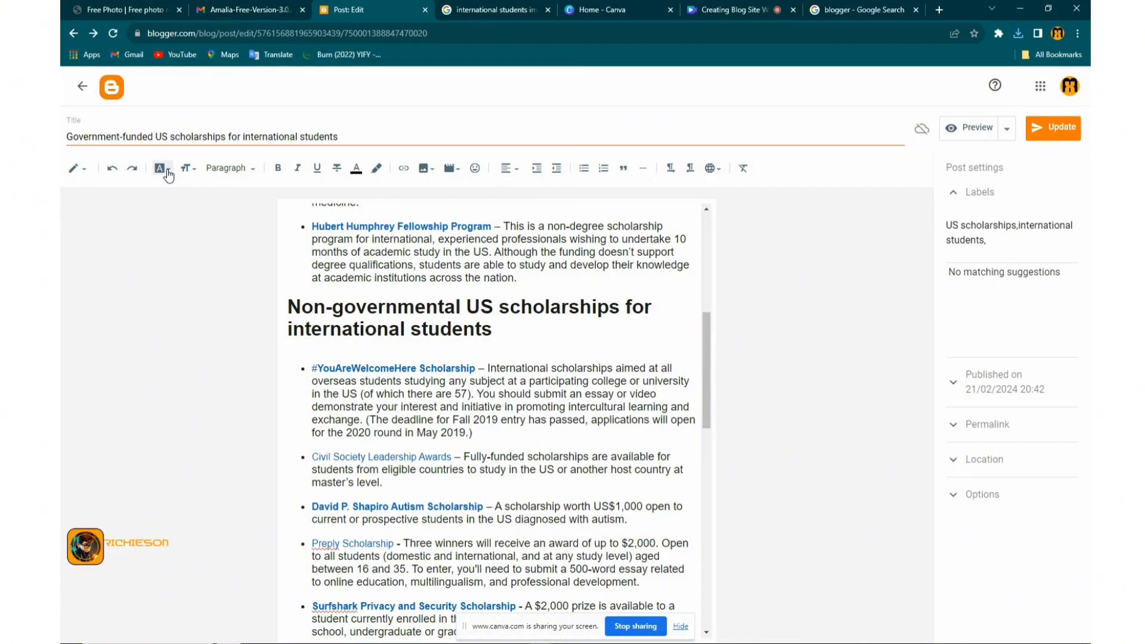
left_click(169, 173)
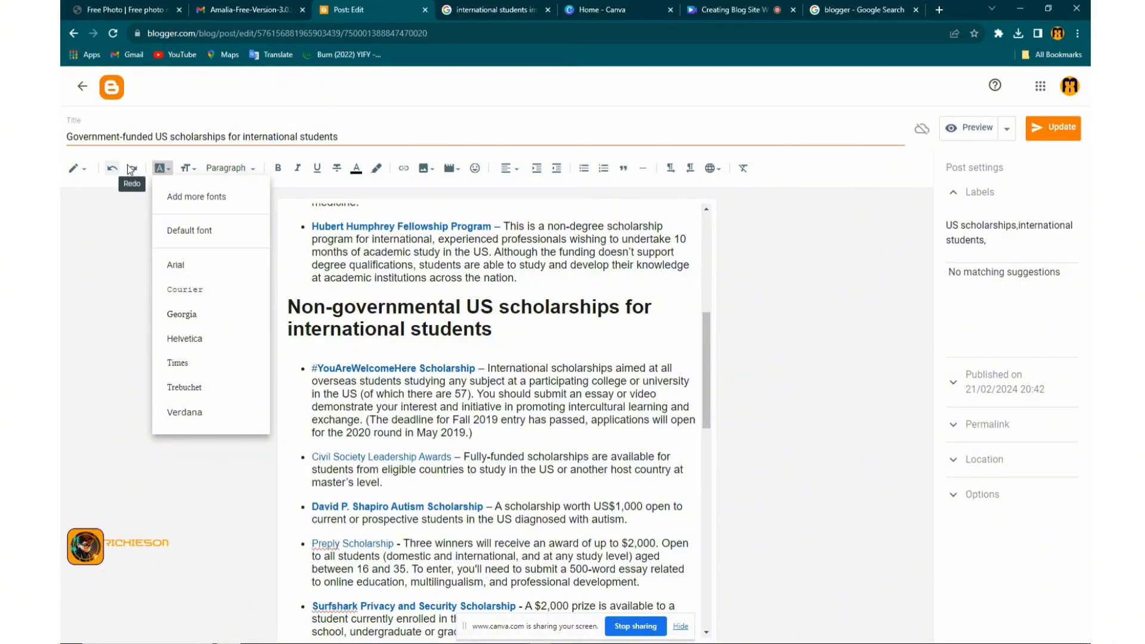
left_click(90, 172)
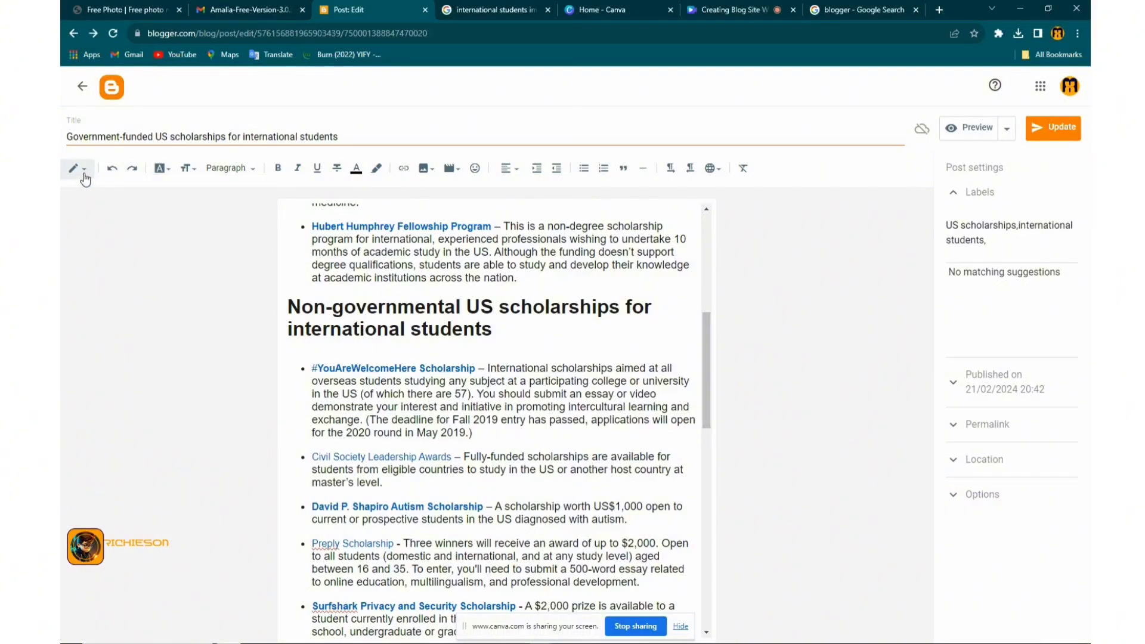
left_click(84, 175)
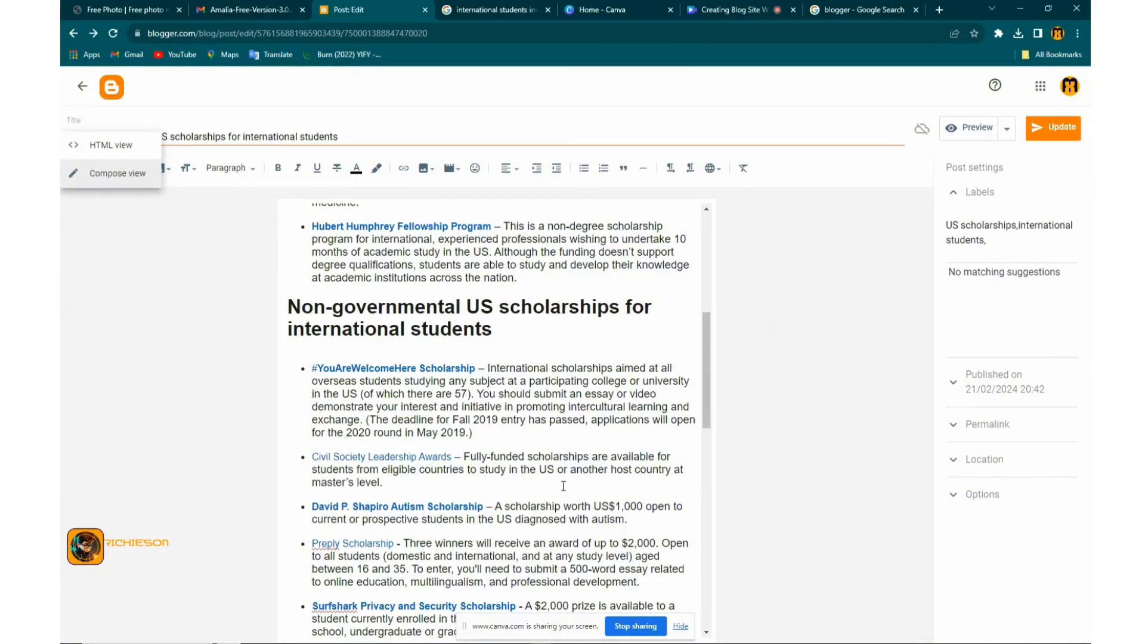
Inspect the post in HTML view, return to Compose view, and select the words 'US nationals'
left_click(112, 152)
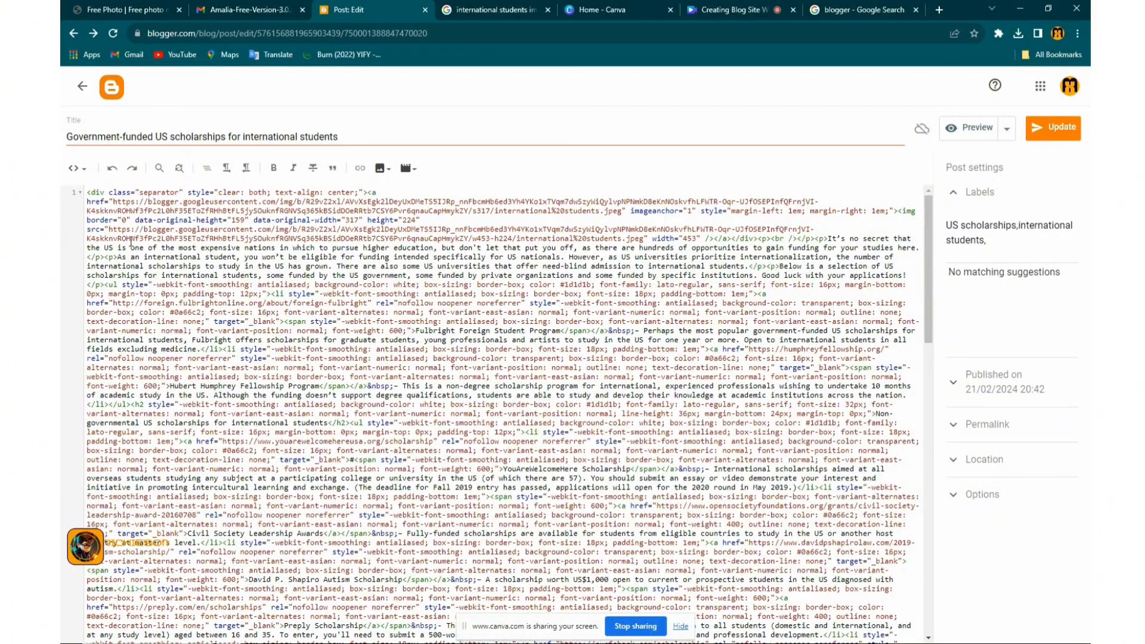
left_click(77, 169)
left_click(112, 204)
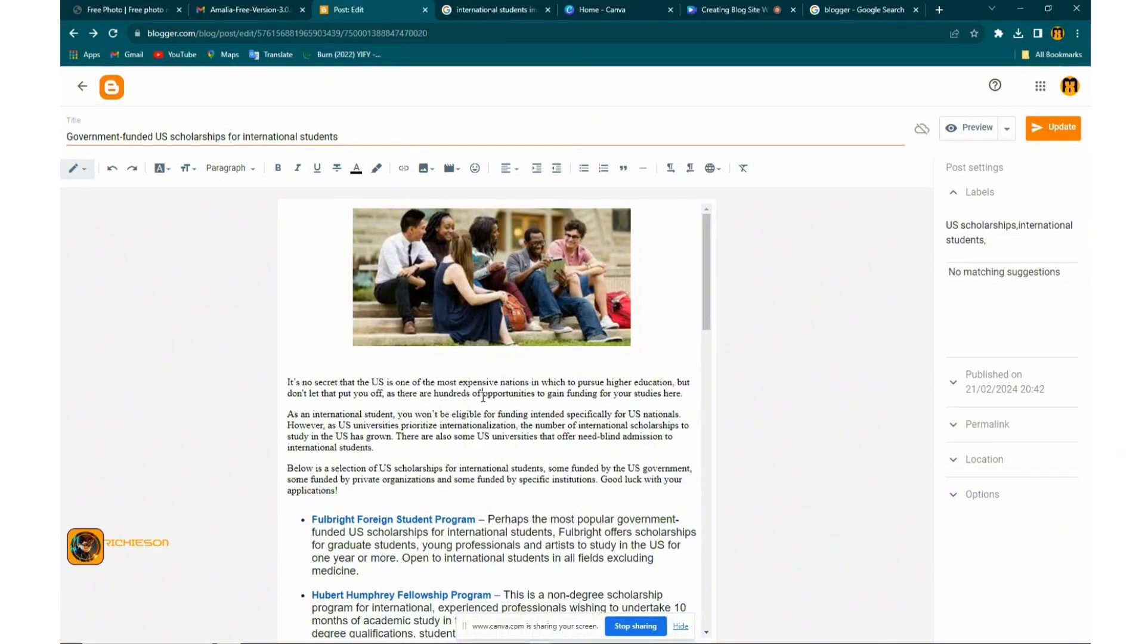
left_click_drag(628, 414, 674, 412)
Start a link on 'US nationals' and copy the Top Universities scholarship page address from the other tab
left_click(404, 170)
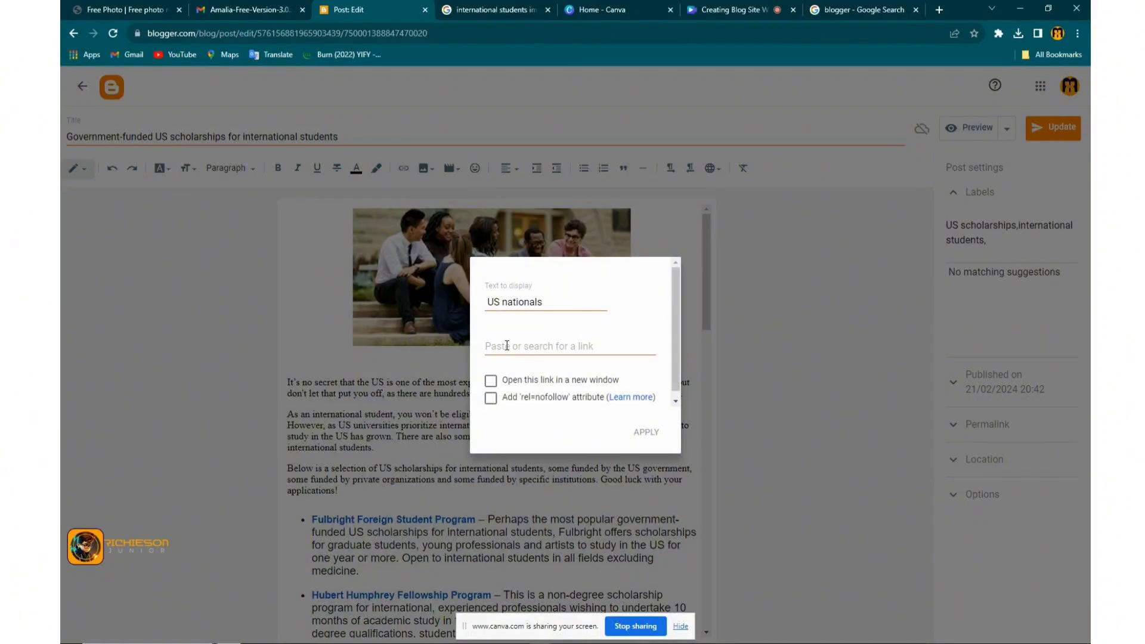
left_click(506, 346)
left_click(476, 10)
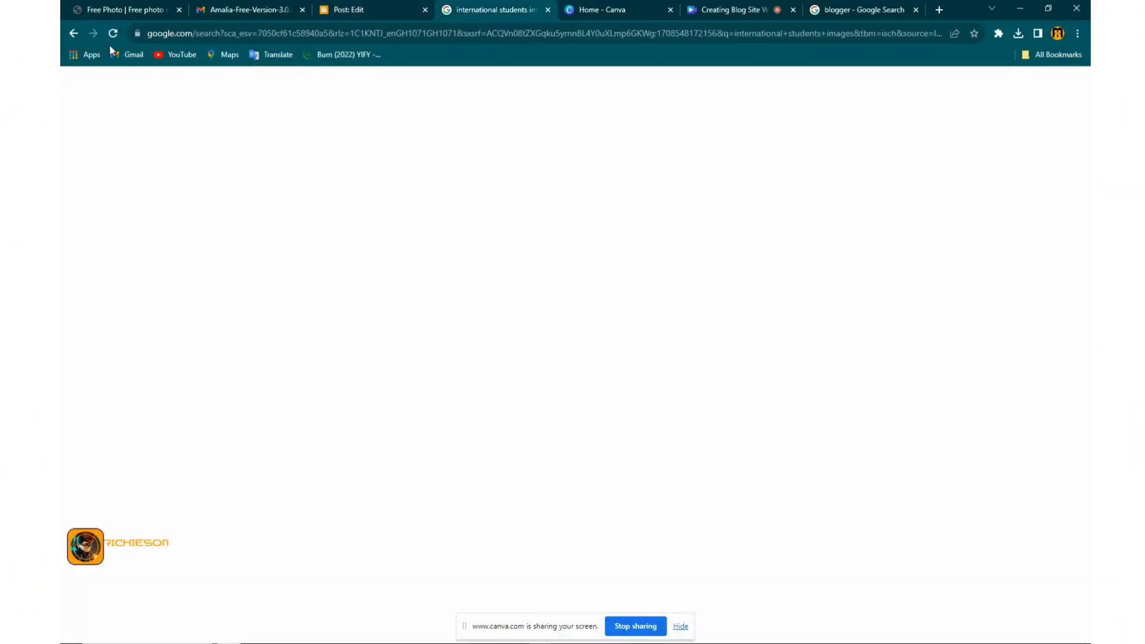
left_click(74, 34)
left_click(73, 33)
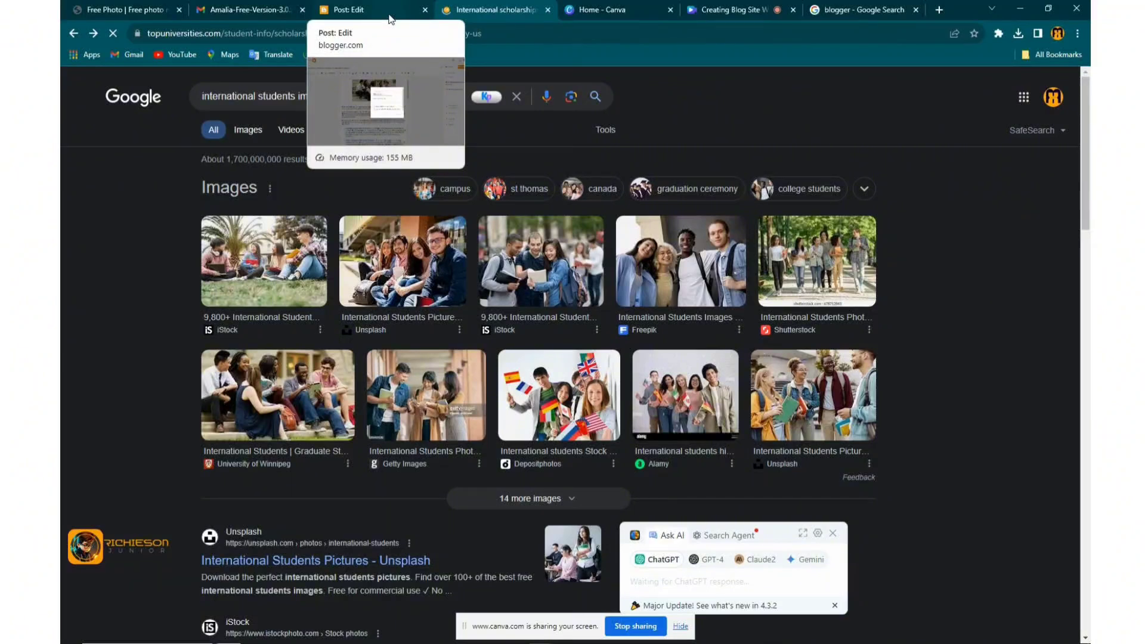
right_click(253, 35)
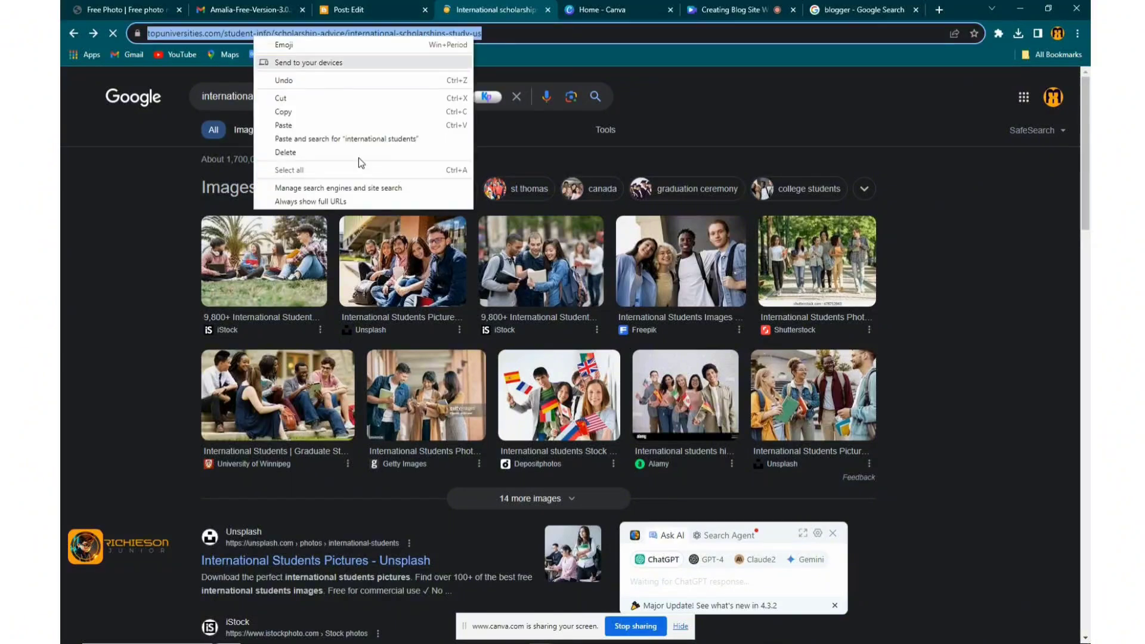
left_click(310, 112)
Paste that address as the link target, set it to open in a new window, and apply it
left_click(358, 9)
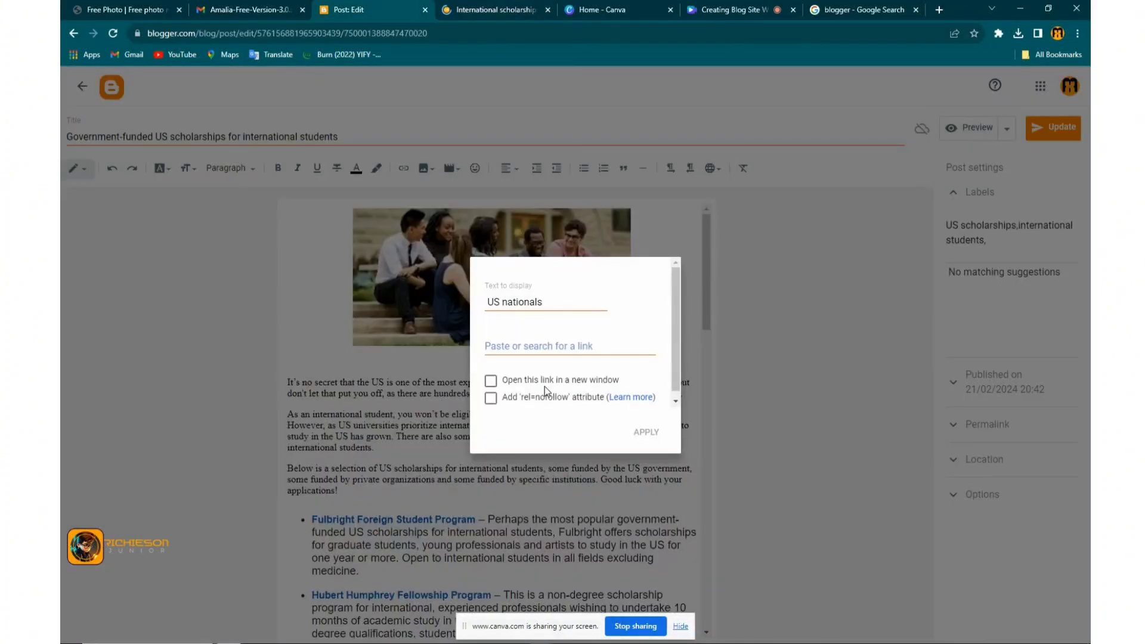
left_click(505, 334)
right_click(497, 349)
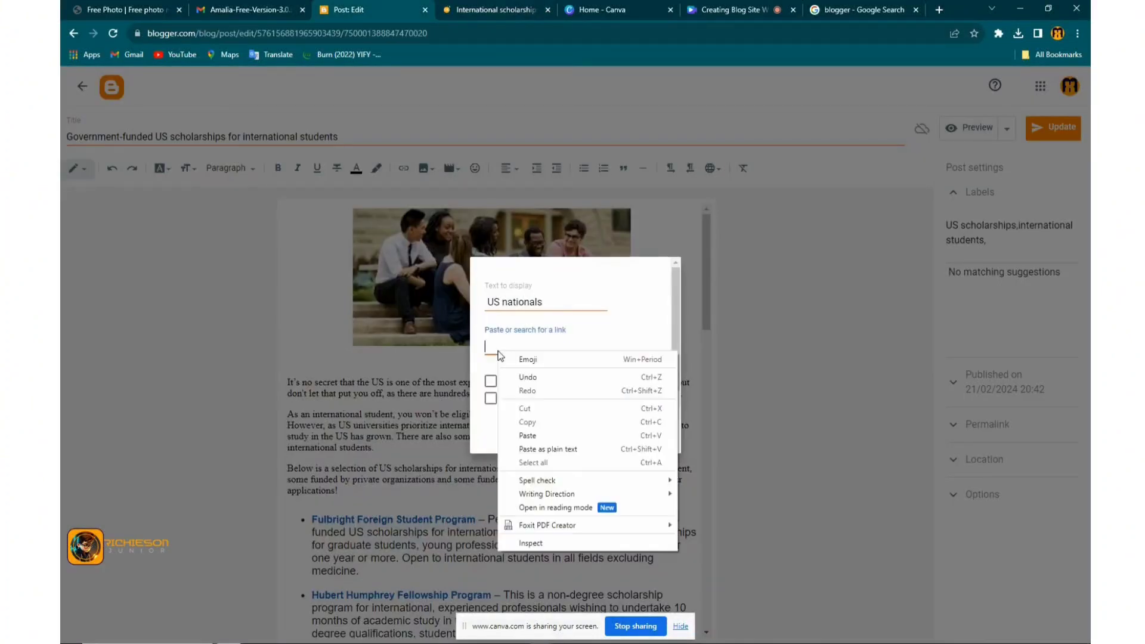
left_click(528, 436)
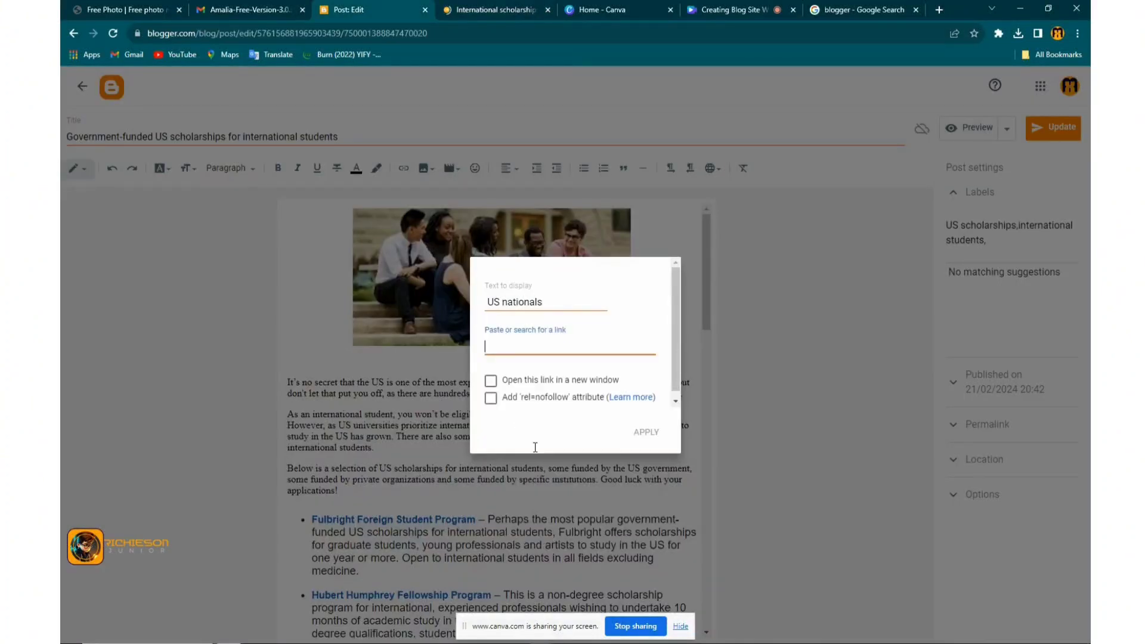
left_click(505, 382)
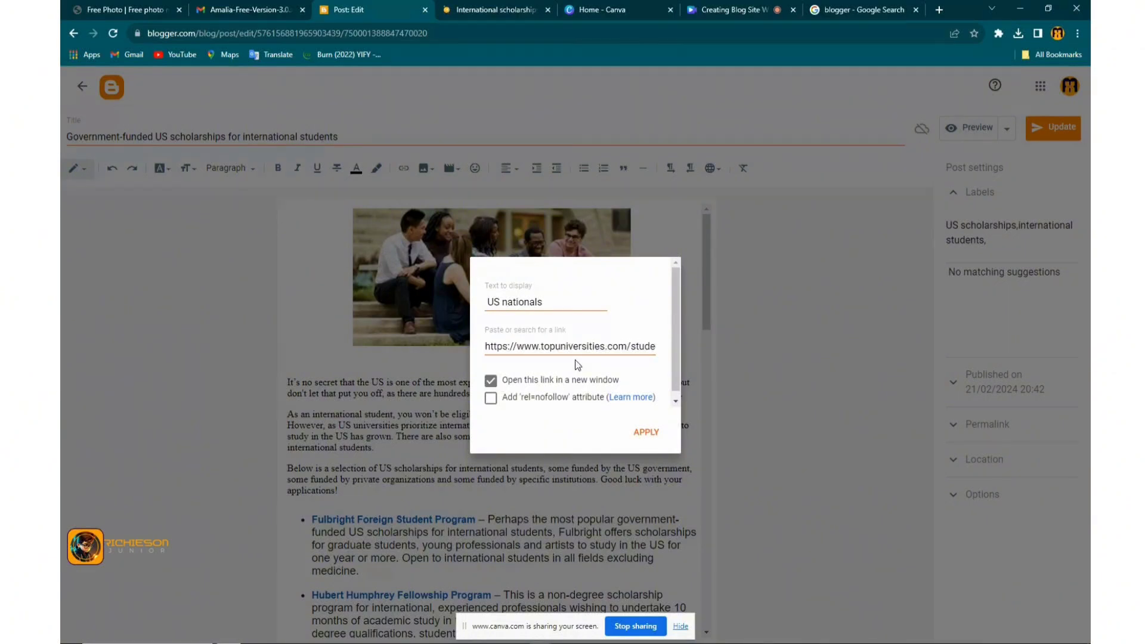
left_click(648, 433)
left_click(619, 435)
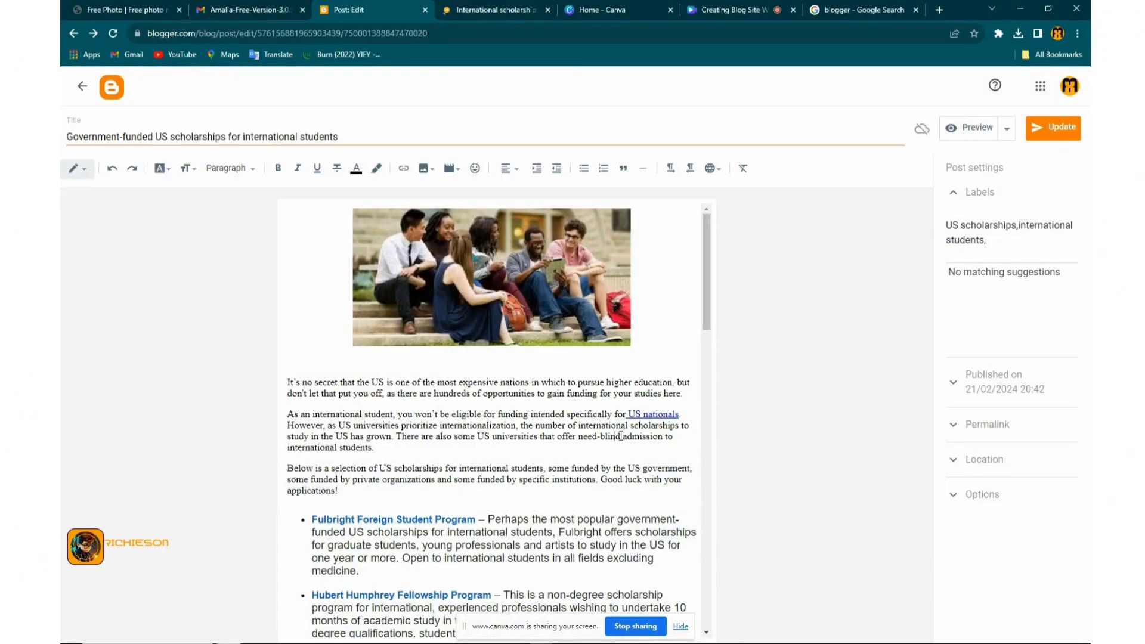
left_click(664, 413)
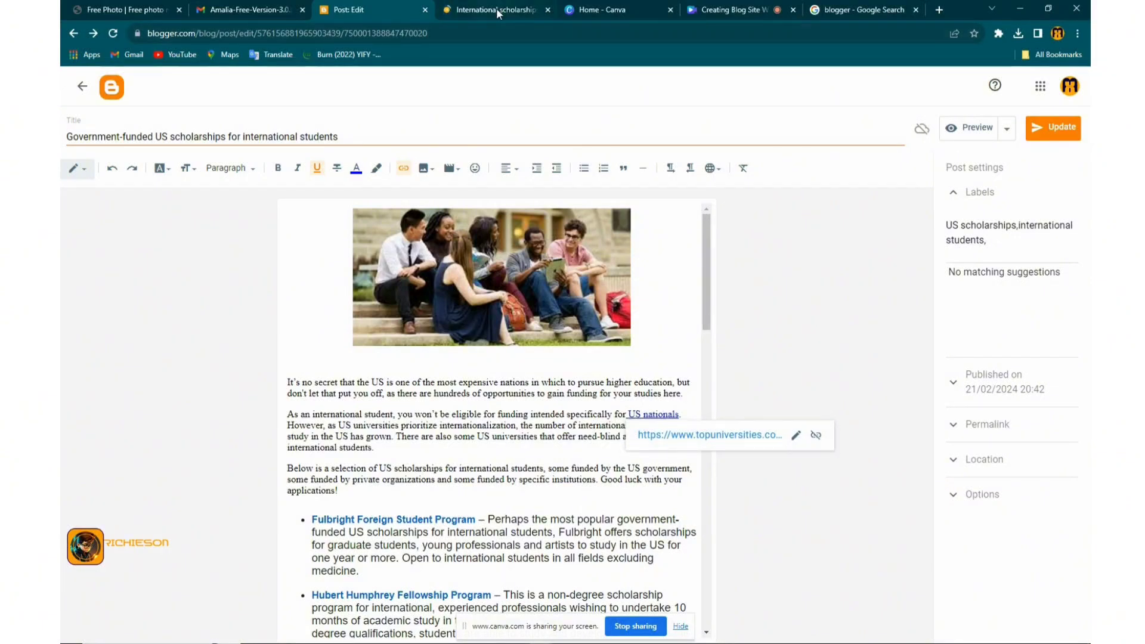
left_click(425, 168)
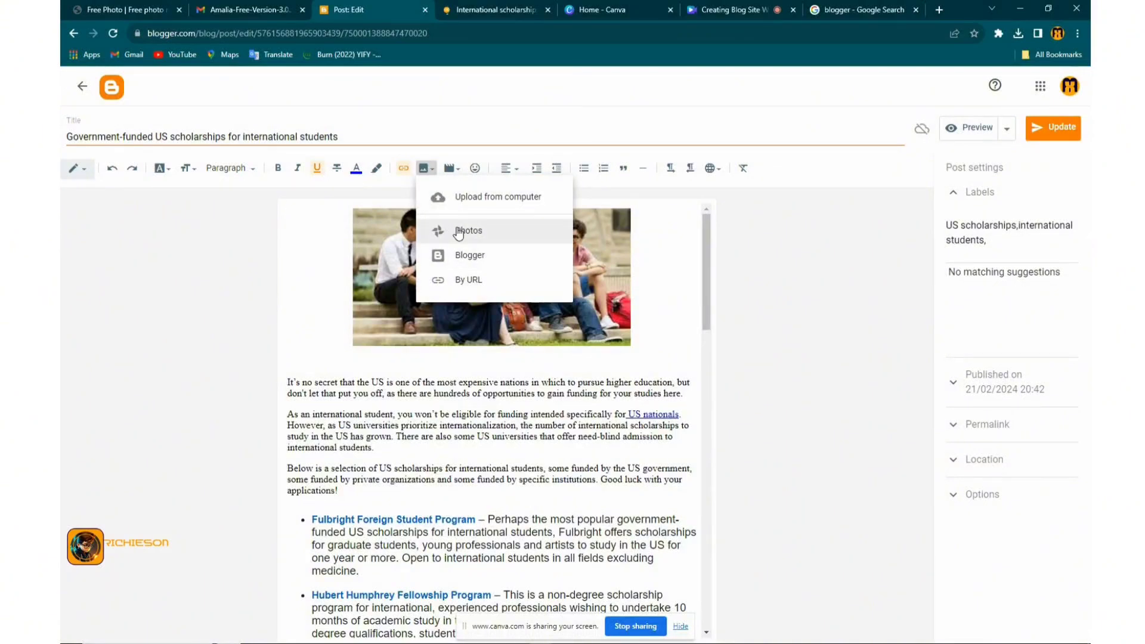
left_click(459, 168)
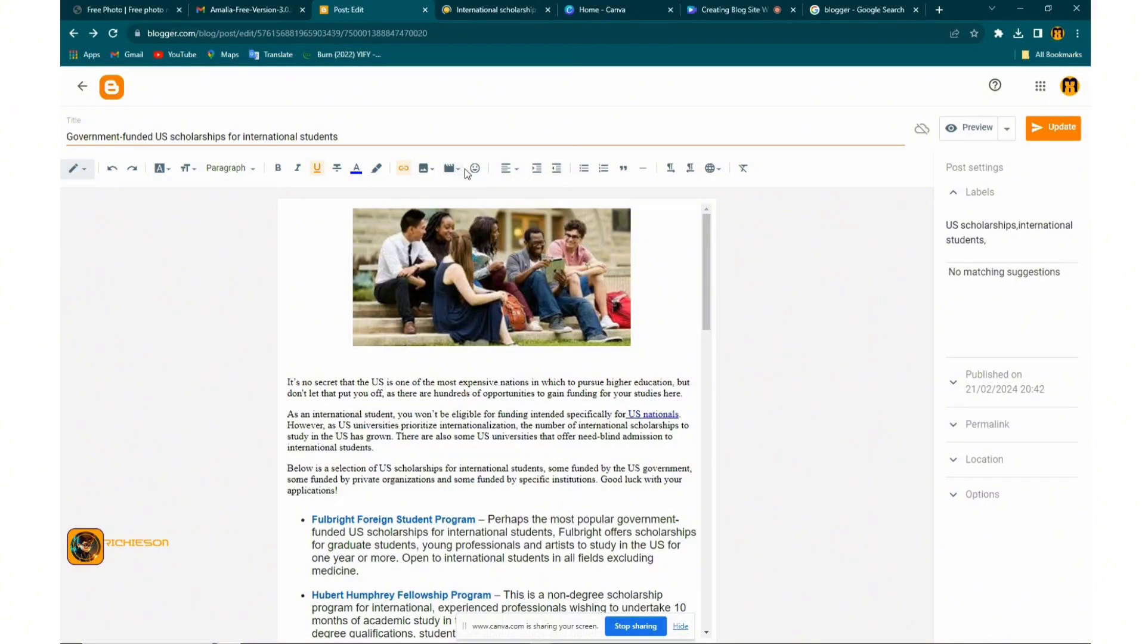
left_click(460, 169)
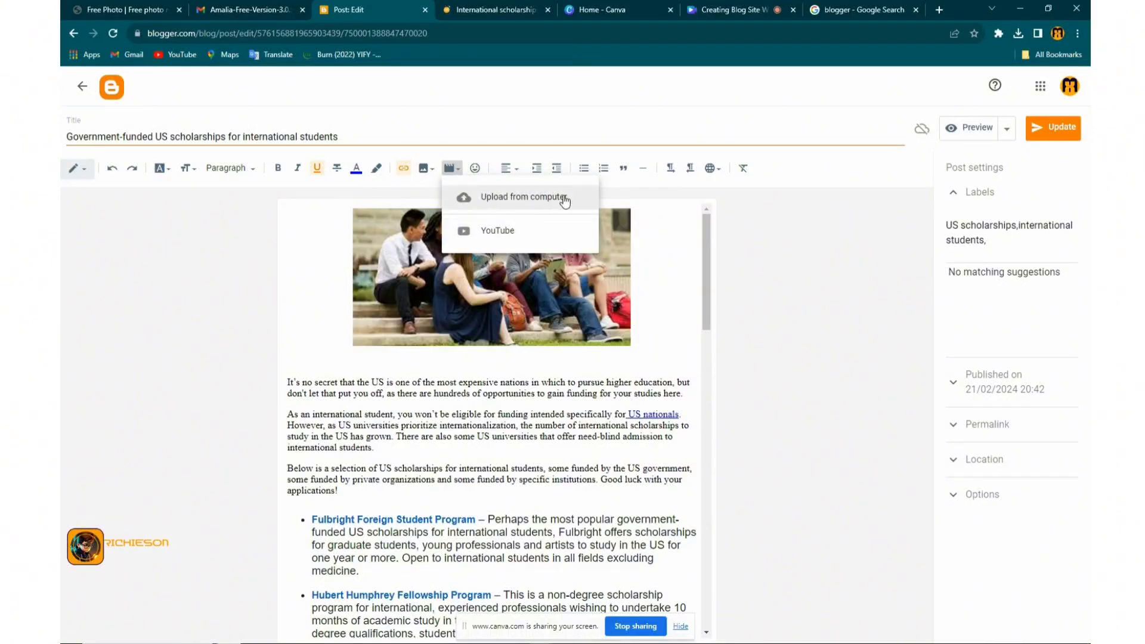
left_click(483, 147)
left_click(476, 168)
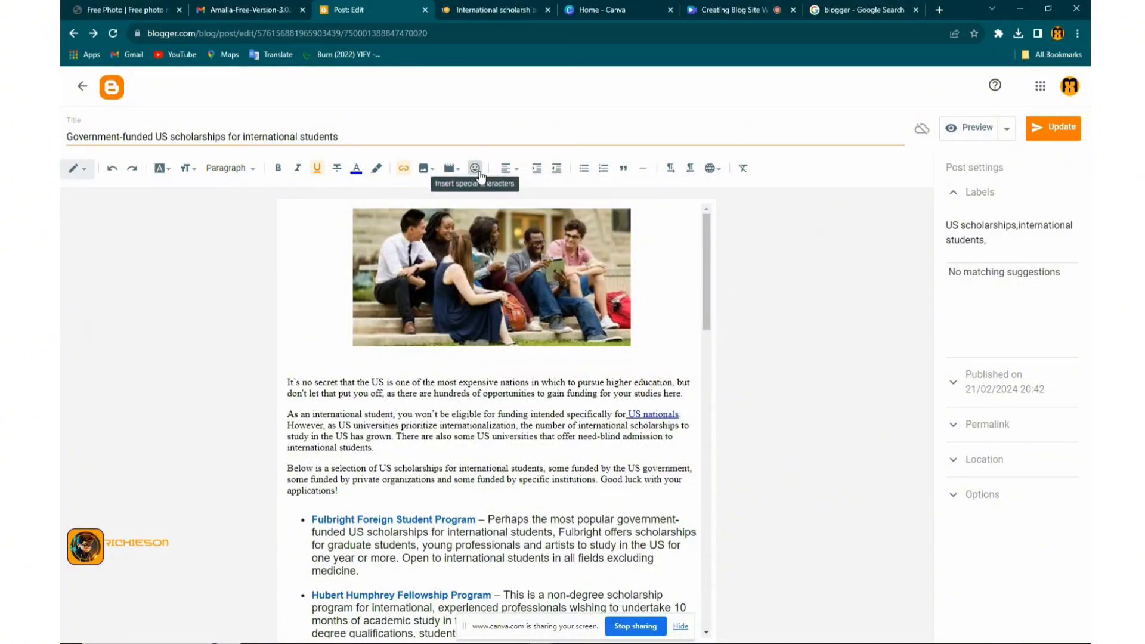
left_click(476, 169)
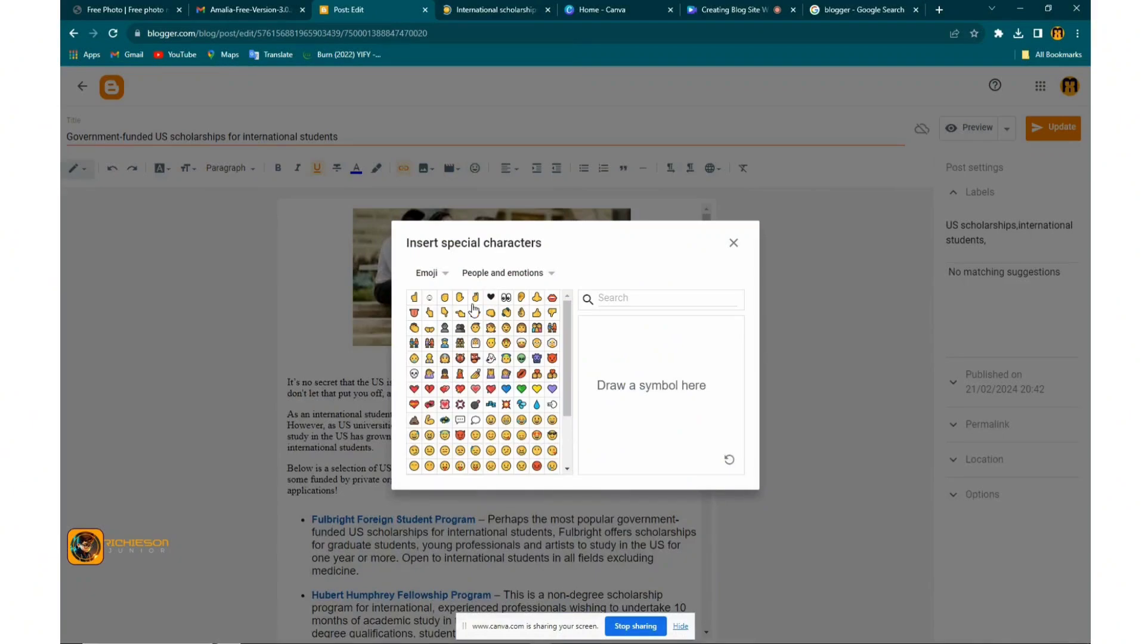
scroll(506, 397, "down", 2)
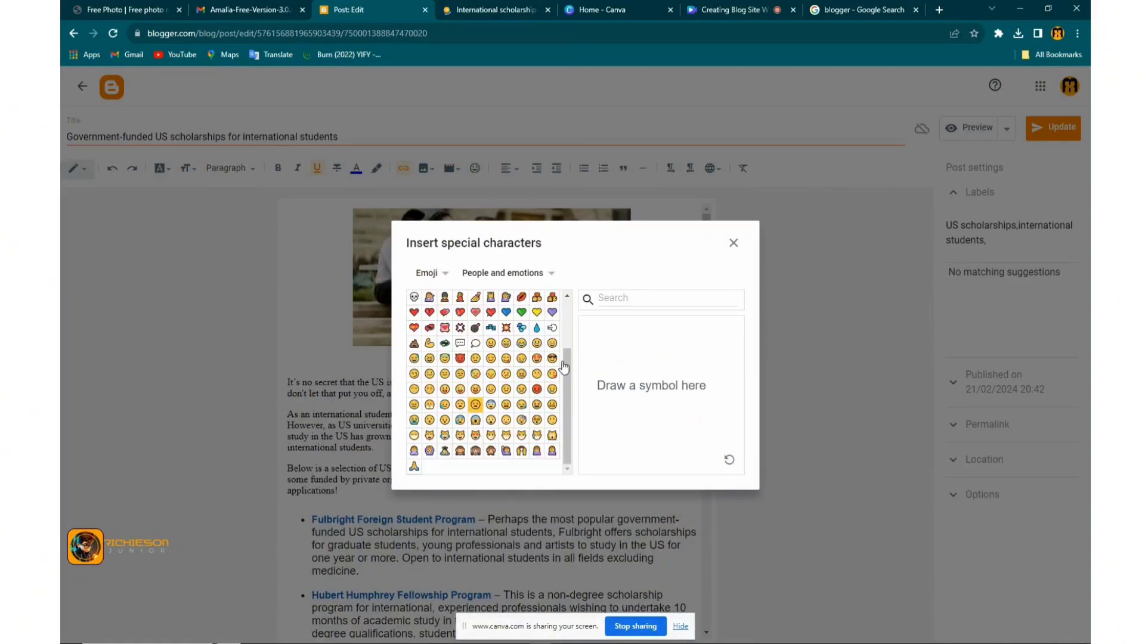
left_click(737, 254)
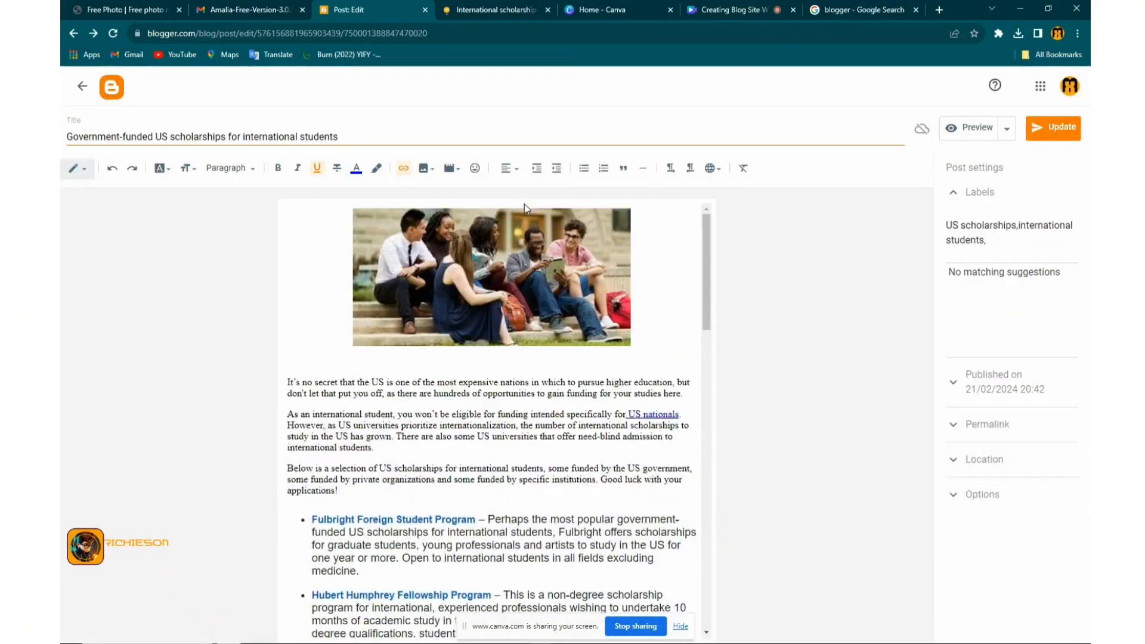
left_click(512, 172)
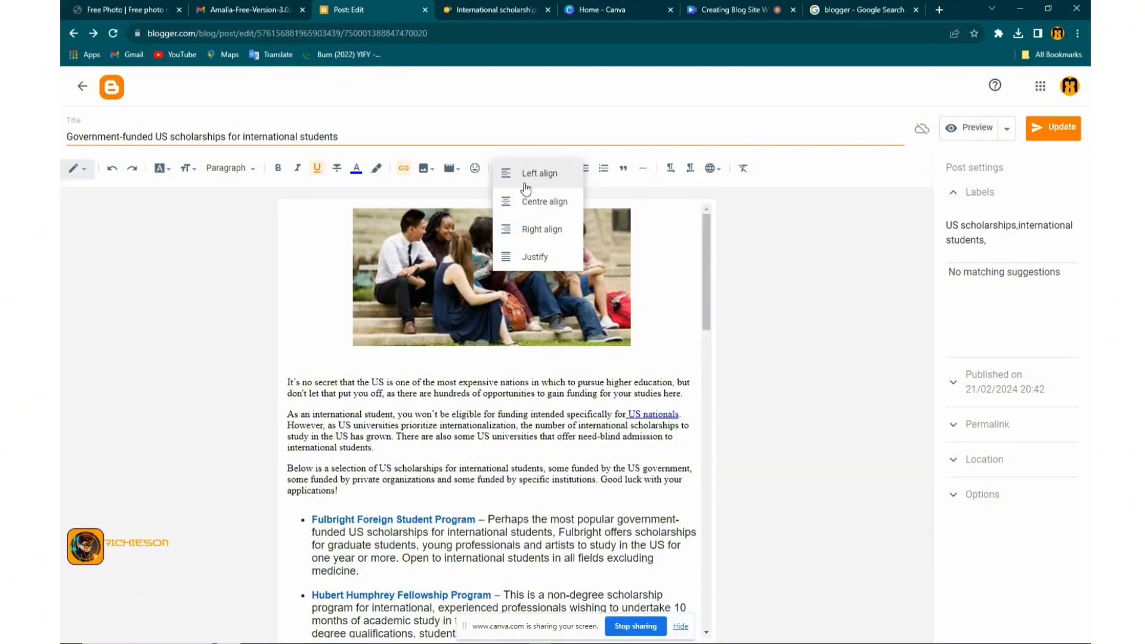
Select the students header photo and apply centre alignment
left_click(475, 300)
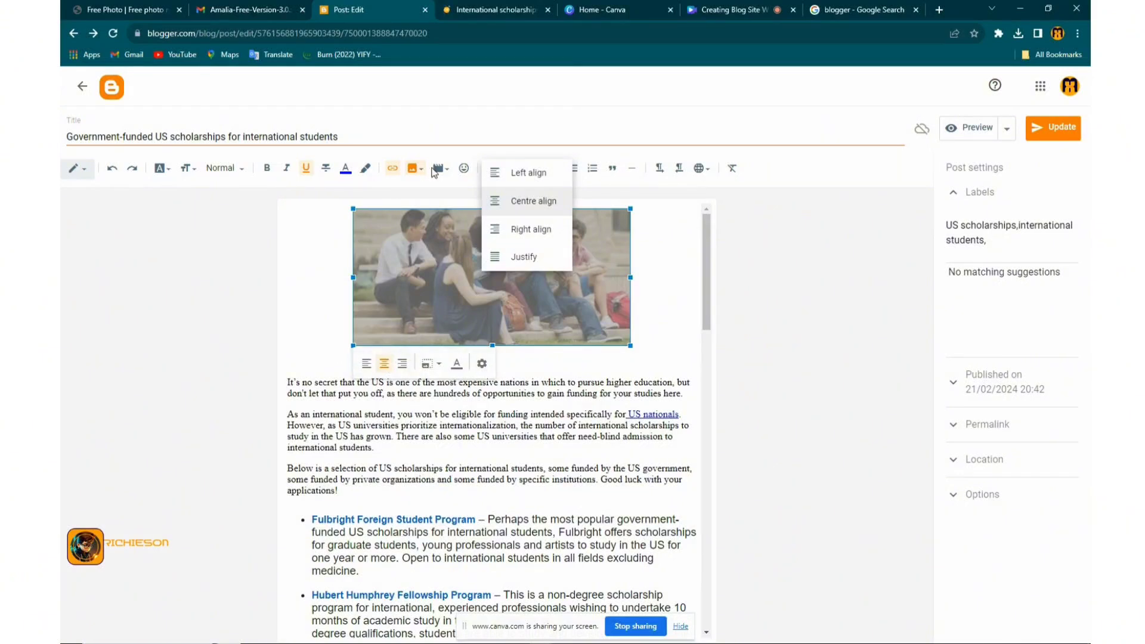
left_click(518, 437)
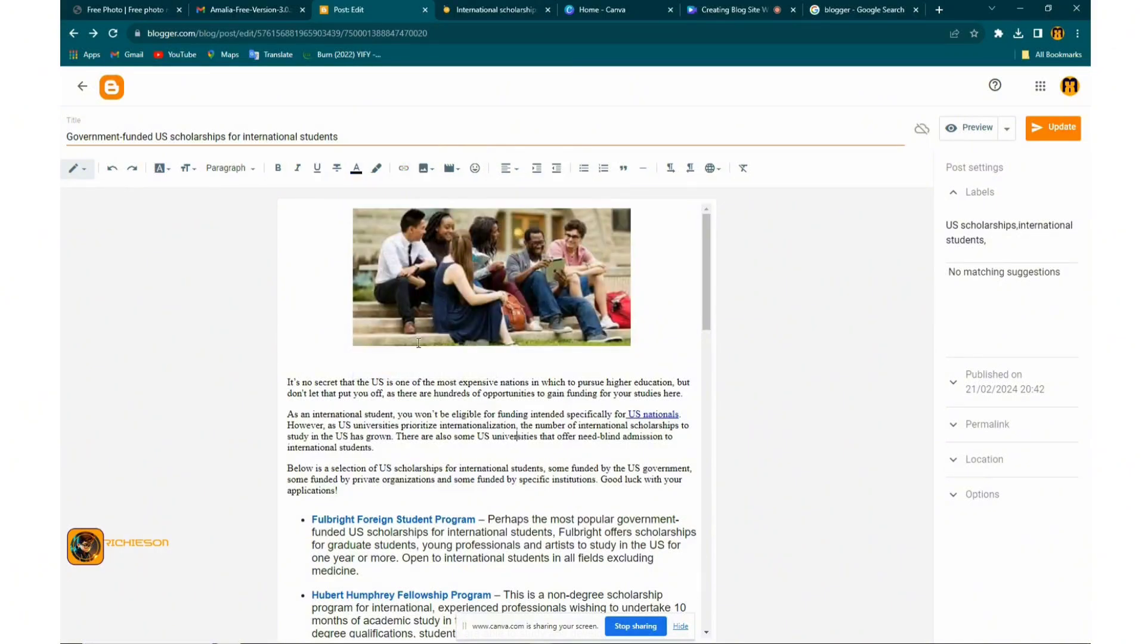
left_click(512, 169)
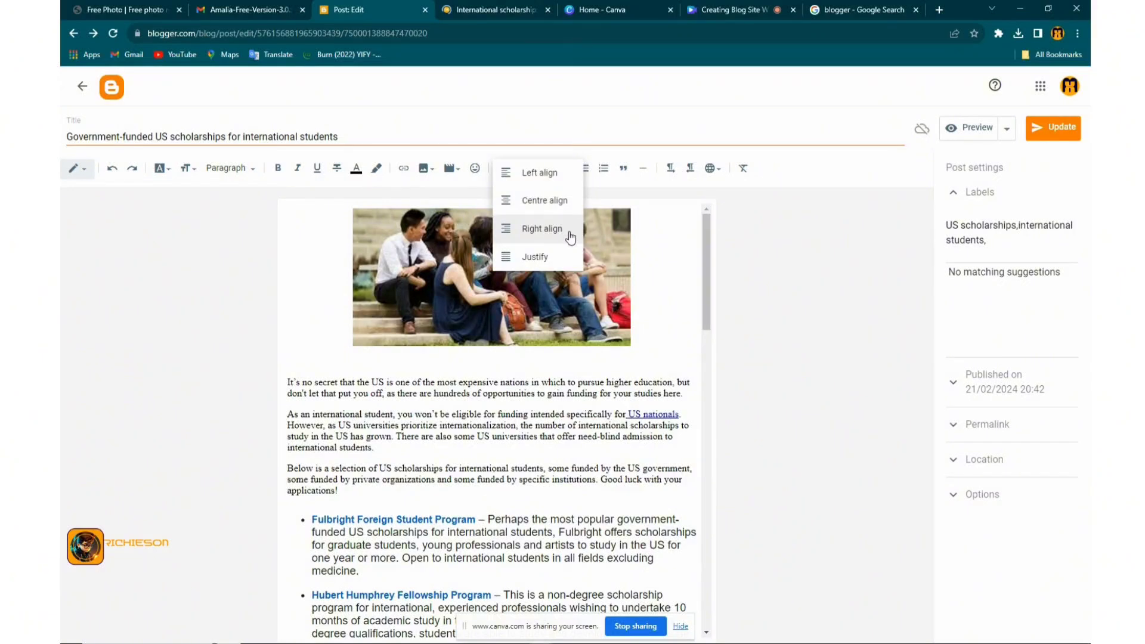
left_click(560, 199)
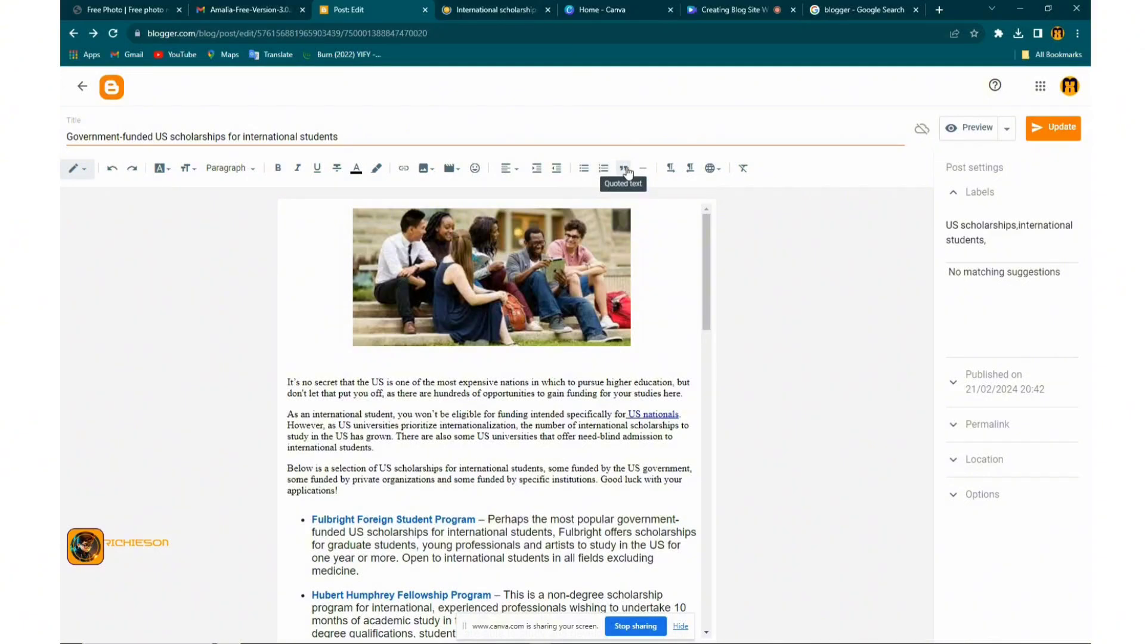
Set left-to-right text direction, glance through the input language list, and scroll down the post
left_click(668, 170)
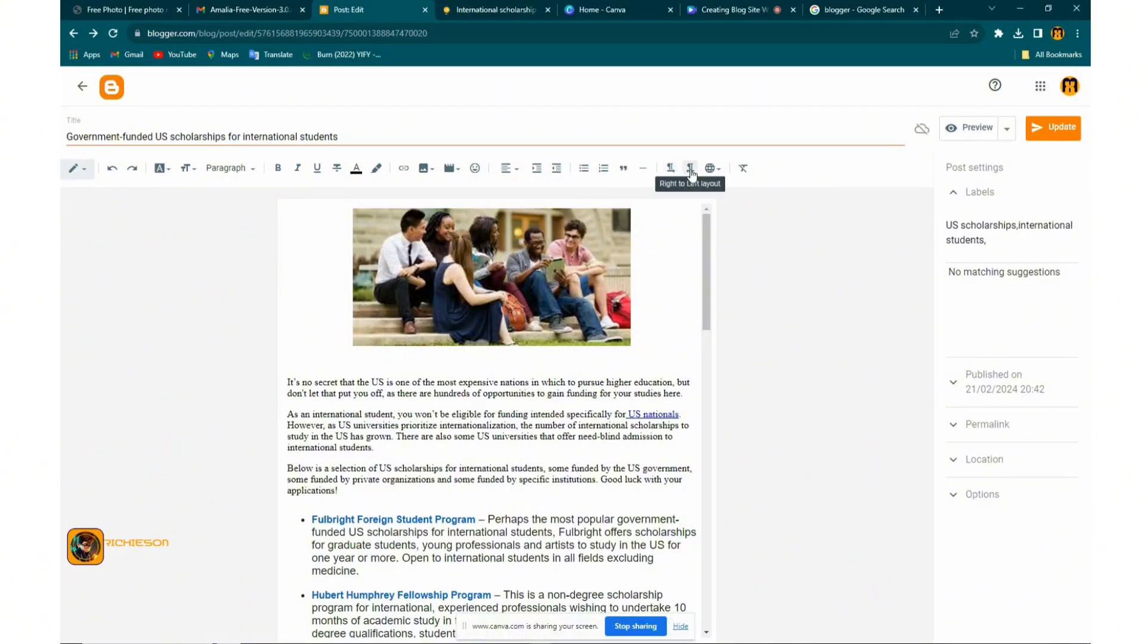
left_click(721, 172)
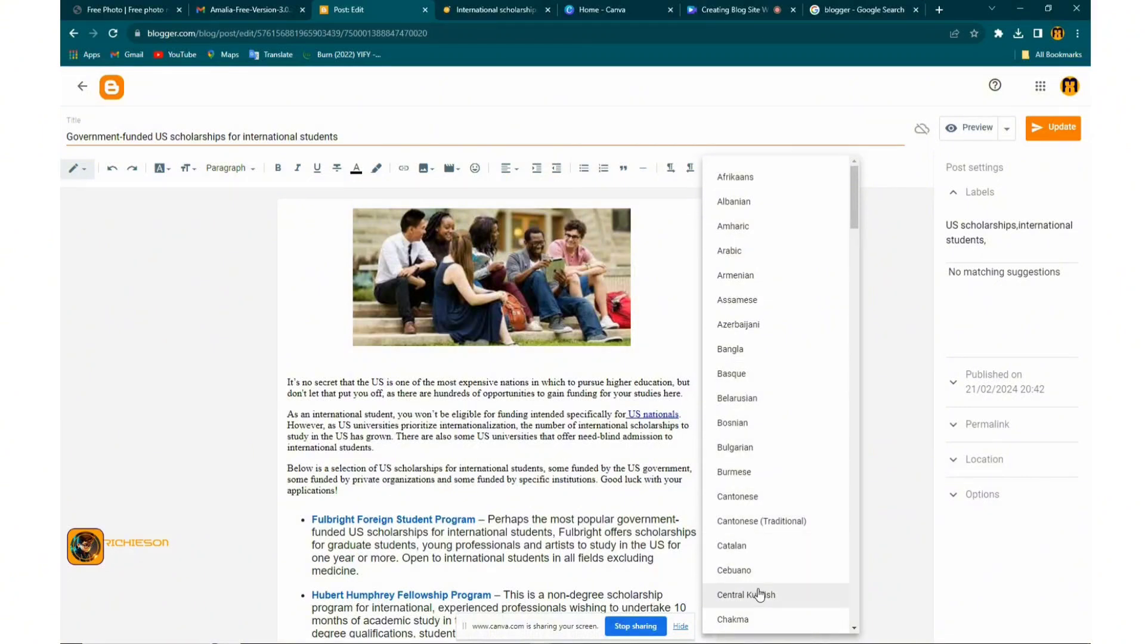
scroll(769, 587, "down", 2)
scroll(769, 584, "down", 18)
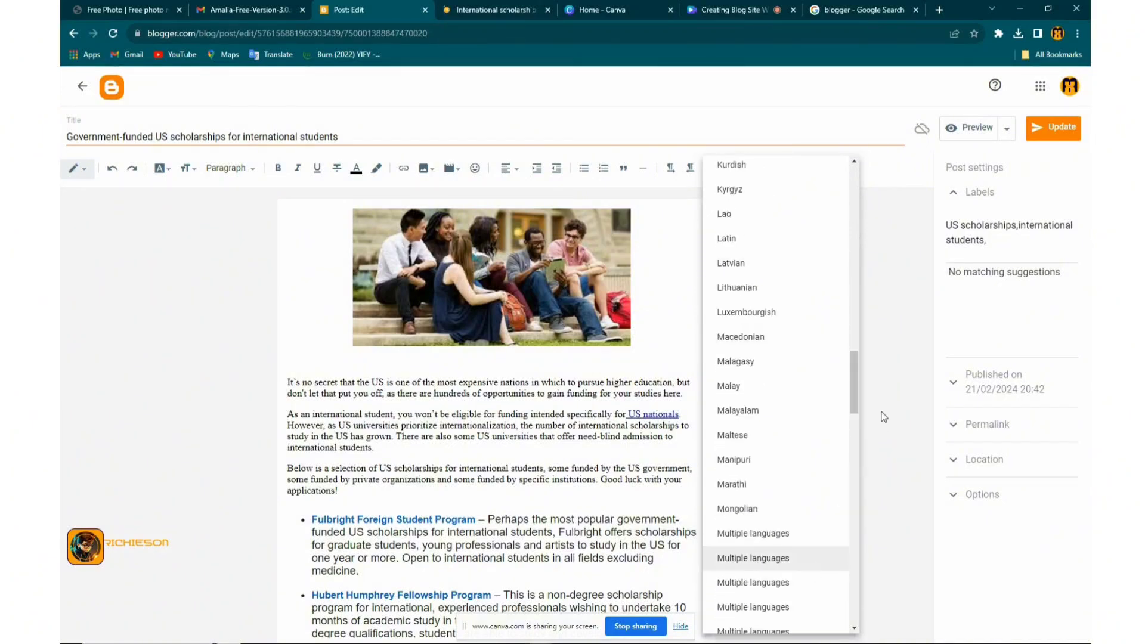
left_click(849, 374)
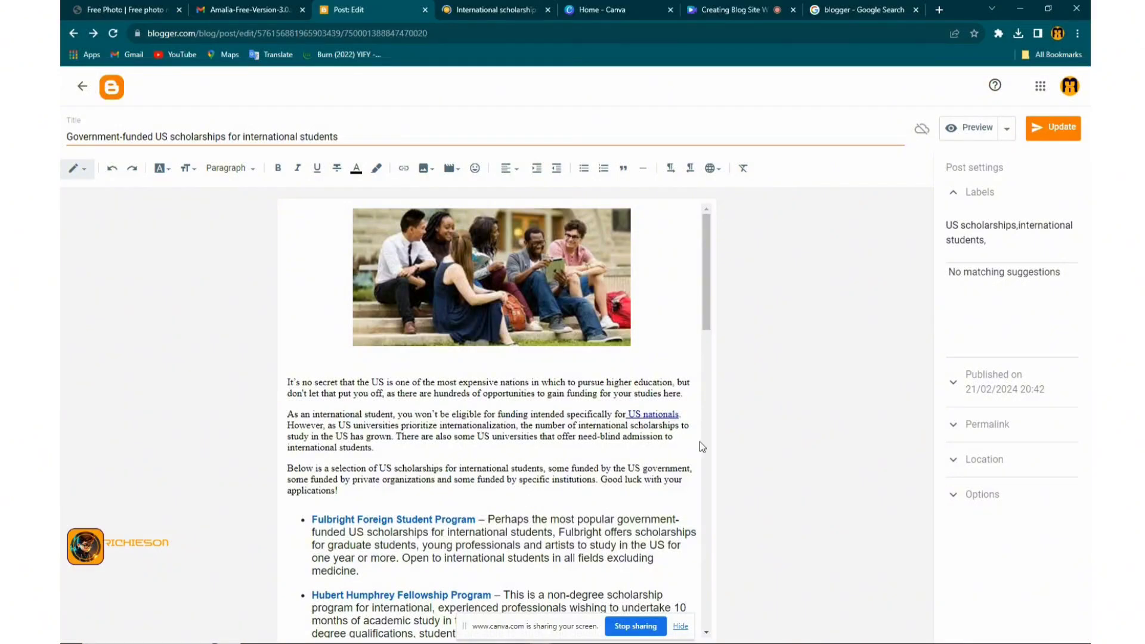
scroll(700, 441, "down", 7)
scroll(736, 450, "down", 5)
Update the post, return to the Posts list, and open the blog's empty Pages section
left_click(1052, 126)
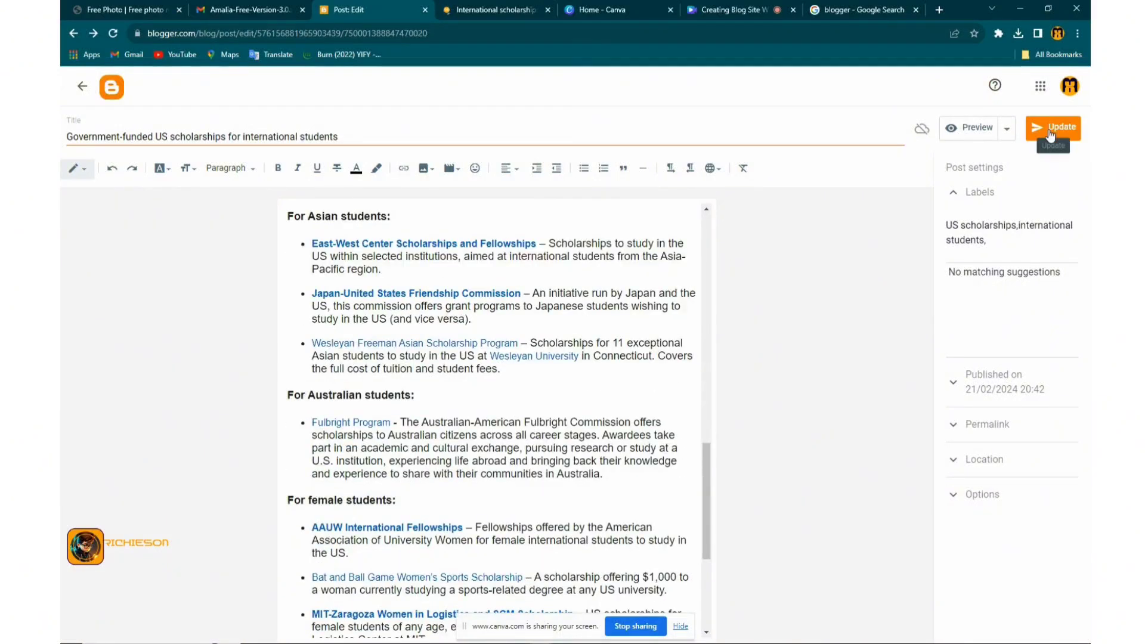
scroll(370, 441, "up", 10)
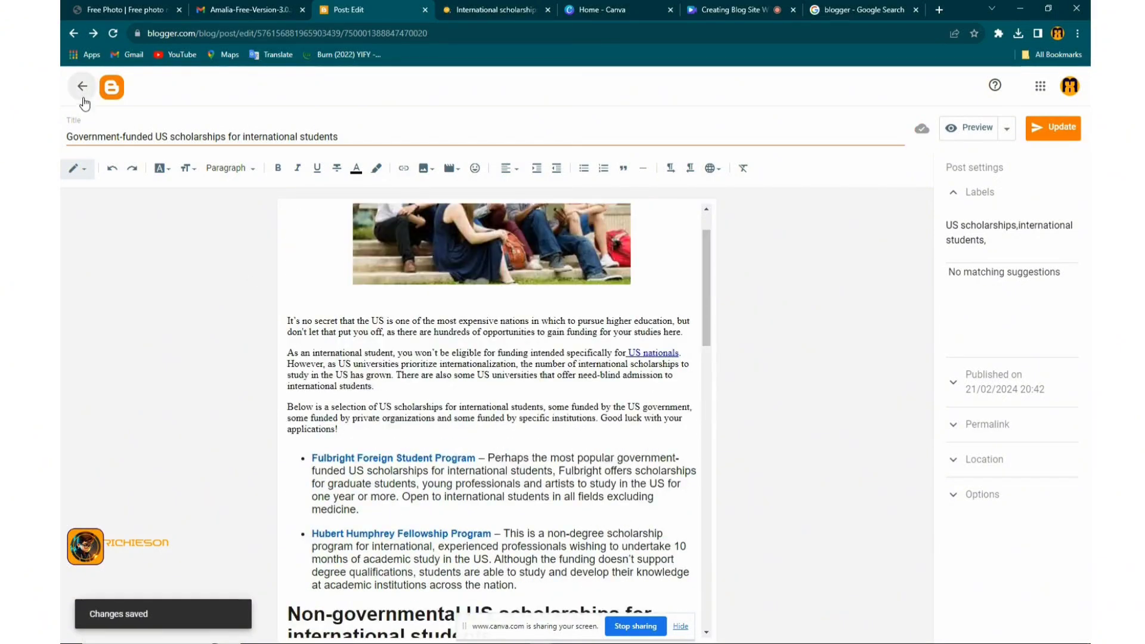
left_click(83, 100)
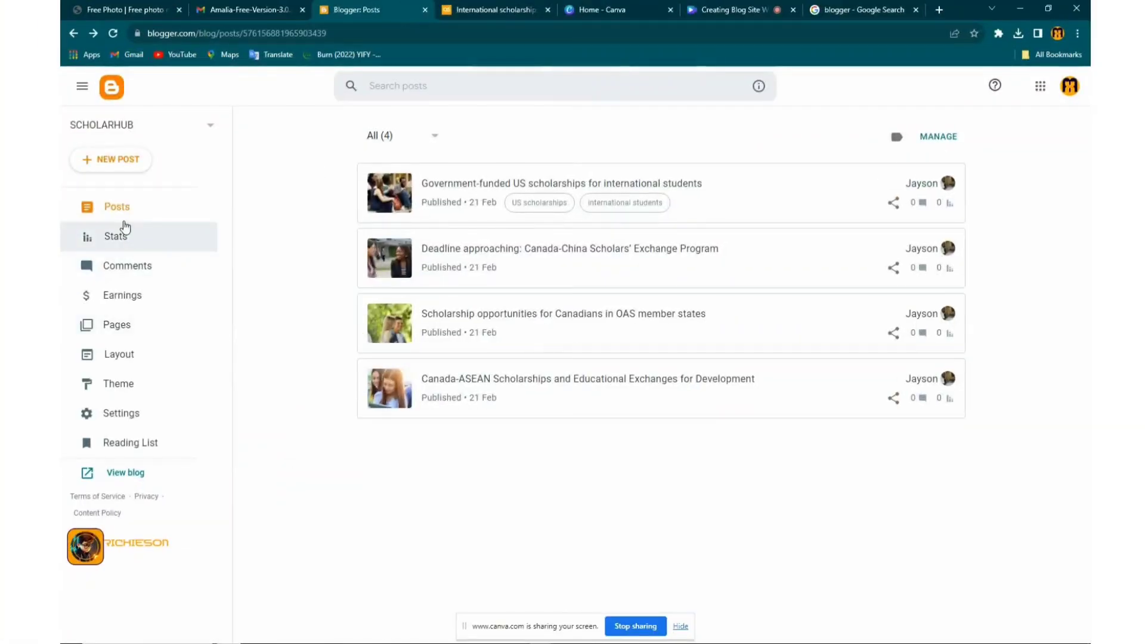
left_click(135, 327)
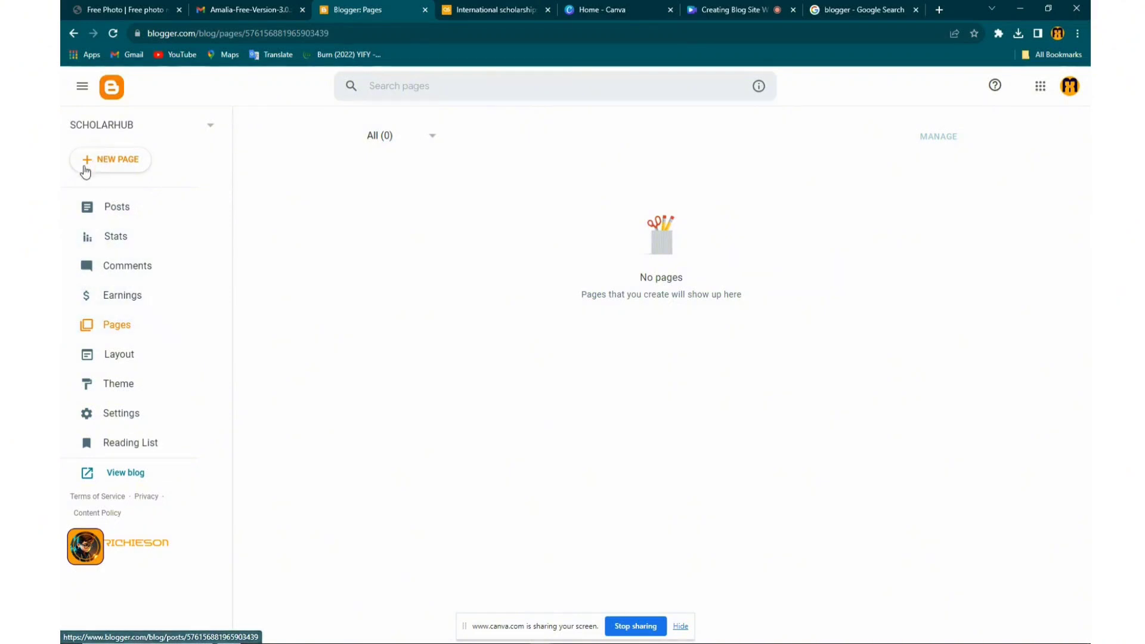
Create a new page titled 'About Us', close the scholarships article tab, and switch to Google results
left_click(115, 166)
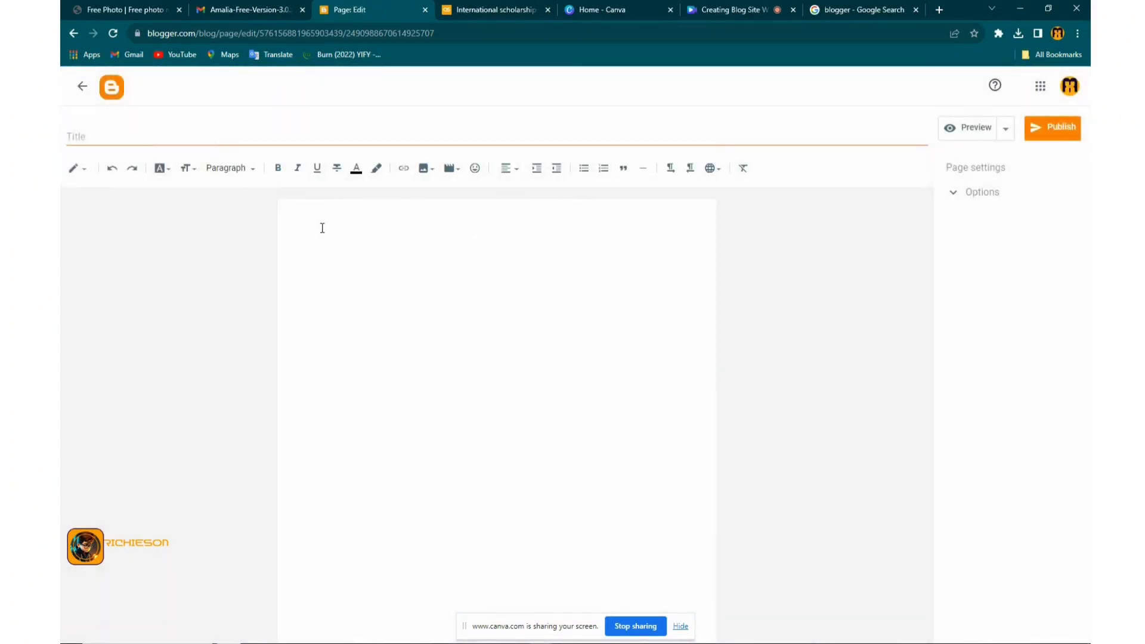
left_click(162, 132)
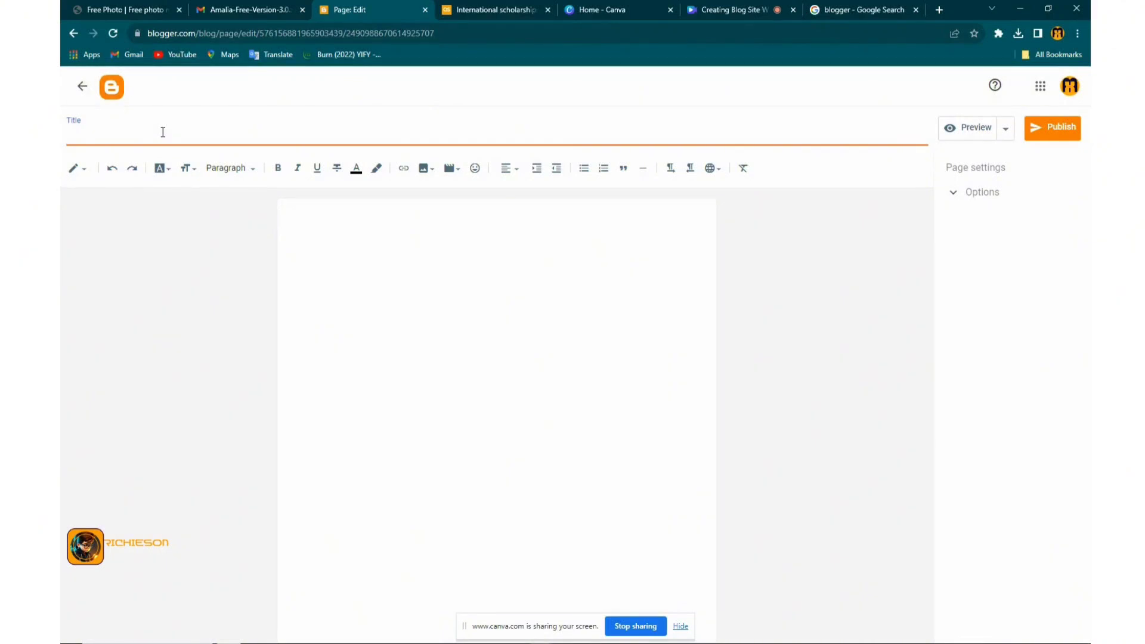
type("About Us")
left_click(546, 10)
left_click(887, 12)
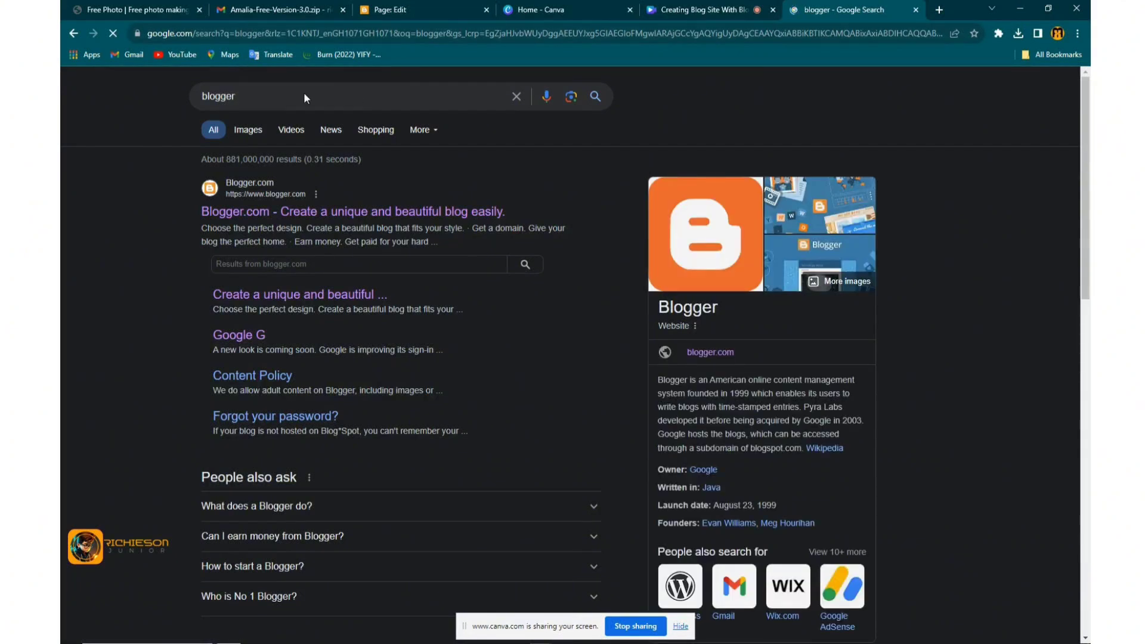
Search Google for 'about us generator' and open the Aptiwise About Us Generator tool from the results
left_click(284, 97)
double_click(284, 96)
type("a")
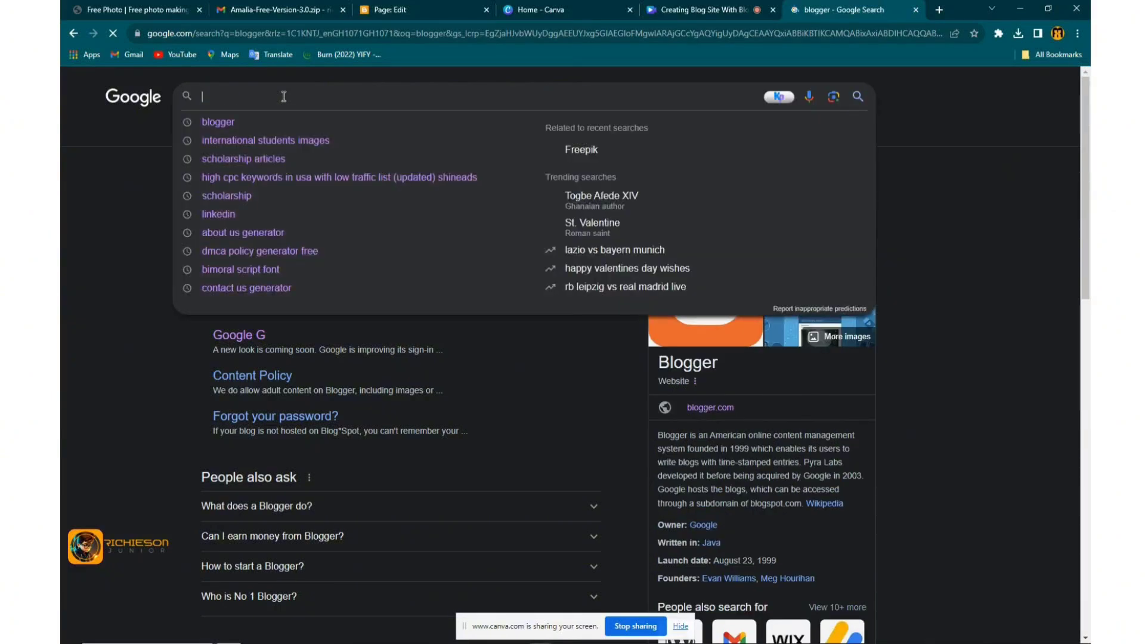
type("bout")
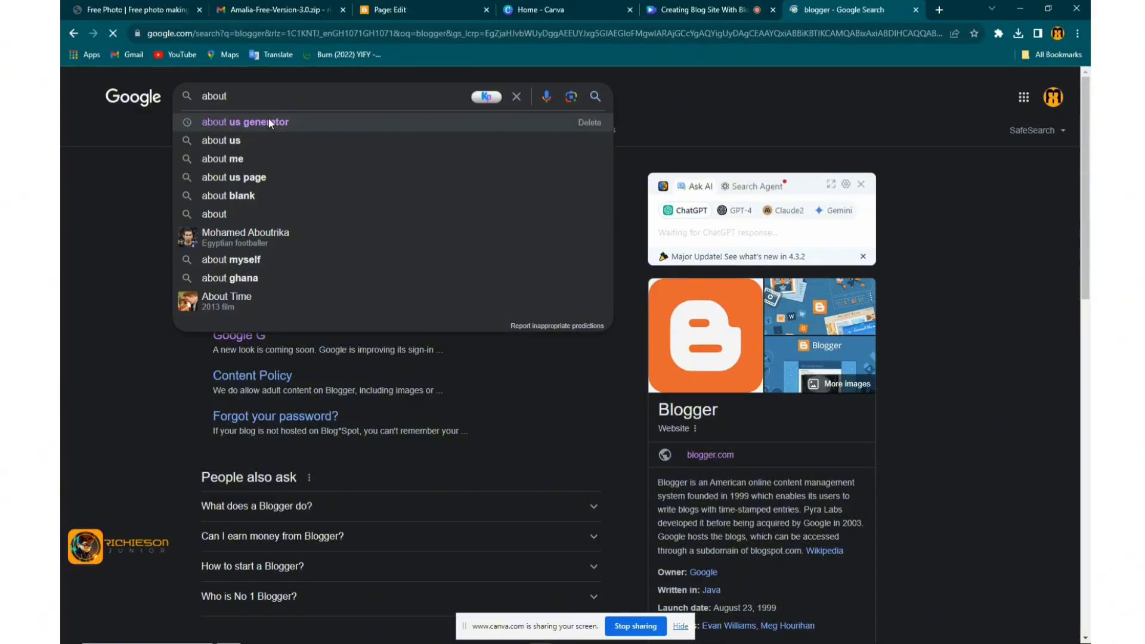
left_click(268, 119)
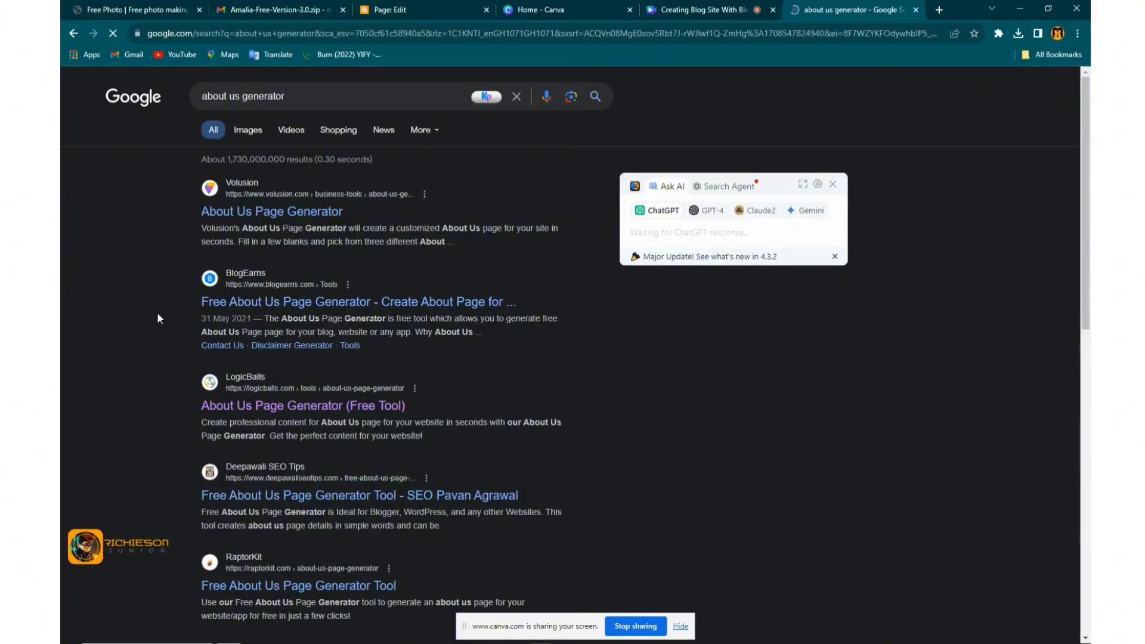
scroll(158, 314, "down", 2)
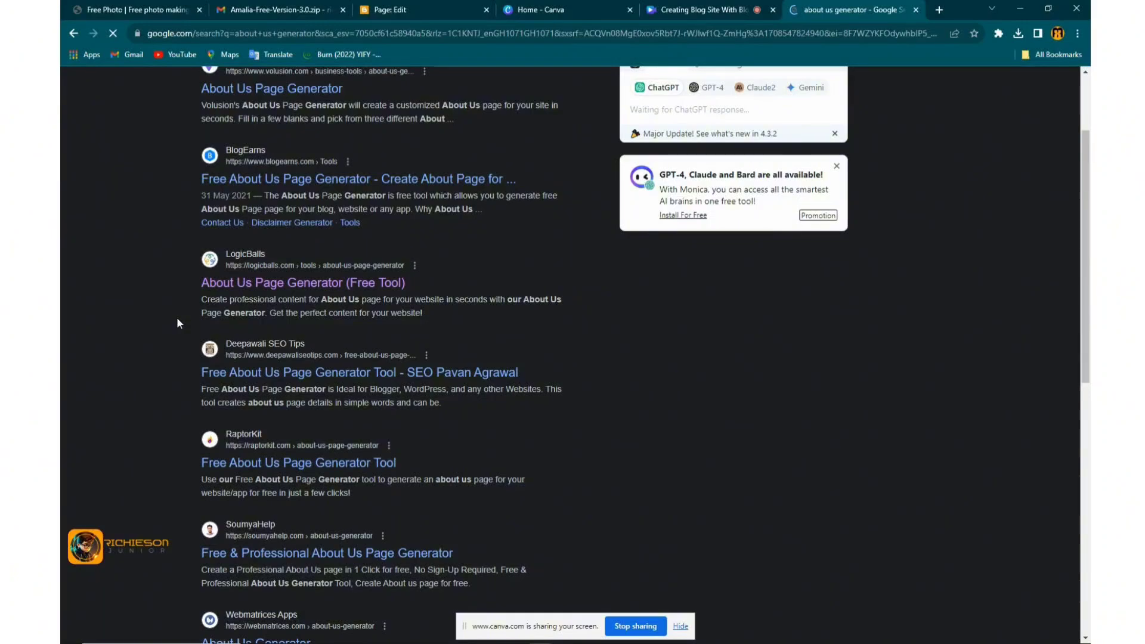
scroll(176, 317, "up", 1)
scroll(176, 304, "down", 4)
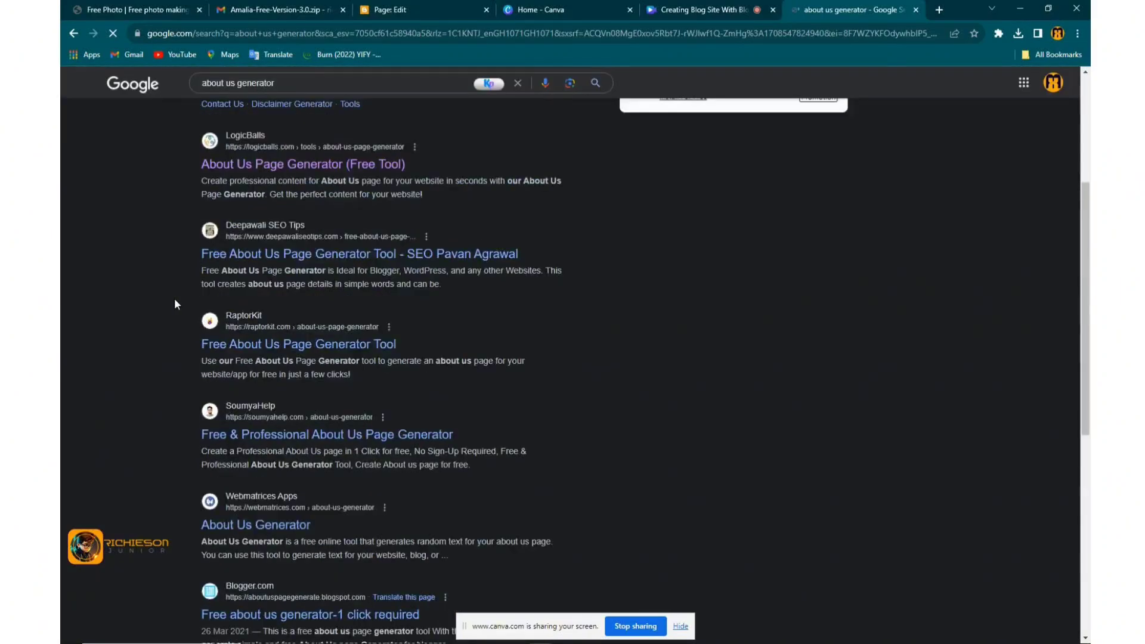
scroll(178, 281, "down", 2)
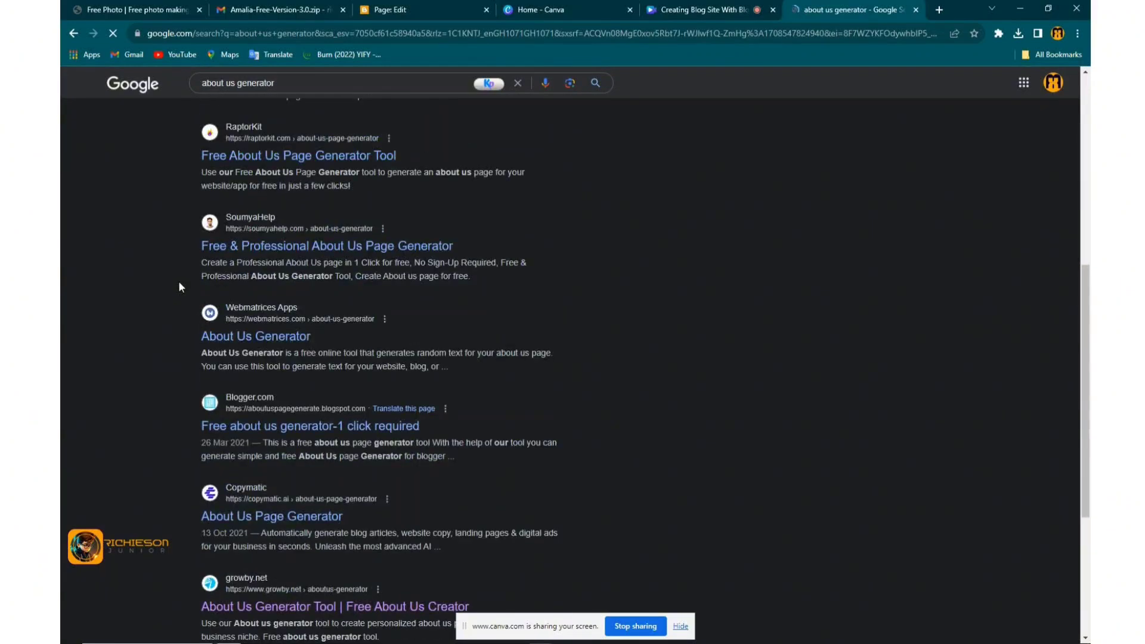
scroll(179, 286, "down", 2)
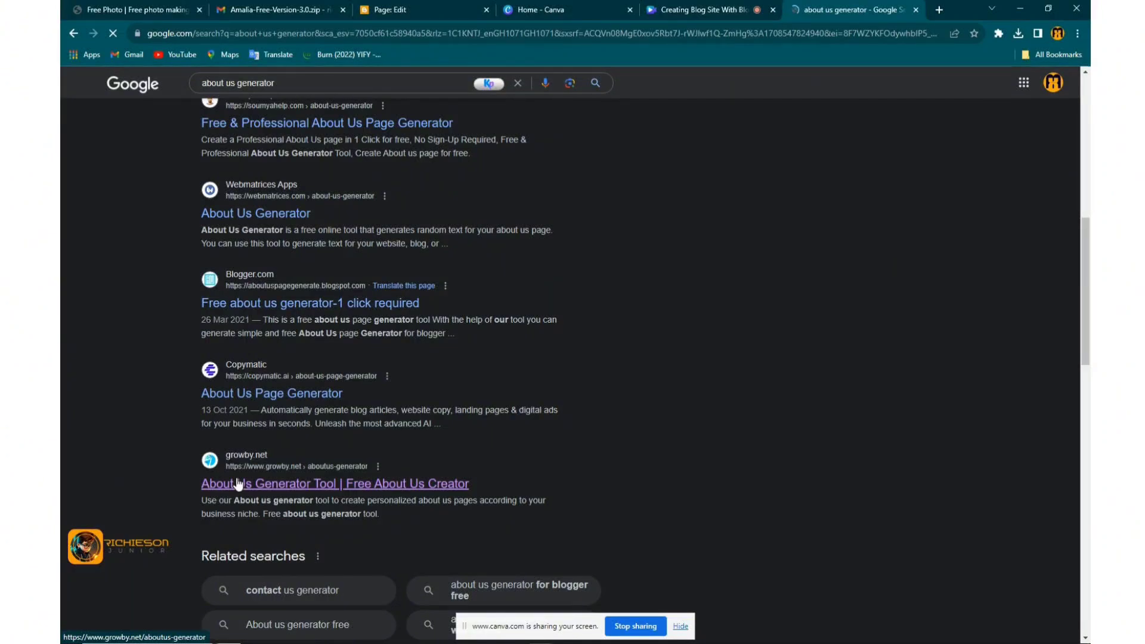
left_click(237, 483)
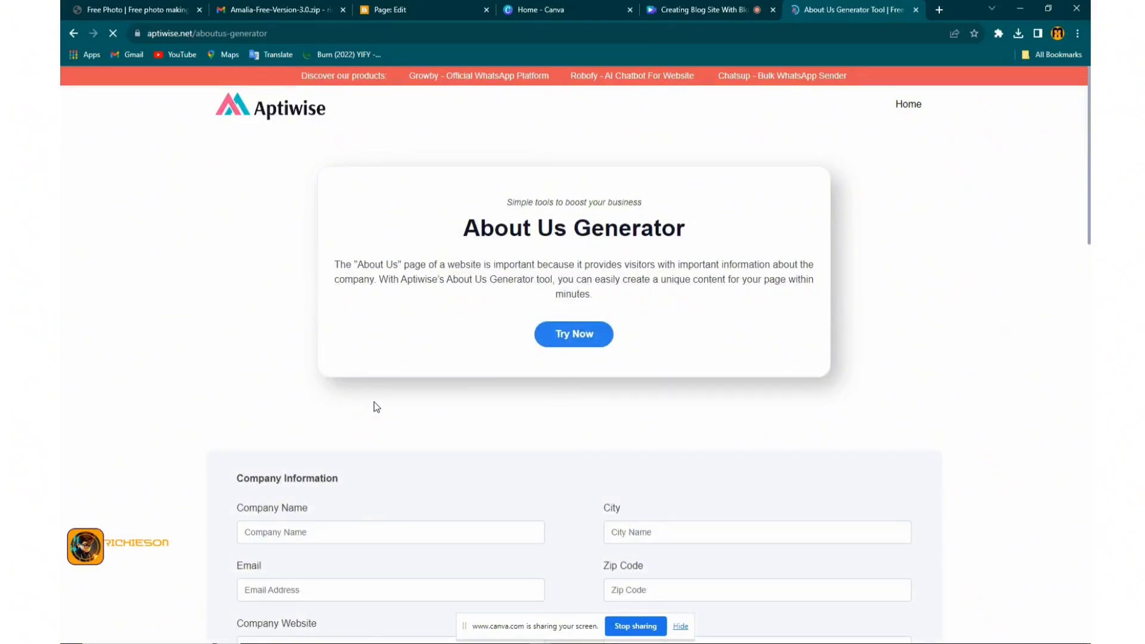
Enter 'ScholarHub' as the company name in the generator form
scroll(276, 405, "down", 3)
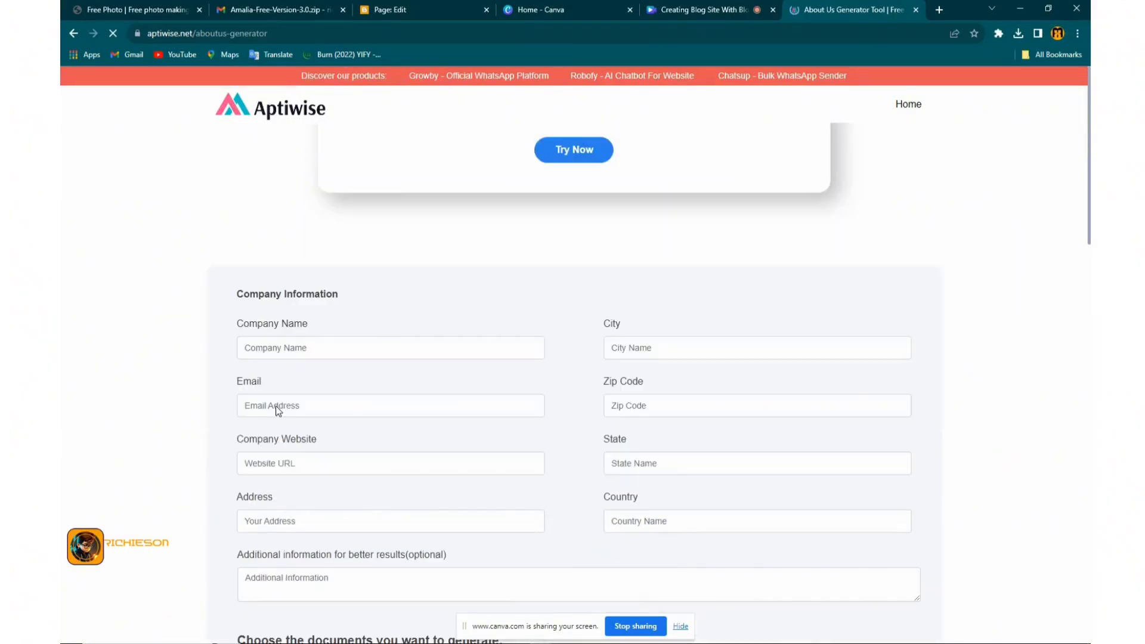
left_click(287, 350)
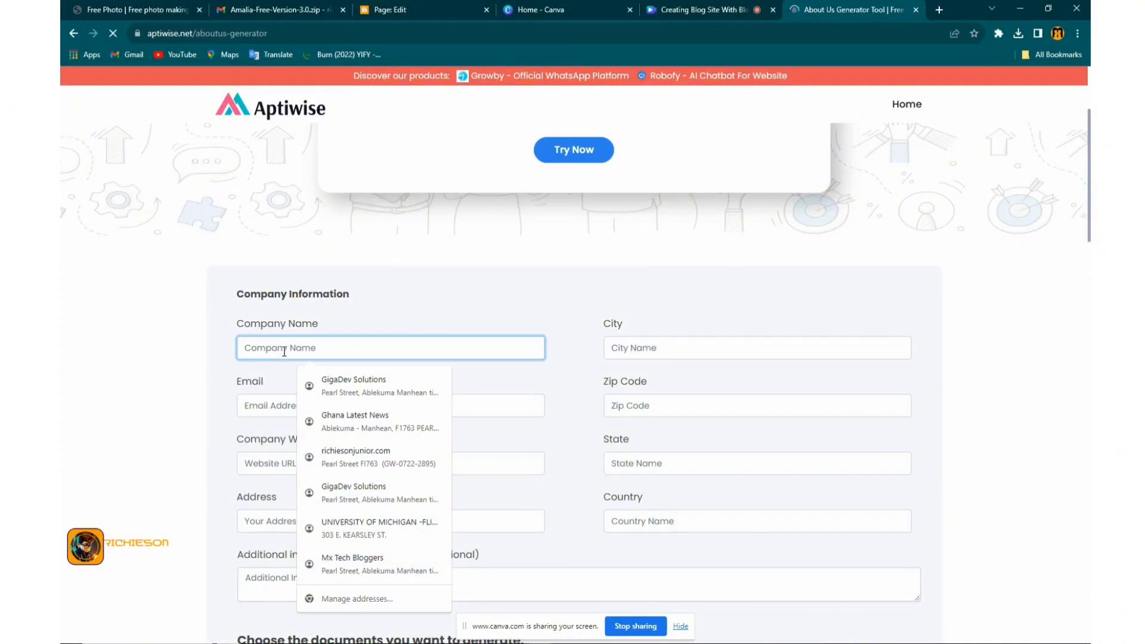
key("ctrl+3")
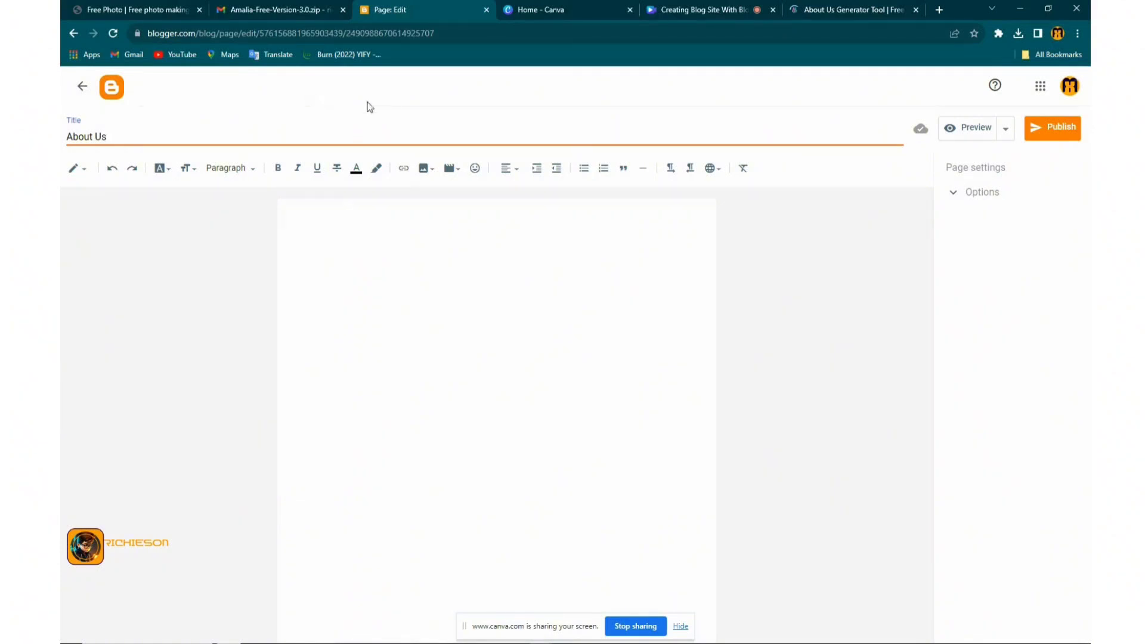
left_click(854, 10)
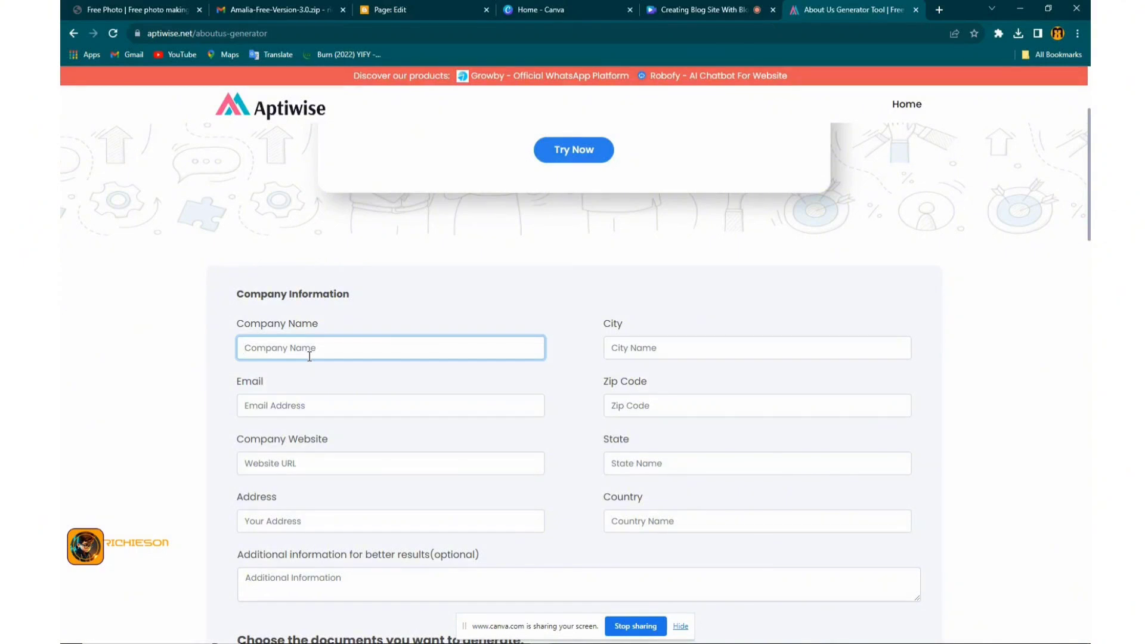
type("ScholarHub")
key("ctrl+a")
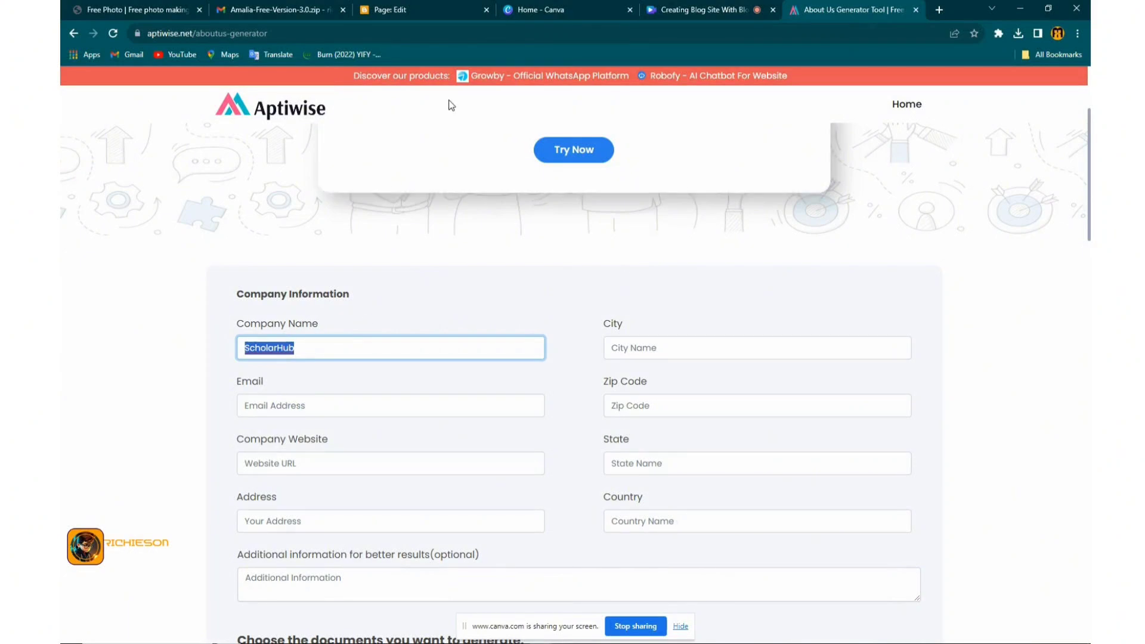
Fill in the company's info e-mail address in the Email field
left_click(391, 11)
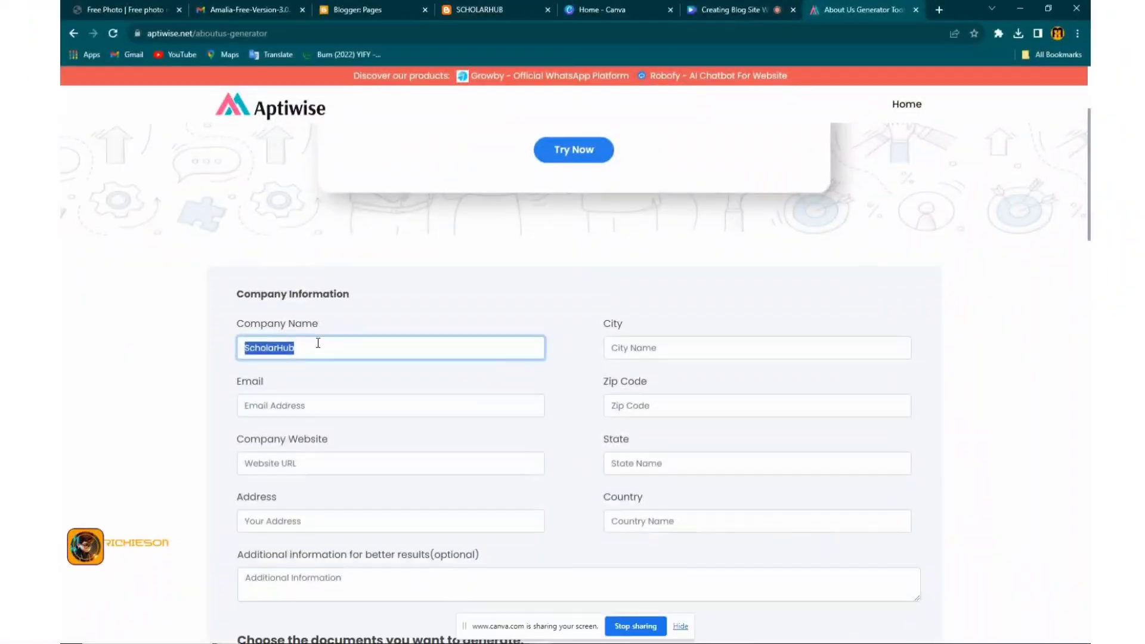
left_click(317, 350)
left_click(303, 404)
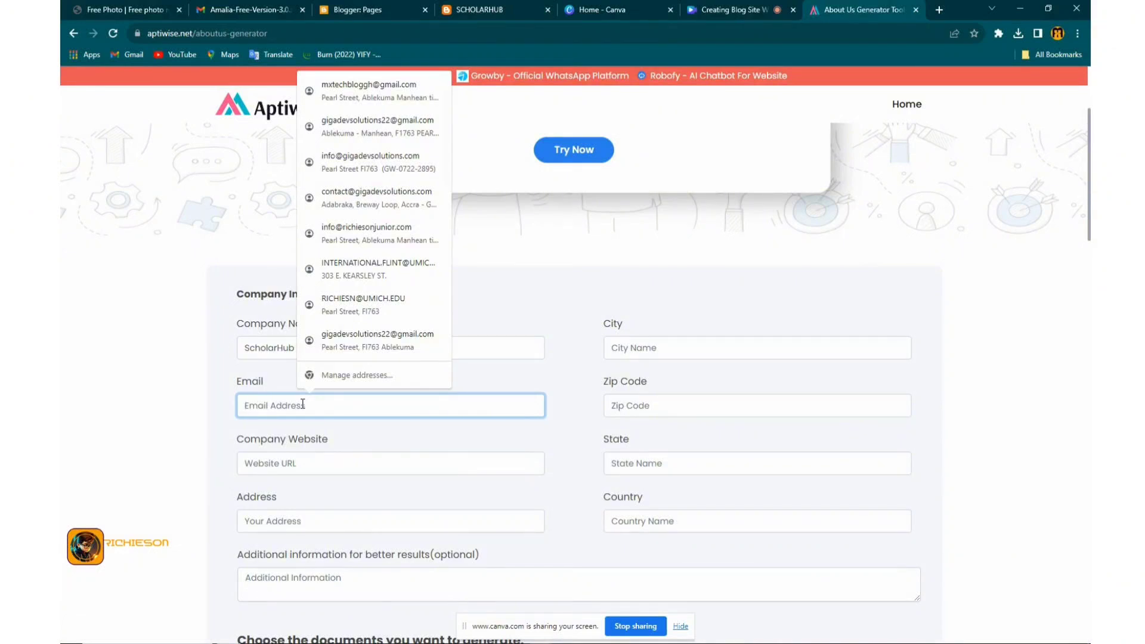
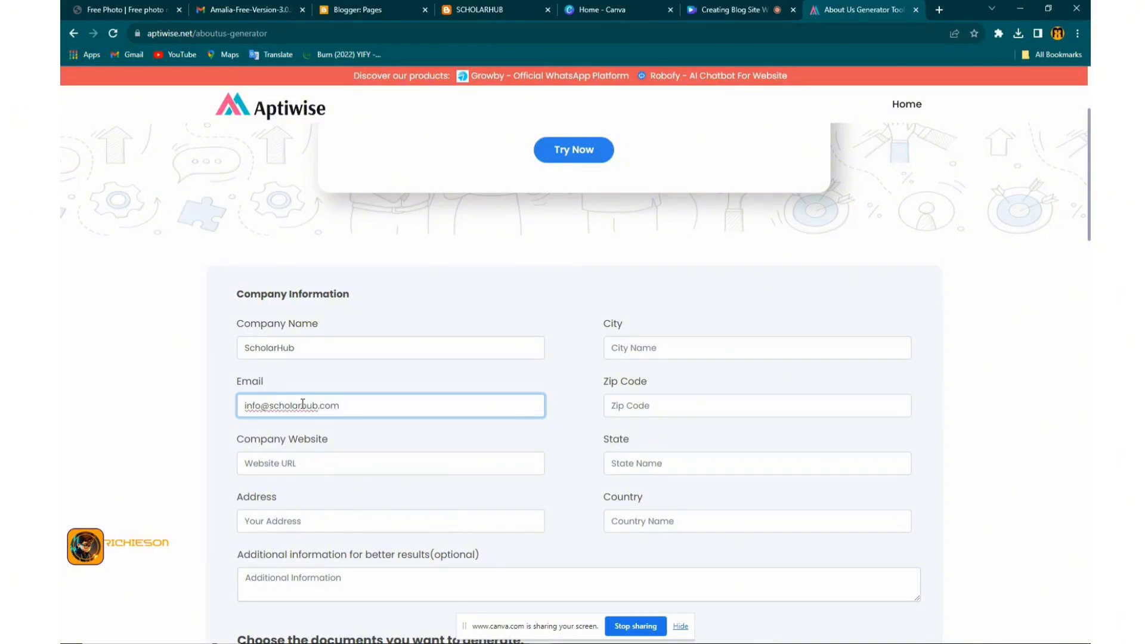
left_click(290, 464)
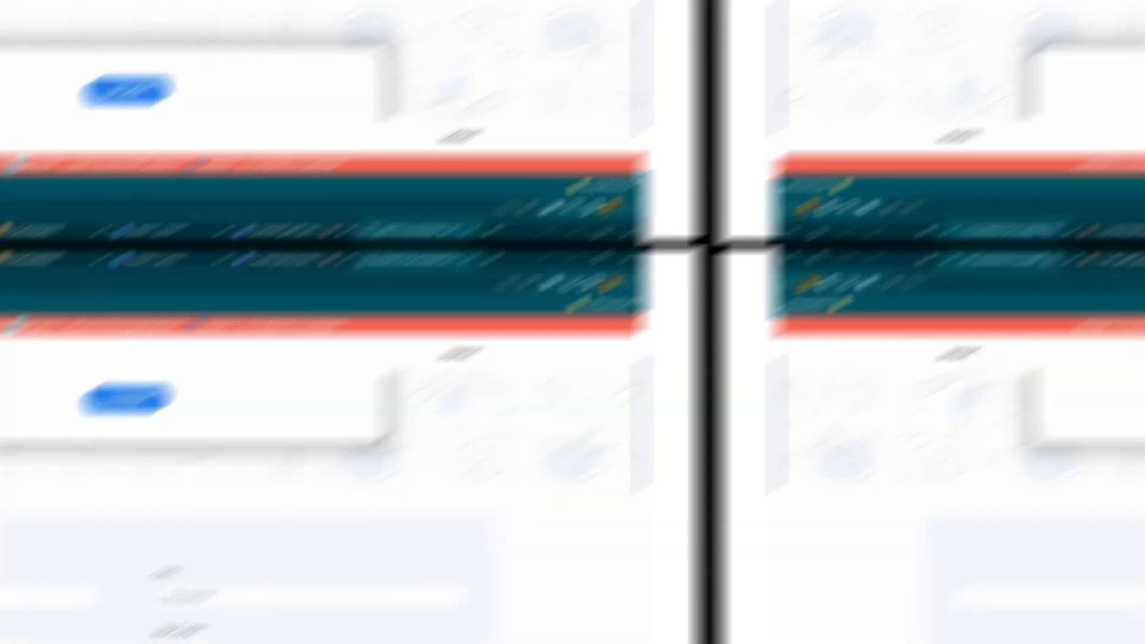
Paste the blog's web address as the company website and begin the address field
right_click(298, 468)
left_click(318, 380)
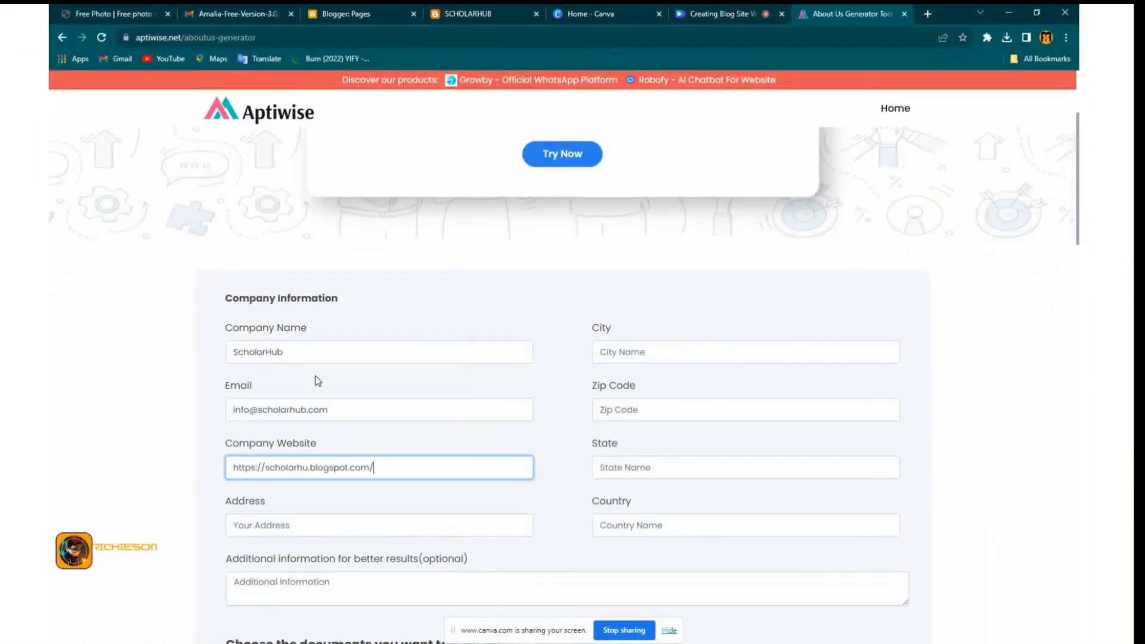
left_click(319, 523)
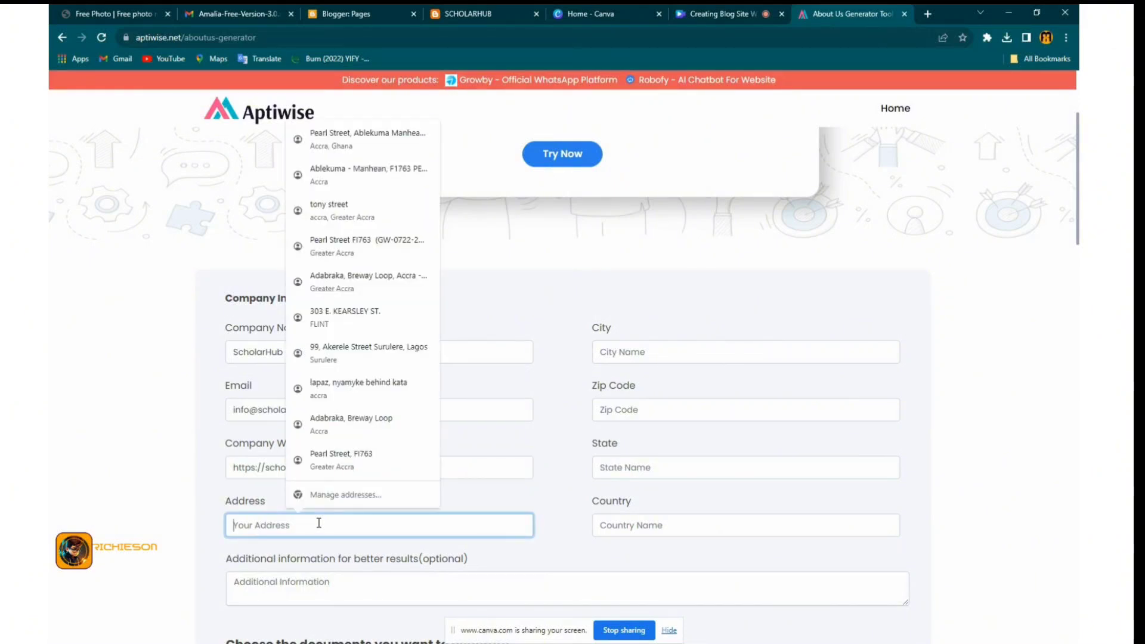
type("Uk")
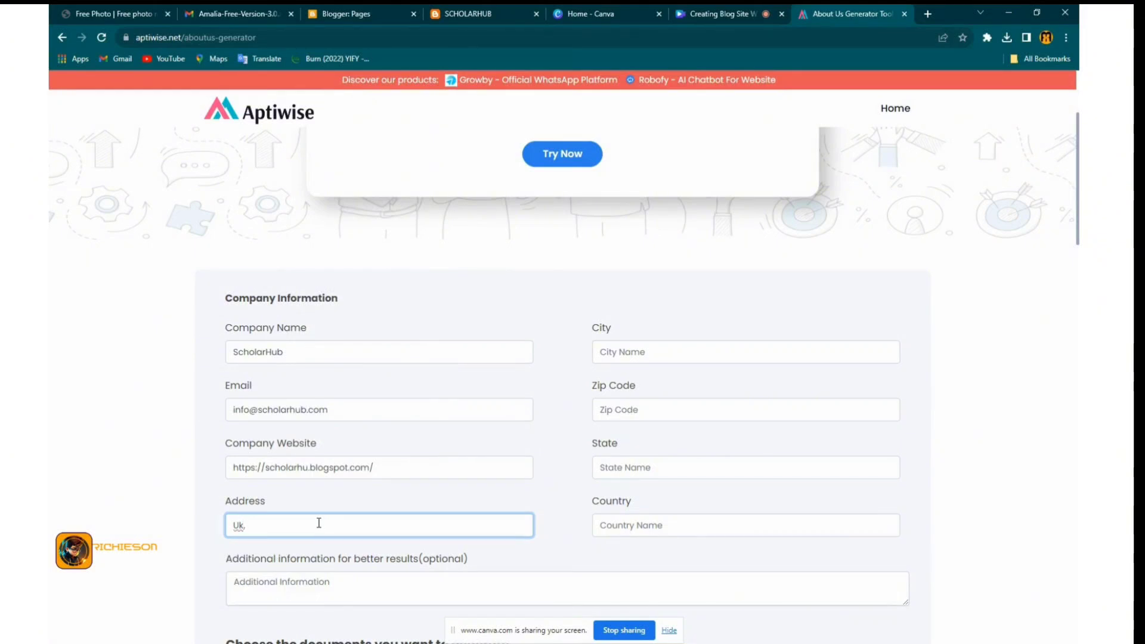
key("BackSpace")
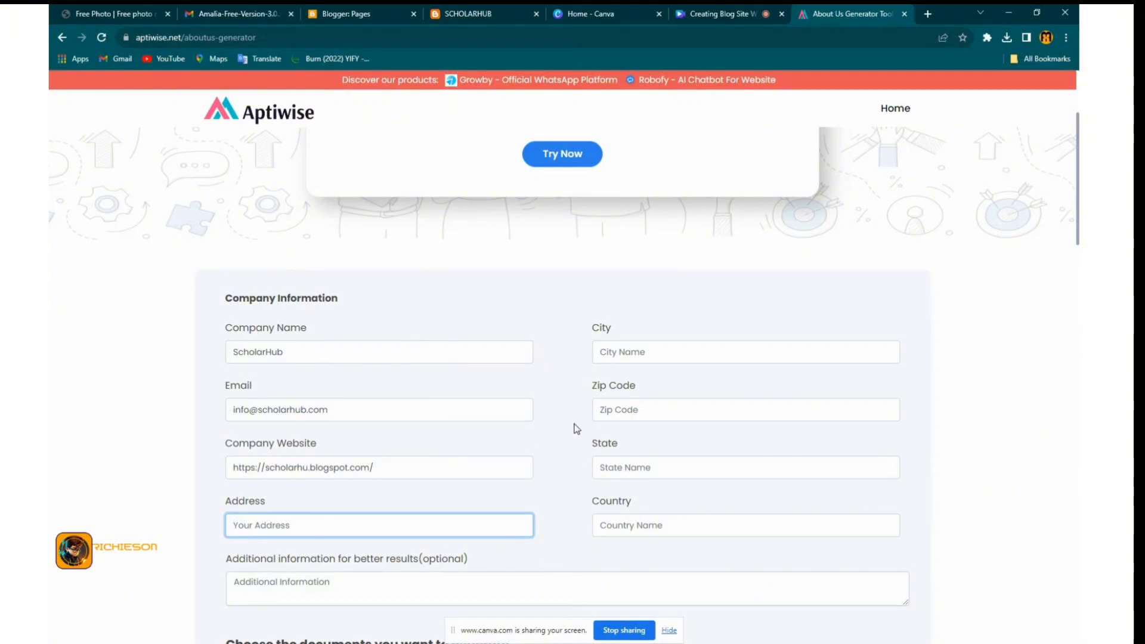
Fill city and street address from the saved FLINT address and change the country to USA
left_click(627, 356)
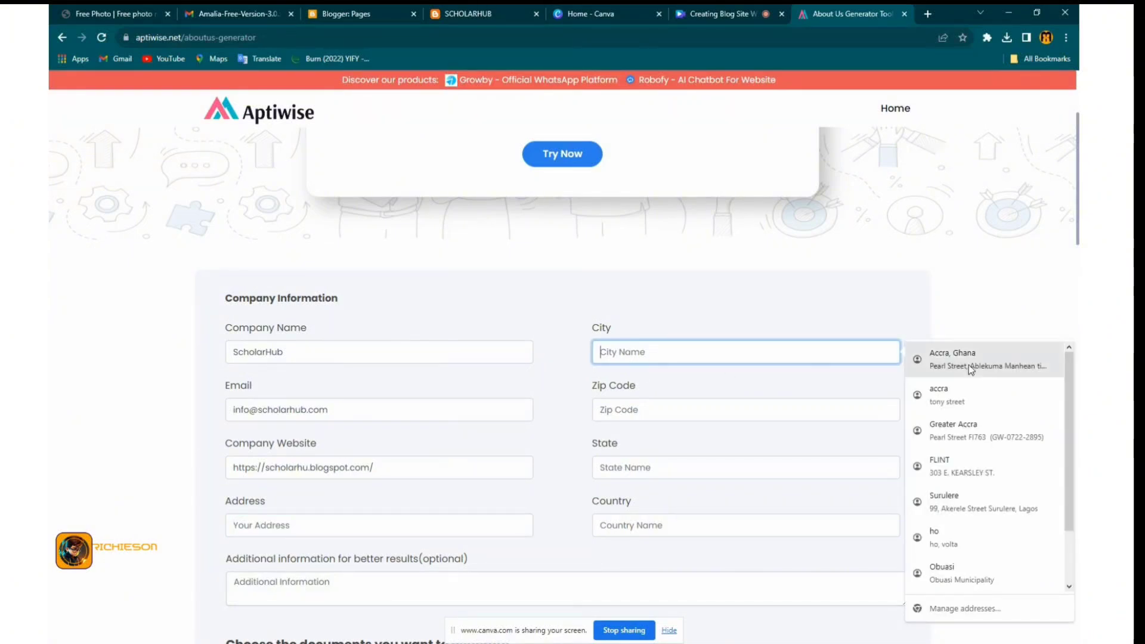
left_click(942, 359)
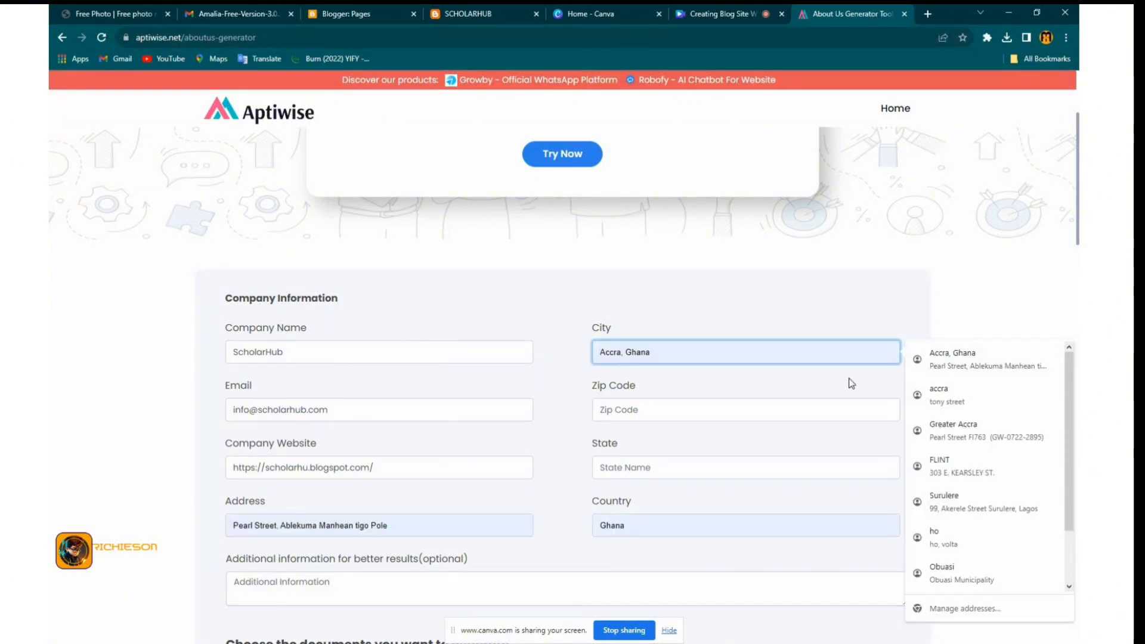
left_click(918, 466)
scroll(401, 549, "down", 2)
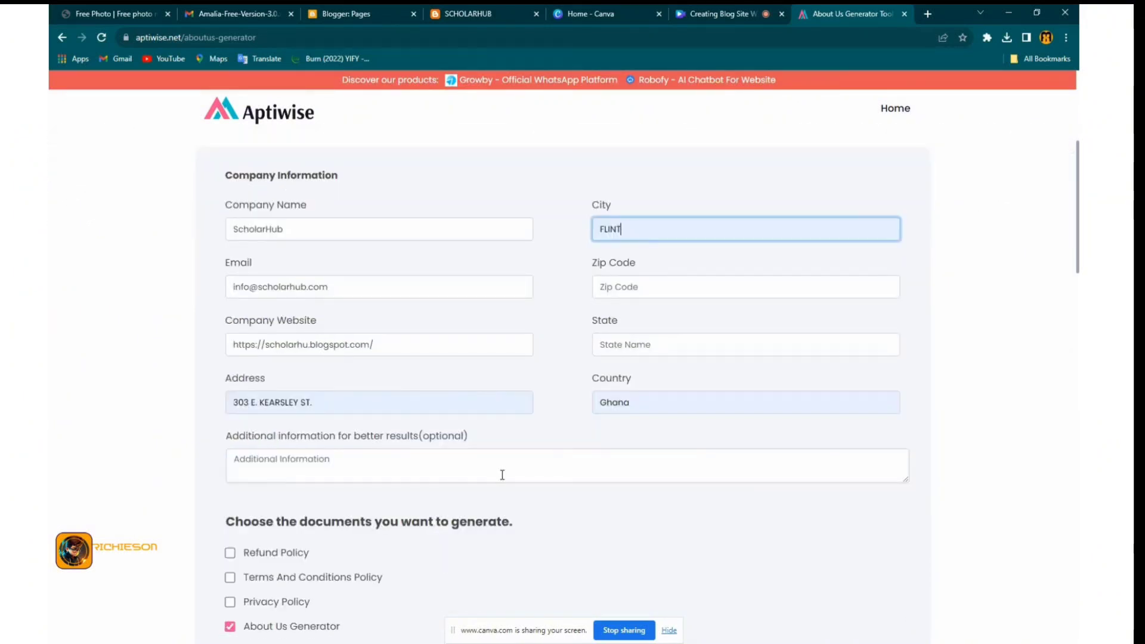
double_click(613, 412)
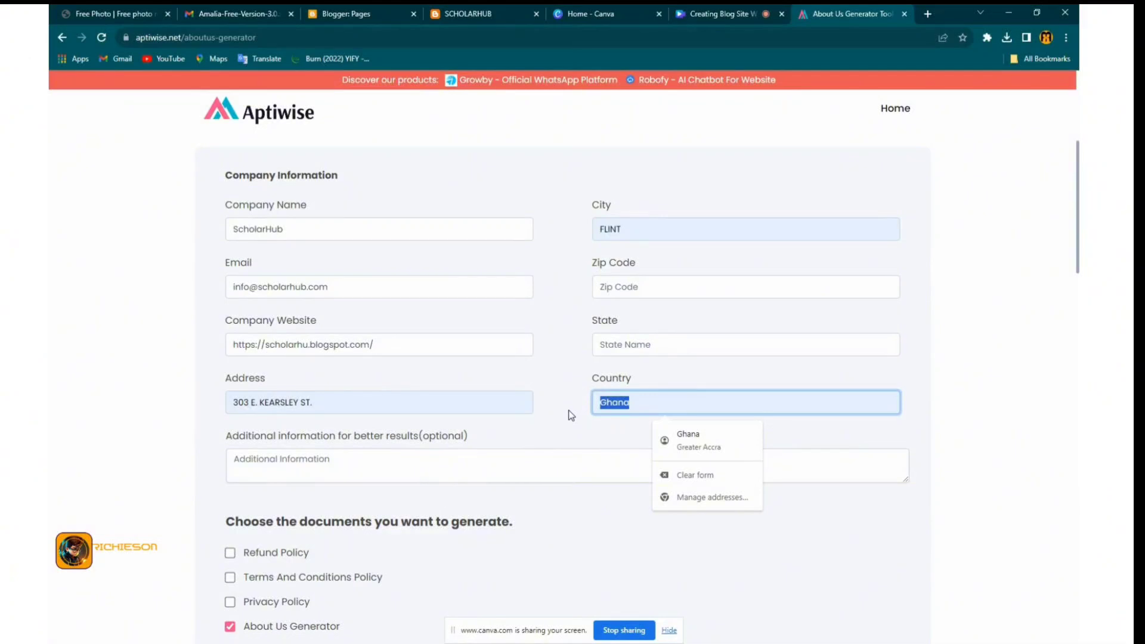
type("USW")
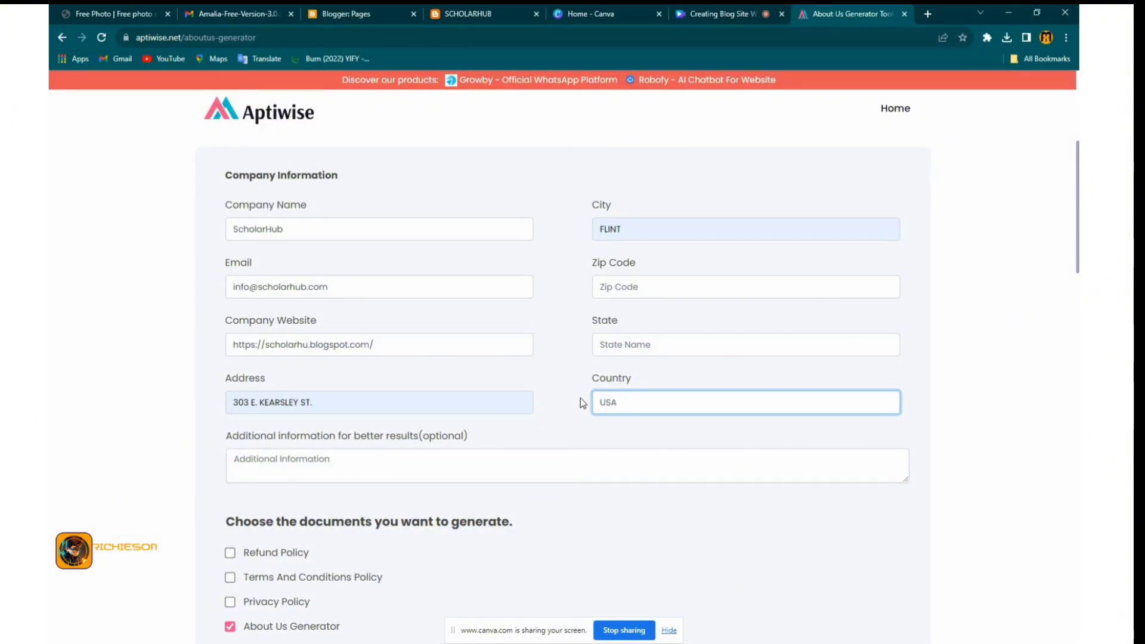
left_click(602, 344)
left_click(577, 353)
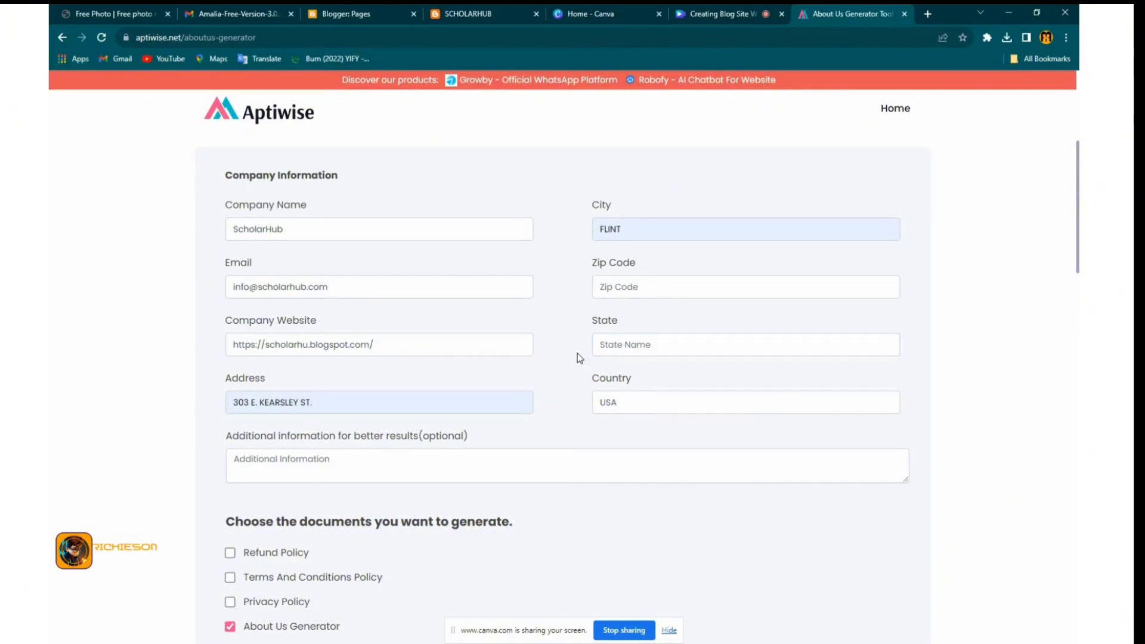
scroll(560, 381, "down", 1)
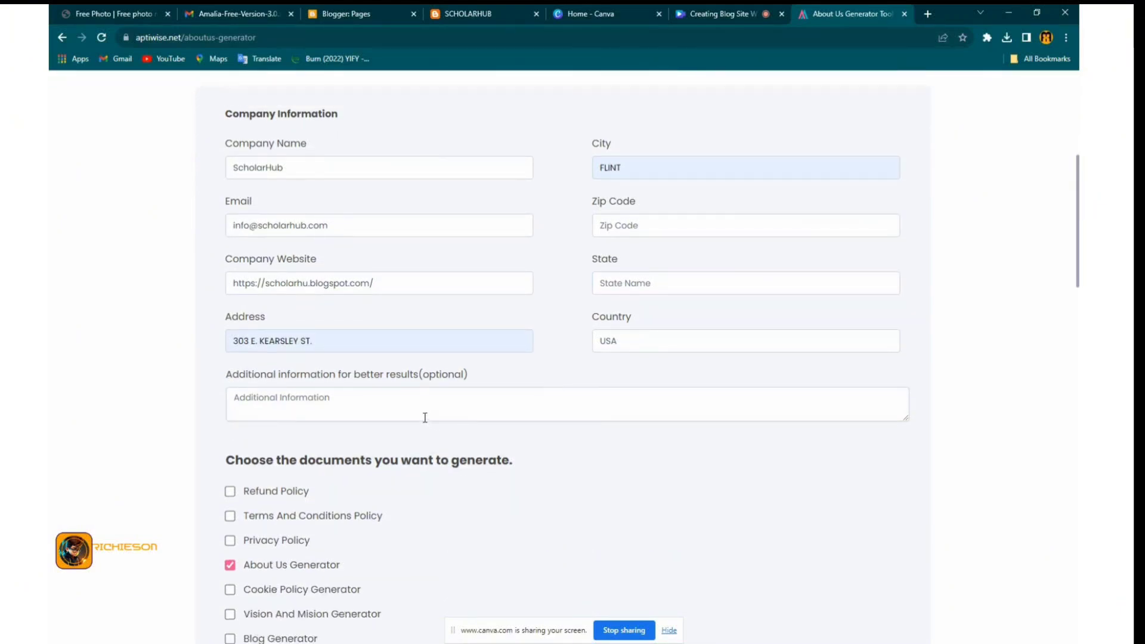
Enter 'Sharing of scholarship for education purposes' as the additional business information
left_click(326, 419)
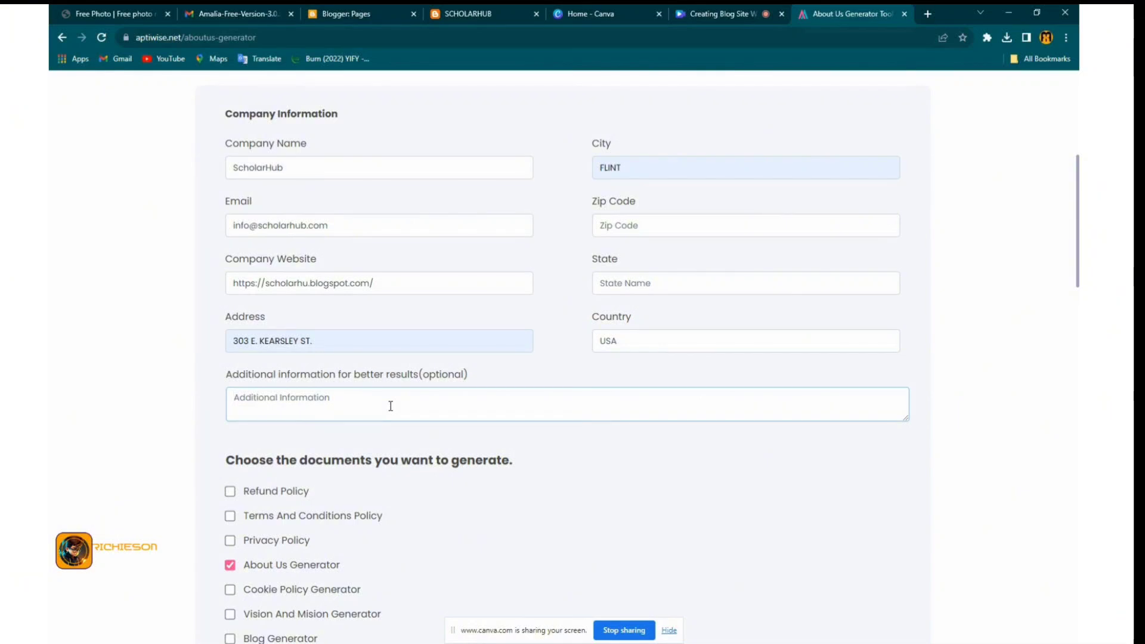
type("Sh")
type("ar")
type("ing ")
type("of ")
type("scho")
type("larship")
type(" e")
key("Right")
key("Right")
key("Right")
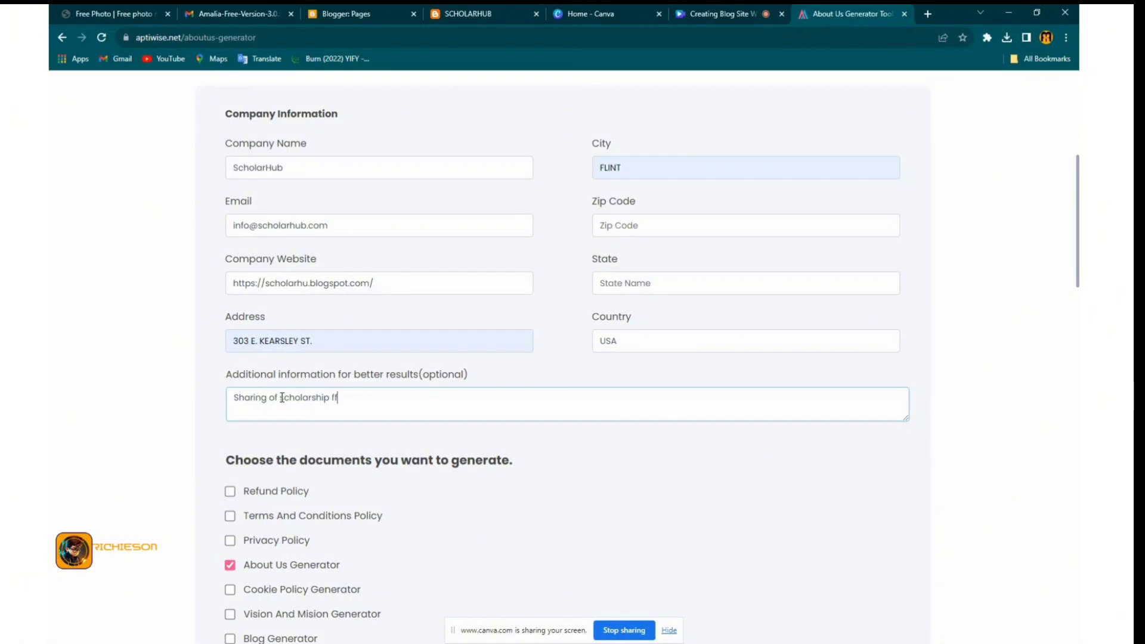
type("r education purpo")
type("ses")
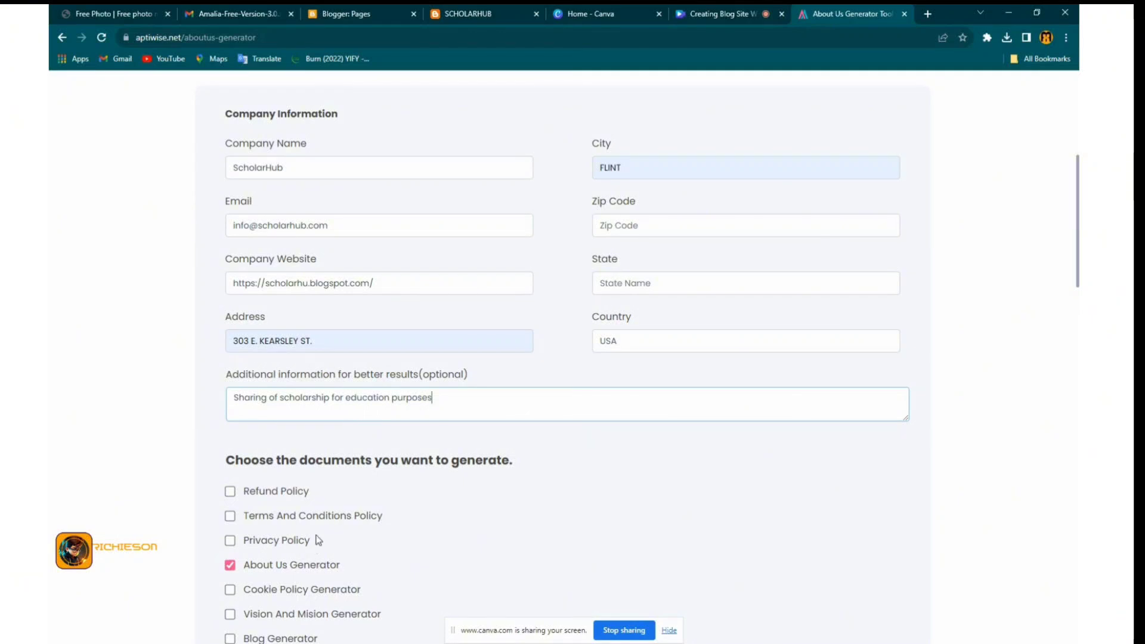
Select the Privacy, Cookie, Vision and Mission, Terms and Conditions, and Blog Generator document types
scroll(248, 526, "down", 4)
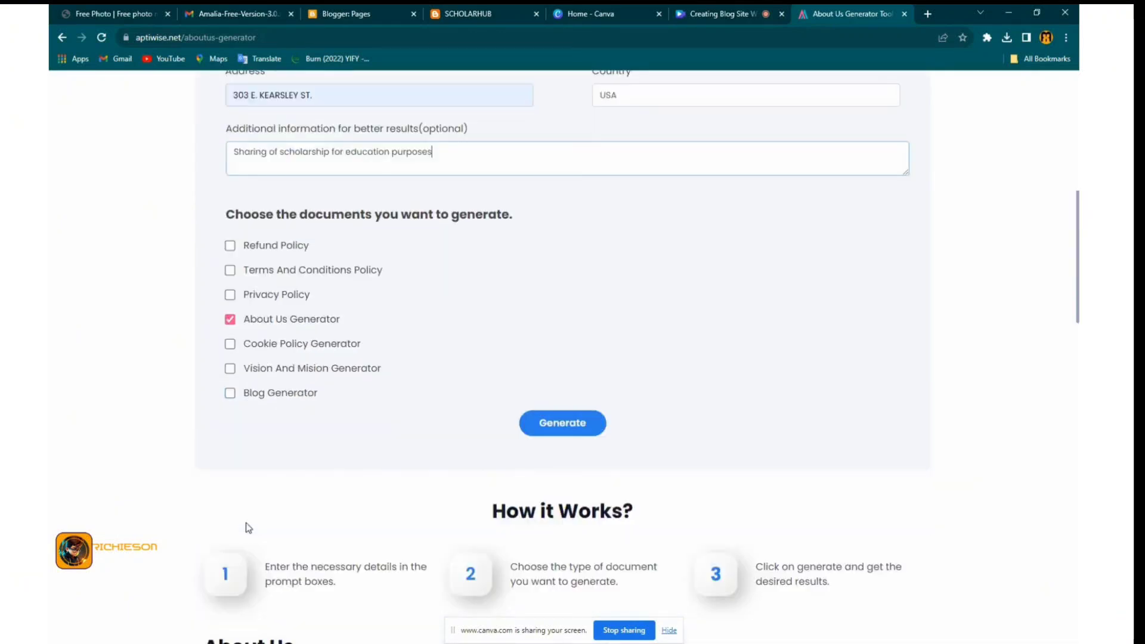
left_click(229, 295)
left_click(230, 344)
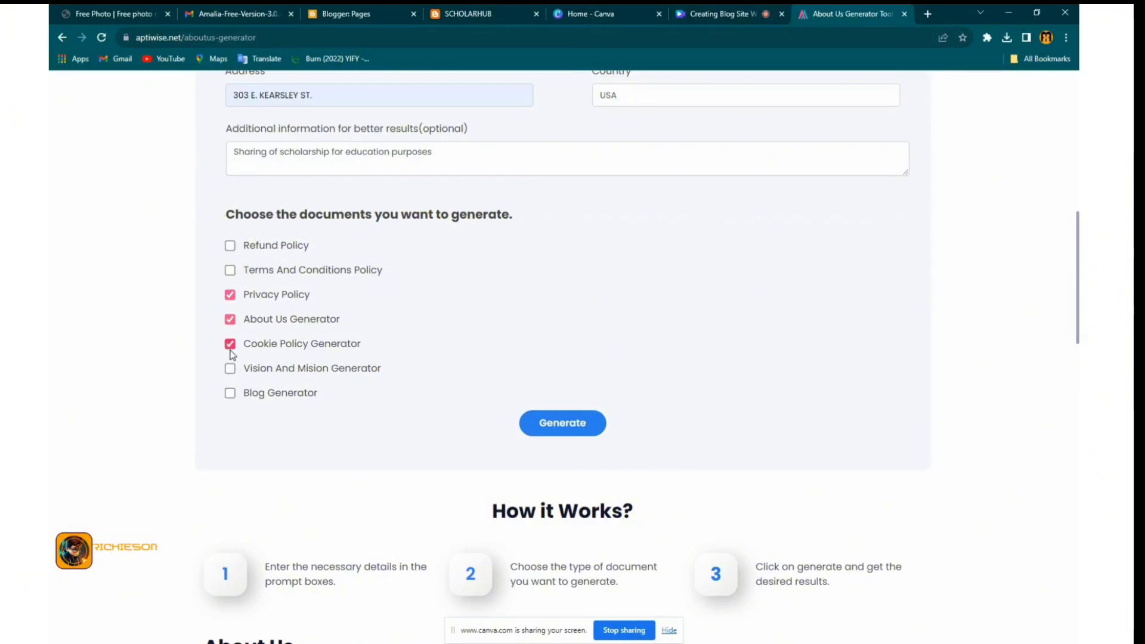
left_click(229, 368)
left_click(230, 271)
left_click(230, 392)
scroll(329, 442, "down", 1)
scroll(541, 255, "down", 3)
Generate the selected ScholarHub documents
scroll(538, 255, "up", 8)
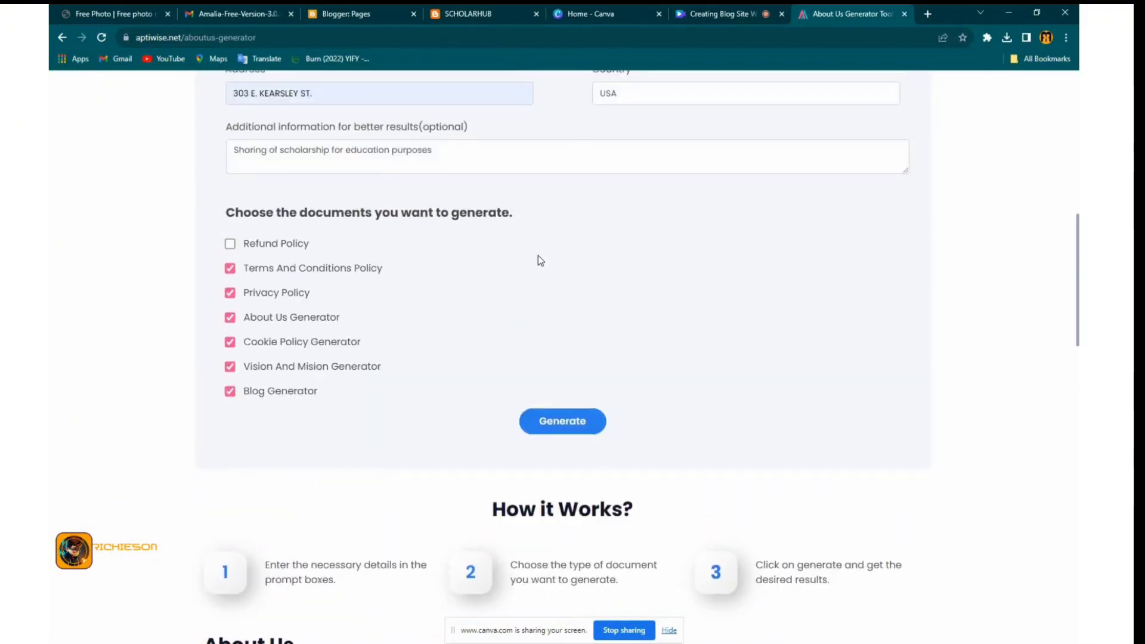
scroll(560, 431, "down", 5)
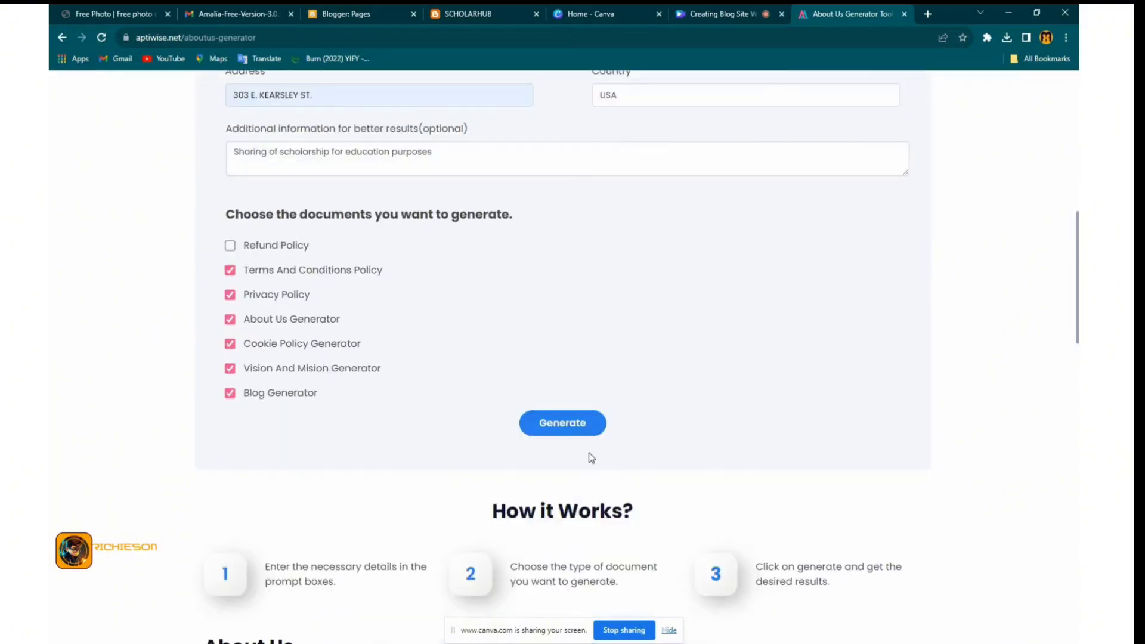
left_click(572, 424)
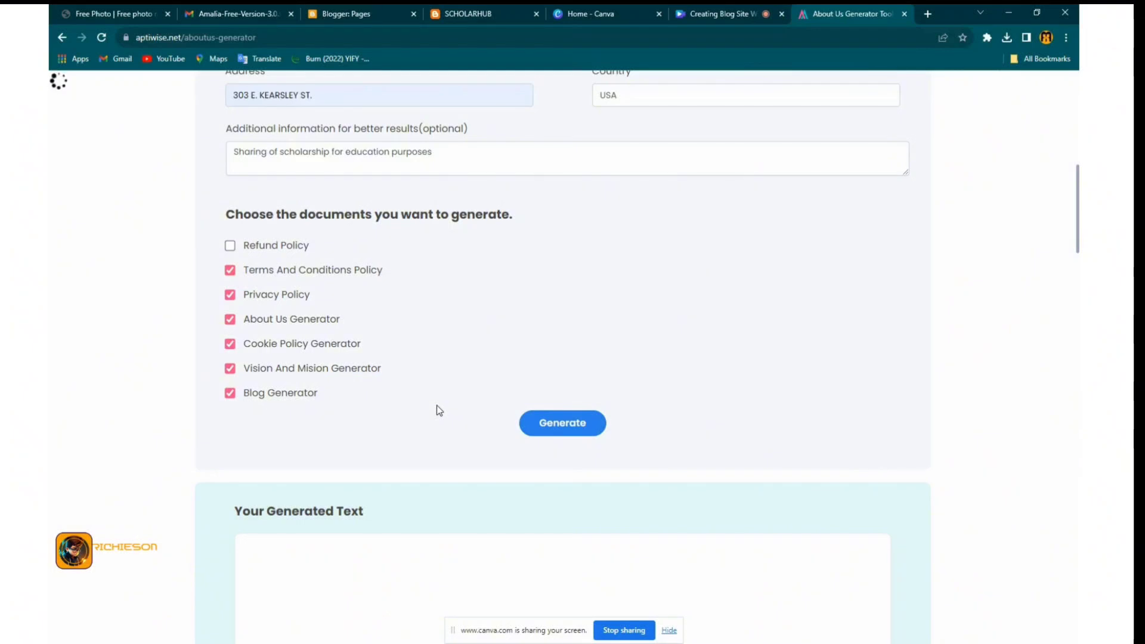
Copy the generated About Us text and return to the Blogger Pages list
scroll(437, 405, "down", 3)
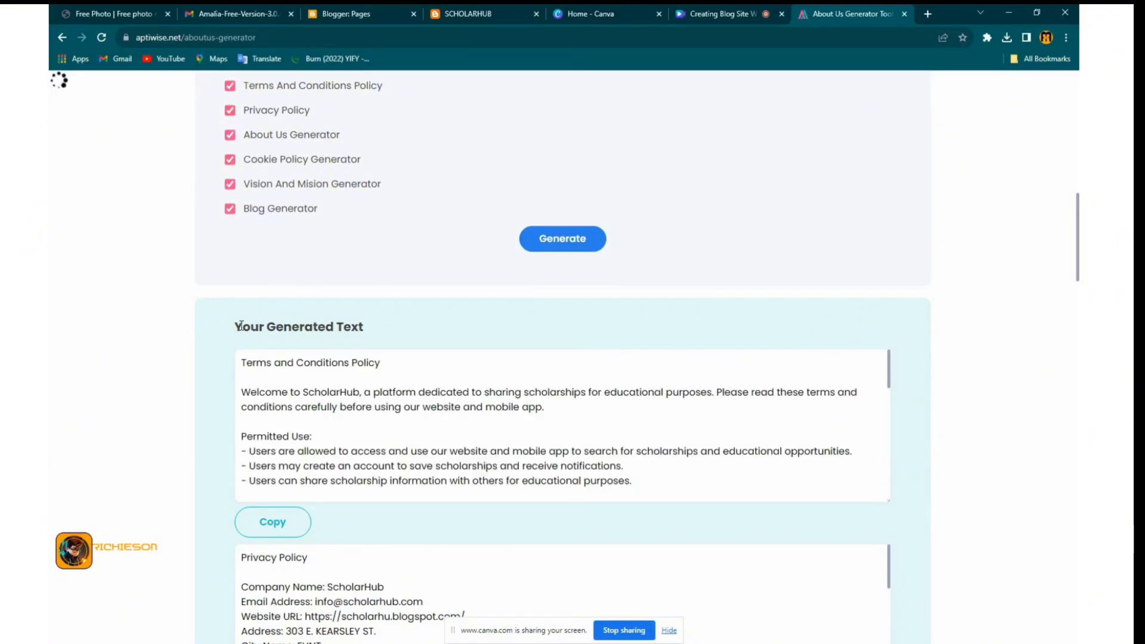
scroll(239, 333, "down", 2)
scroll(238, 337, "down", 1)
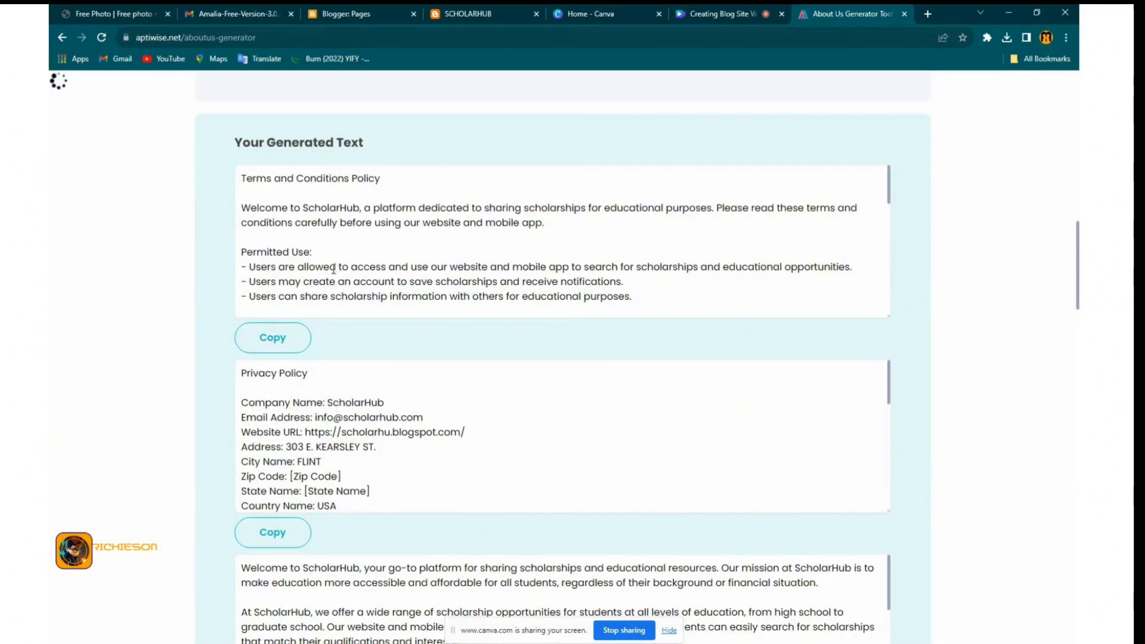
scroll(256, 345, "down", 1)
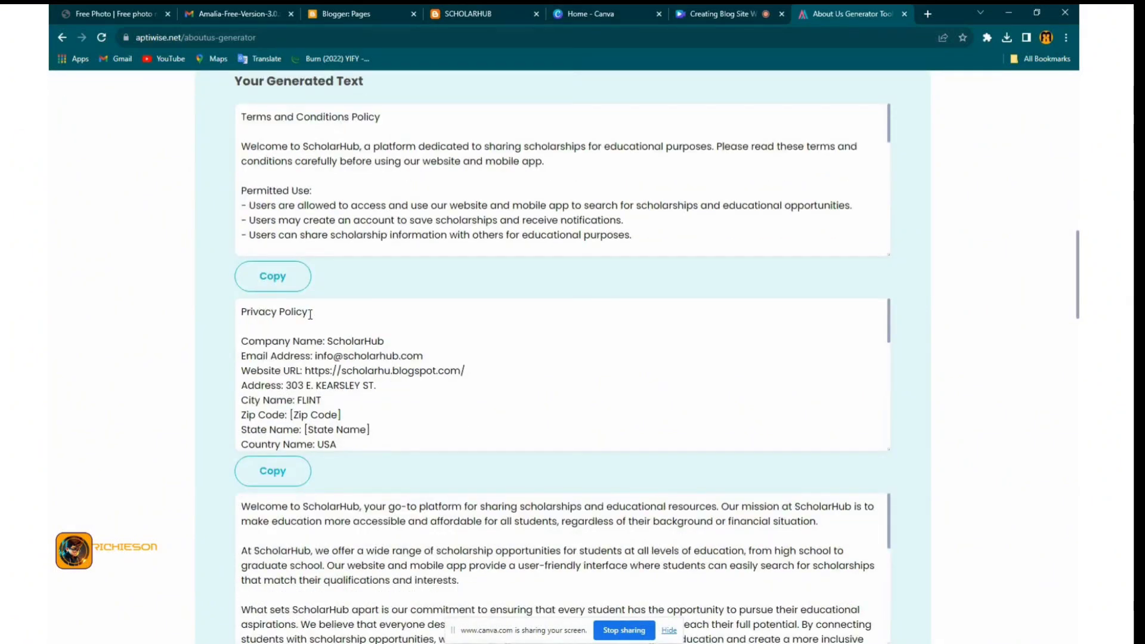
scroll(230, 329, "down", 3)
scroll(278, 407, "up", 3)
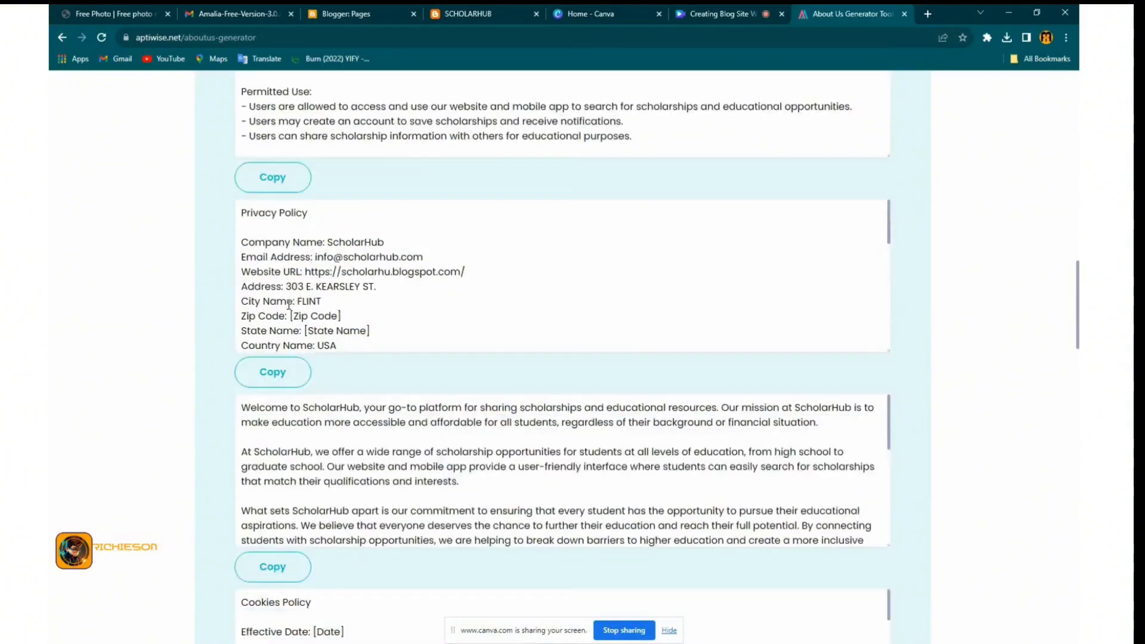
scroll(278, 407, "down", 3)
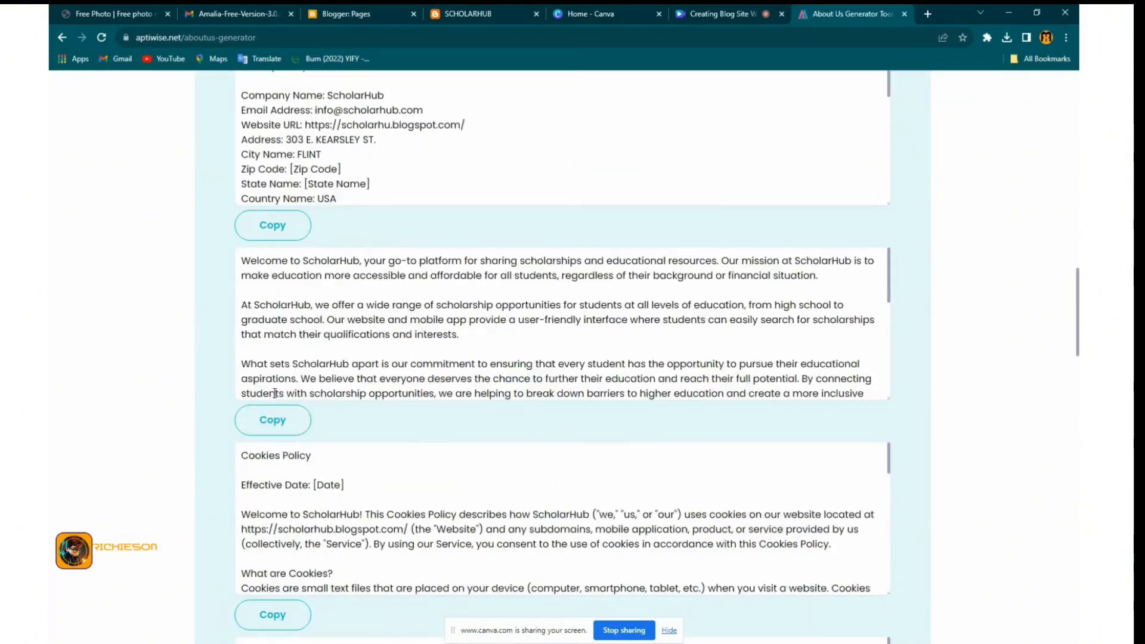
left_click(257, 417)
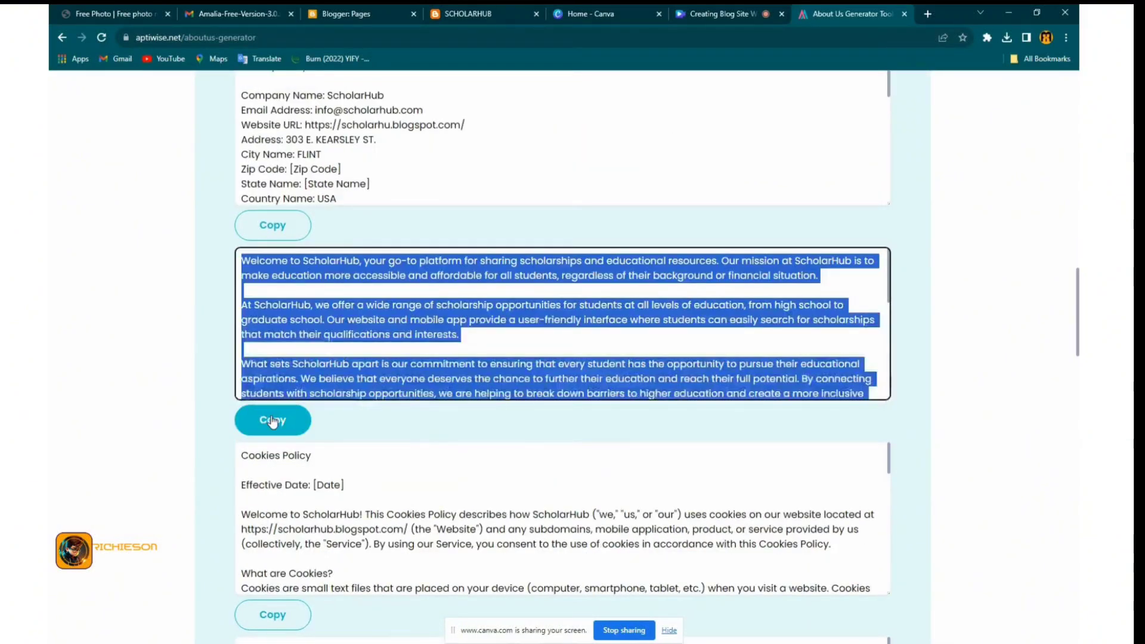
left_click(364, 18)
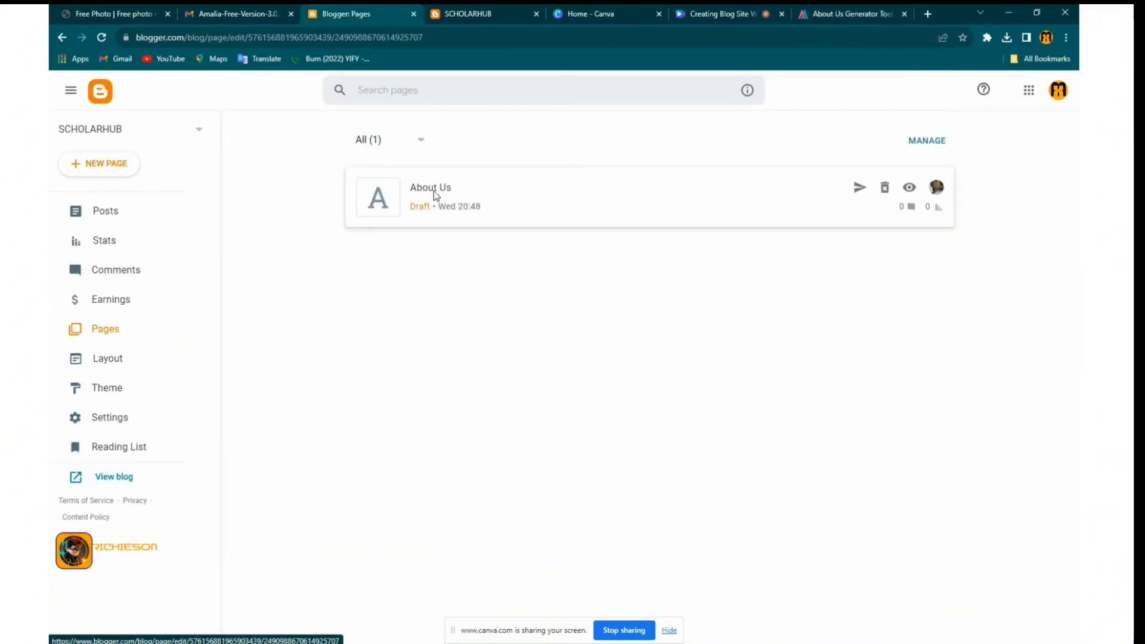
Paste the generated text as plain text into the About Us page body
left_click(434, 190)
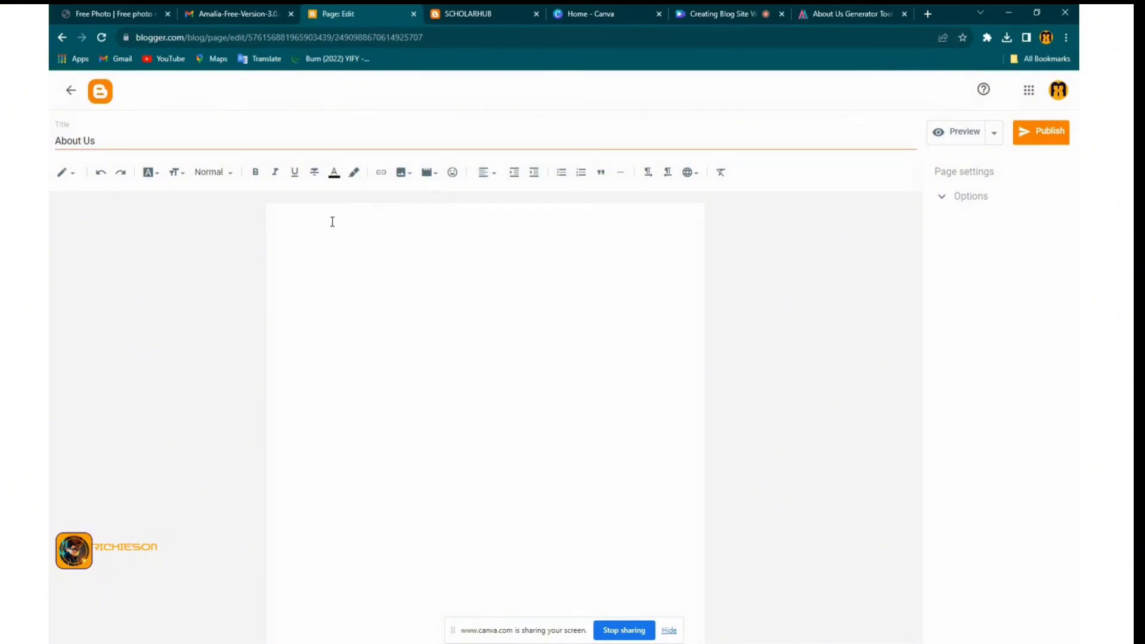
left_click(332, 222)
right_click(327, 225)
left_click(375, 322)
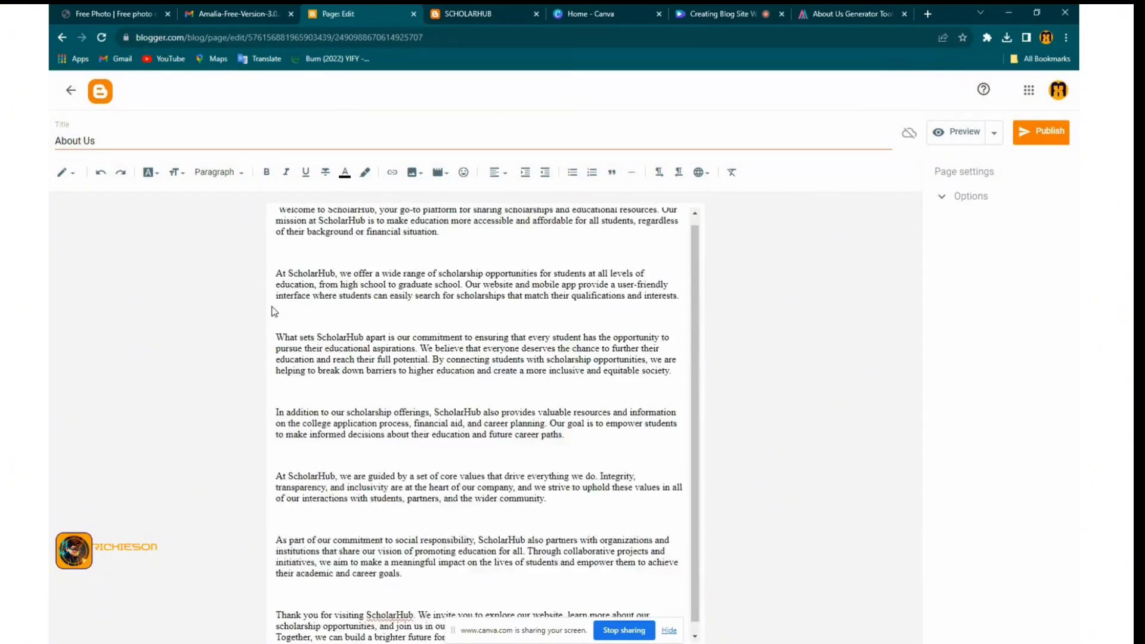
Remove the blank lines between the About Us paragraphs and fix the scholarship typo
left_click(294, 253)
key("BackSpace")
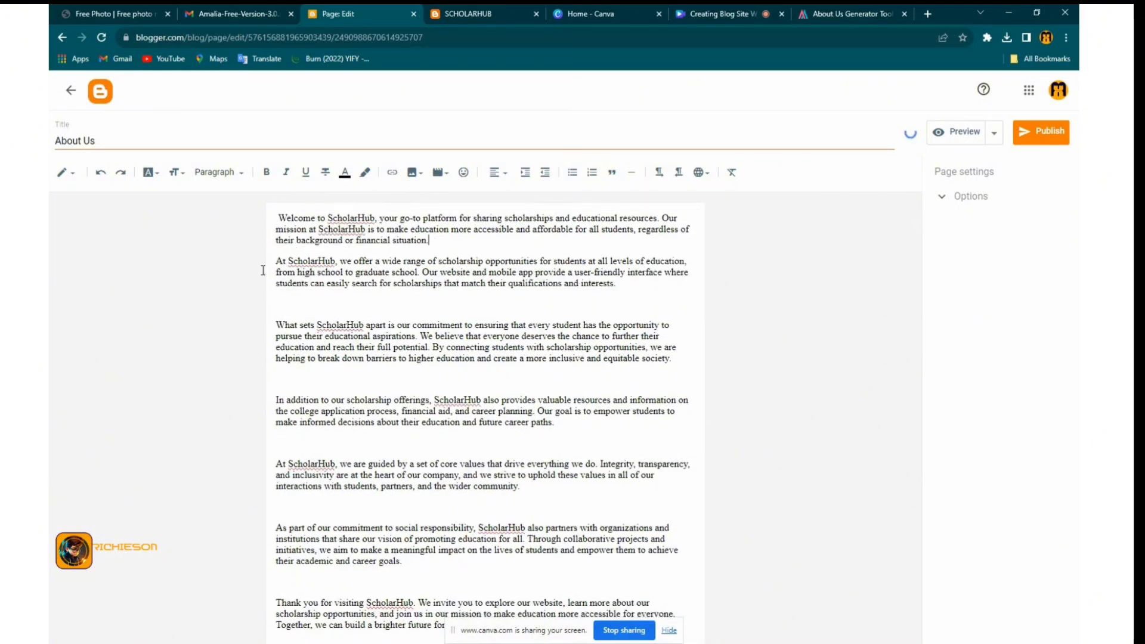
left_click(414, 502)
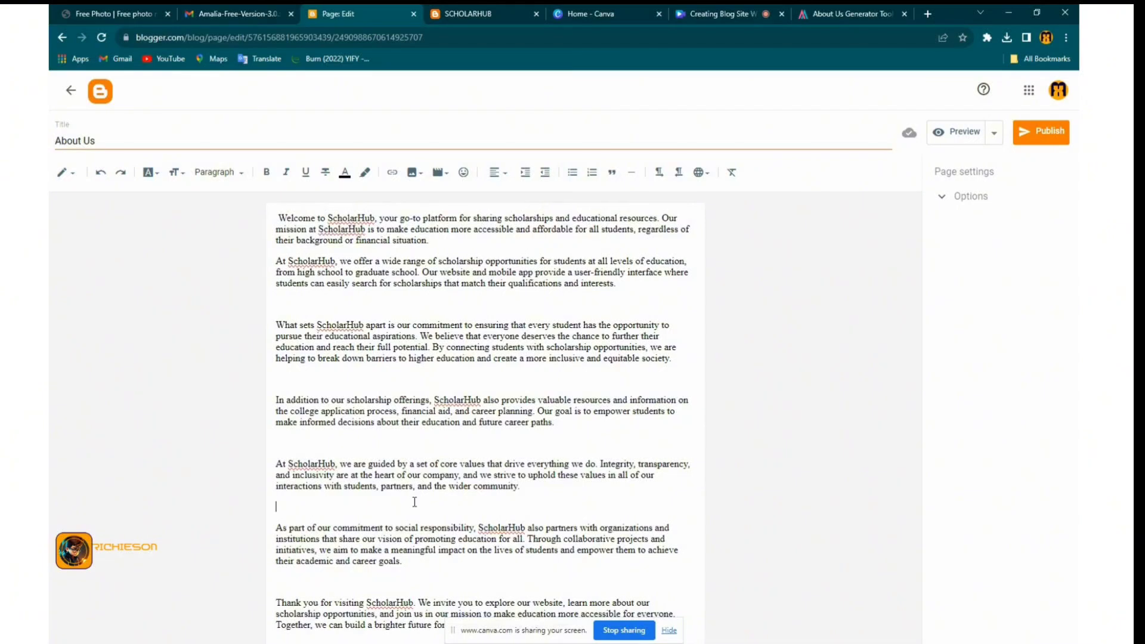
key("BackSpace")
left_click(401, 441)
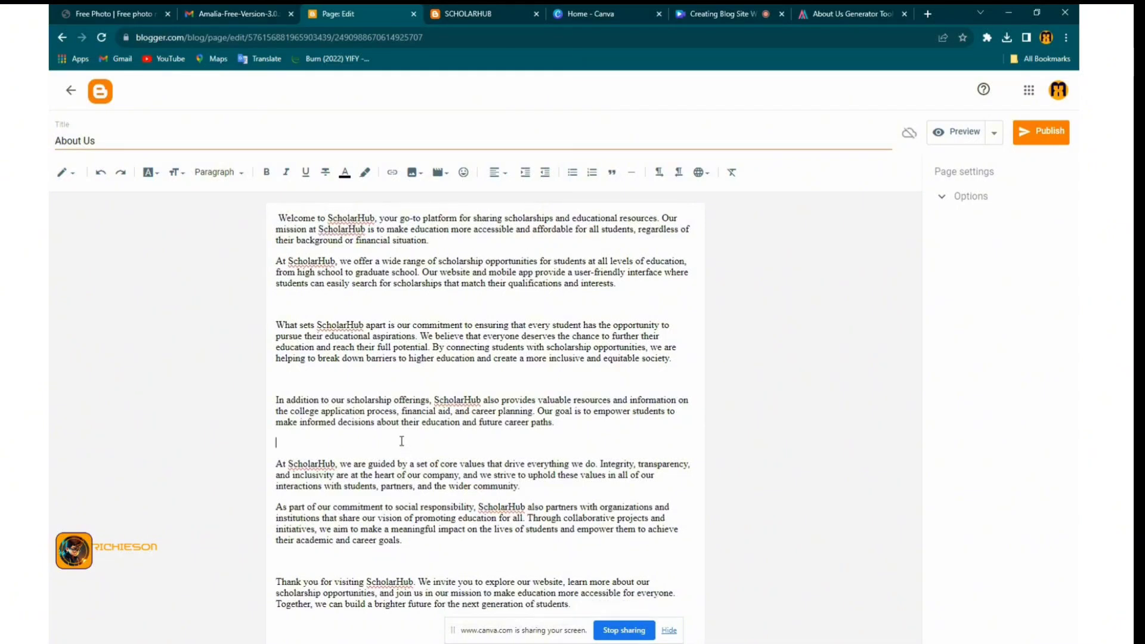
key("BackSpace")
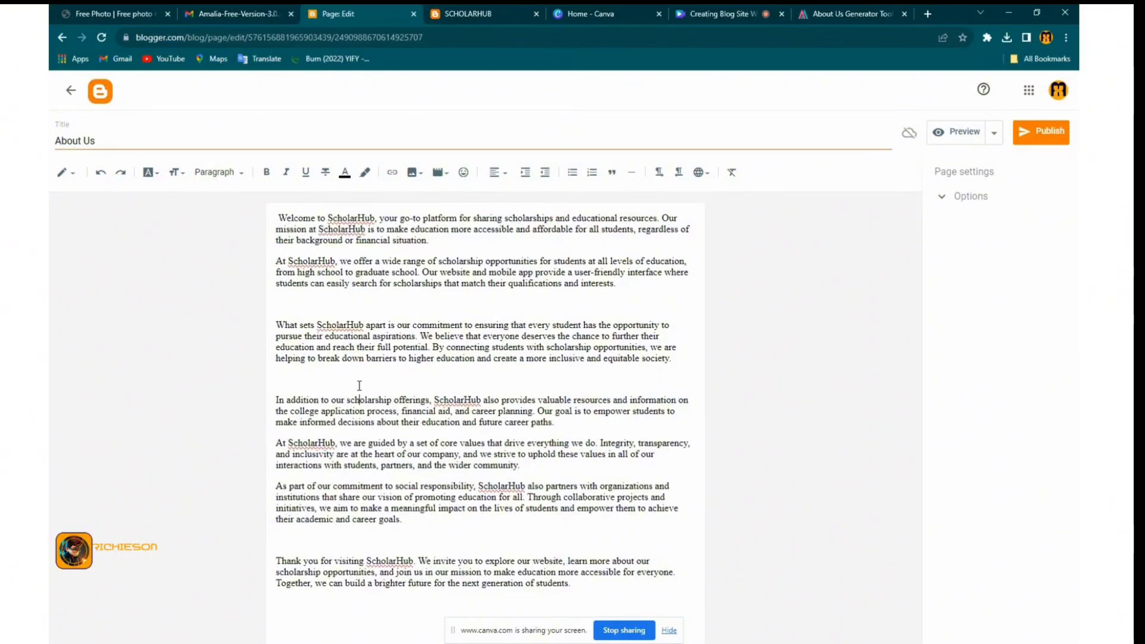
key("BackSpace")
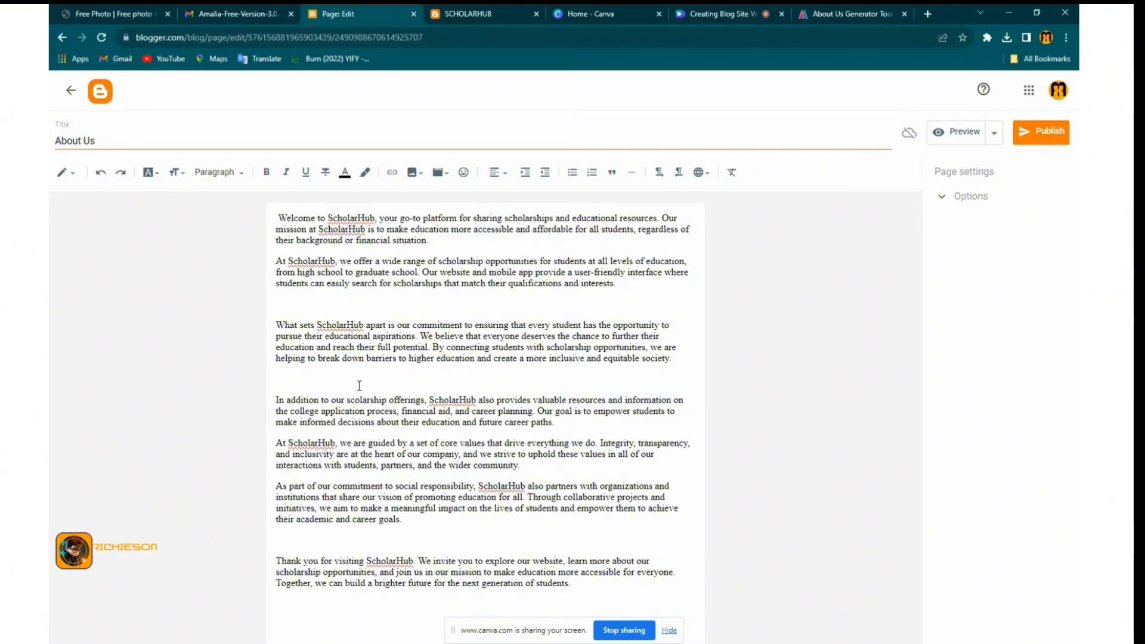
type("h")
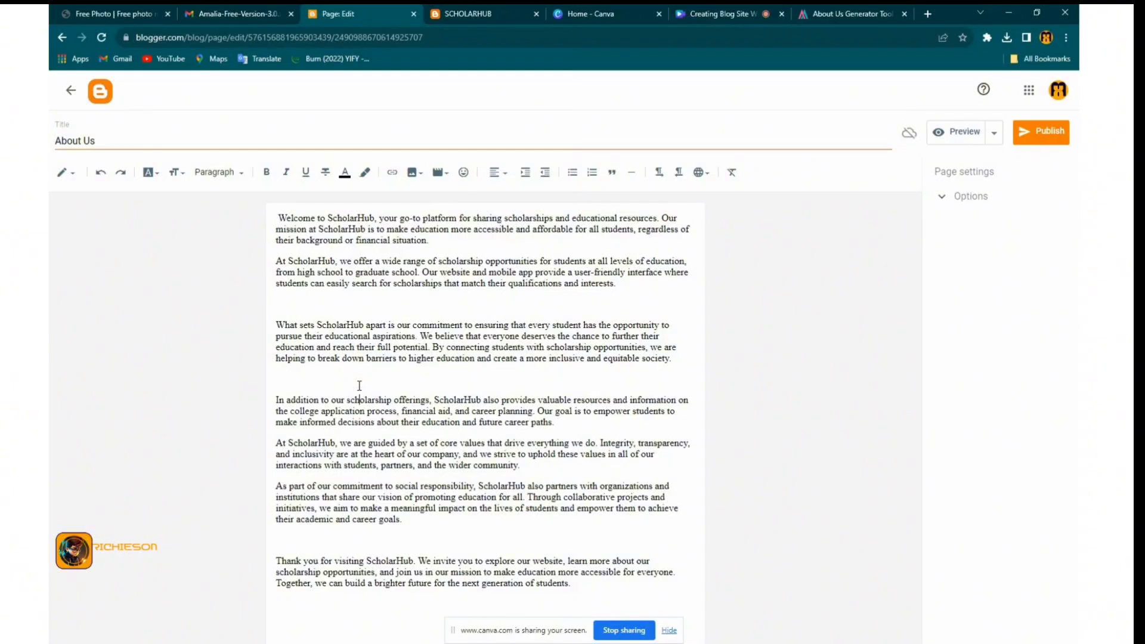
left_click(334, 379)
key("BackSpace")
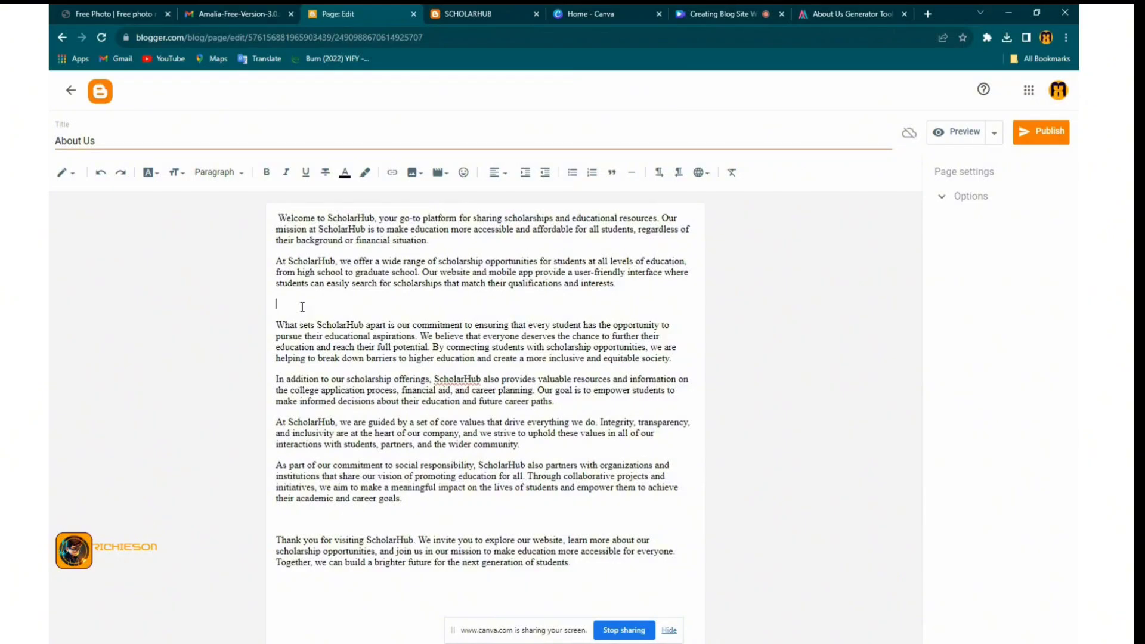
key("BackSpace")
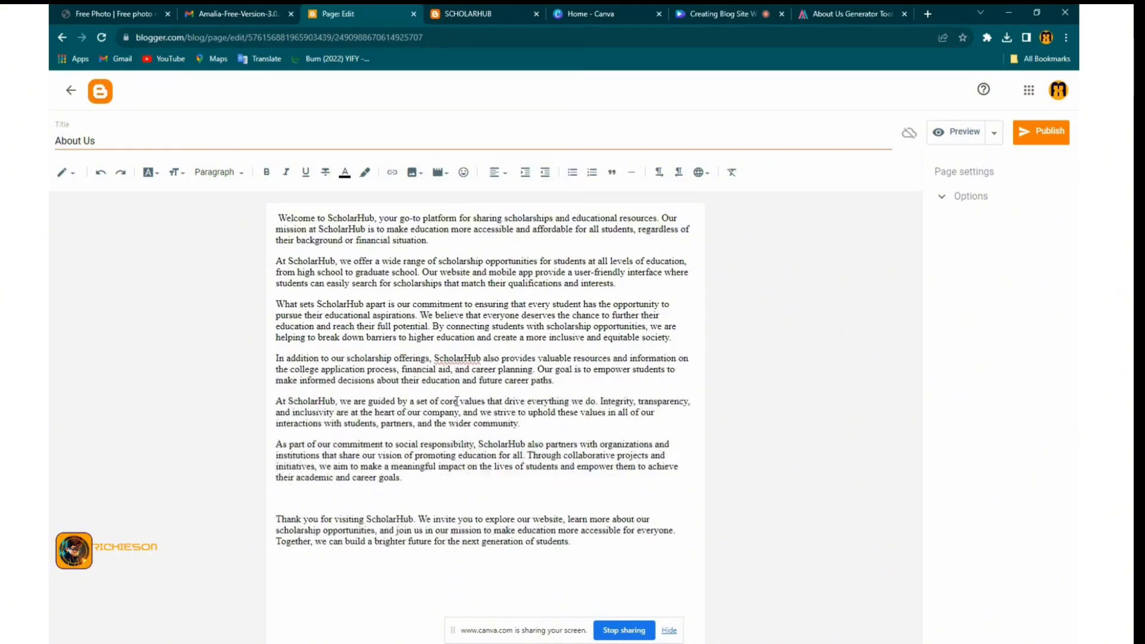
Publish the About Us page and start a new blank page
left_click(1040, 131)
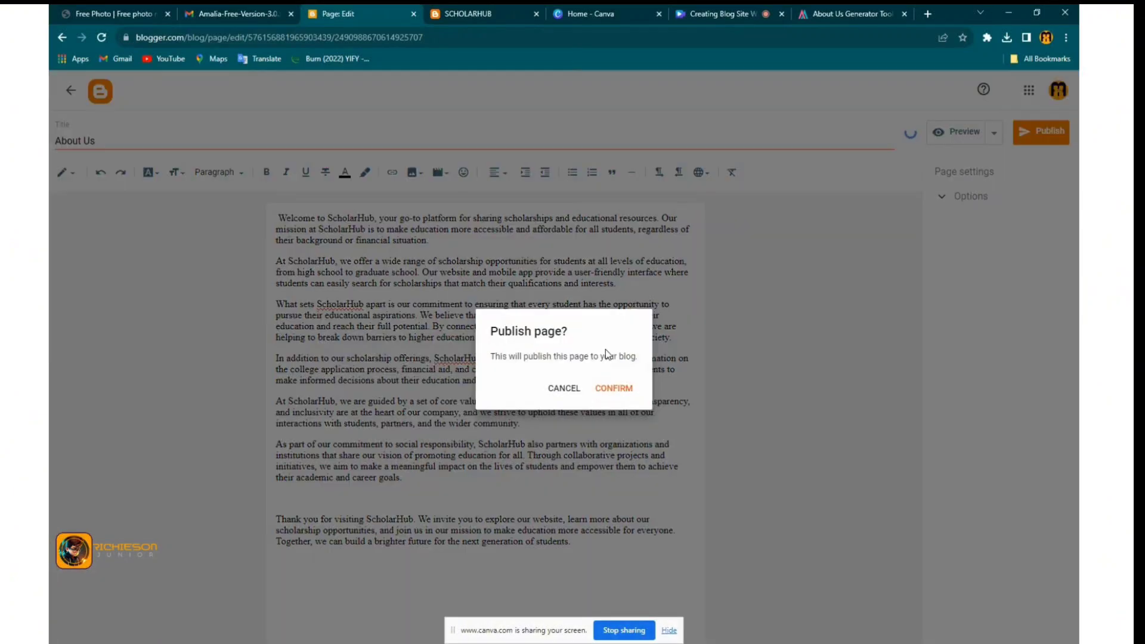
left_click(614, 388)
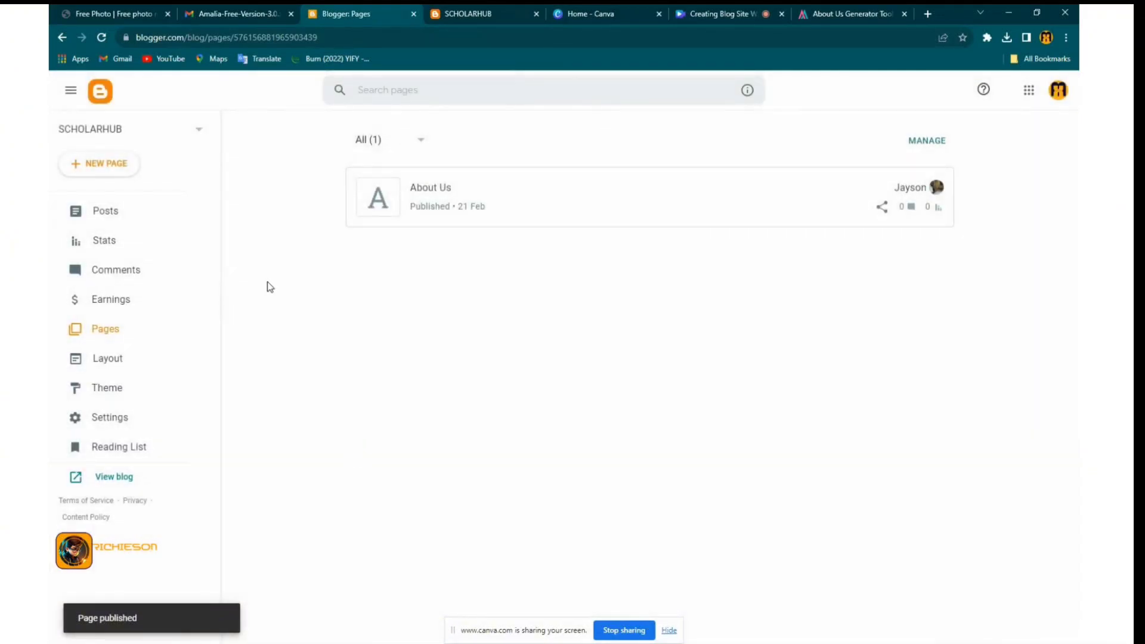
left_click(101, 168)
Copy the generated Privacy Policy text from Aptiwise into the clipboard
left_click(834, 13)
scroll(314, 480, "down", 3)
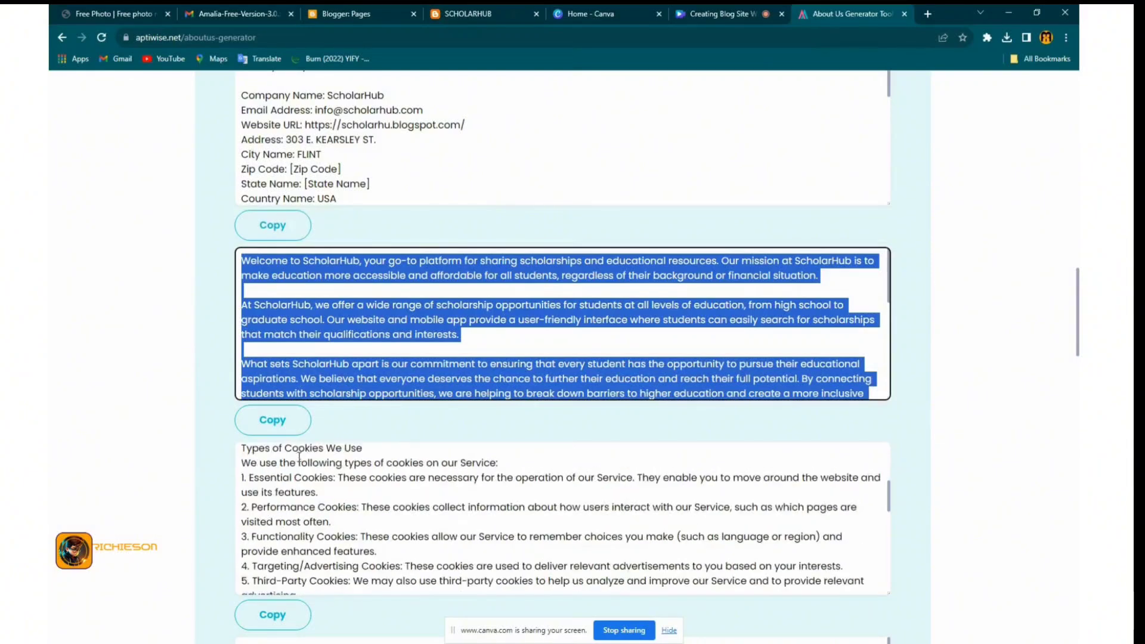
scroll(314, 480, "up", 3)
scroll(299, 230, "up", 2)
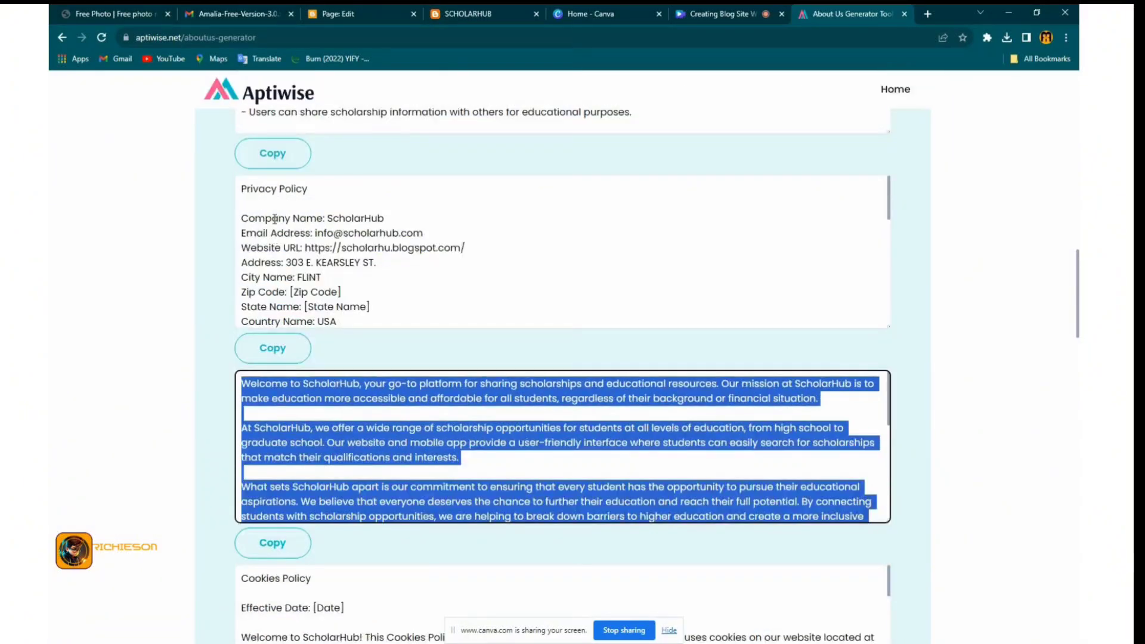
left_click(298, 352)
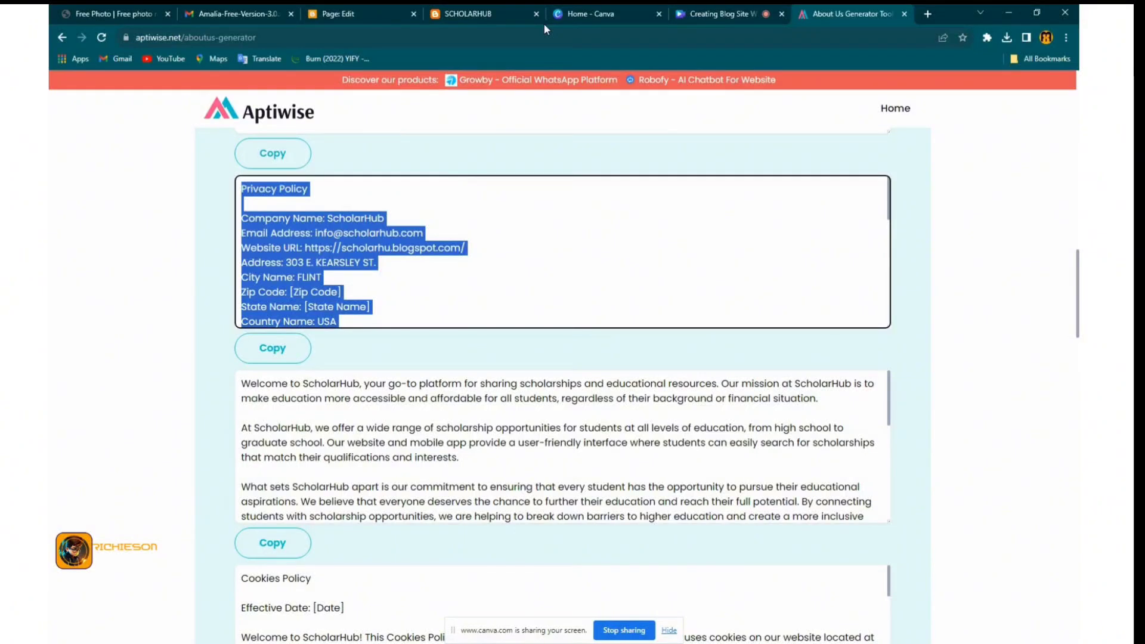
left_click(357, 15)
Paste the Privacy Policy text as plain text and delete the company details block
left_click(309, 215)
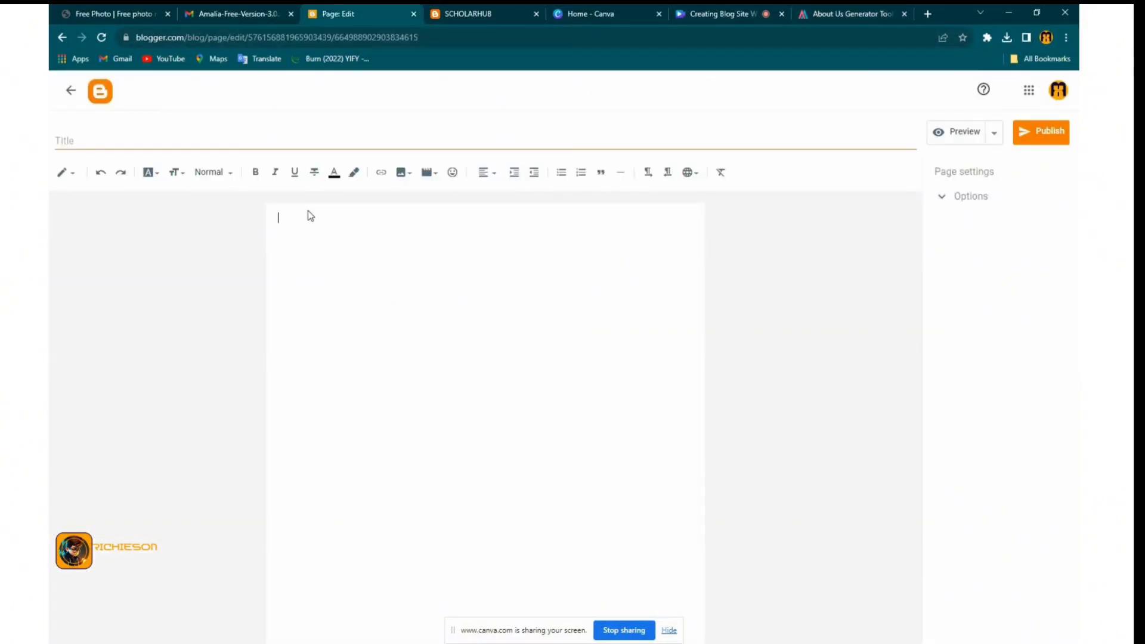
right_click(288, 219)
left_click(340, 317)
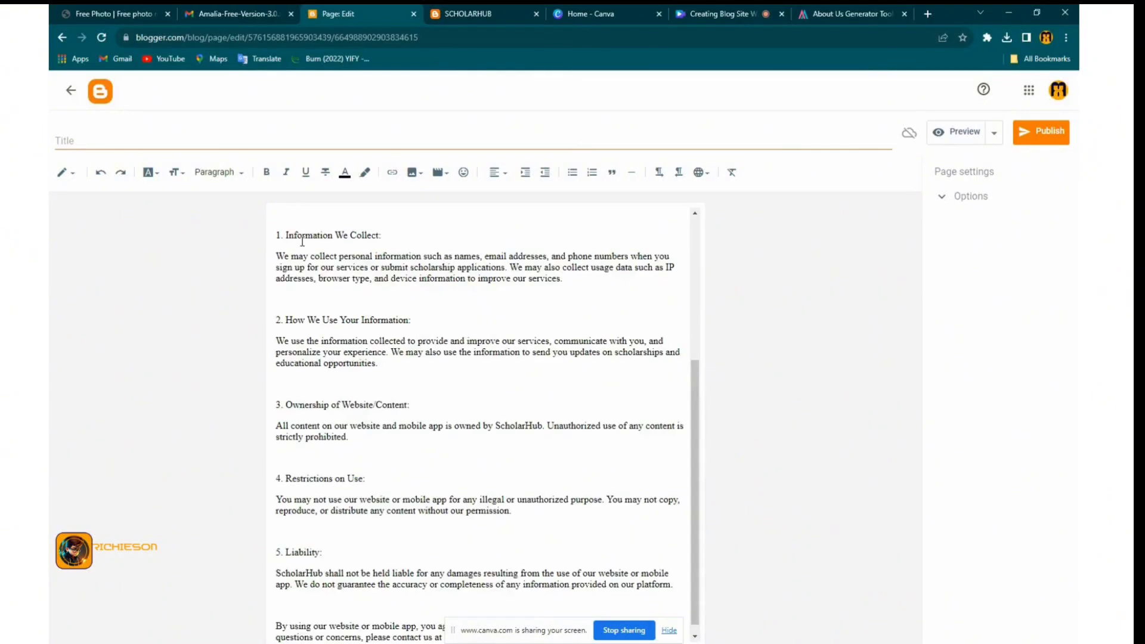
scroll(384, 237, "up", 4)
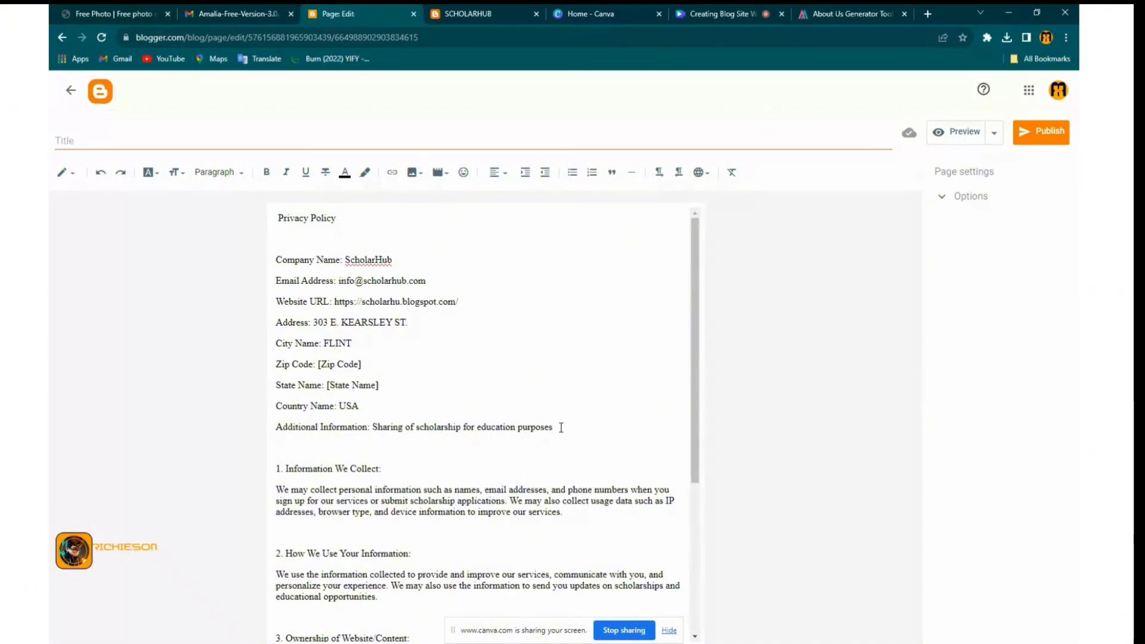
left_click_drag(552, 426, 282, 243)
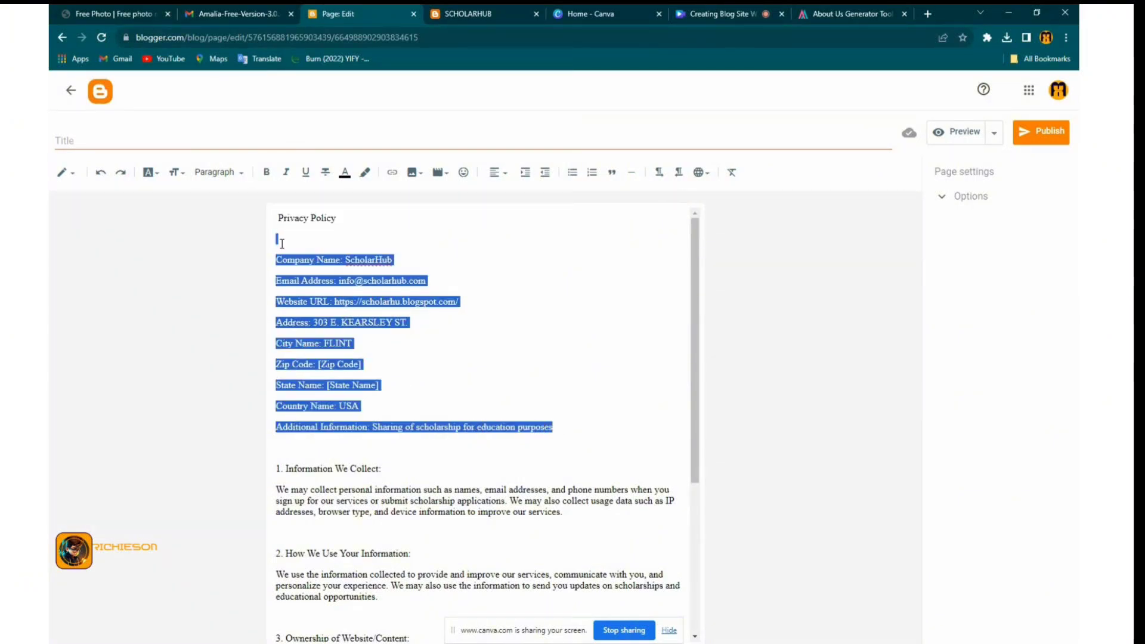
key("BackSpace")
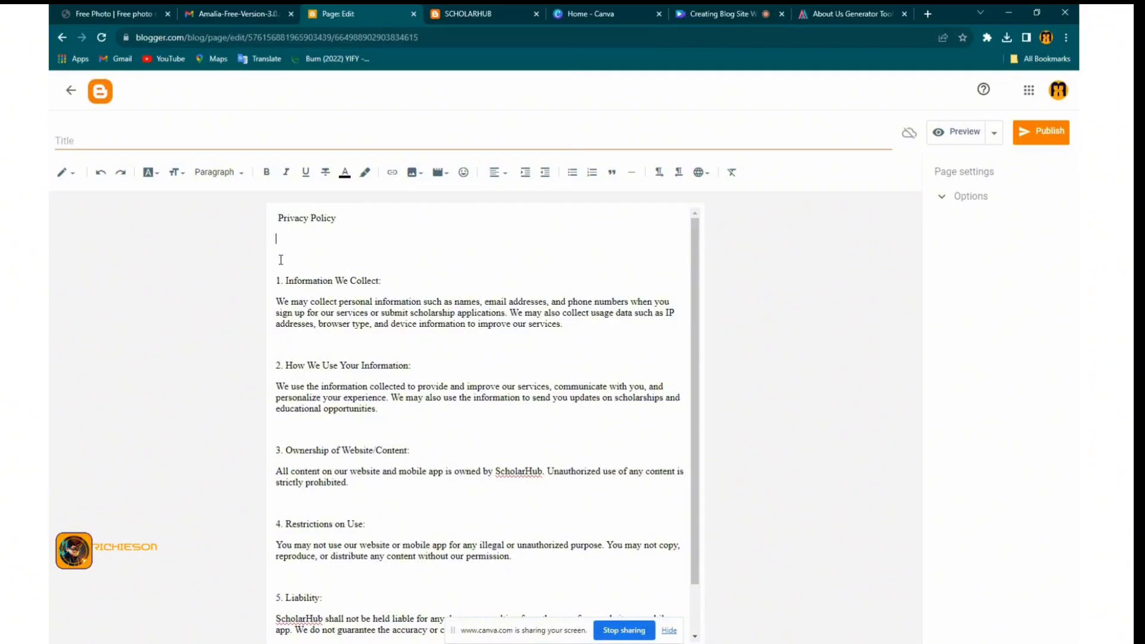
key("BackSpace")
key("BackSpace")
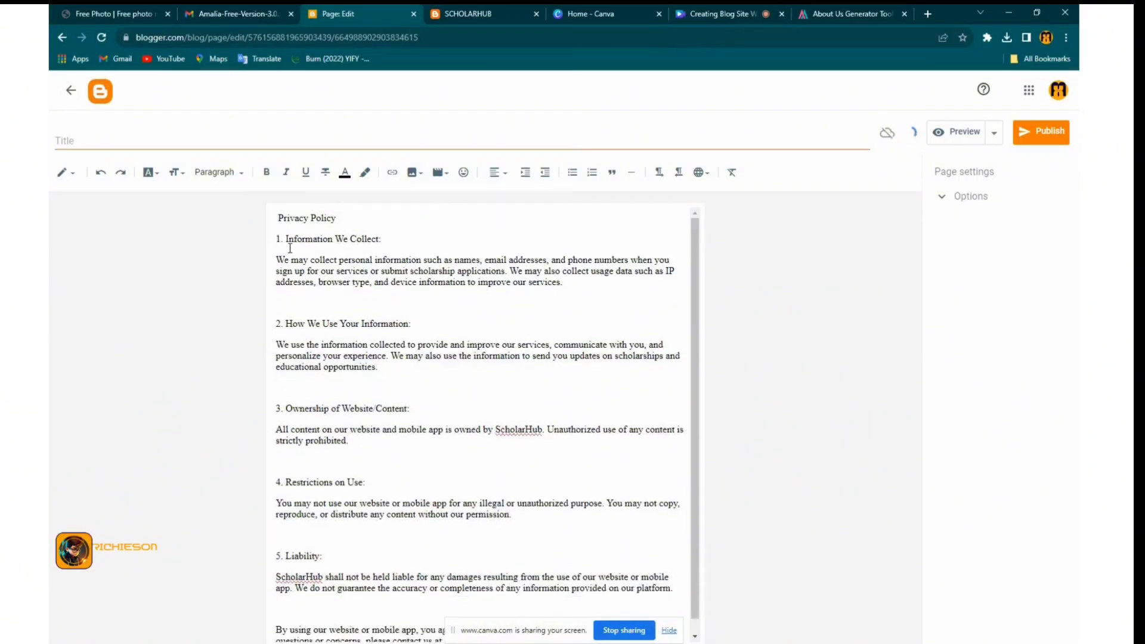
Move the 'Privacy Policy' heading into the page title and publish the page
left_click_drag(335, 218, 278, 218)
right_click(282, 217)
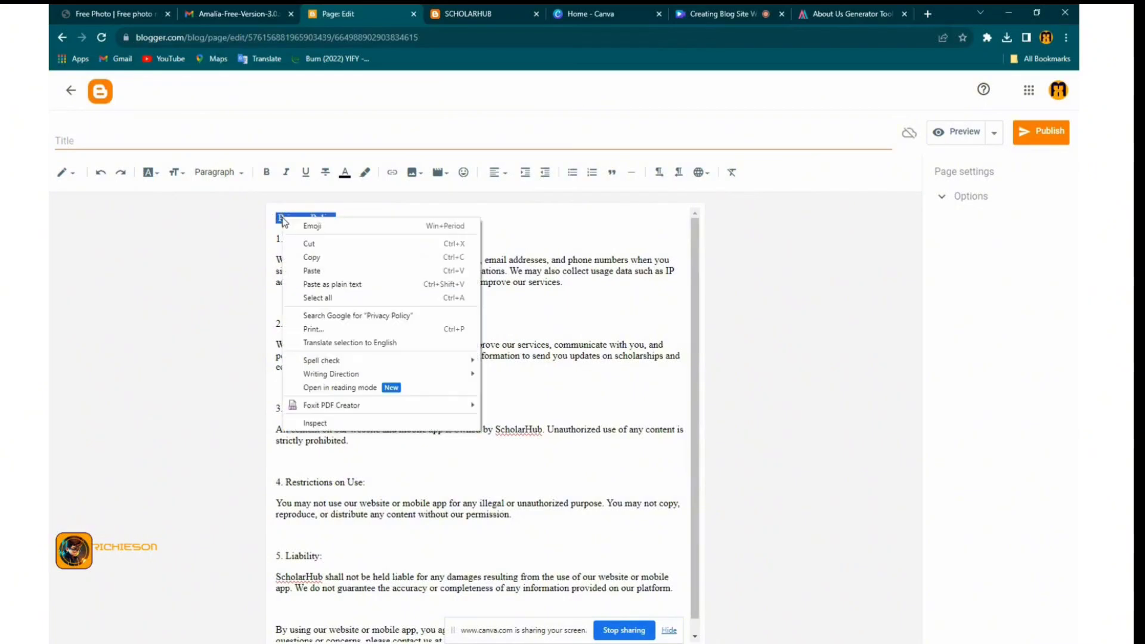
left_click(322, 243)
left_click(163, 138)
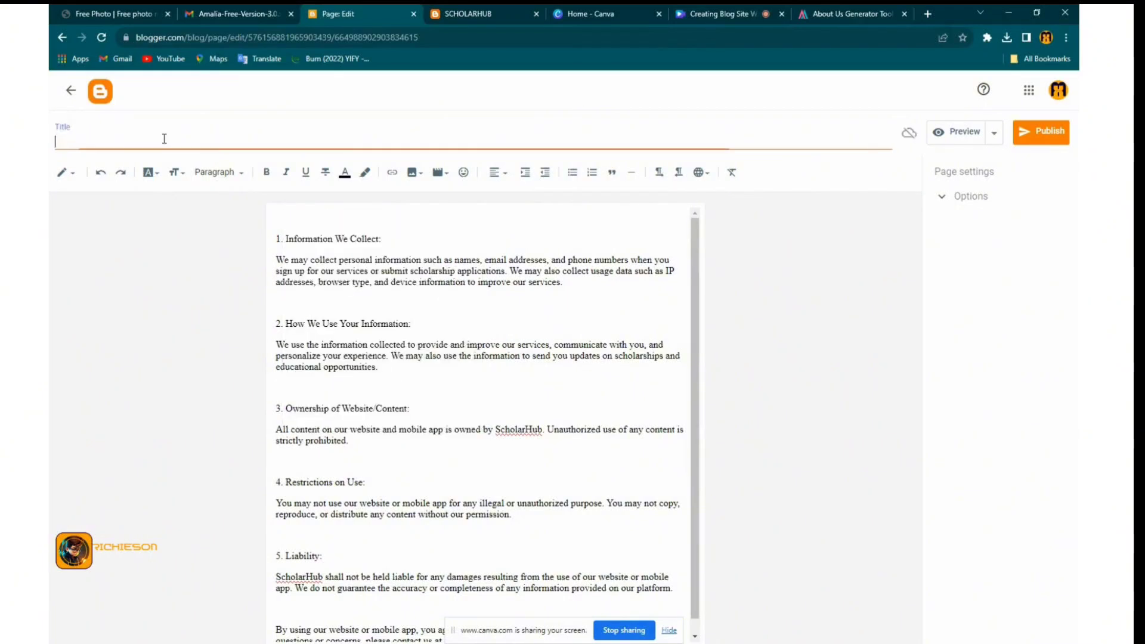
right_click(164, 139)
left_click(209, 236)
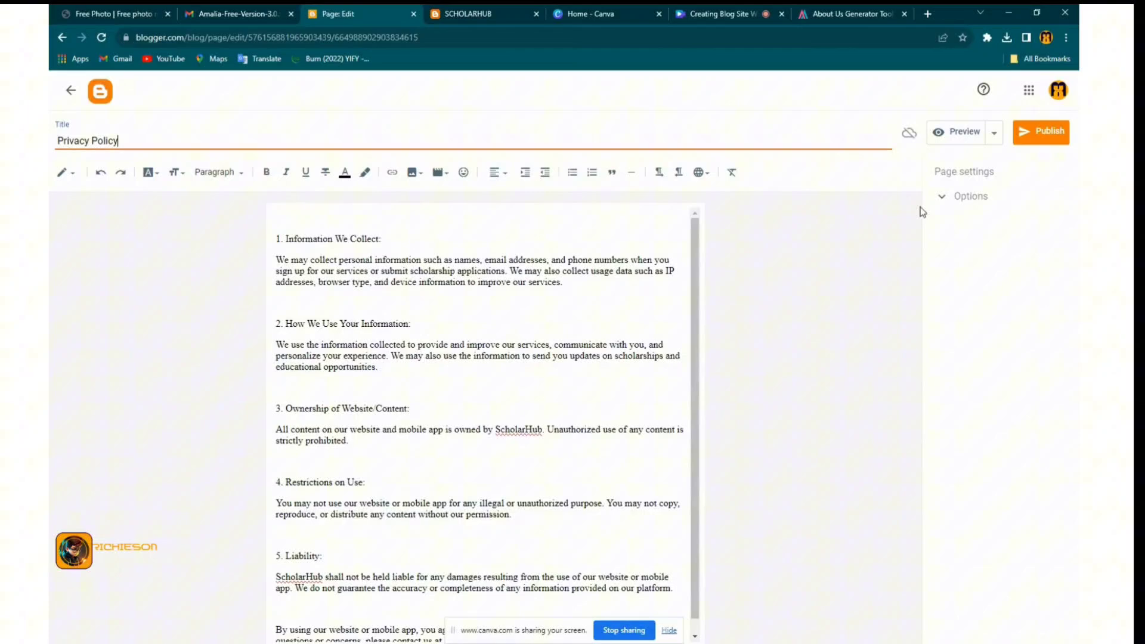
left_click(1040, 131)
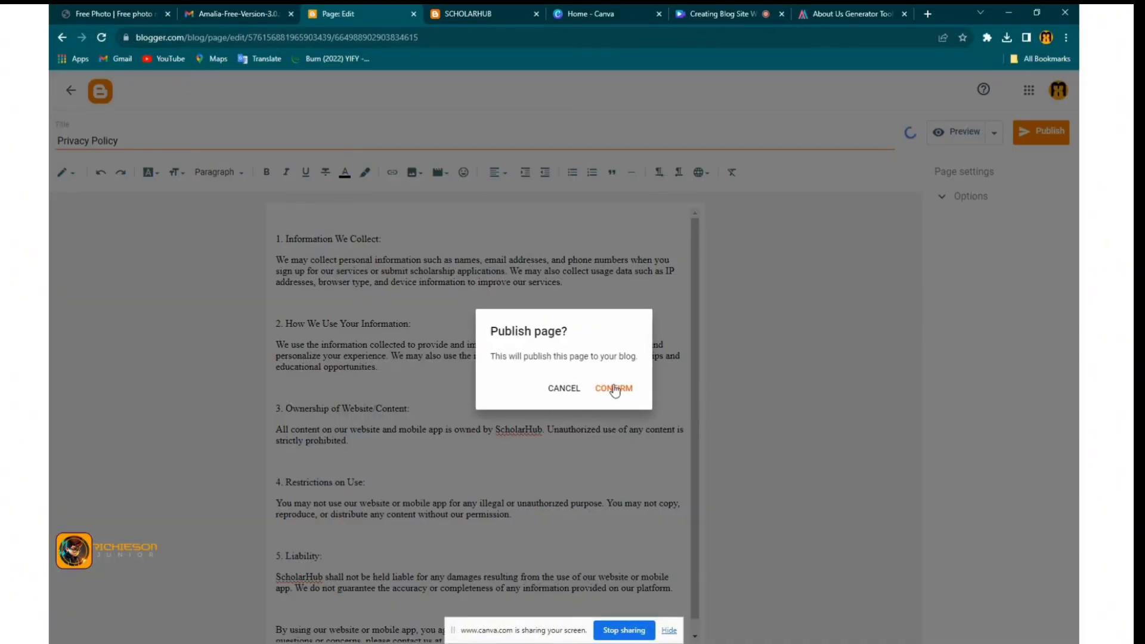
left_click(612, 388)
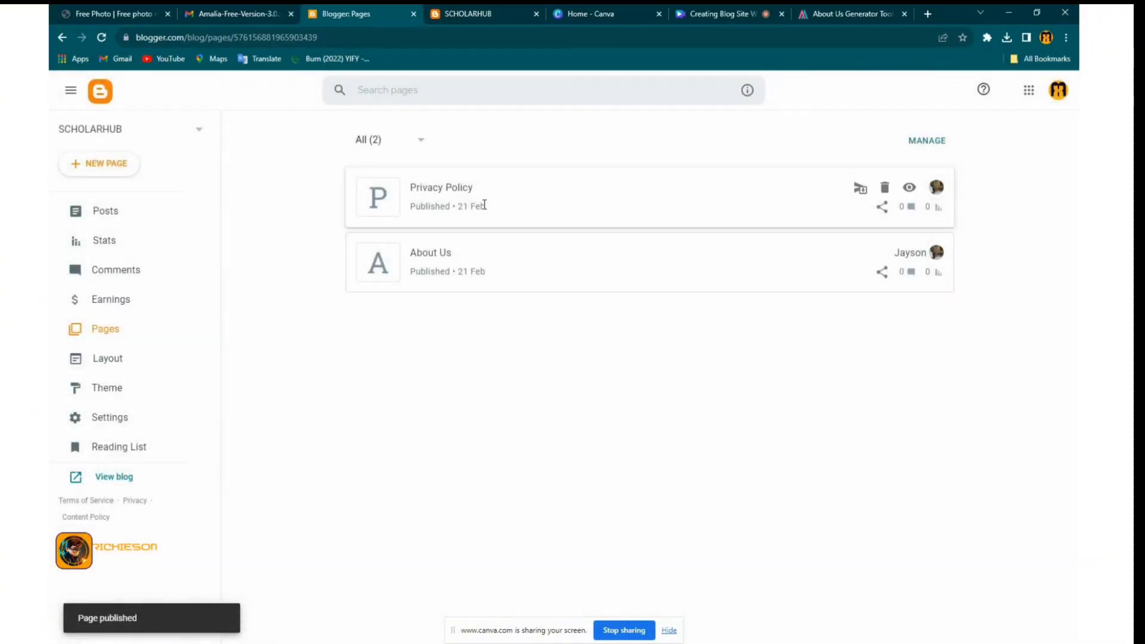
Copy the Terms and Conditions text from Aptiwise and start another new Blogger page
left_click(818, 19)
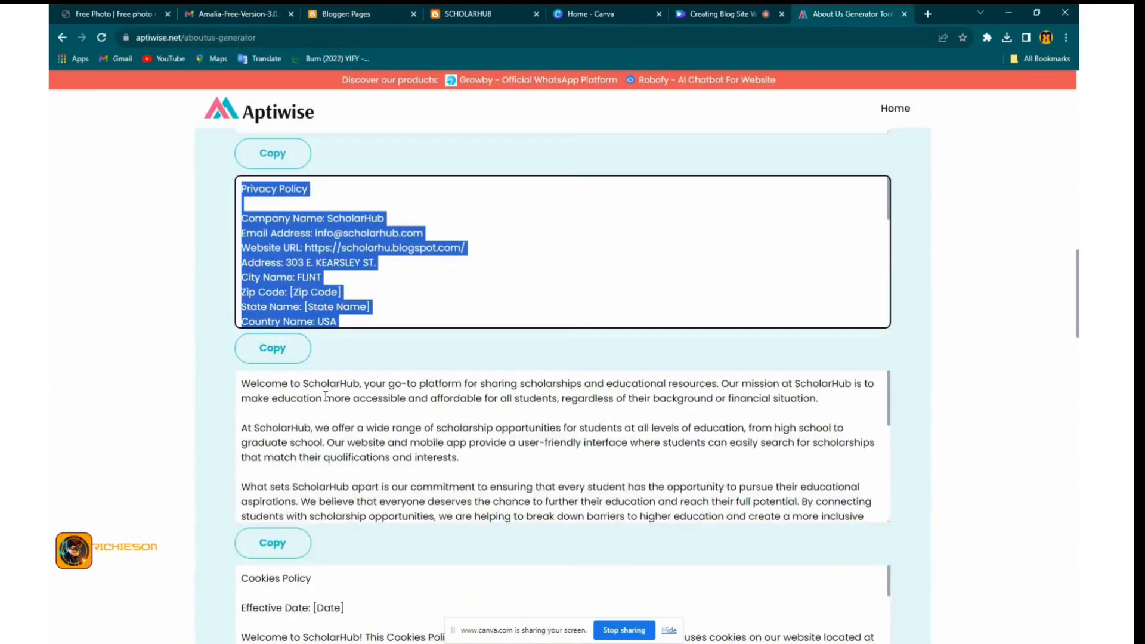
scroll(217, 382, "up", 5)
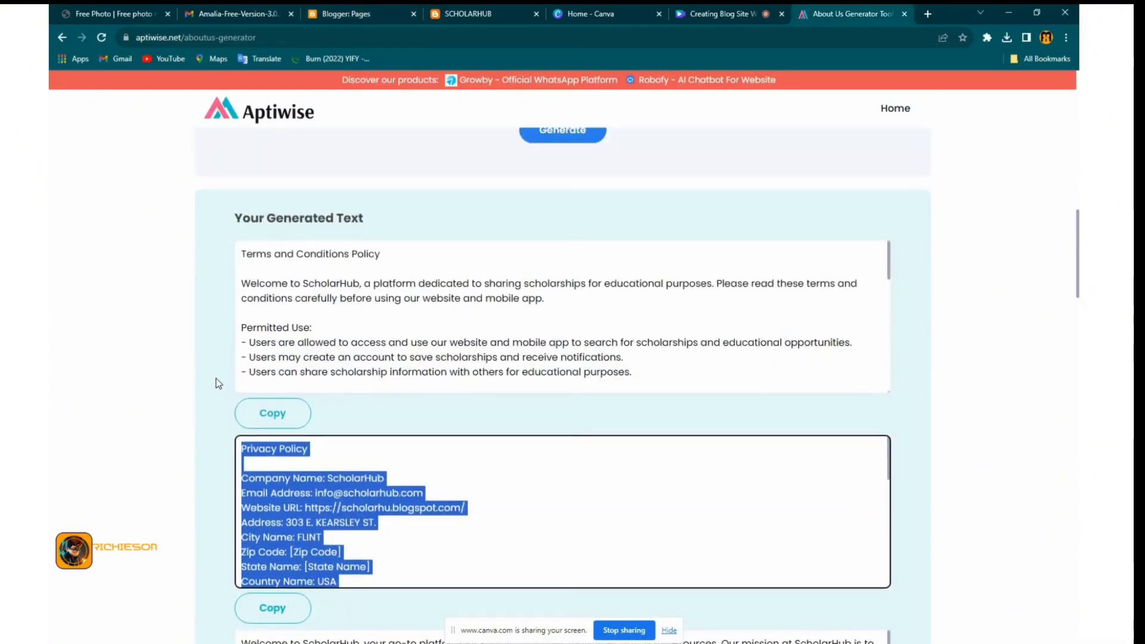
left_click(289, 470)
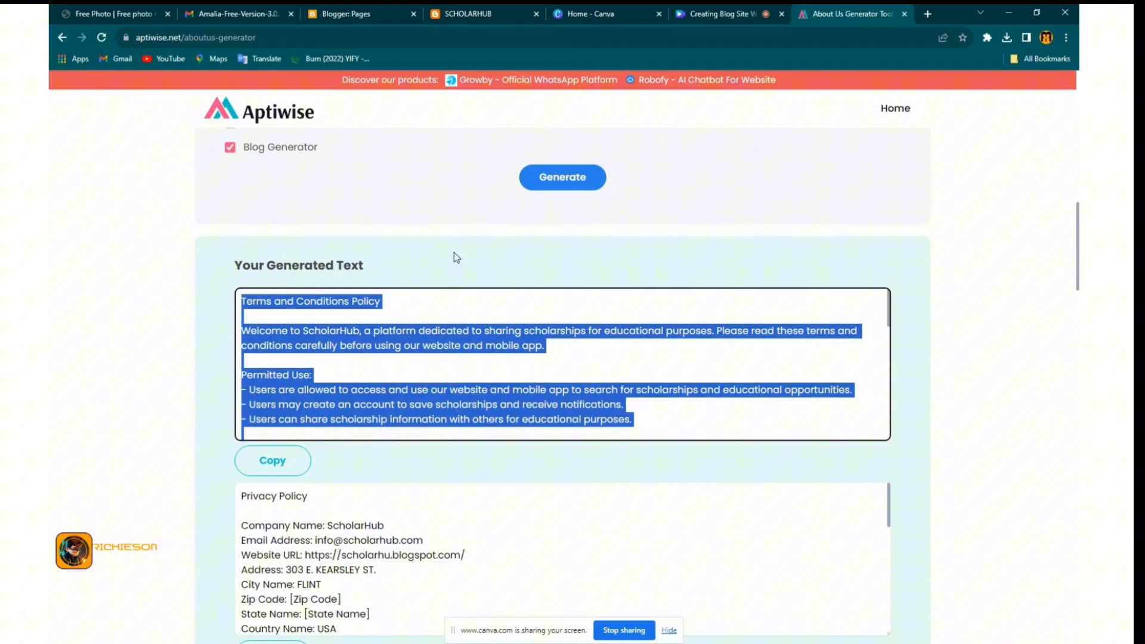
left_click(379, 13)
left_click(102, 166)
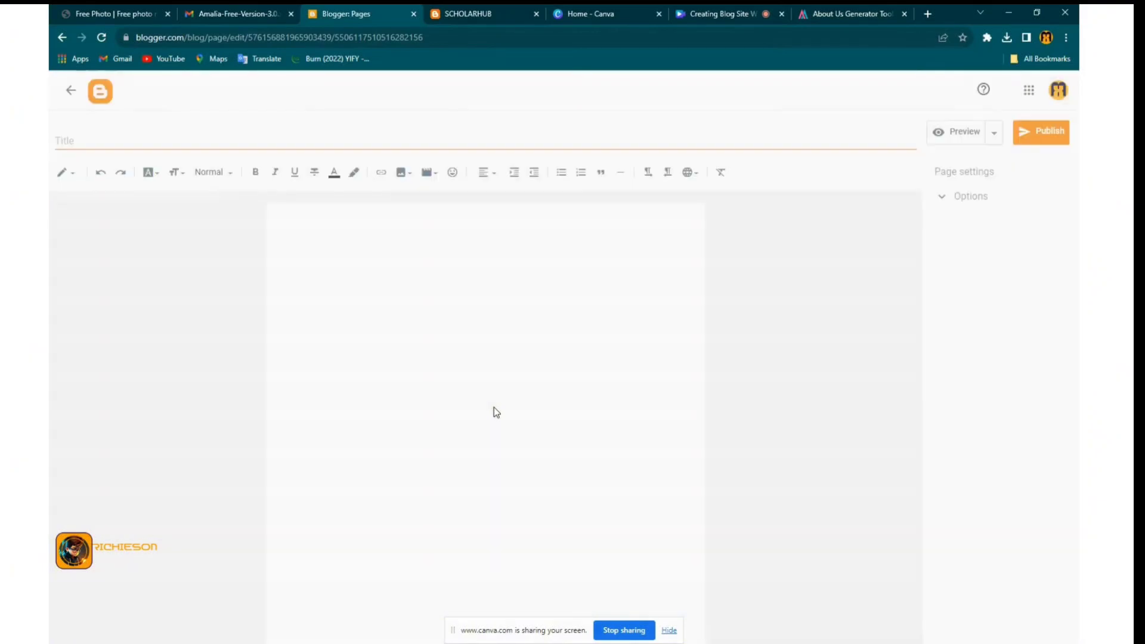
Paste the Terms and Conditions text into the page body as plain text
left_click(315, 233)
right_click(312, 228)
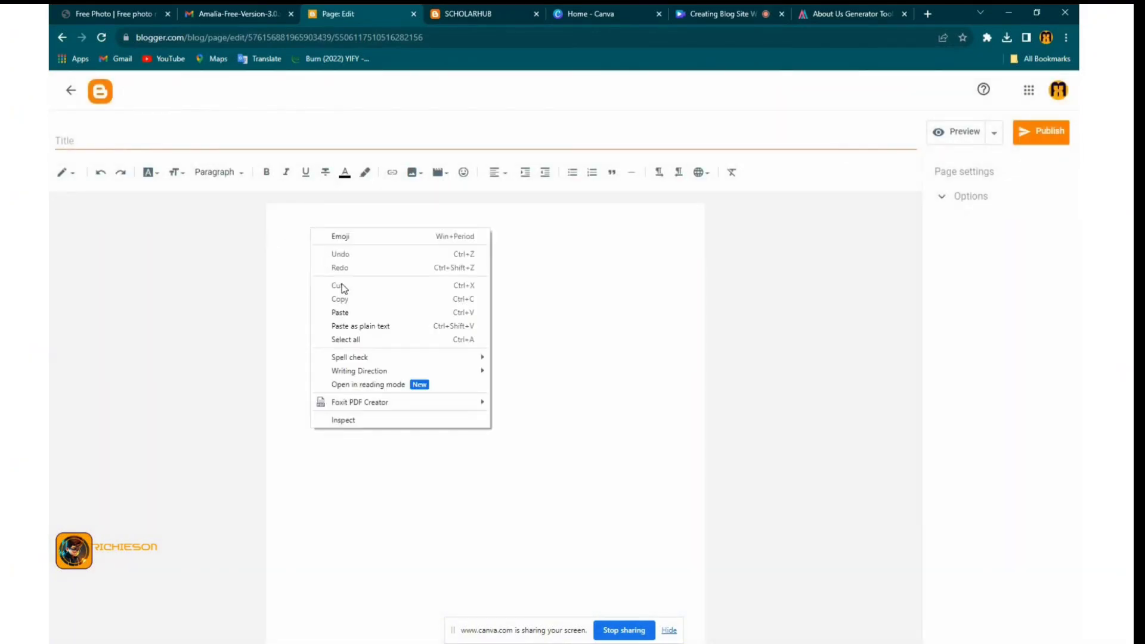
left_click(365, 330)
scroll(320, 240, "up", 3)
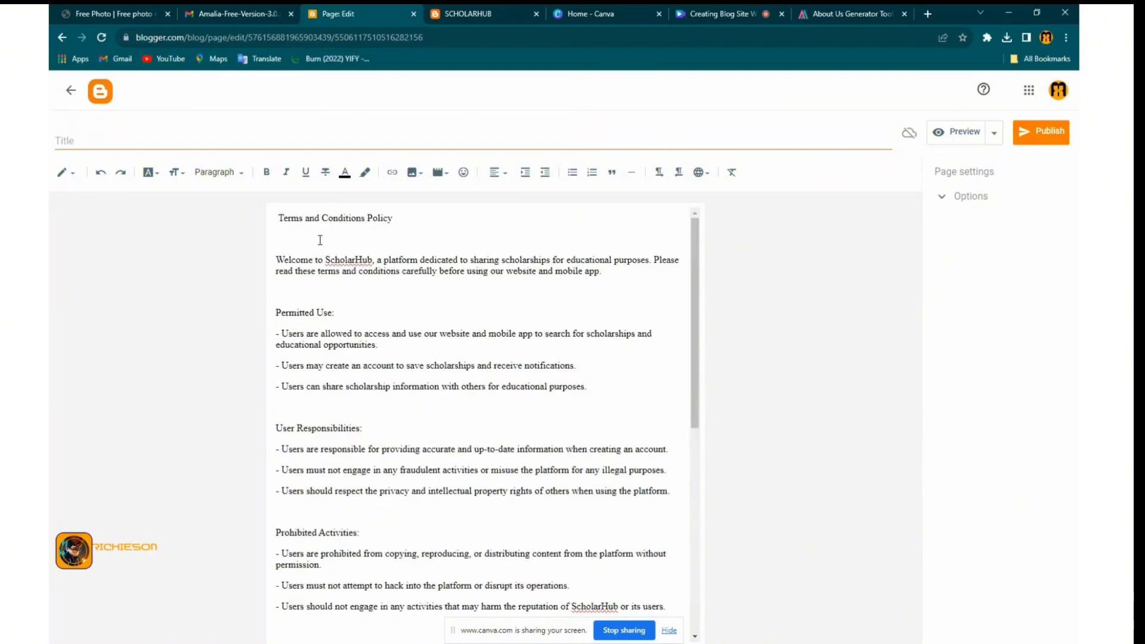
Move the 'Terms and Conditions Policy' heading from the body into the page title
left_click_drag(394, 218, 281, 219)
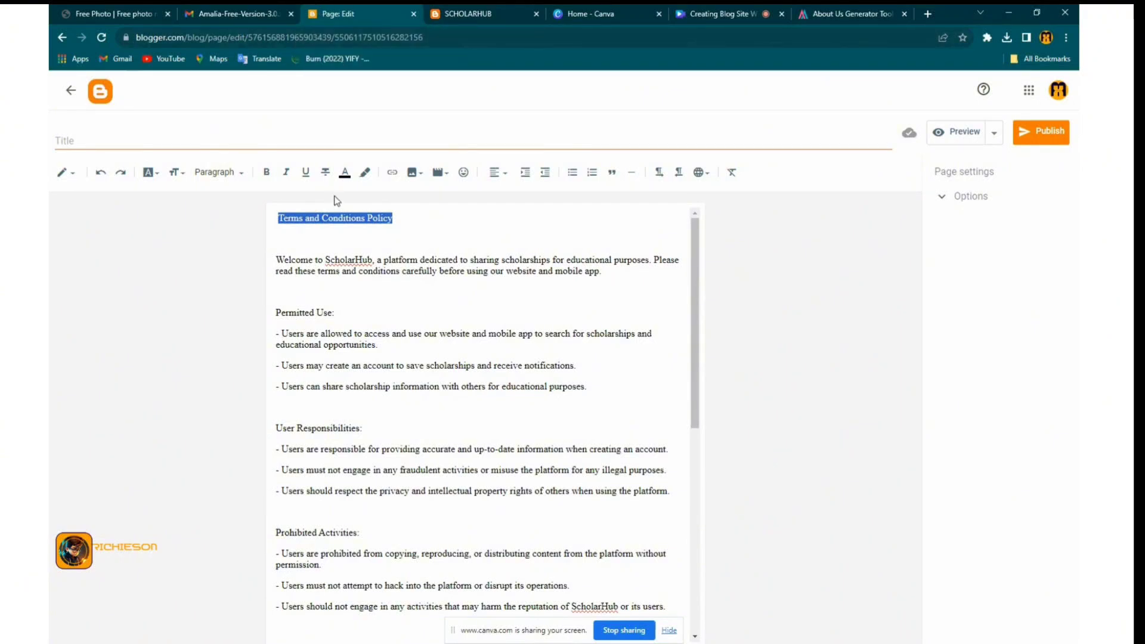
right_click(340, 218)
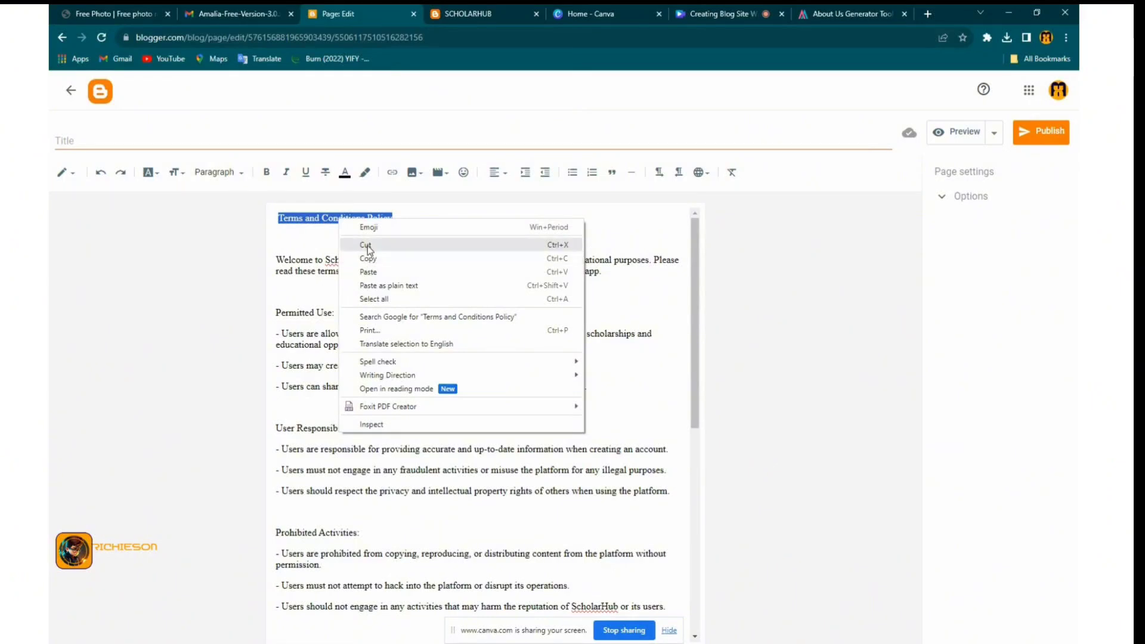
left_click(367, 245)
left_click(191, 144)
right_click(185, 140)
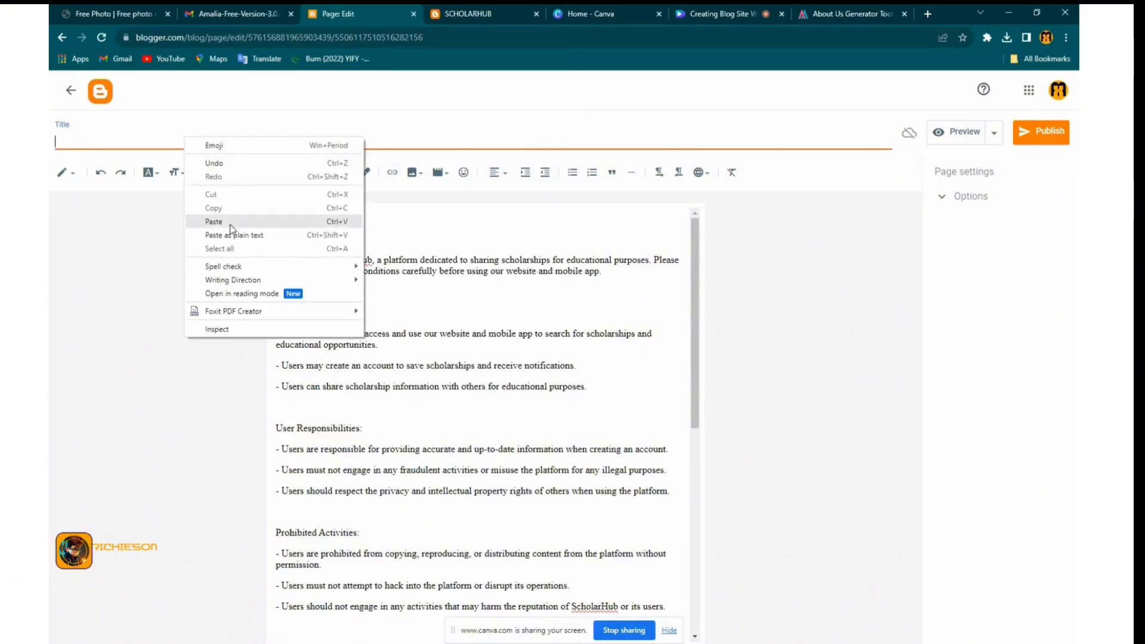
left_click(223, 222)
Remove the blank line above Welcome and make 'Permitted Use:' a sub-heading
left_click(276, 259)
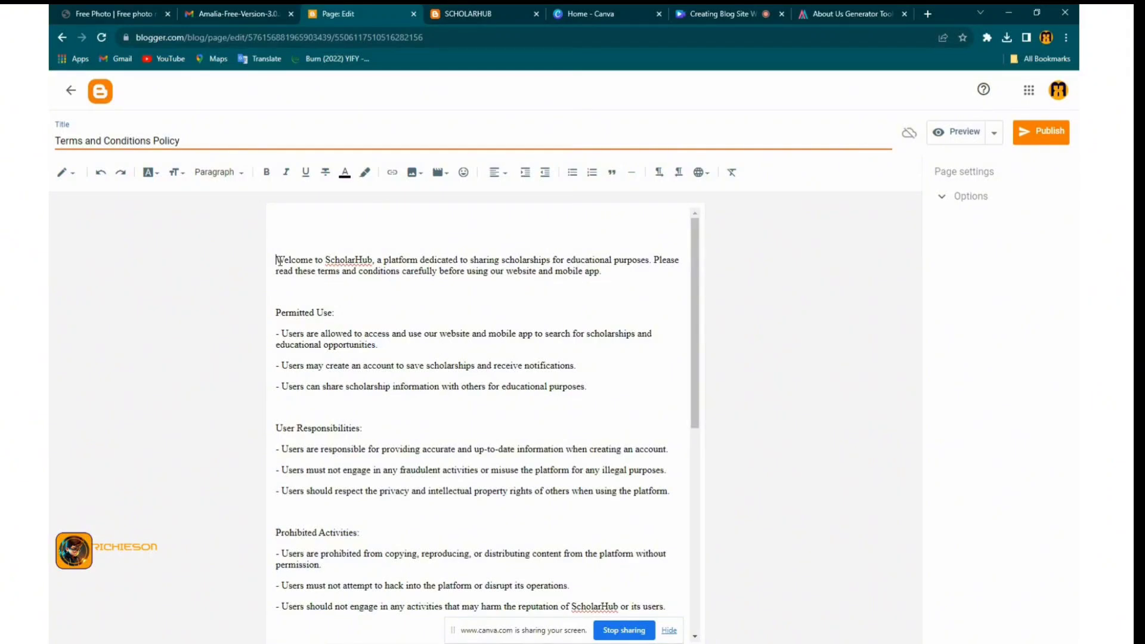
key("BackSpace")
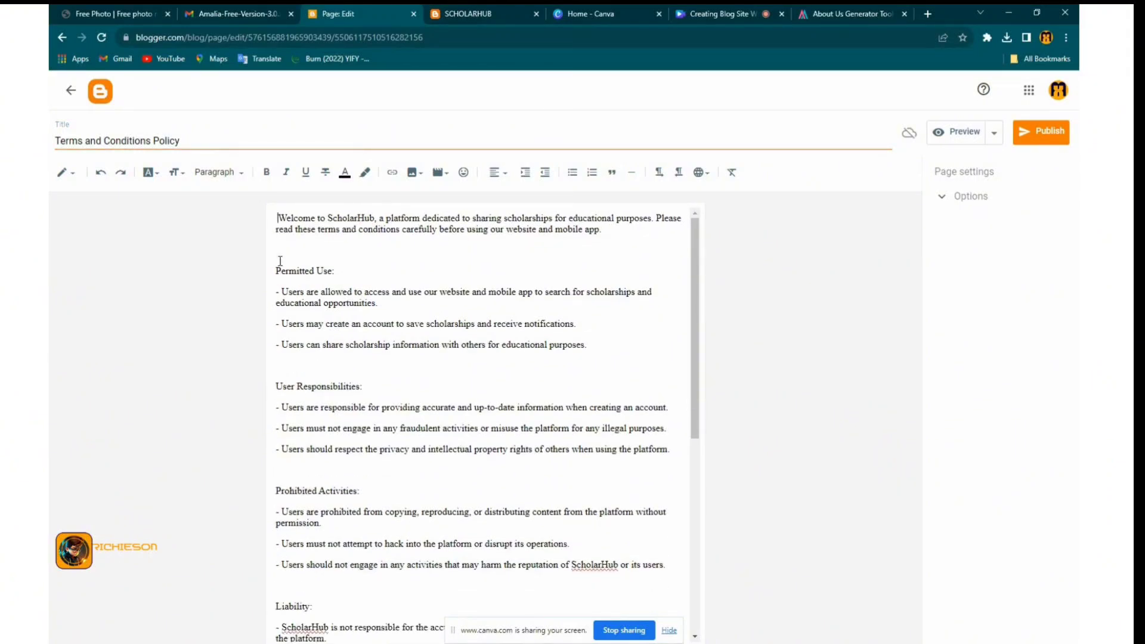
left_click_drag(348, 270, 273, 273)
left_click(218, 173)
left_click(243, 251)
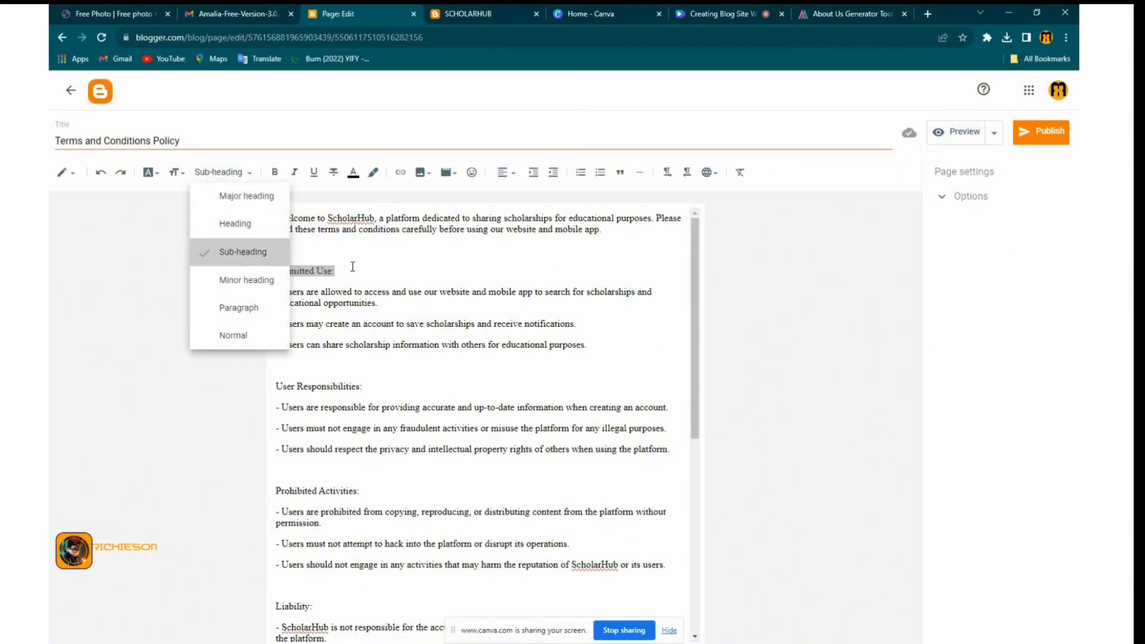
Make 'User Responsibilities:' a sub-heading
left_click_drag(365, 392, 250, 397)
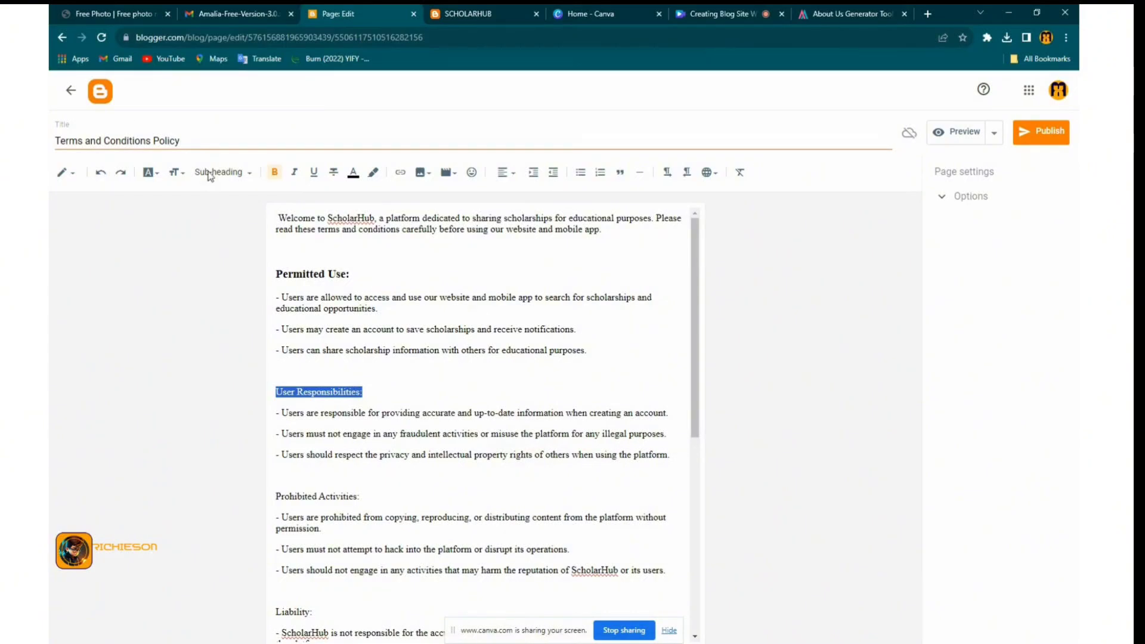
left_click(248, 179)
left_click(251, 253)
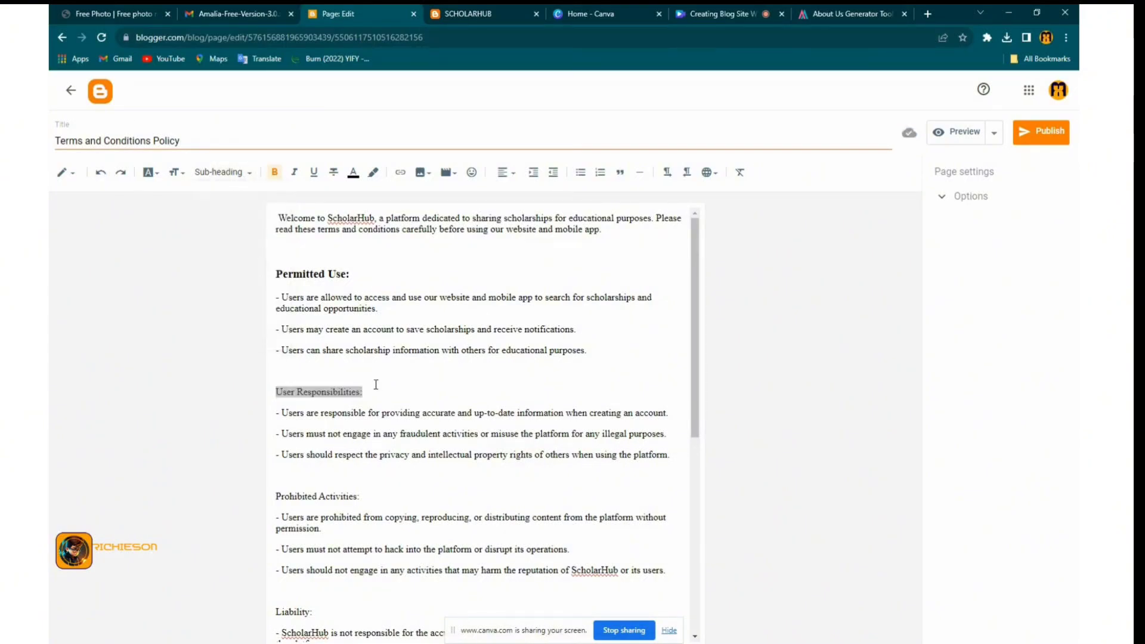
left_click(379, 386)
left_click_drag(363, 392, 264, 396)
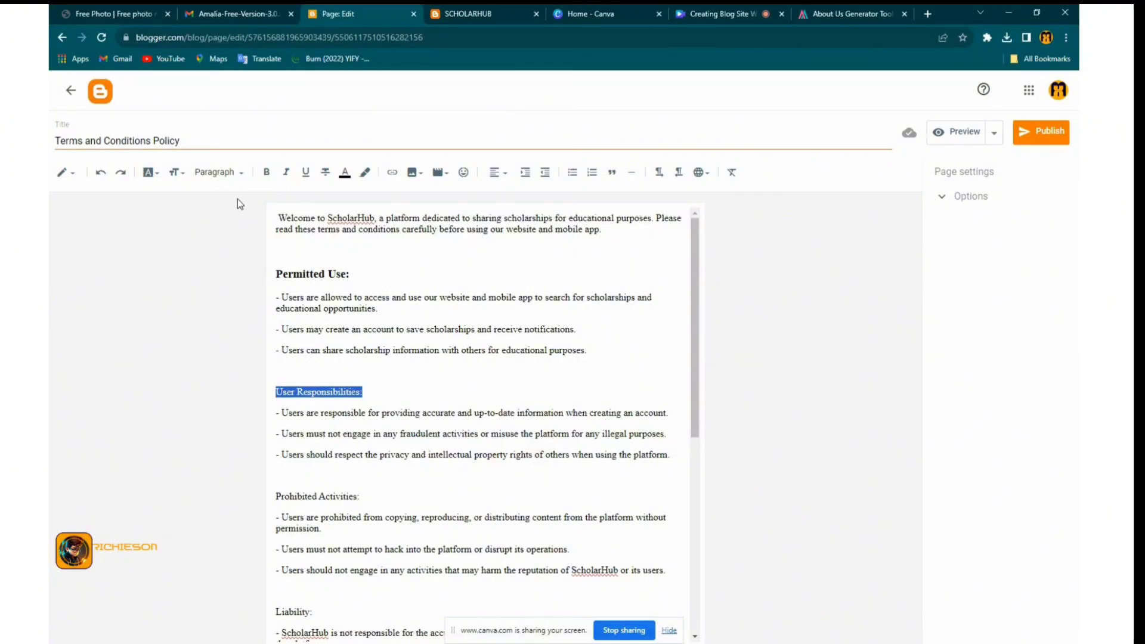
left_click(219, 173)
left_click(250, 252)
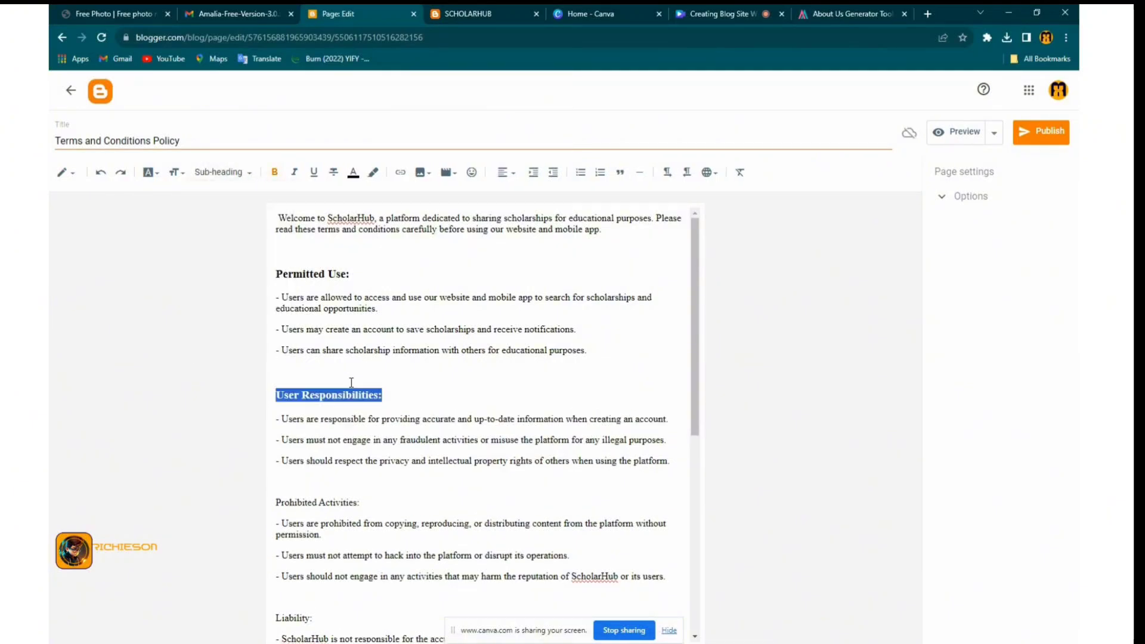
Make 'Prohibited Activities:' a sub-heading
scroll(351, 382, "down", 2)
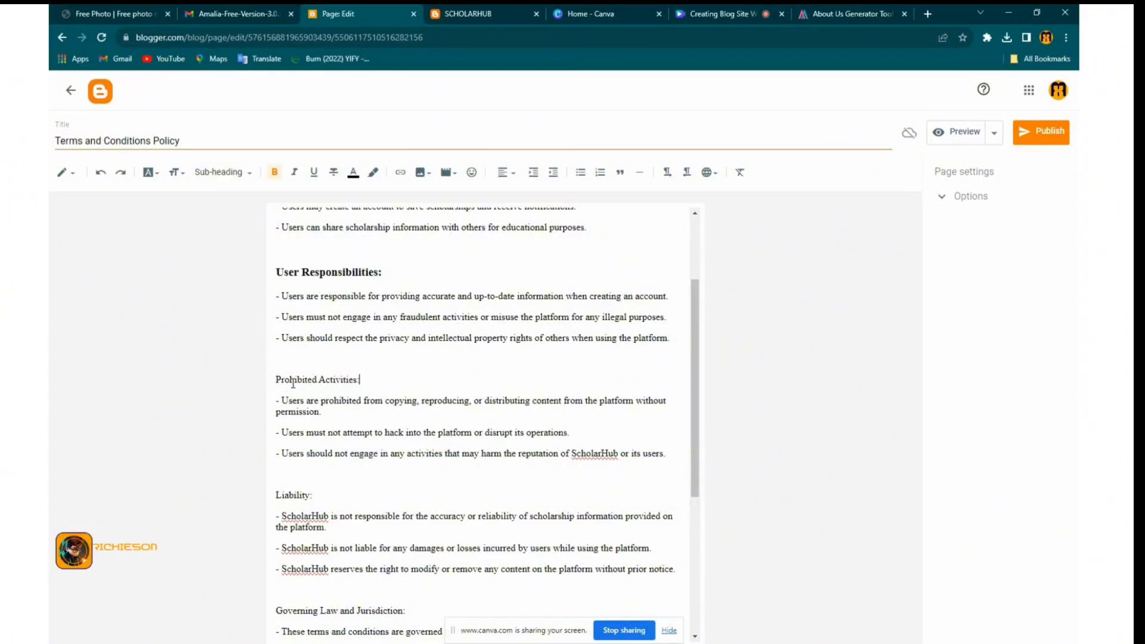
left_click_drag(360, 380, 273, 380)
left_click(248, 173)
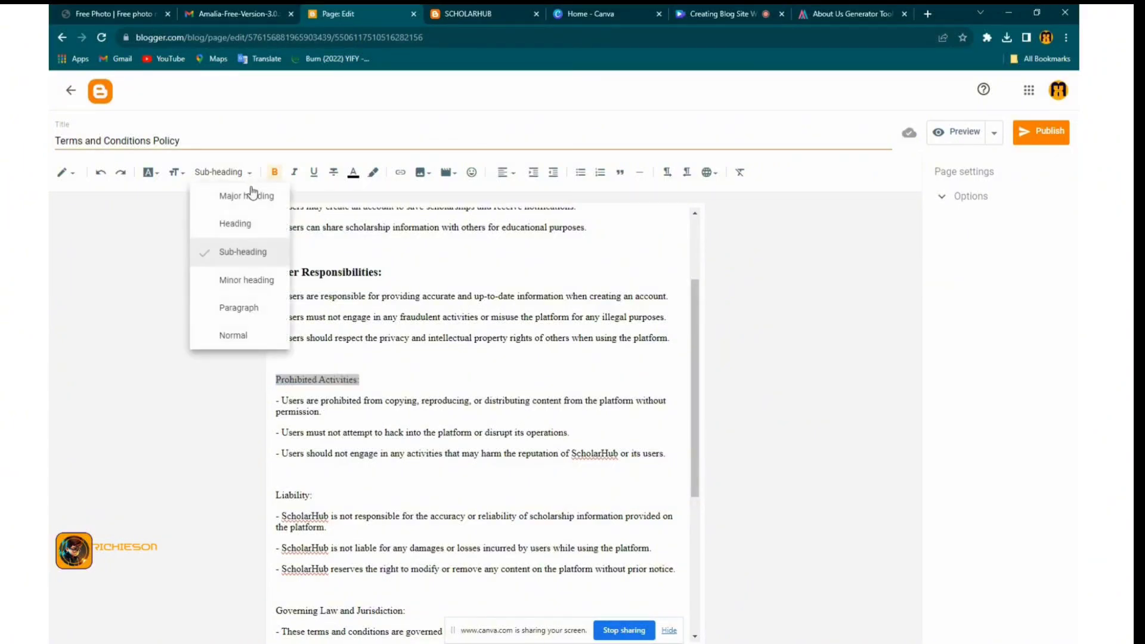
left_click(248, 252)
scroll(362, 370, "down", 5)
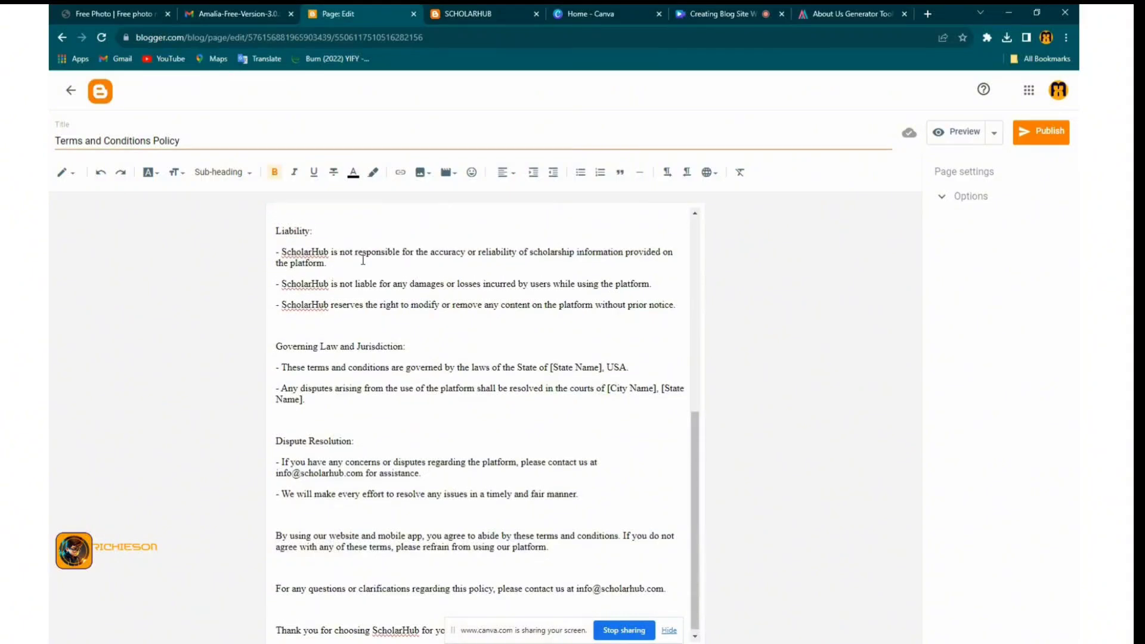
scroll(372, 298, "up", 3)
left_click(378, 296)
left_click_drag(378, 296, 271, 299)
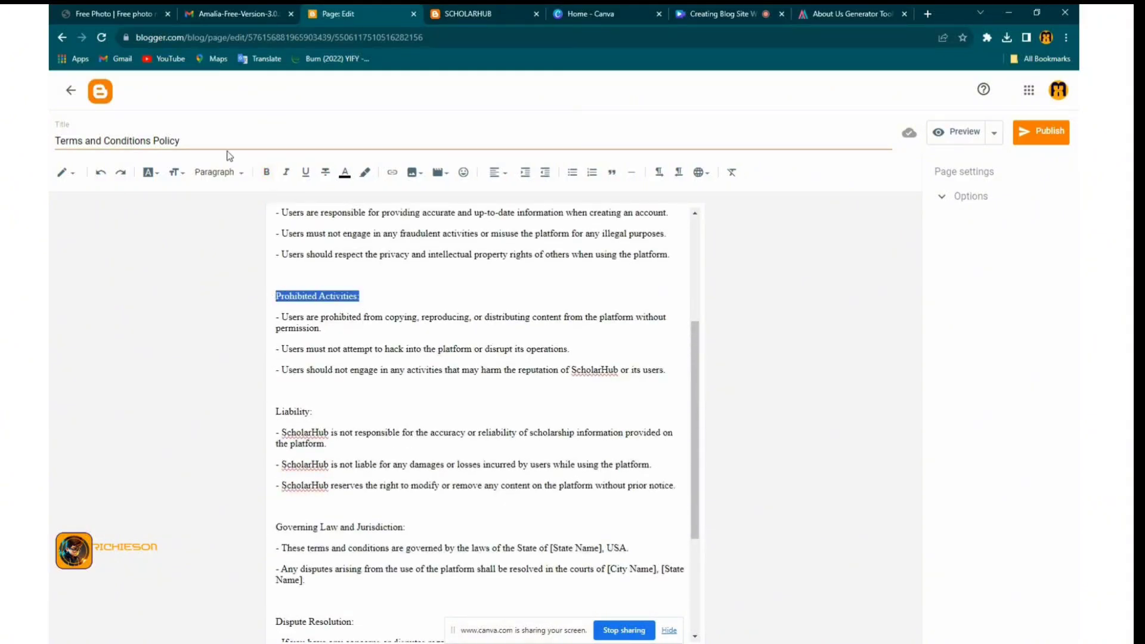
left_click(237, 174)
left_click(248, 252)
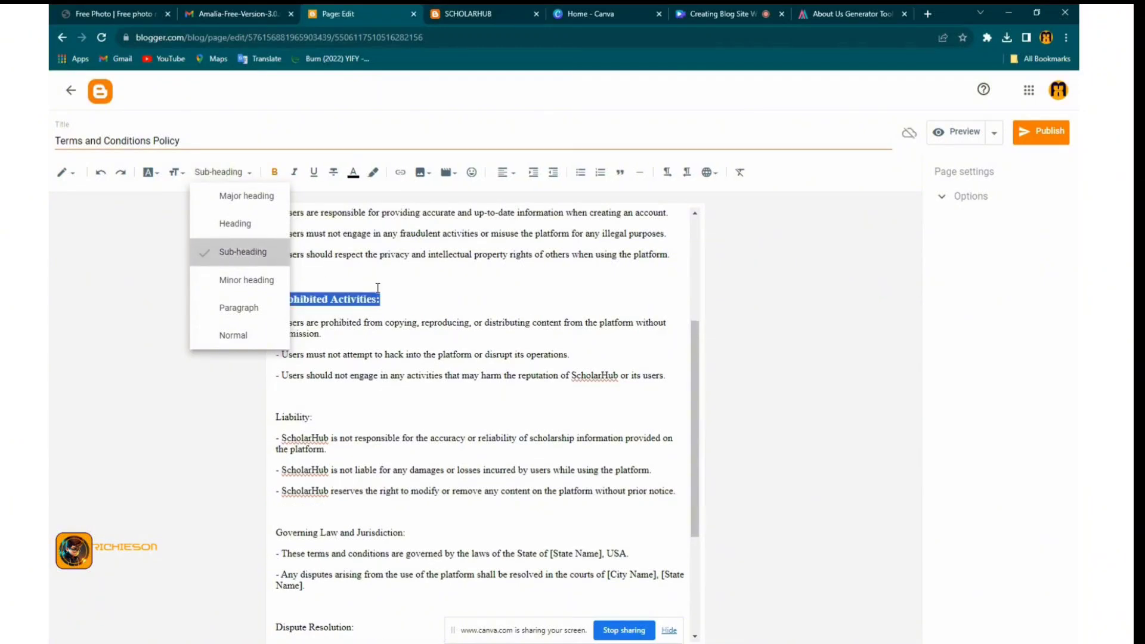
left_click(388, 298)
Make 'Liability:' and 'Governing Law and Jurisdiction:' sub-headings
scroll(361, 318, "down", 3)
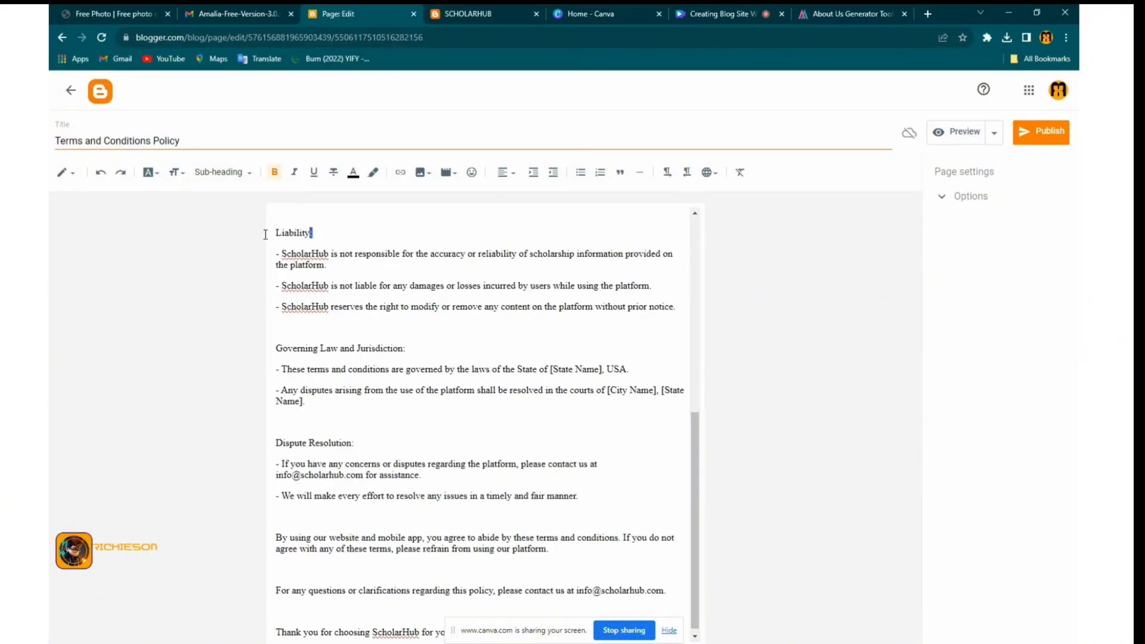
mouse_move(266, 234)
left_mouse_down()
mouse_move(319, 231)
mouse_move(265, 235)
left_mouse_up()
left_click(237, 176)
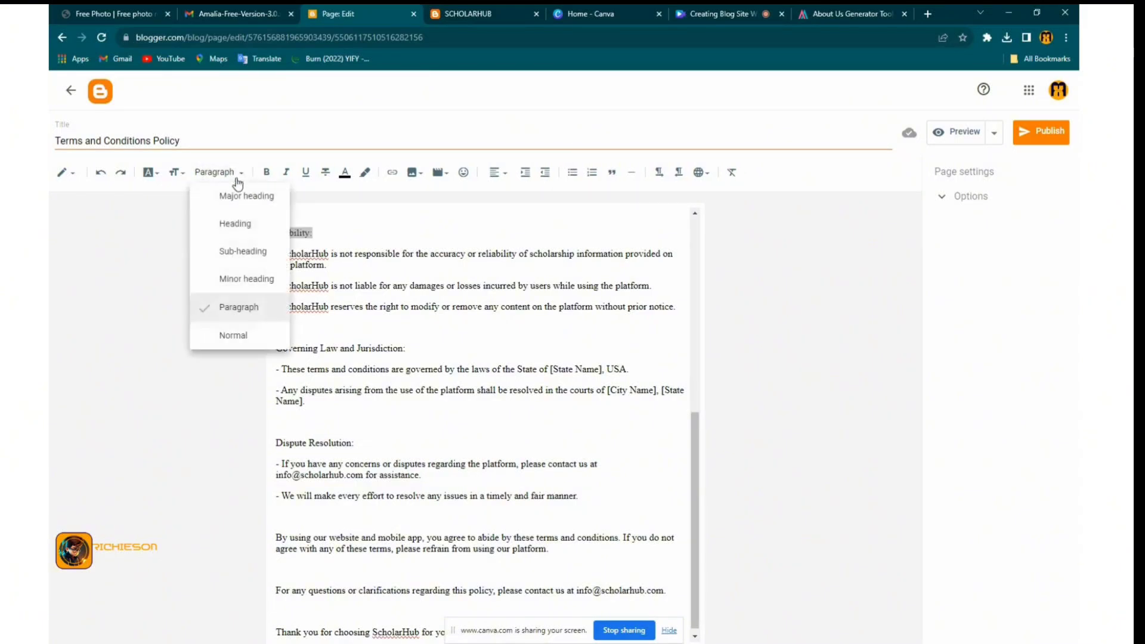
left_click(241, 251)
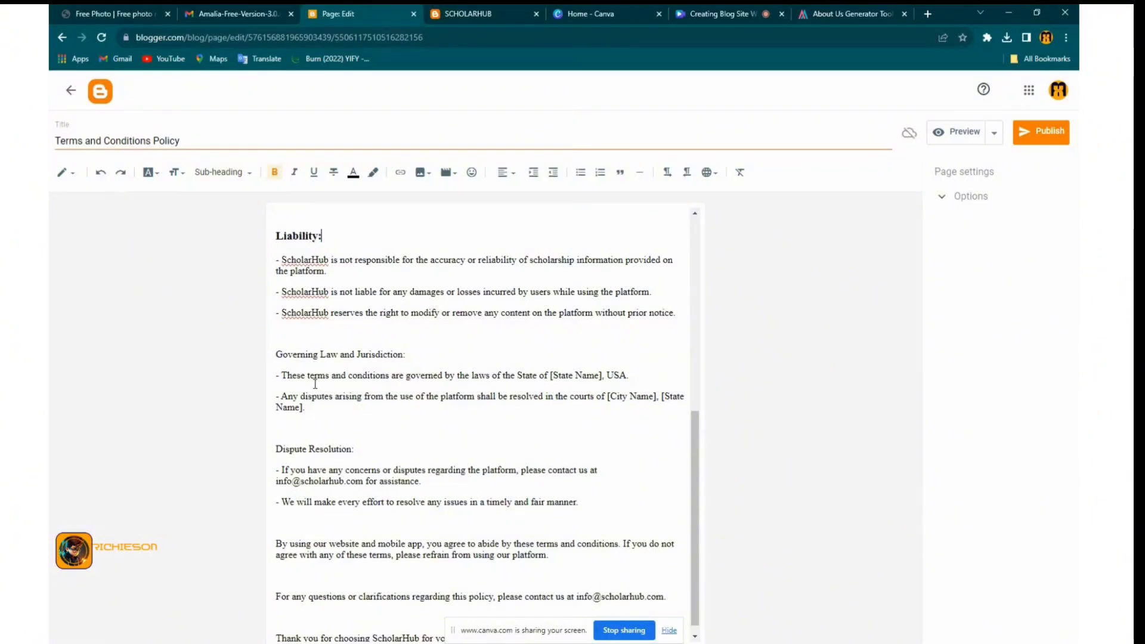
left_click(408, 354)
left_click_drag(408, 354, 258, 357)
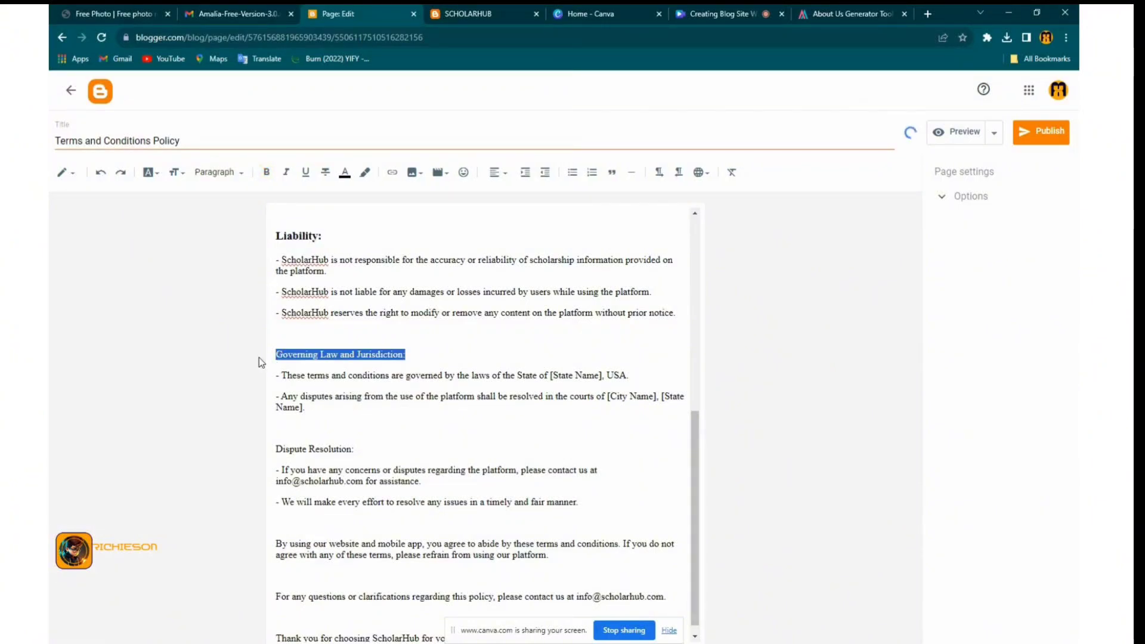
left_click(237, 175)
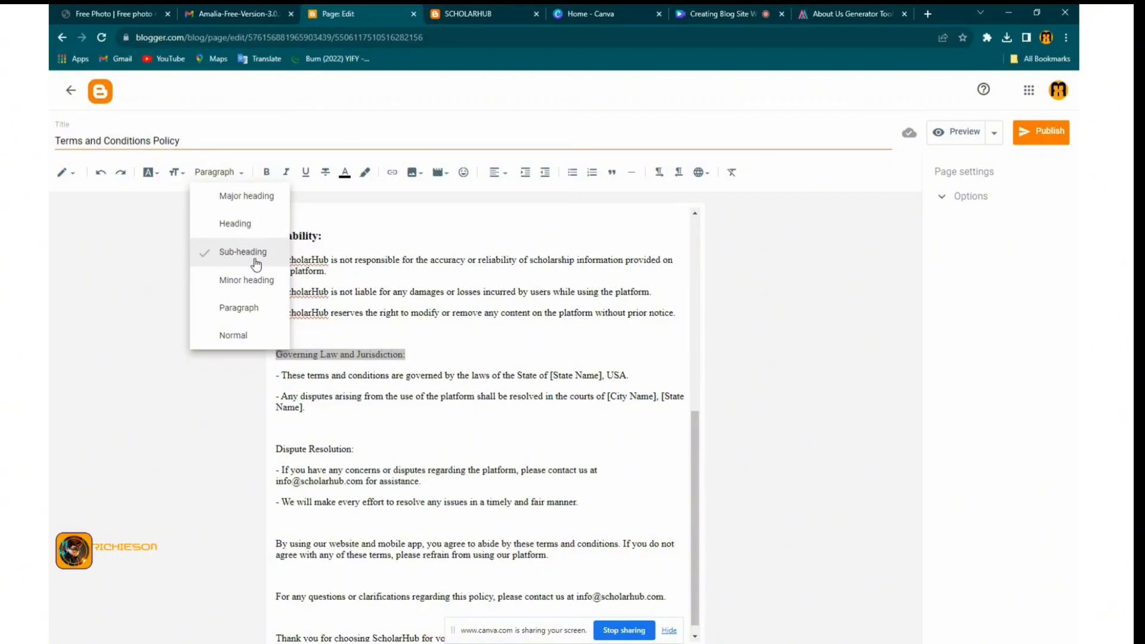
left_click(253, 260)
left_click(448, 359)
scroll(448, 359, "down", 1)
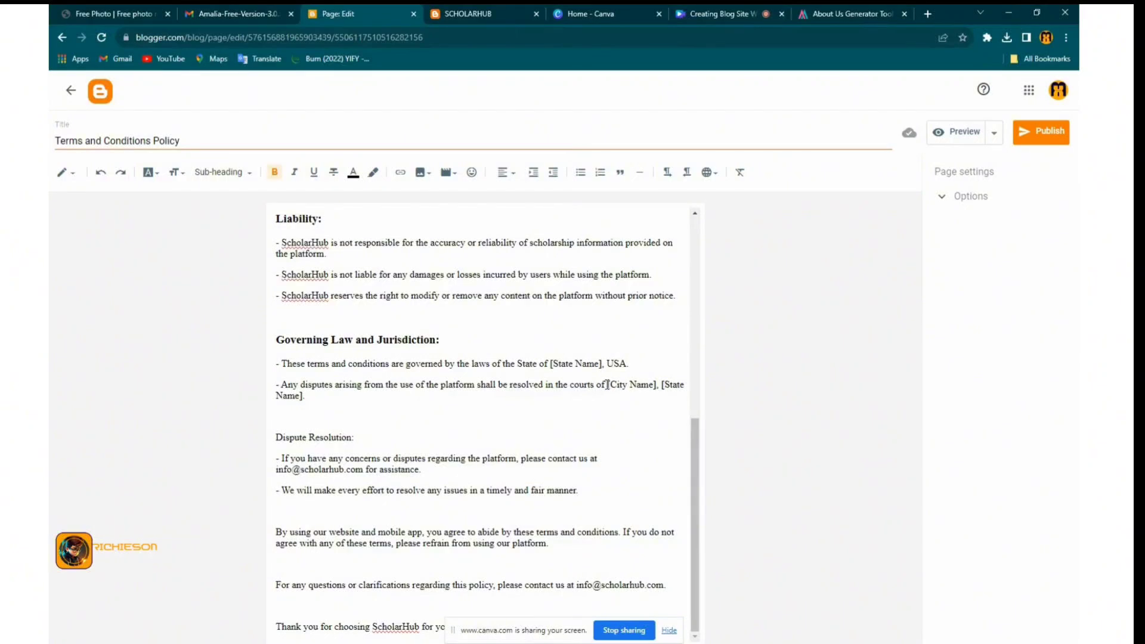
Replace the [City Name], [State Name] placeholder with United State and make 'Dispute Resolution:' a sub-heading
left_click_drag(608, 384, 618, 399)
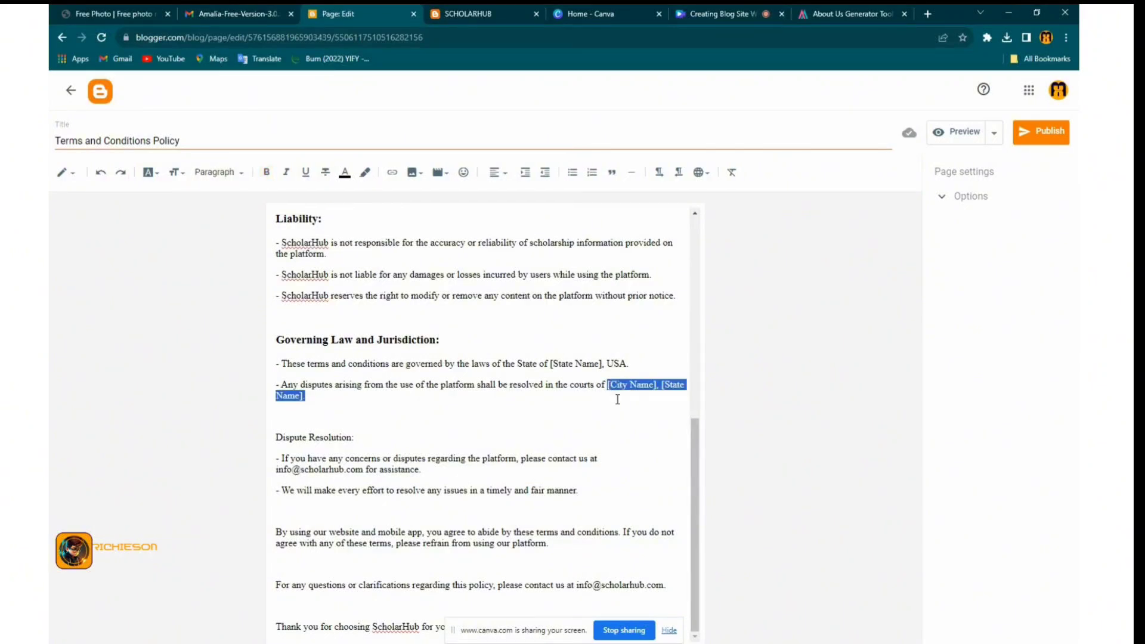
type("Unio")
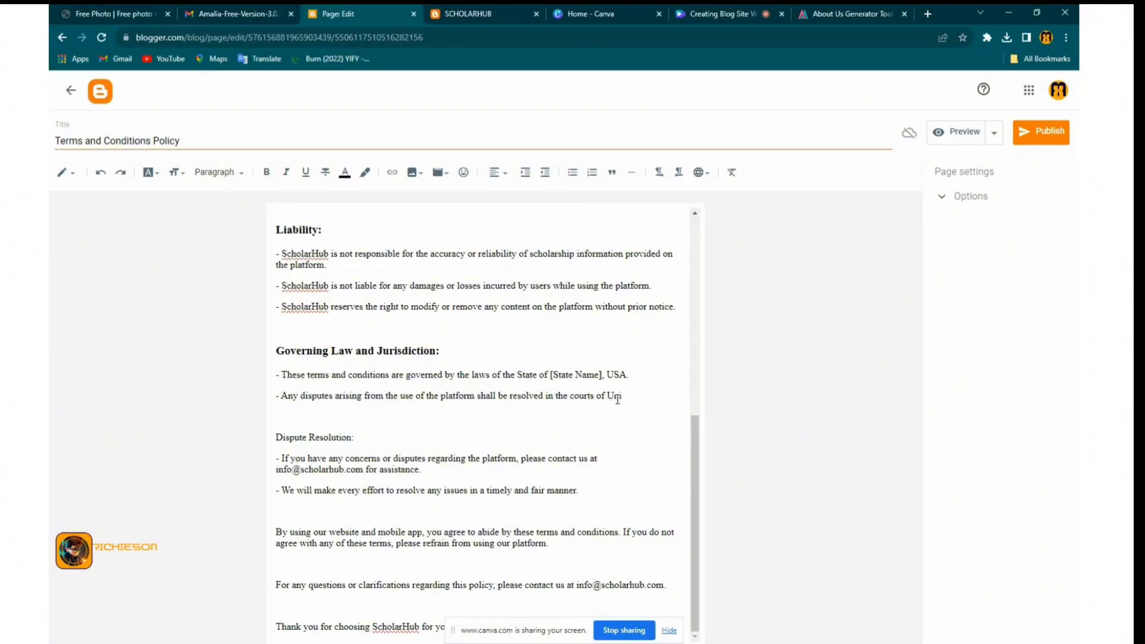
type("ed State")
left_click_drag(358, 440, 272, 409)
left_click(233, 177)
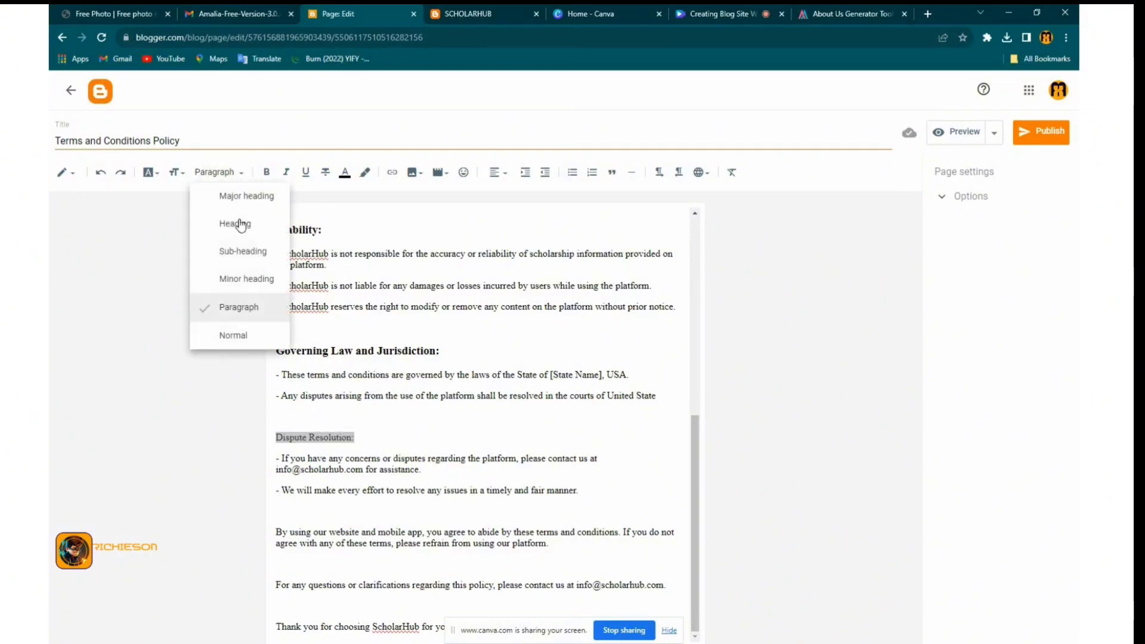
left_click(247, 251)
Publish the Terms and Conditions Policy page
scroll(417, 427, "down", 1)
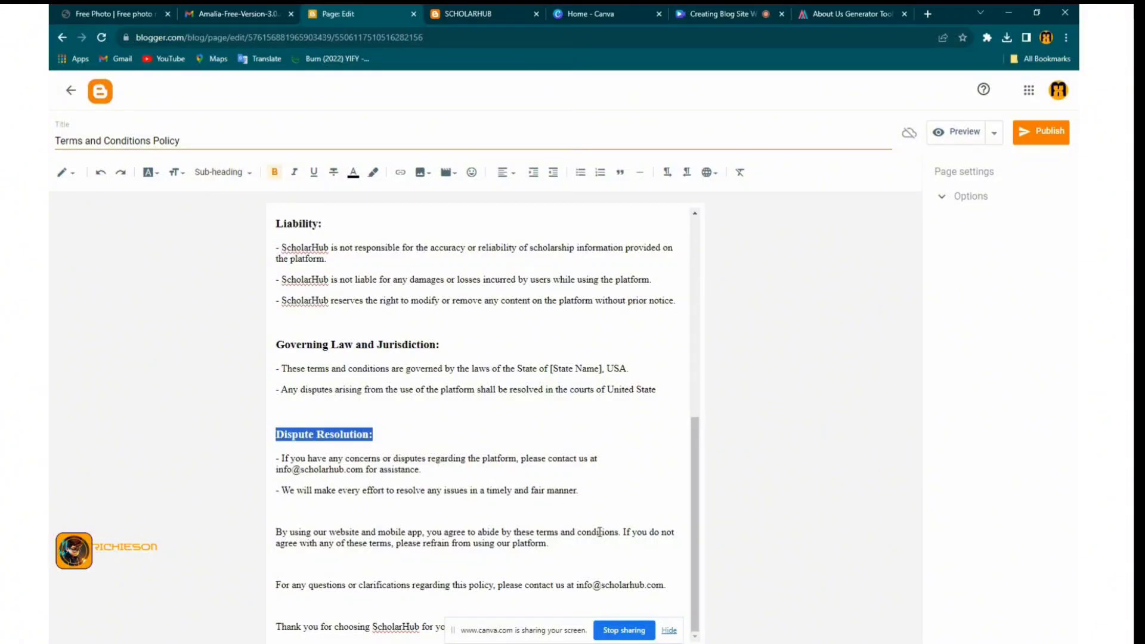
left_click(1046, 144)
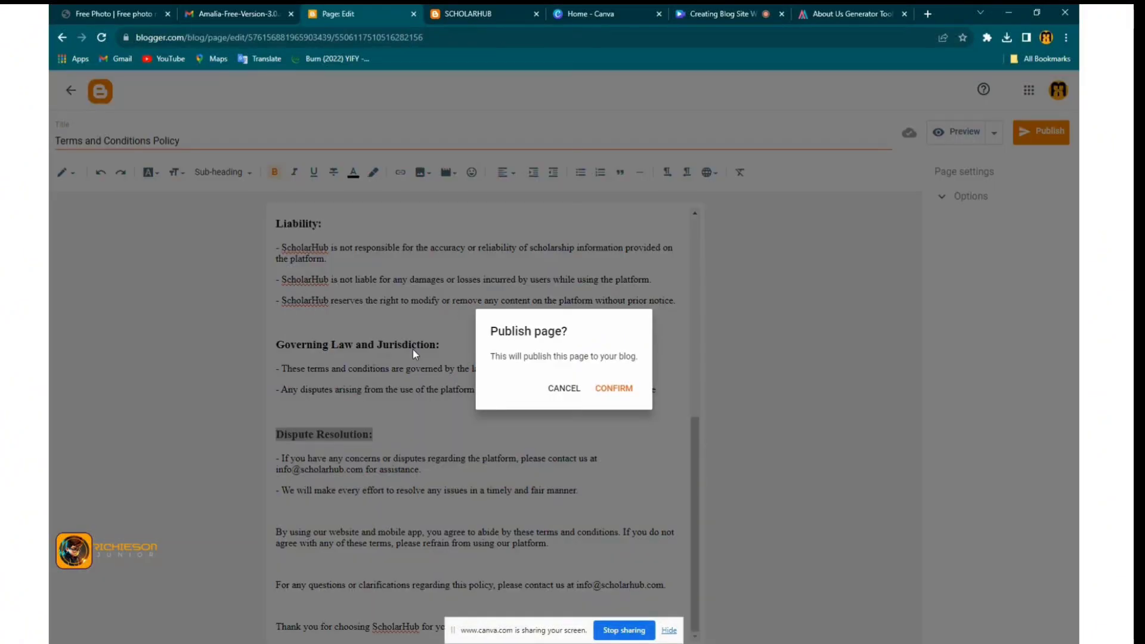
left_click(603, 392)
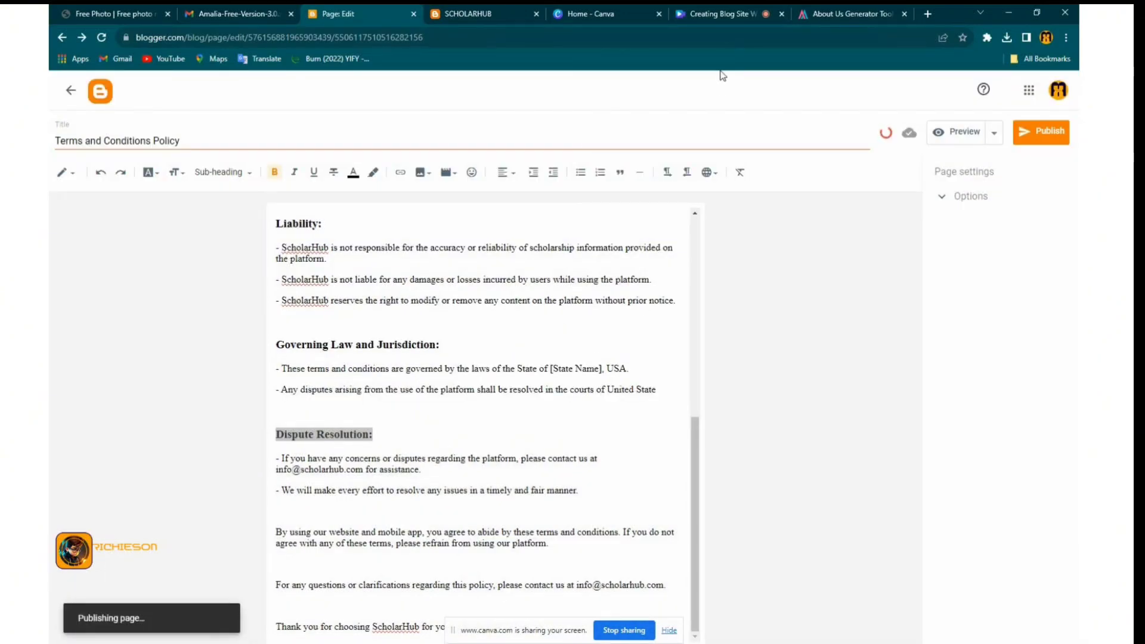
Copy the generated Cookies Policy text in Aptiwise
left_click(825, 16)
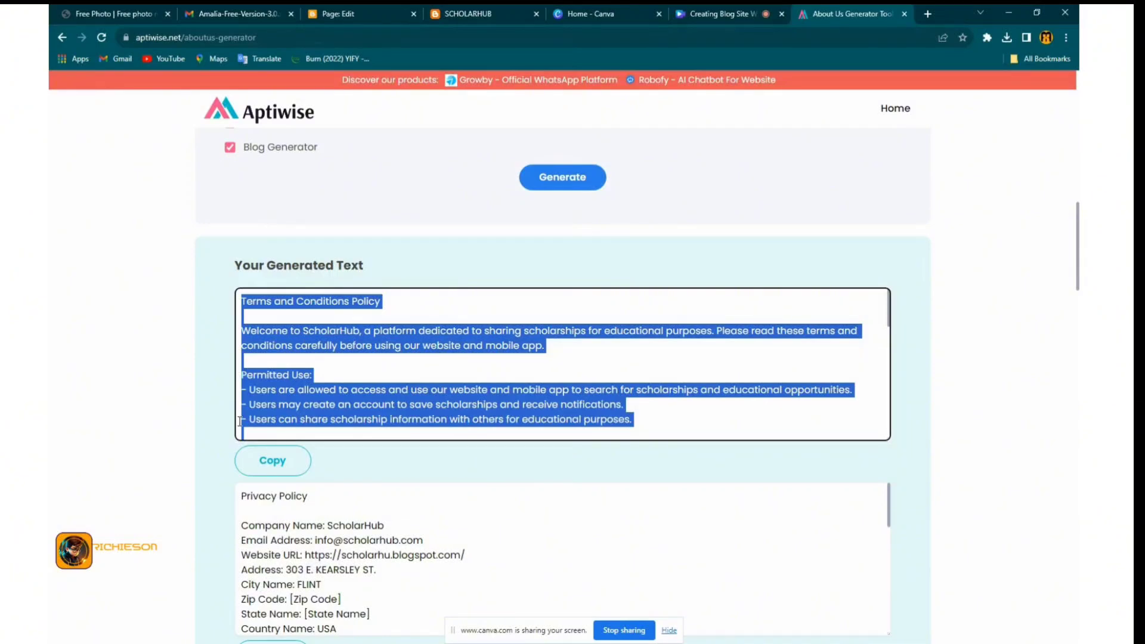
scroll(239, 417, "down", 5)
scroll(228, 506, "down", 8)
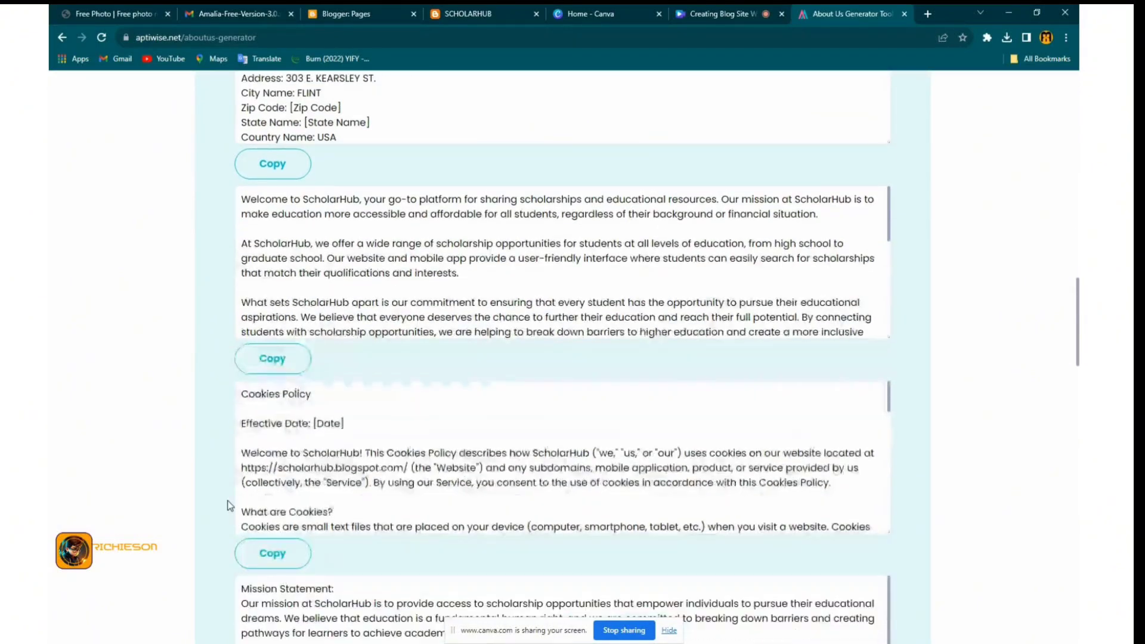
left_click(259, 553)
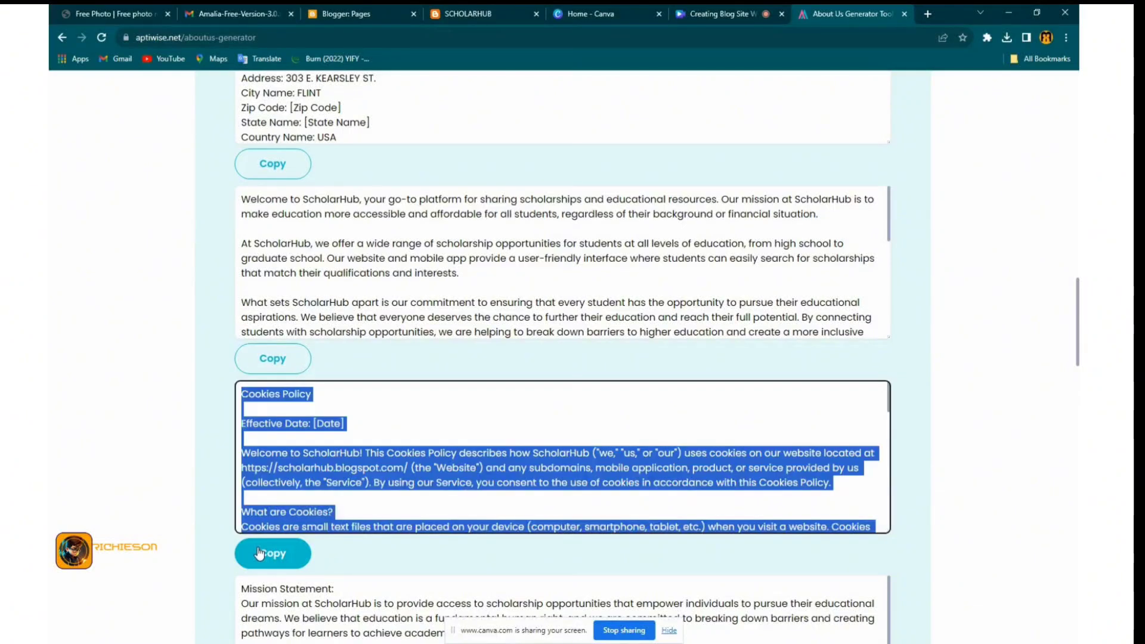
Start a new Blogger page and paste the Cookies Policy text into its body unformatted
left_click(358, 18)
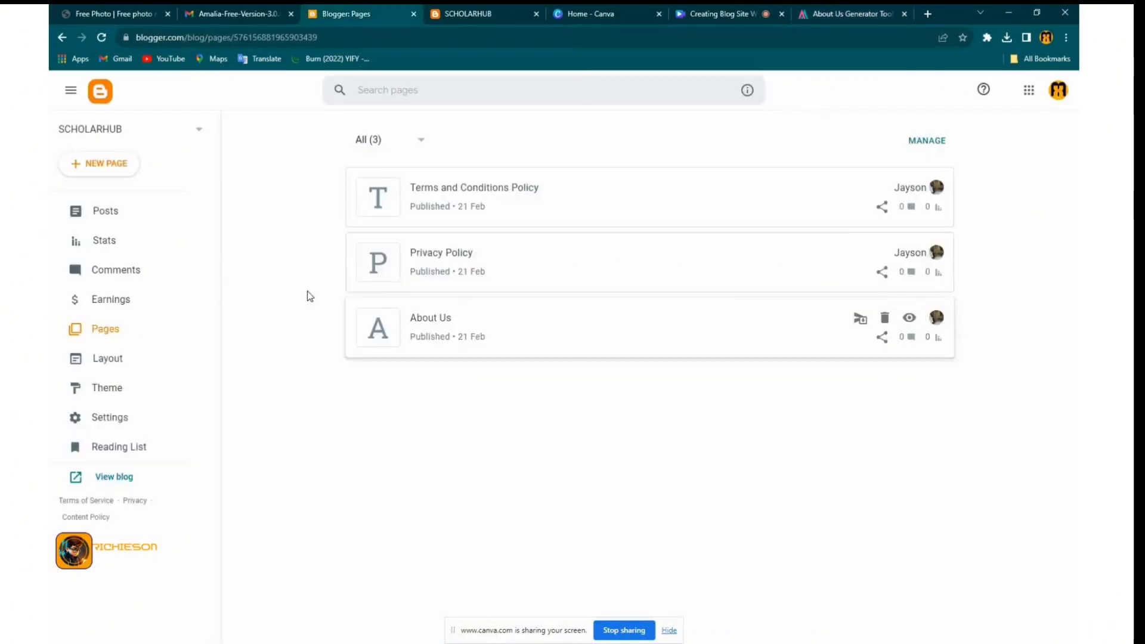
left_click(97, 163)
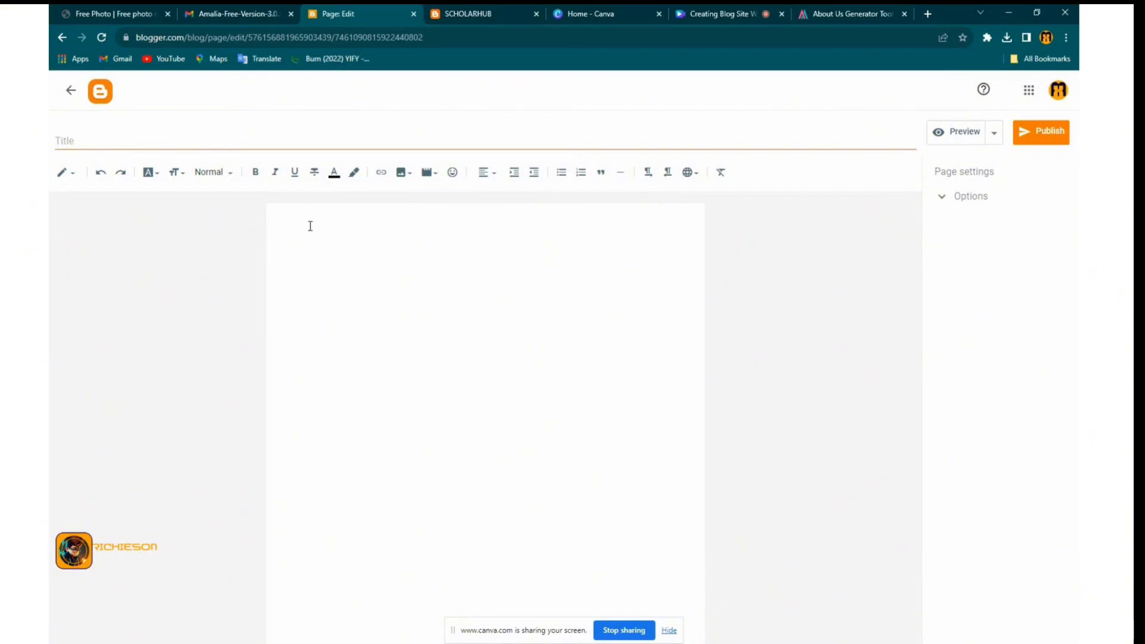
left_click(299, 218)
right_click(298, 220)
left_click(357, 317)
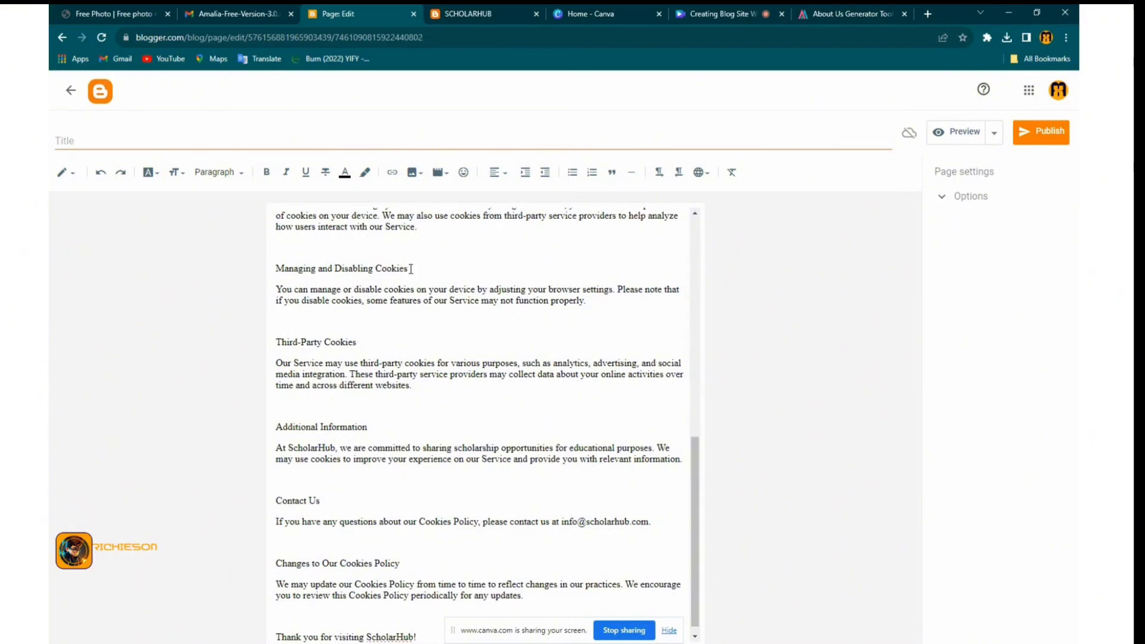
Make 'Managing and Disabling Cookies' and 'Third-Party Cookies' sub-headings
left_click_drag(410, 269, 280, 270)
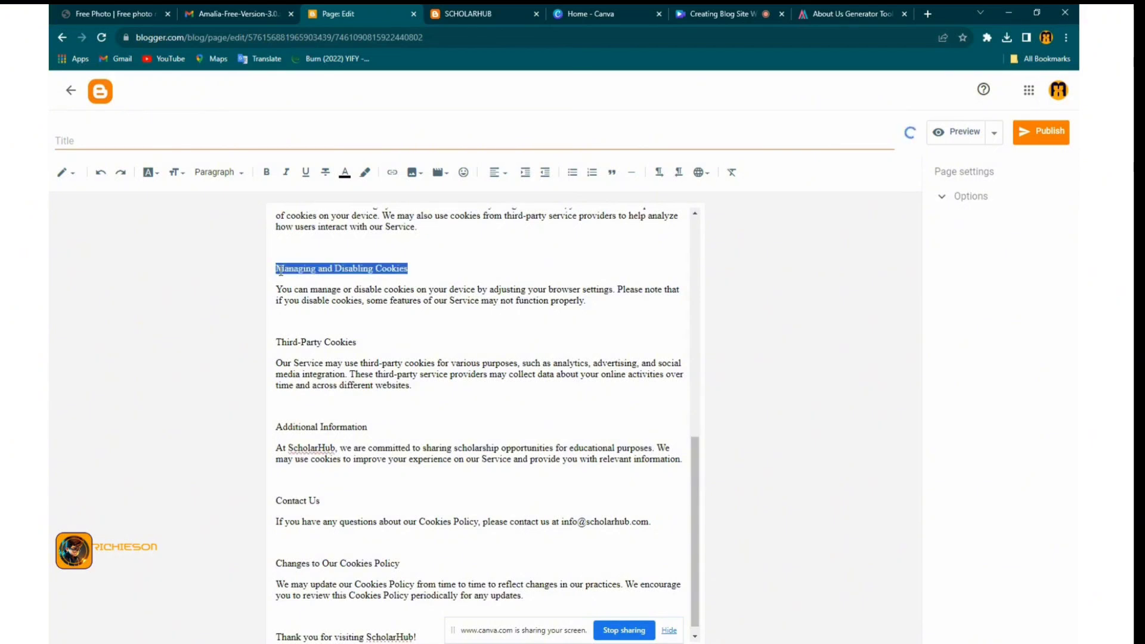
left_click(237, 174)
left_click(241, 252)
left_click(270, 281)
left_click(348, 331)
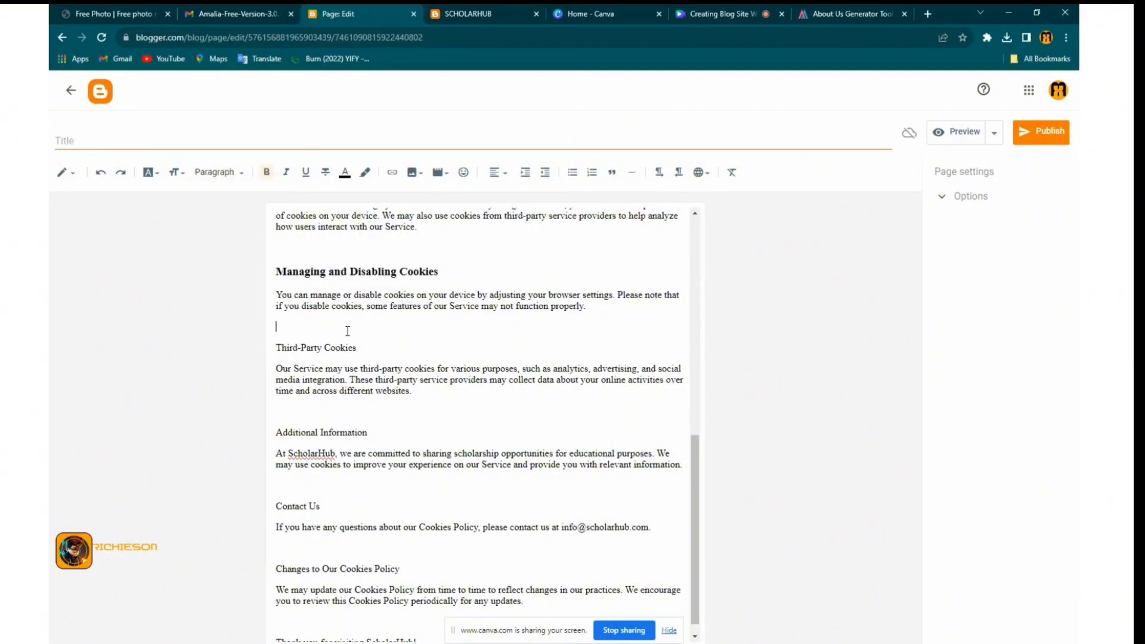
left_click_drag(363, 347, 275, 347)
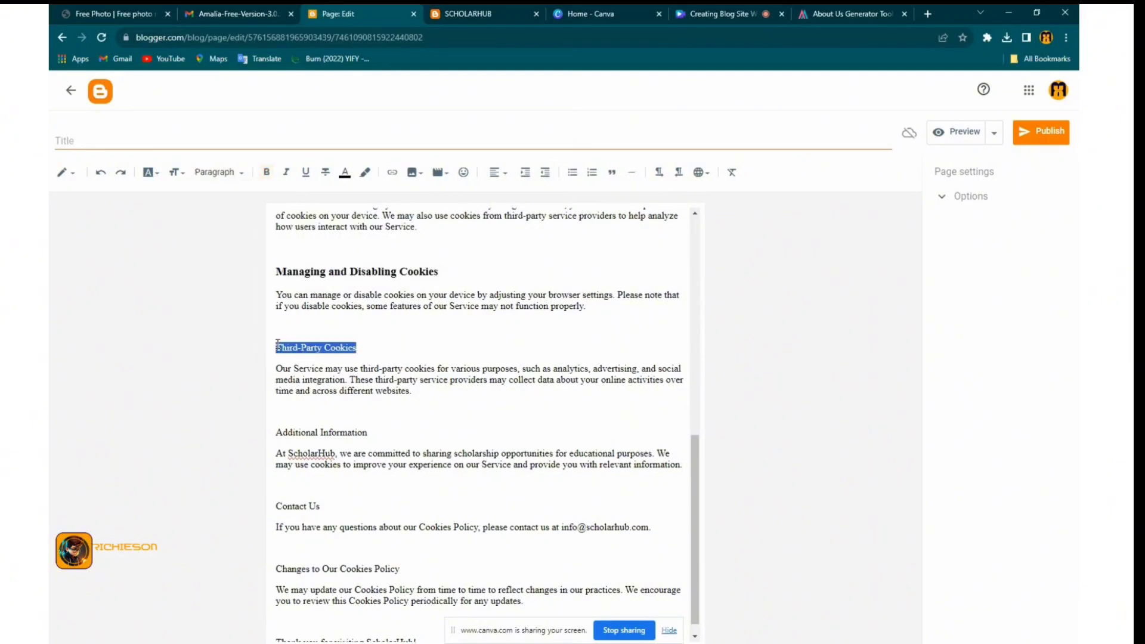
left_click(217, 173)
left_click(241, 252)
Turn 'Additional Information' into a minor heading
left_click_drag(368, 438, 275, 441)
left_click(227, 173)
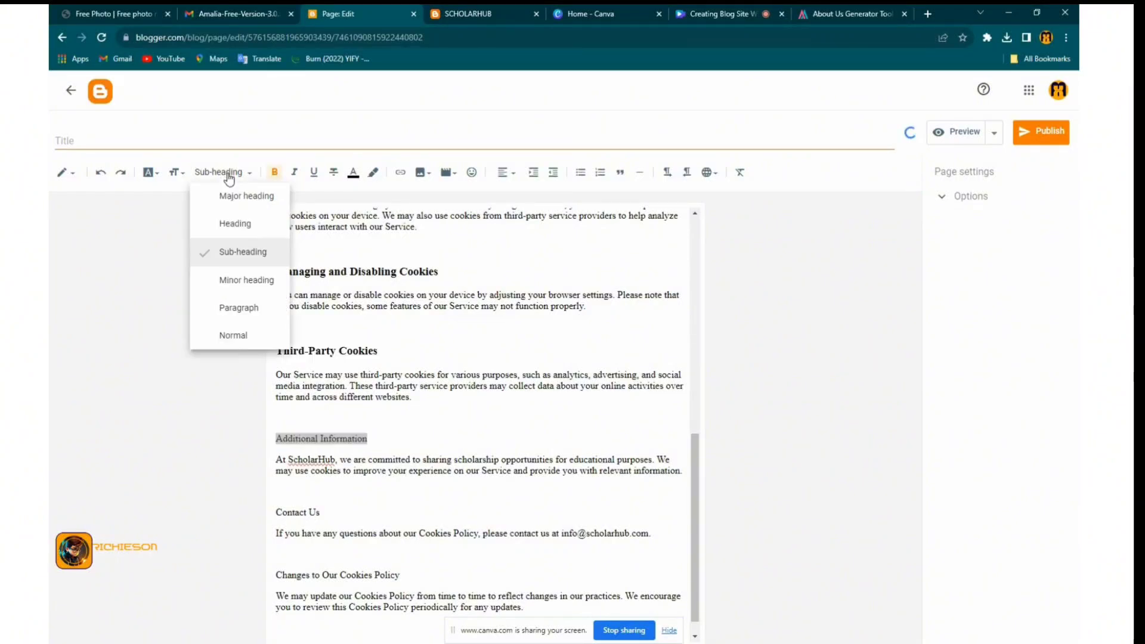
left_click(242, 279)
left_click(403, 432)
Make 'Contact Us' and 'Changes to Our Cookies Policy' sub-headings
scroll(350, 475, "down", 1)
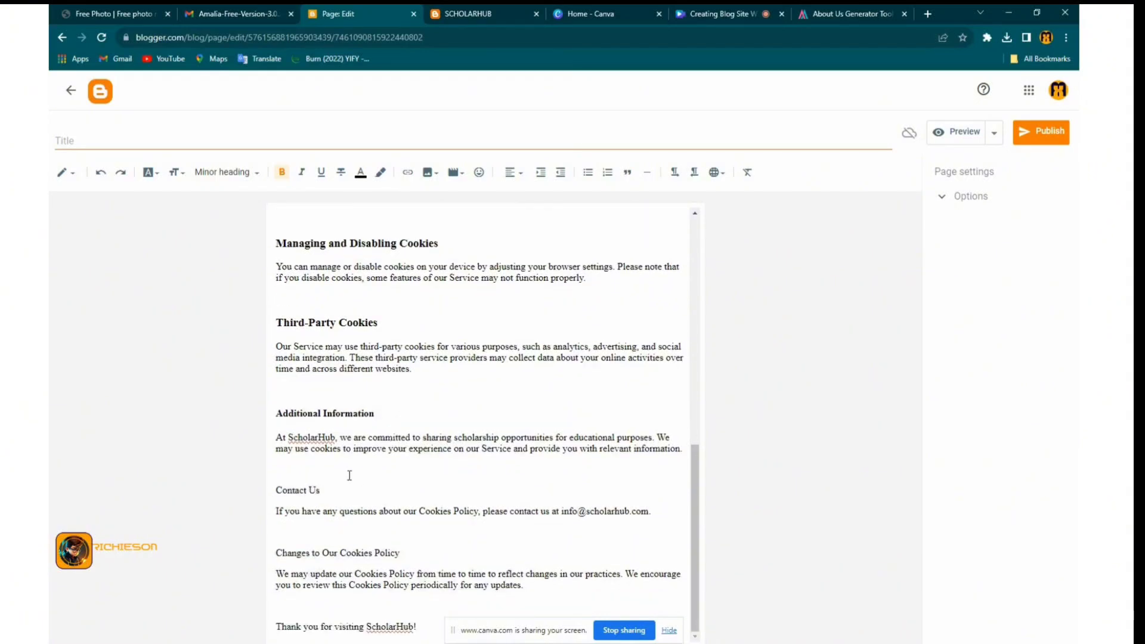
left_click_drag(305, 494, 275, 490)
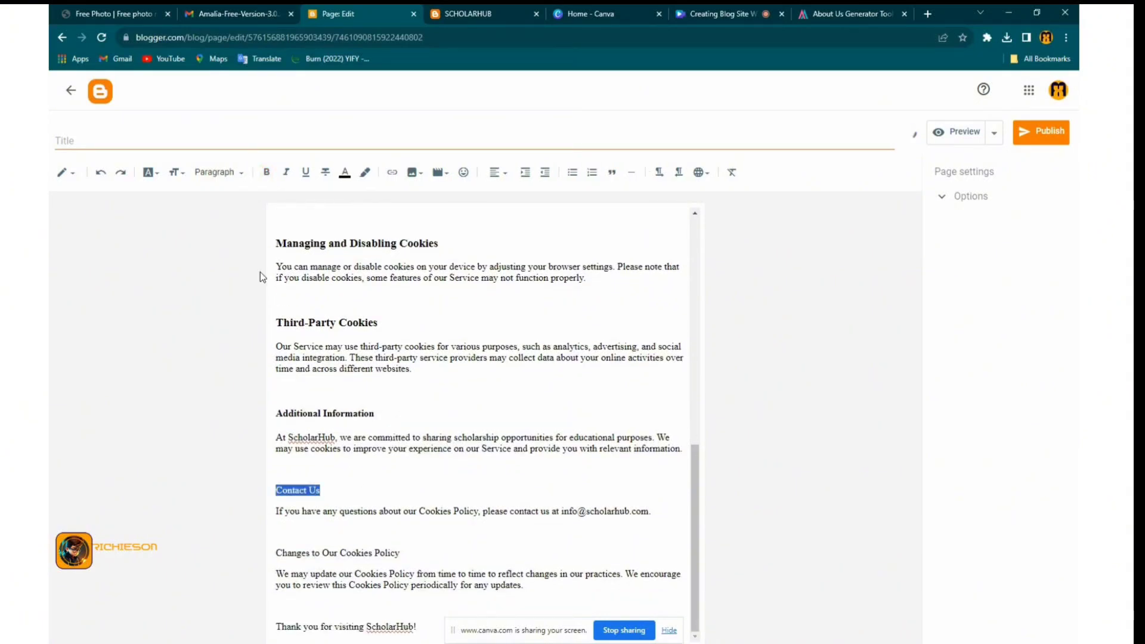
left_click(218, 172)
left_click(250, 258)
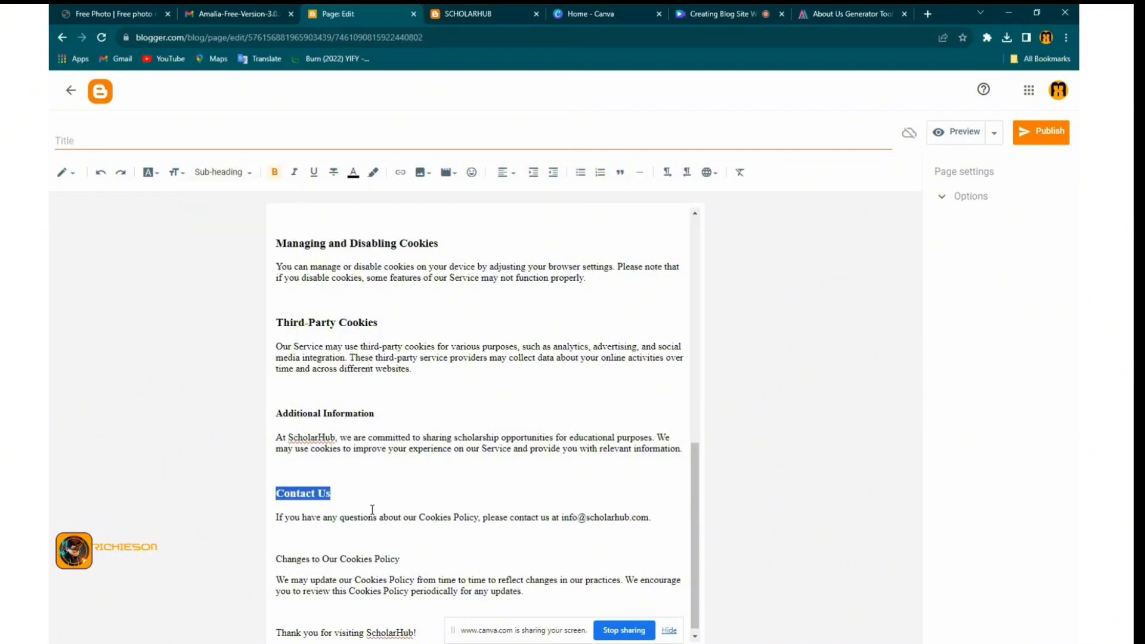
left_click(396, 556)
left_click_drag(408, 558, 279, 560)
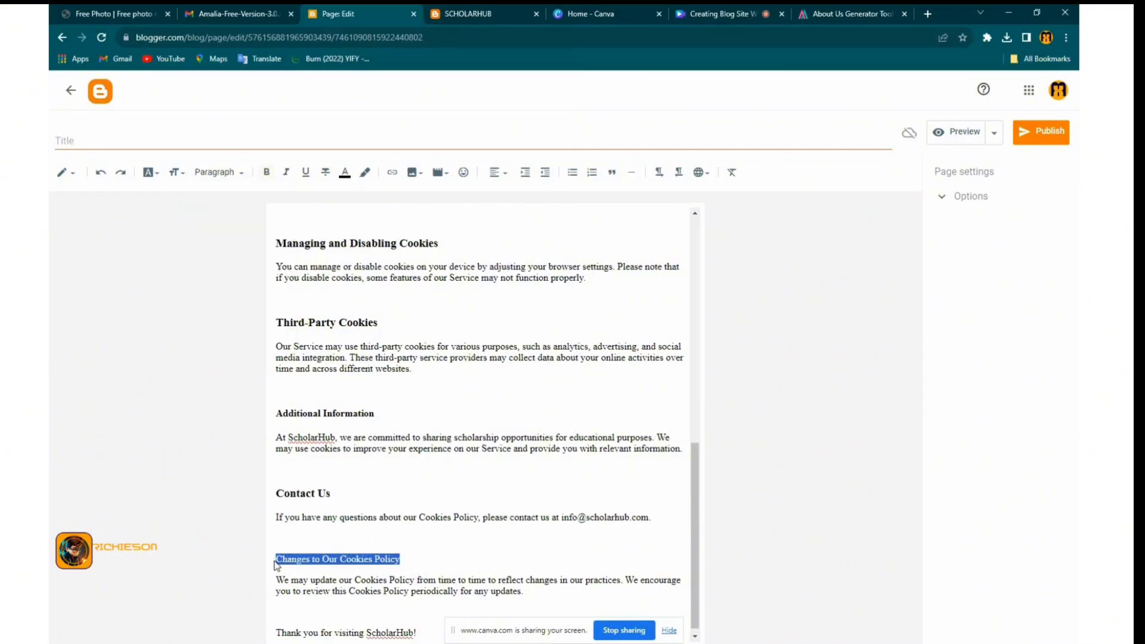
left_click(234, 173)
left_click(241, 251)
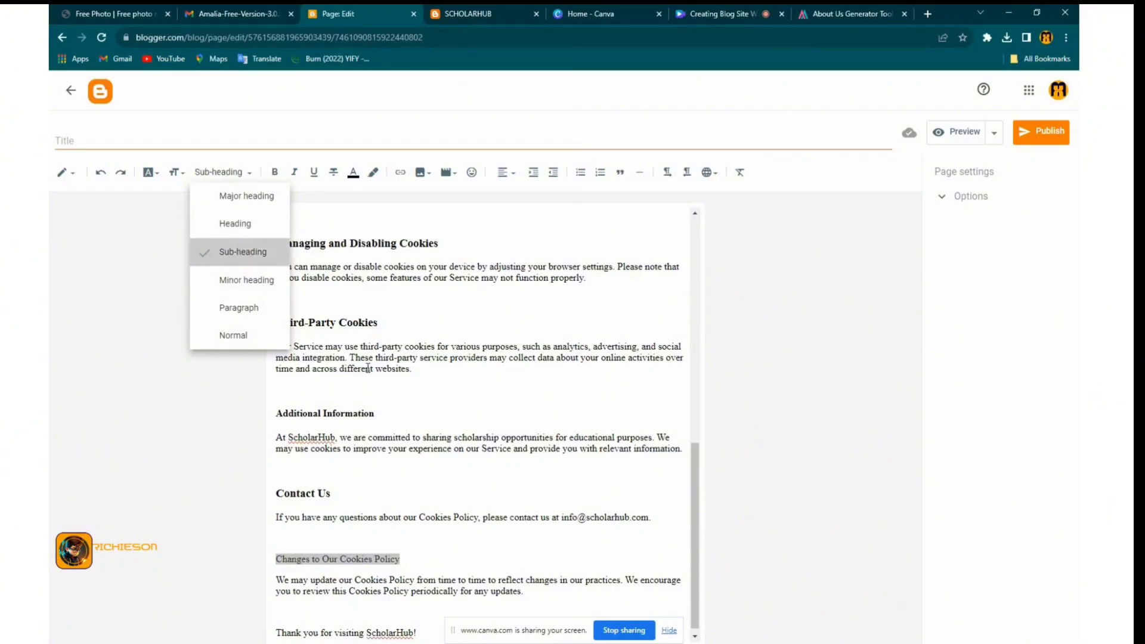
Make 'Types of Cookies We Use' a sub-heading
scroll(390, 382, "up", 10)
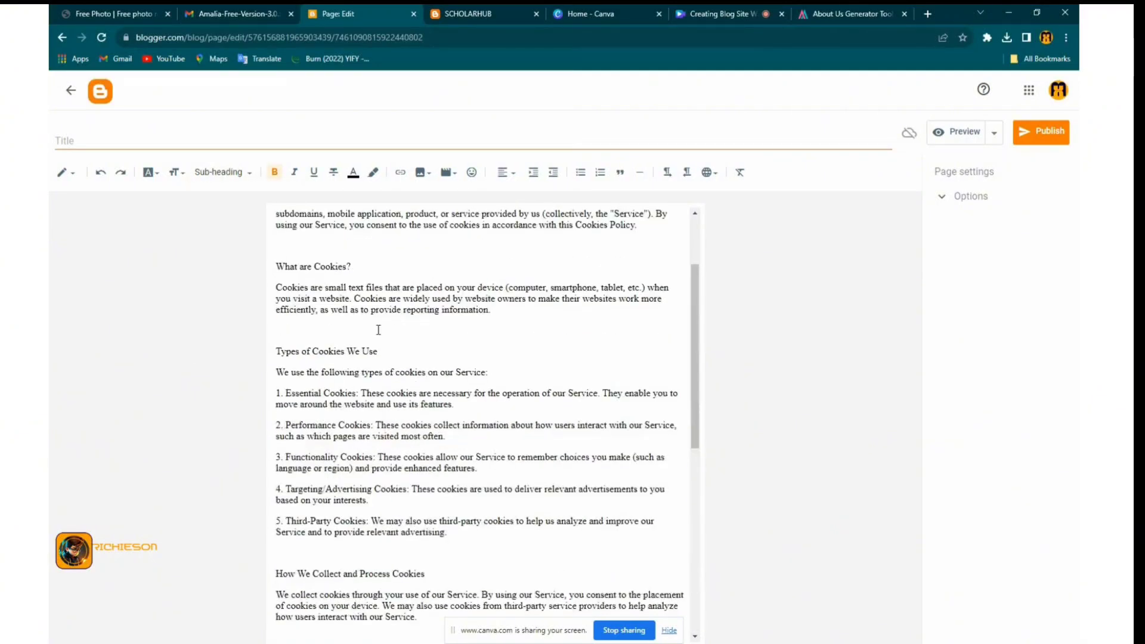
left_click_drag(381, 352, 276, 352)
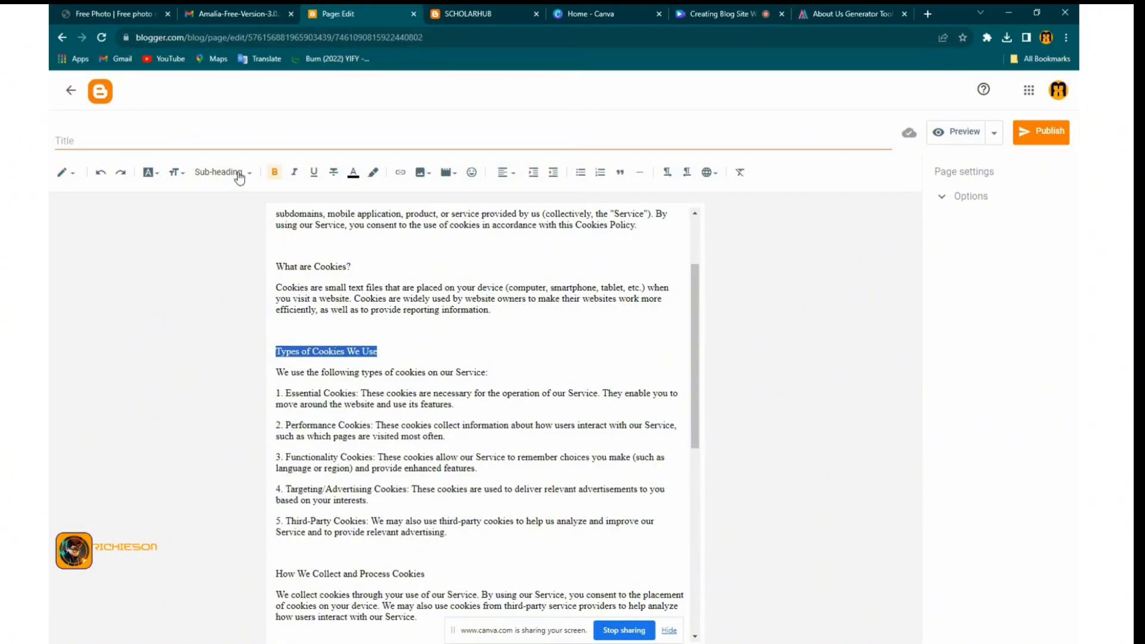
left_click(239, 174)
left_click(273, 252)
left_click(409, 357)
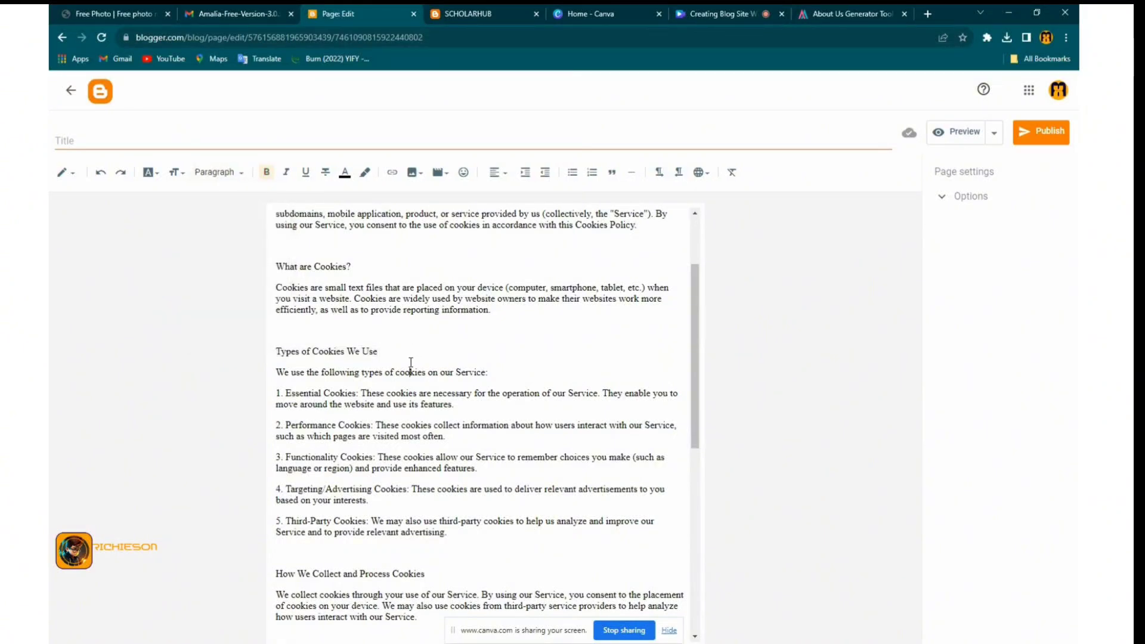
left_click_drag(378, 353, 267, 356)
left_click(235, 174)
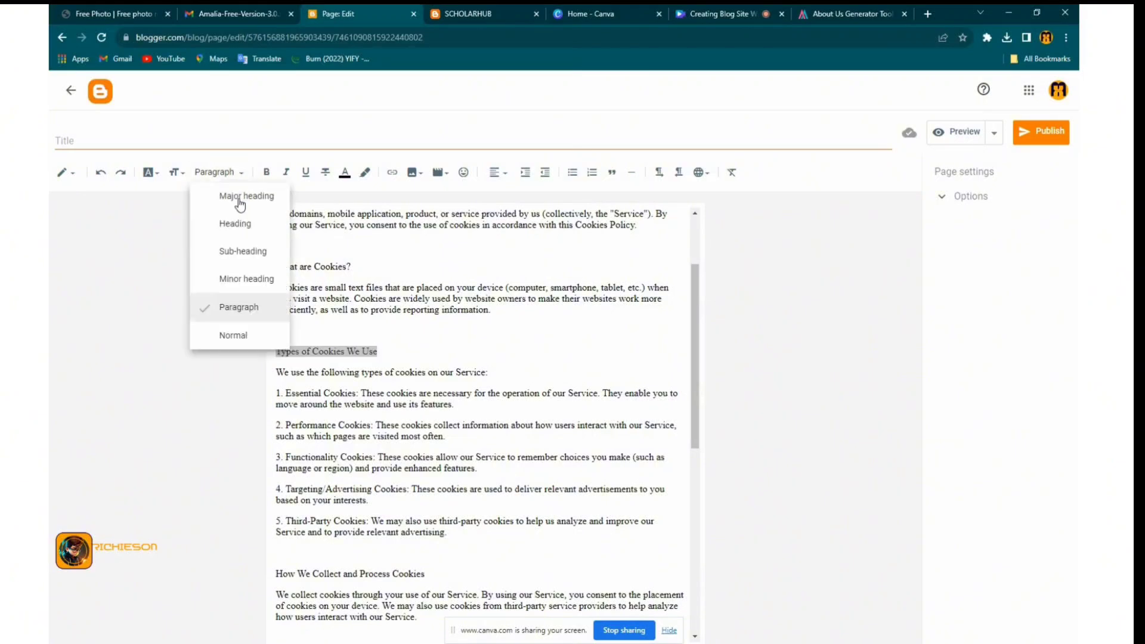
left_click(243, 262)
Bold the line introducing the cookie types
left_click_drag(487, 378, 276, 387)
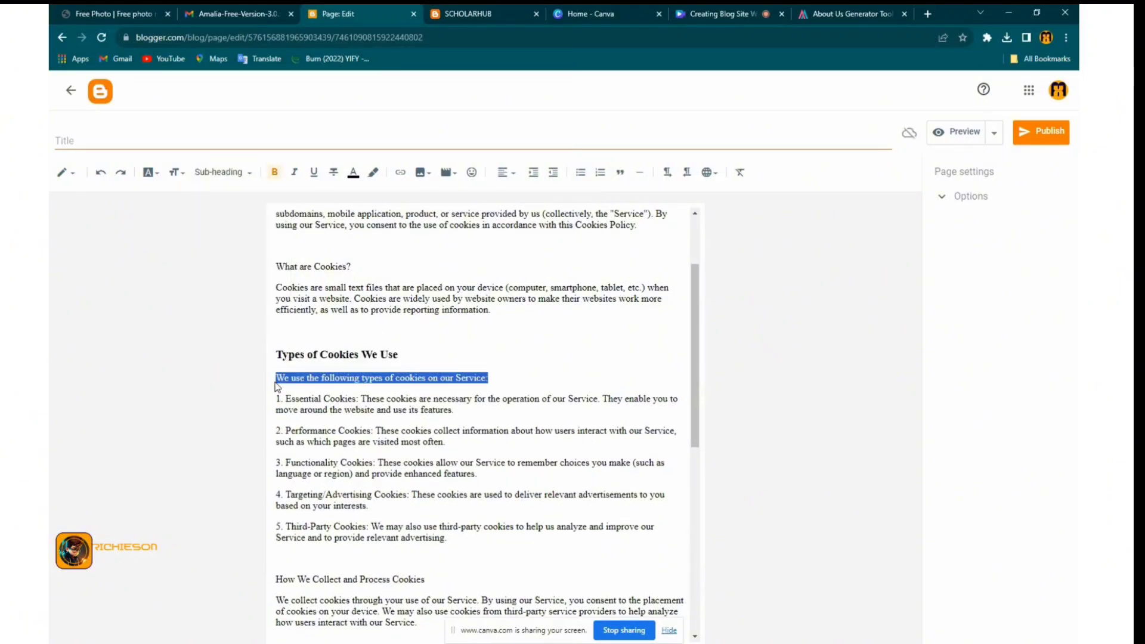
left_click(274, 173)
left_click(335, 328)
Make 'What are Cookies?' a sub-heading
left_click_drag(355, 266, 275, 266)
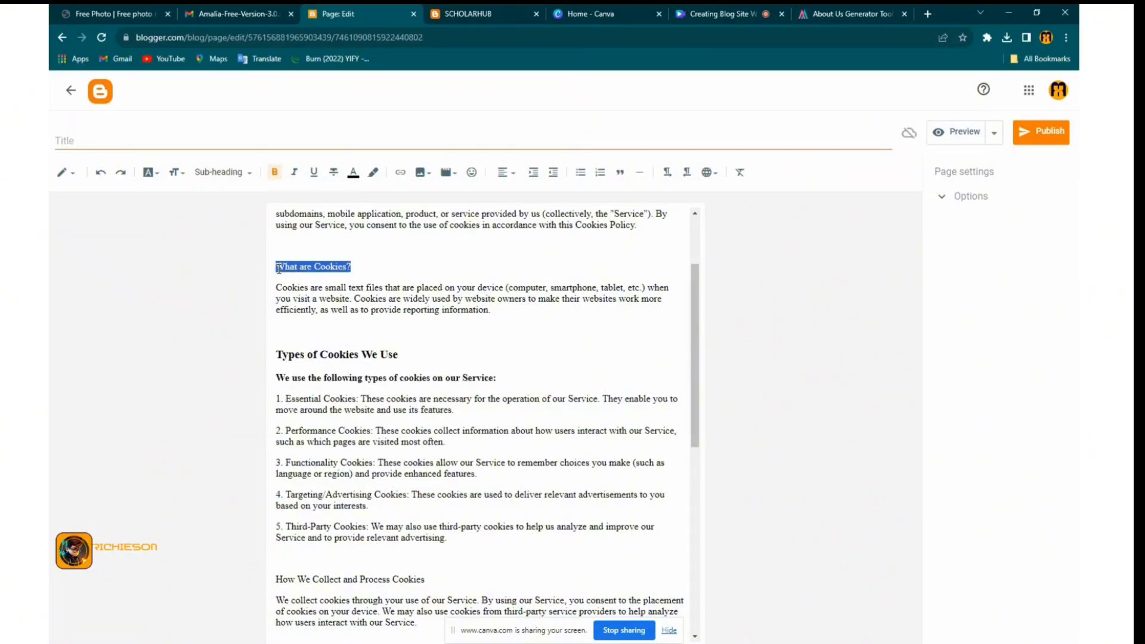
left_click(220, 172)
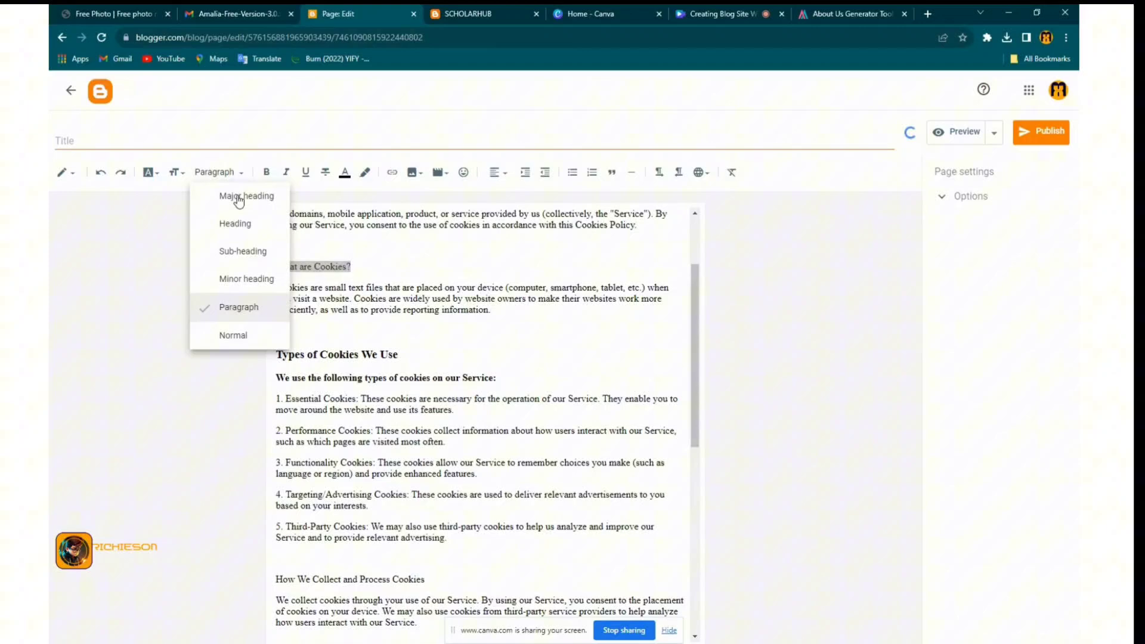
left_click(250, 251)
Delete the 'Effective Date: [Date]' line
scroll(389, 250, "up", 2)
left_click_drag(379, 266, 275, 263)
key("BackSpace")
key("BackSpace")
key("BackSpace")
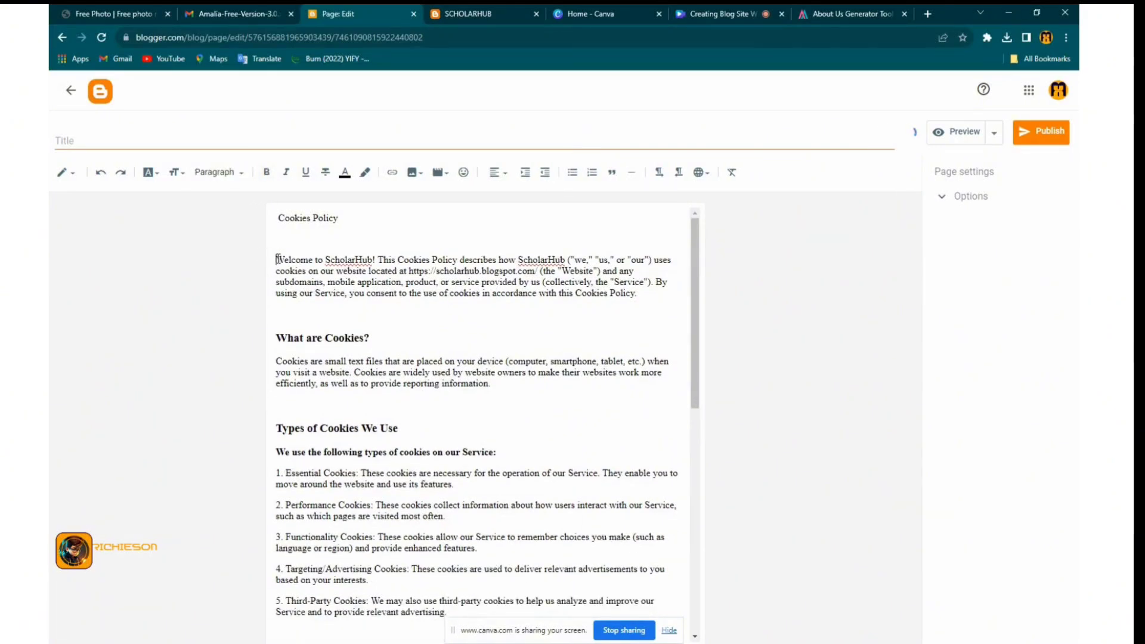
Move 'Cookies Policy' from the page body into the Title field, removing the blank line
key("BackSpace")
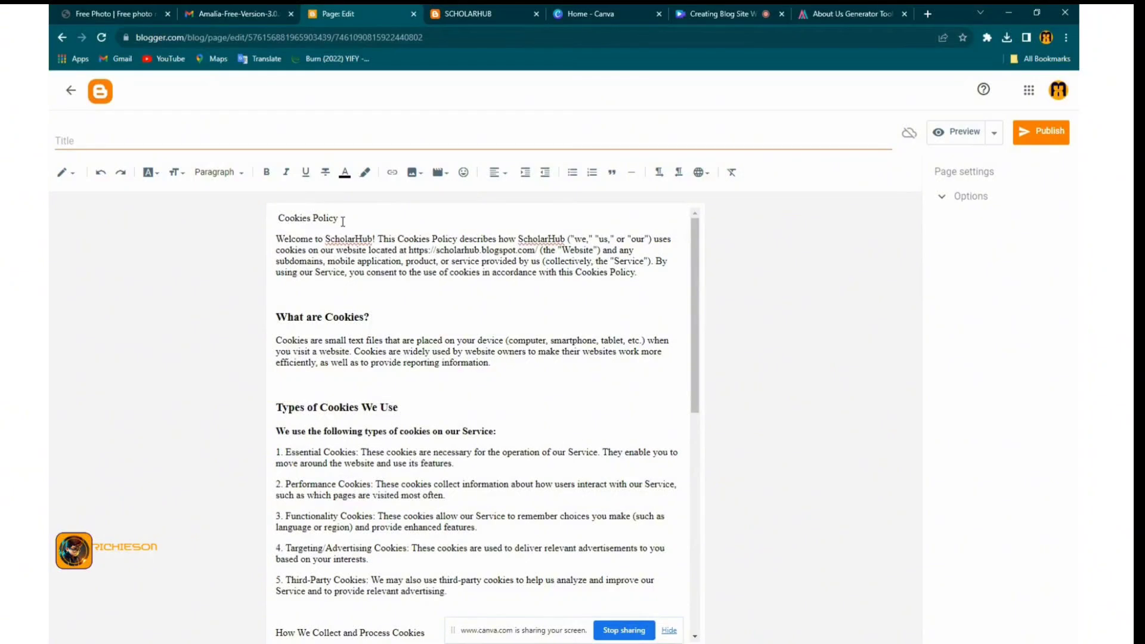
left_click_drag(339, 218, 278, 216)
right_click(280, 215)
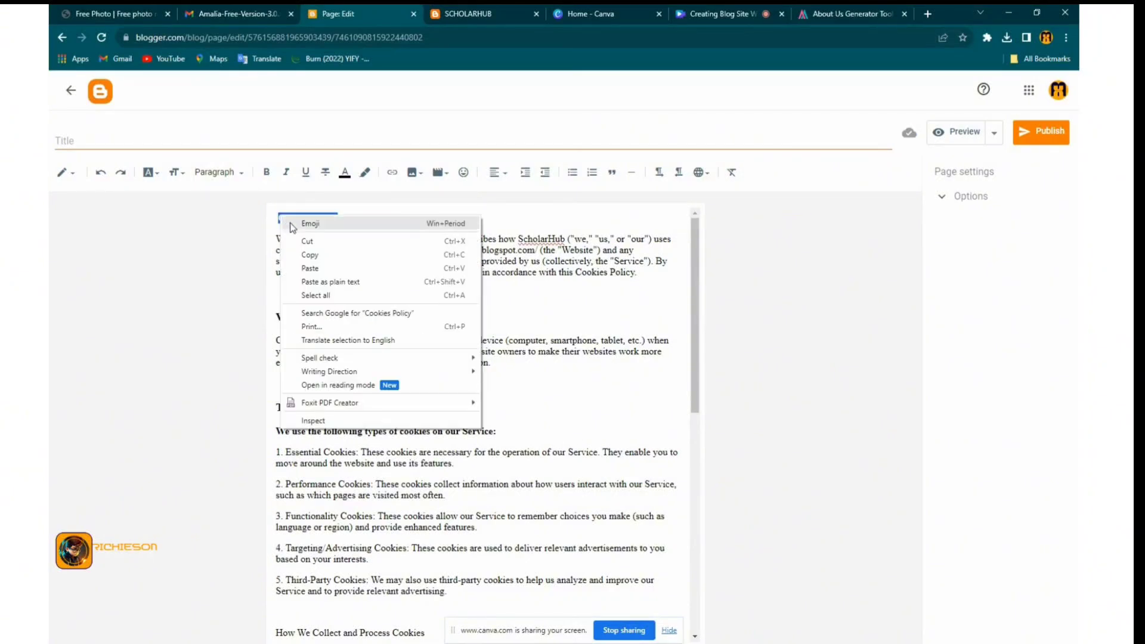
left_click(298, 242)
left_click(112, 141)
right_click(112, 141)
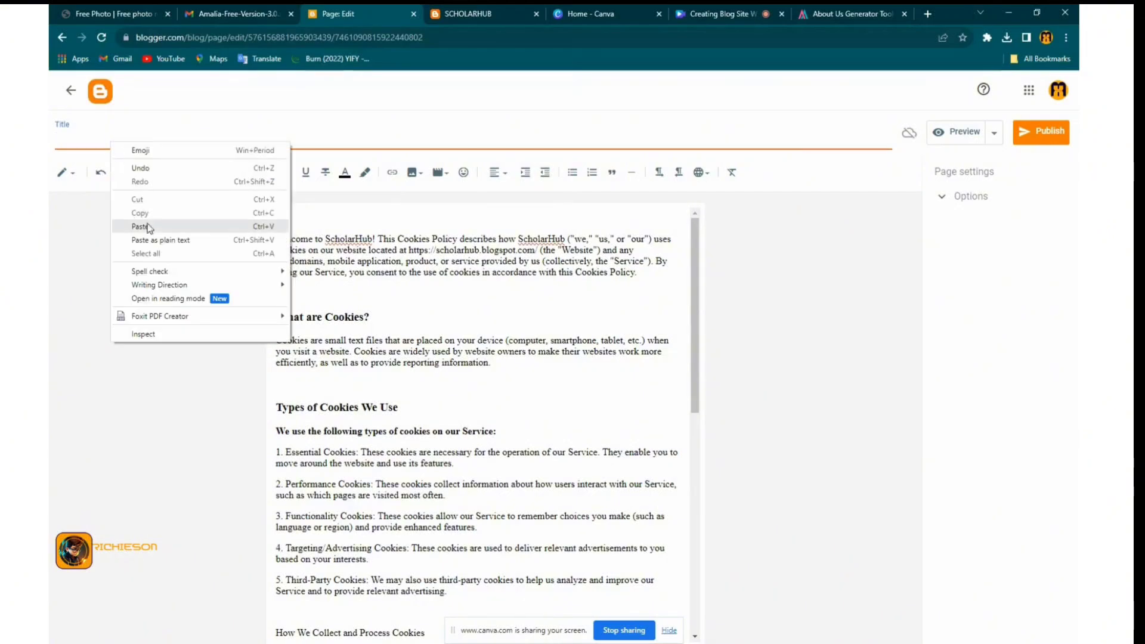
left_click(146, 227)
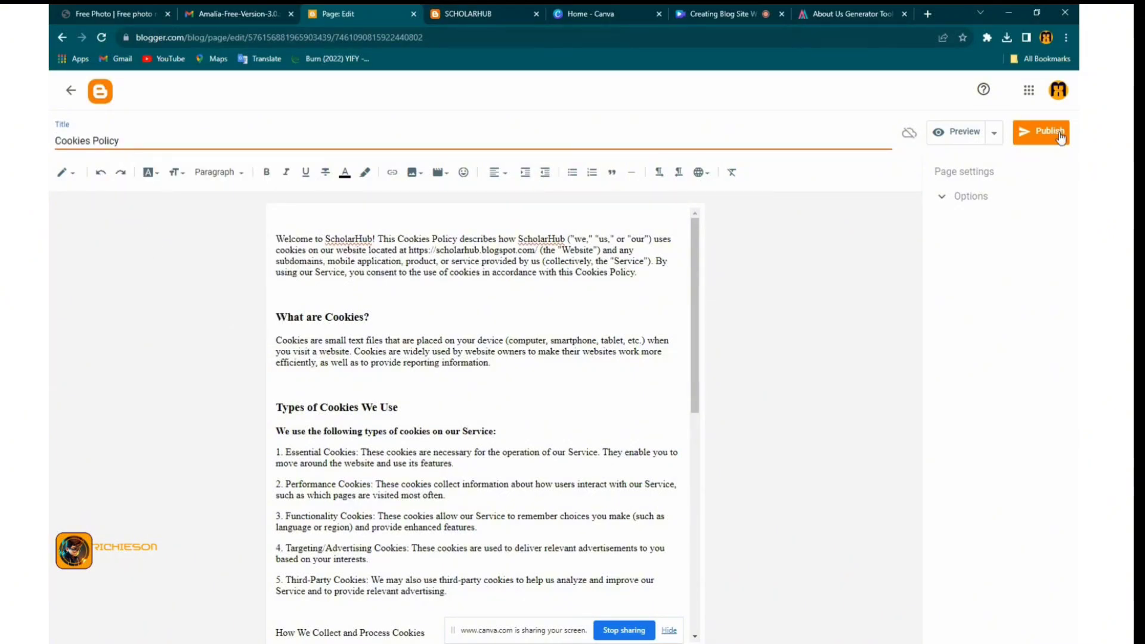
Publish the Cookies Policy page and open a new browser tab
left_click(1041, 132)
left_click(618, 395)
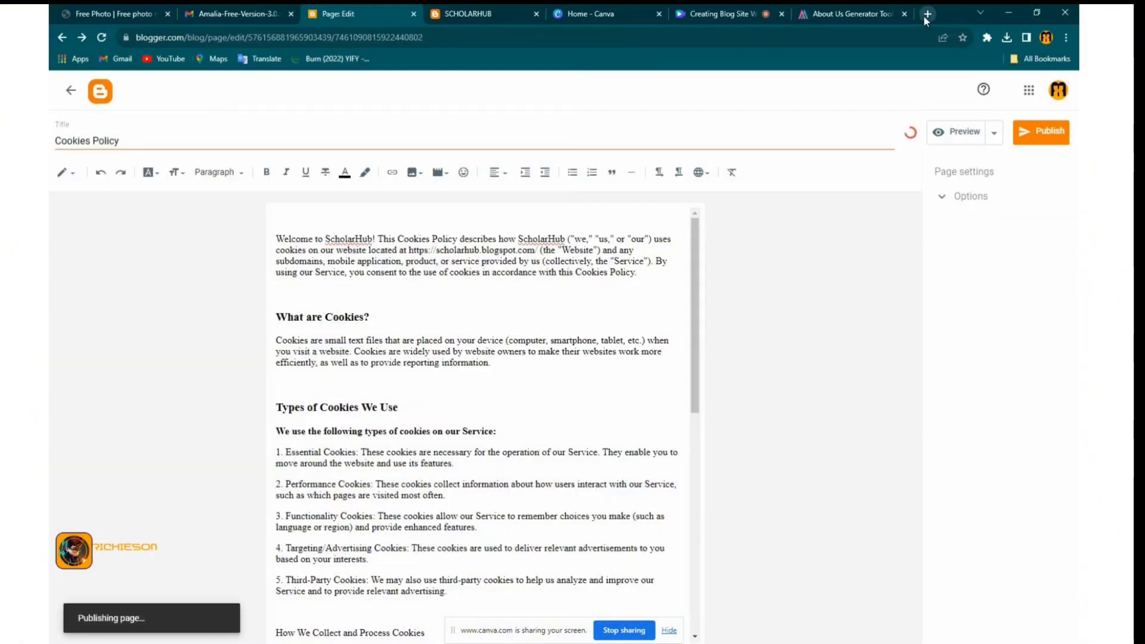
key("ctrl+t")
Google 'contact us generator' and go to the free Contact Us page generator result
left_click(682, 38)
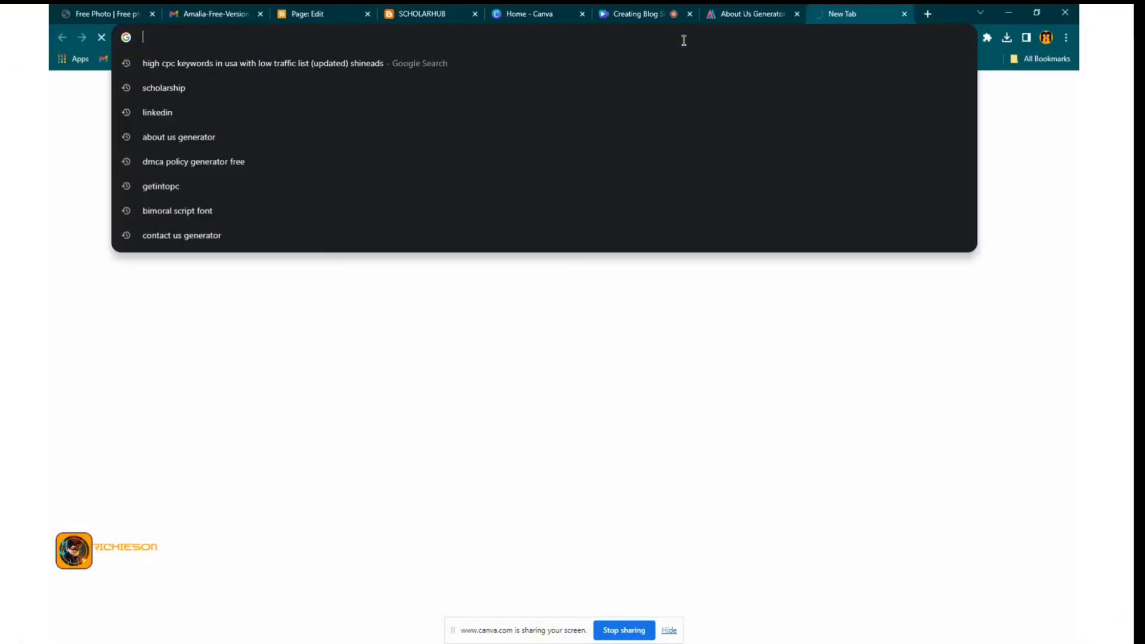
type("con")
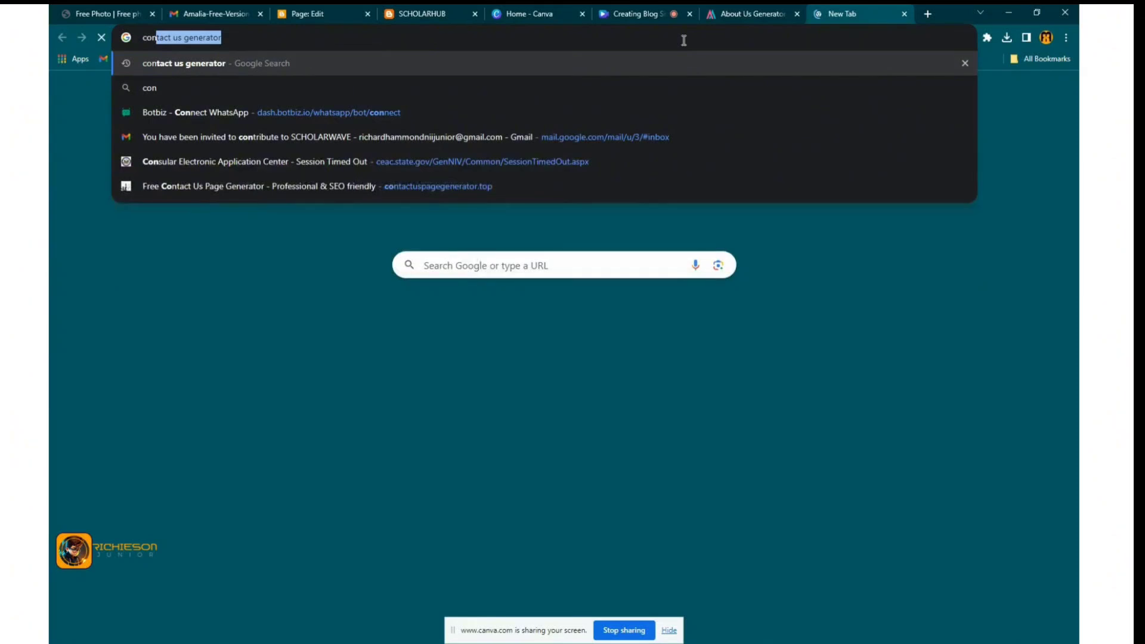
type("tact us")
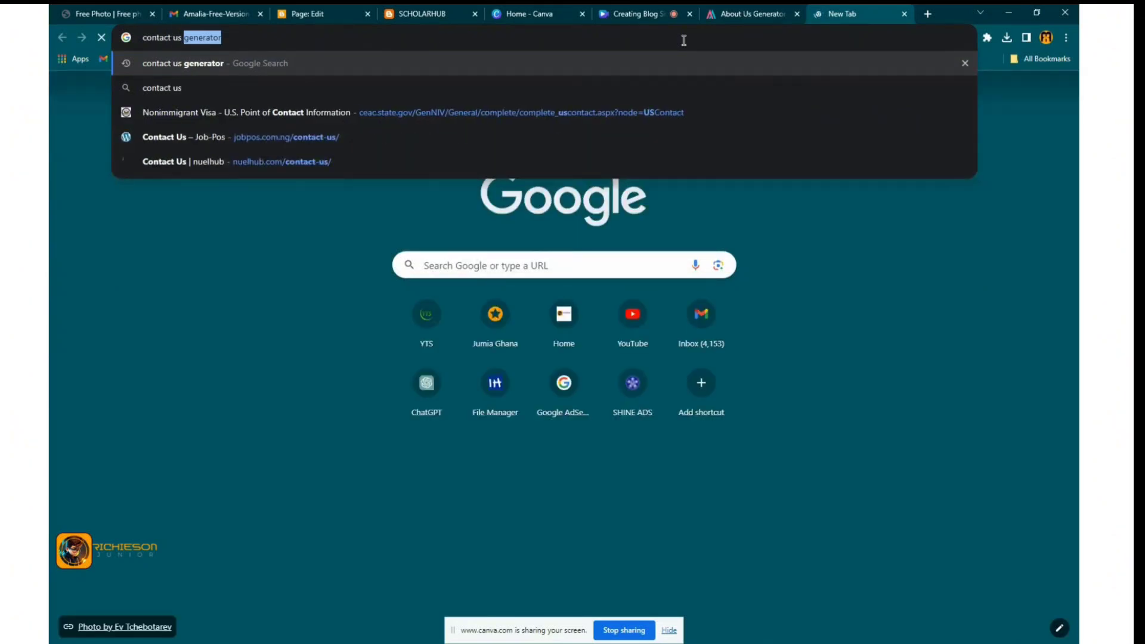
key("Return")
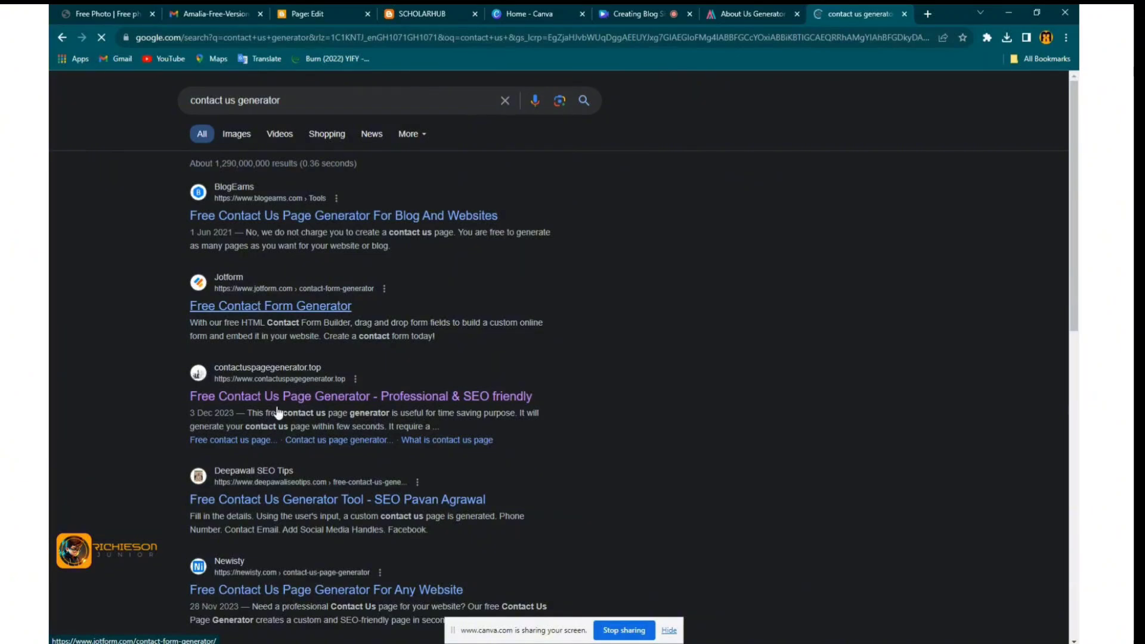
scroll(274, 487, "down", 2)
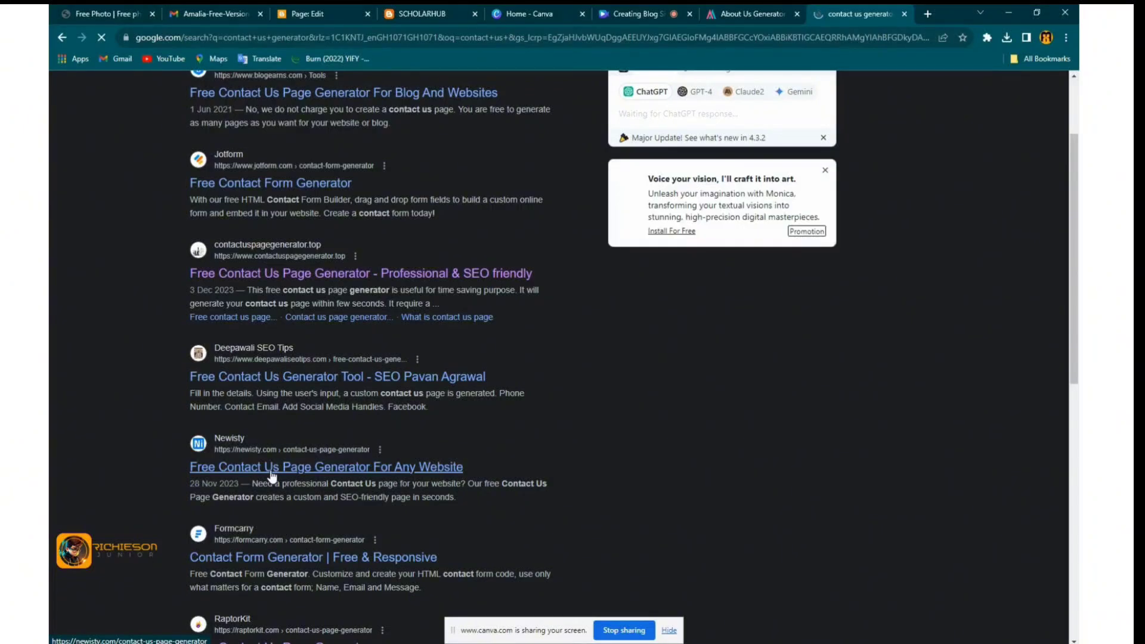
scroll(272, 476, "down", 8)
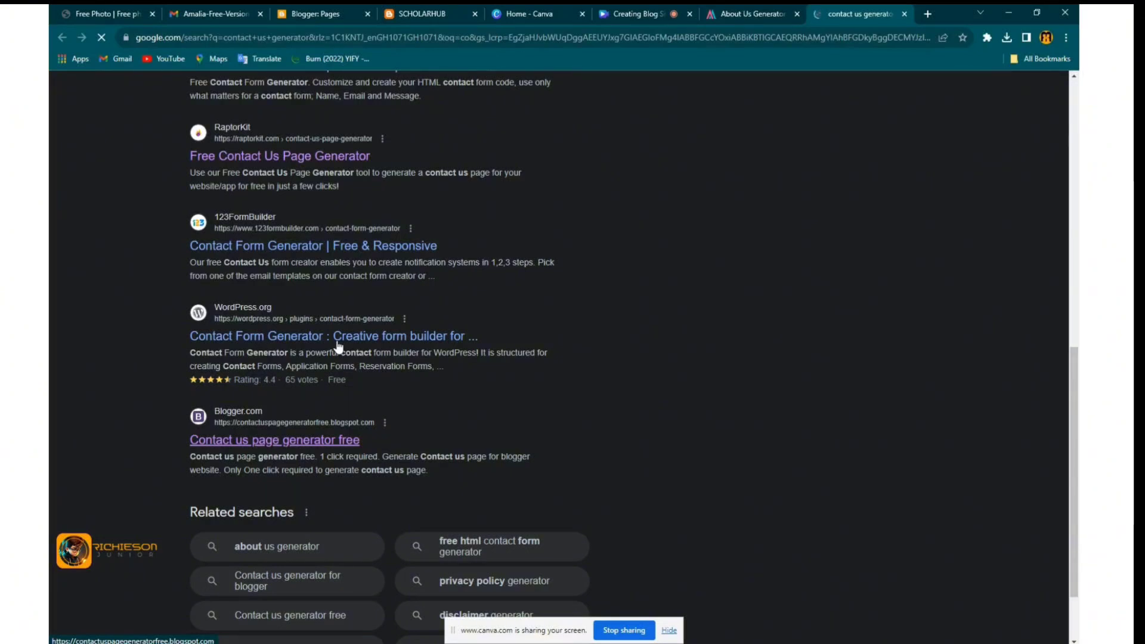
mouse_move(326, 18)
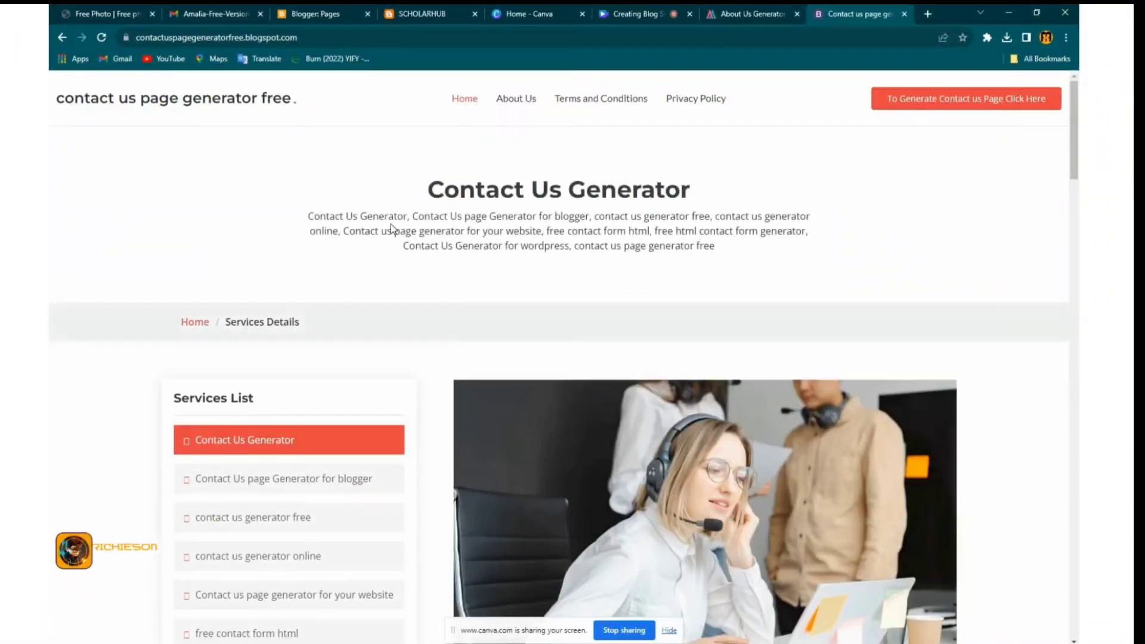
Go to the generator form and fill in the company name, Scholar Hub
scroll(367, 323, "down", 1)
scroll(367, 323, "down", 3)
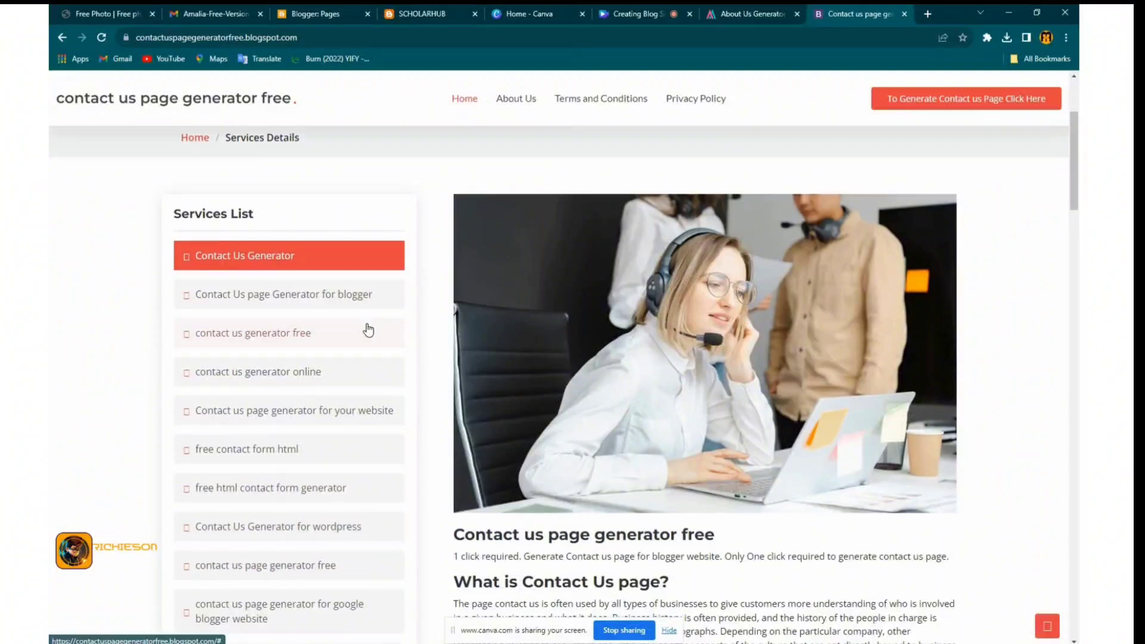
left_click(892, 113)
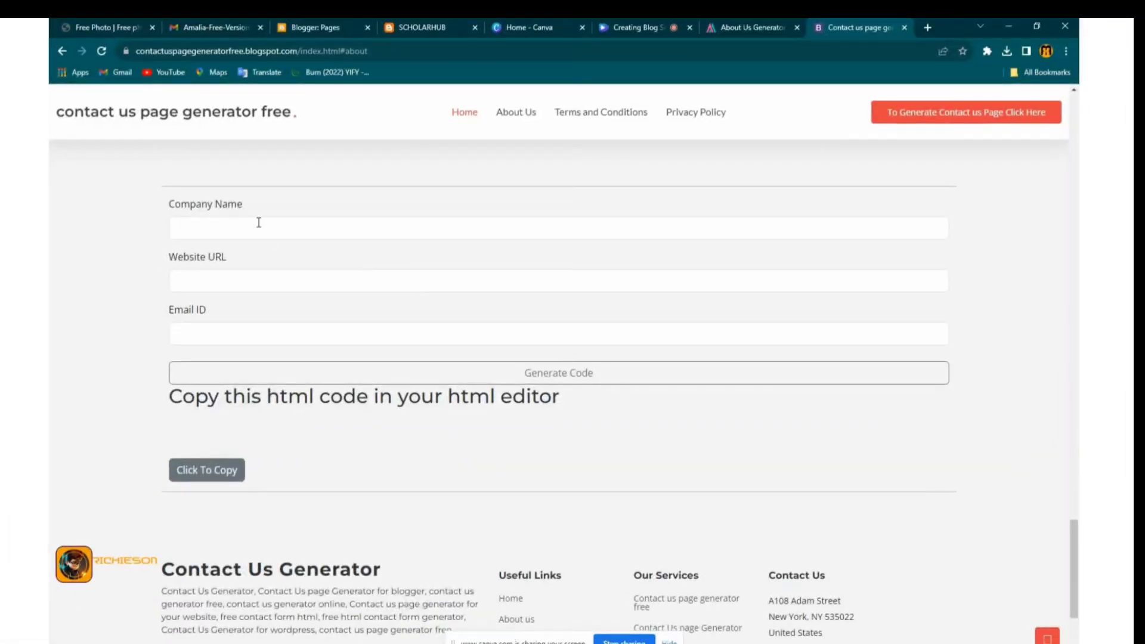
left_click(260, 225)
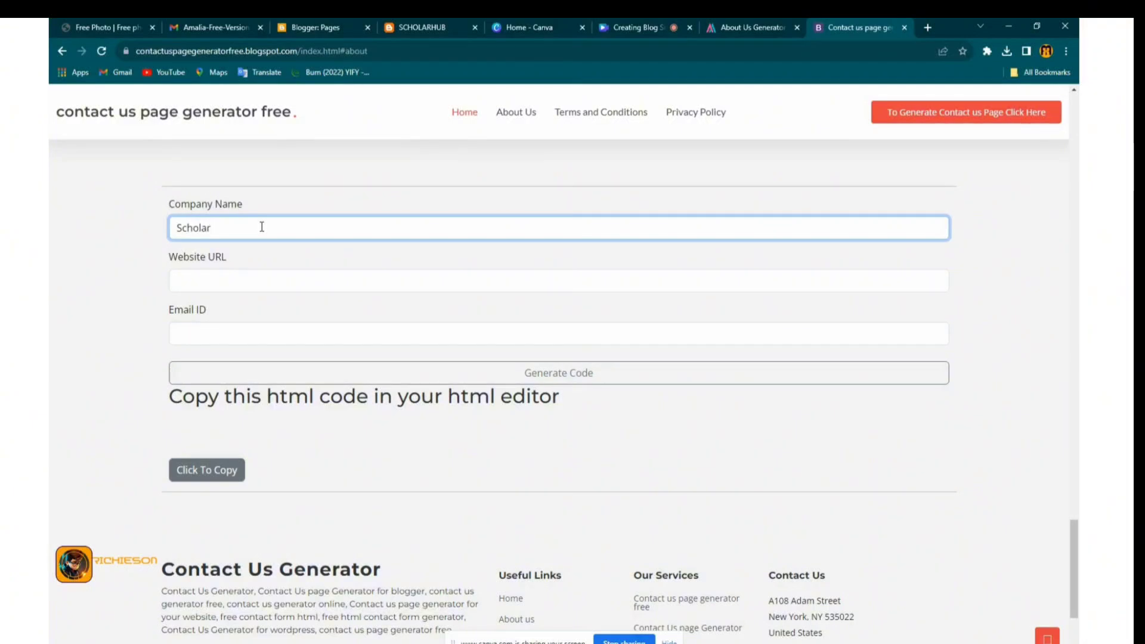
Copy the ScholarHub blog address from its tab into the Website URL field
left_click(241, 282)
right_click(241, 285)
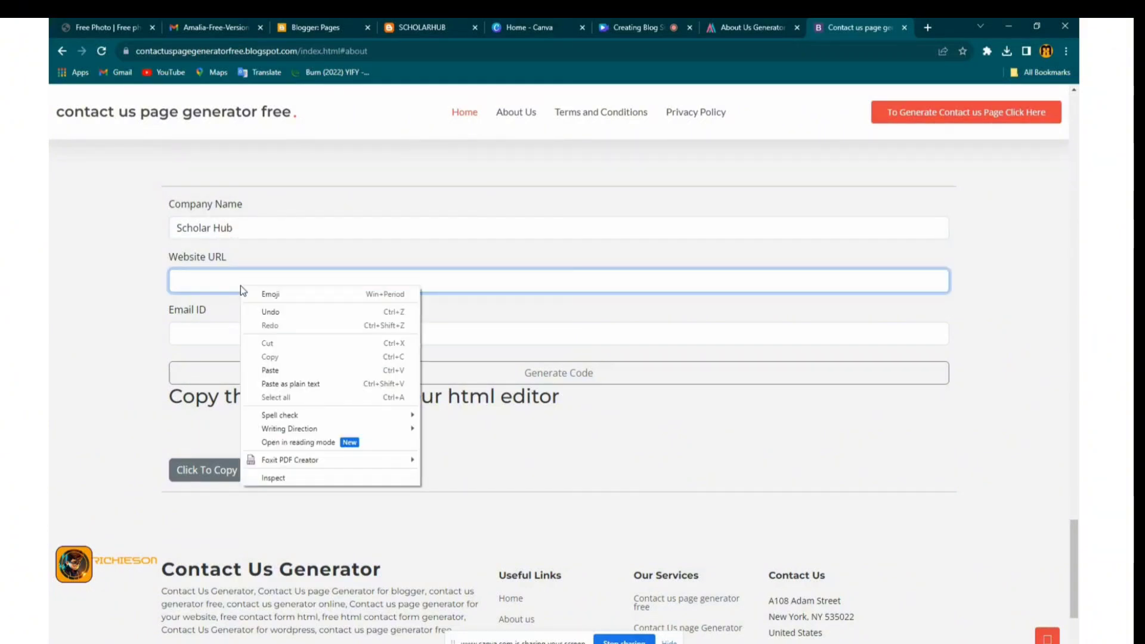
left_click(262, 372)
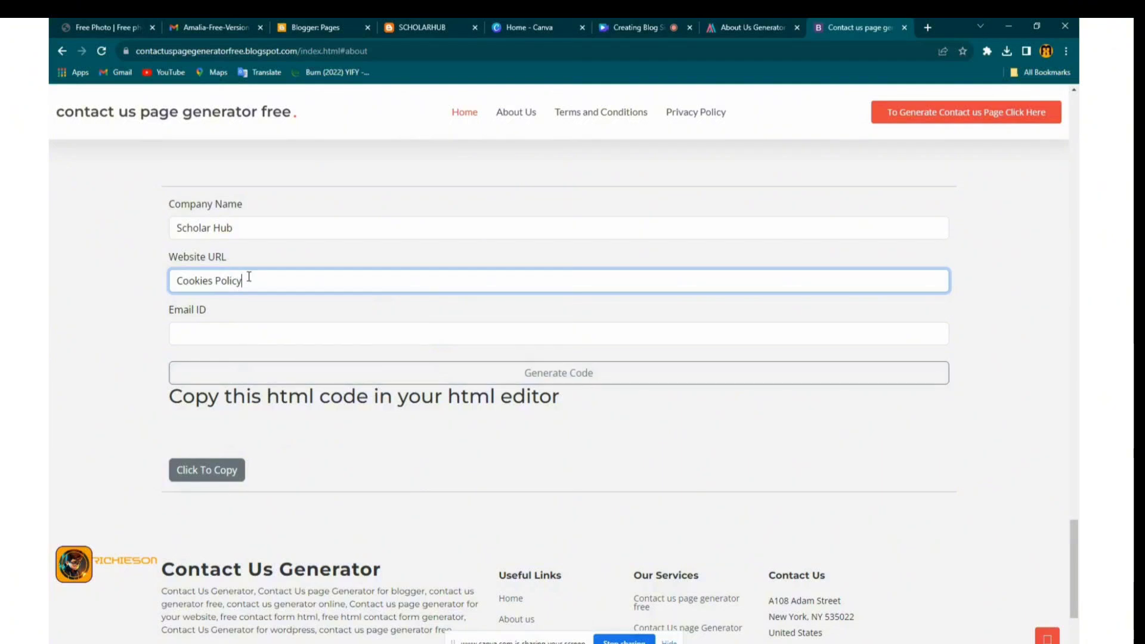
key("ctrl+a")
left_click(410, 25)
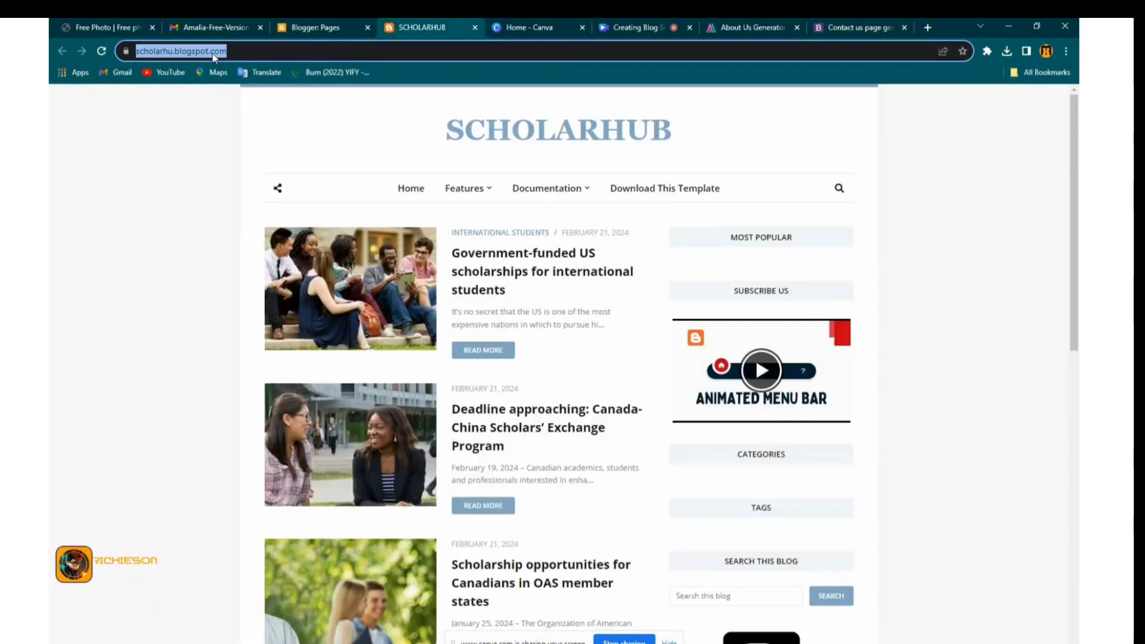
right_click(209, 53)
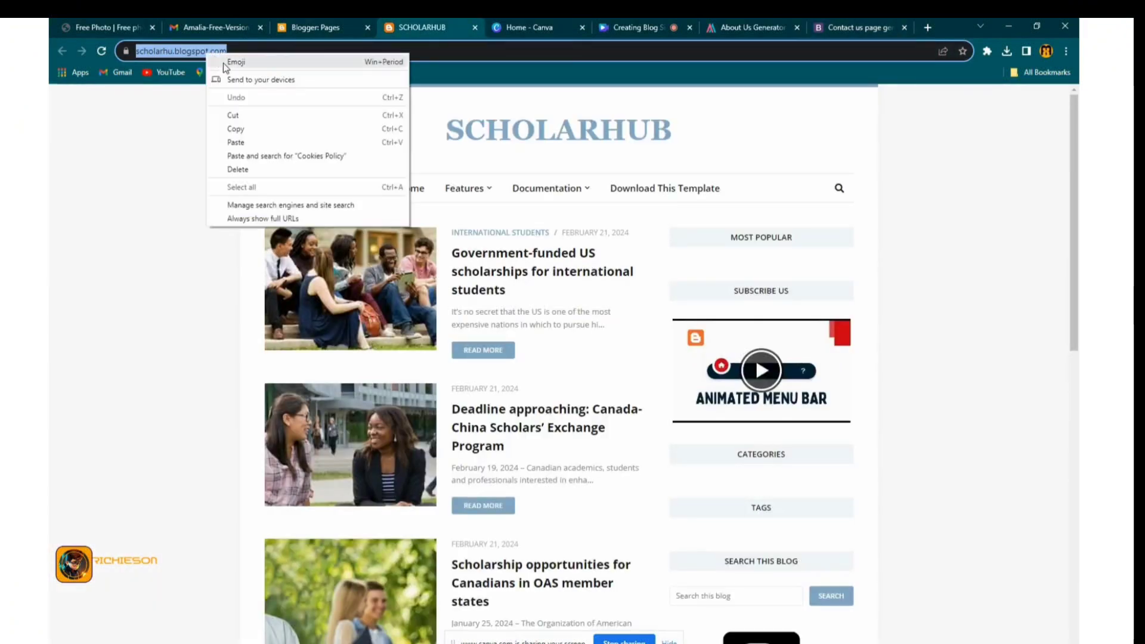
left_click(844, 26)
right_click(236, 285)
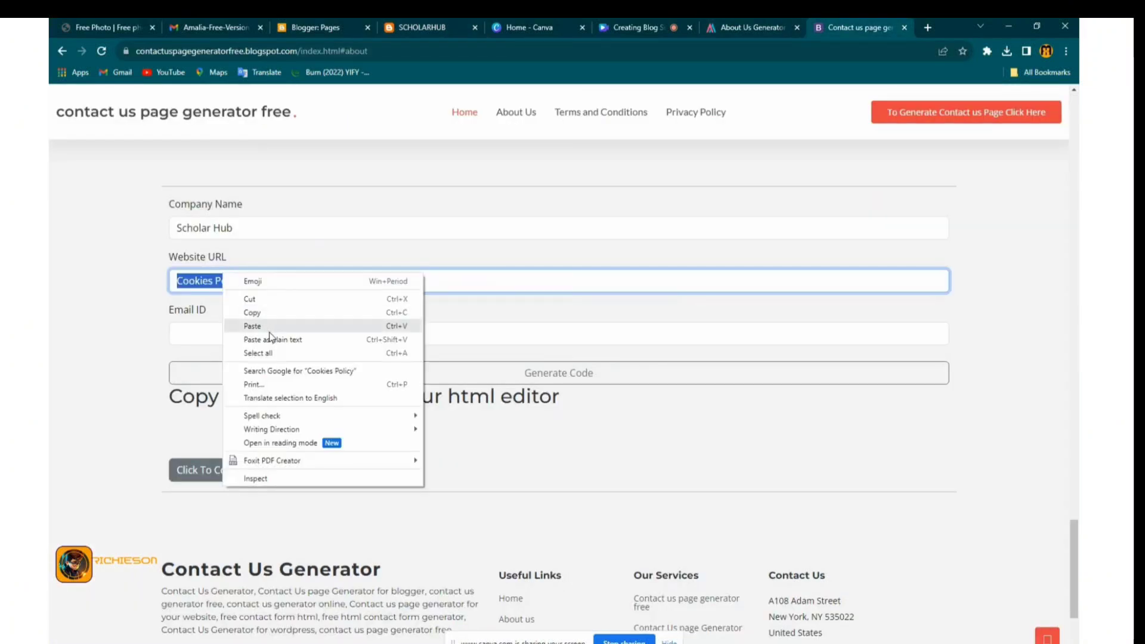
left_click(252, 326)
Enter an info@ contact e-mail built from the blog domain, then generate and copy the HTML code
left_click(251, 332)
type("i")
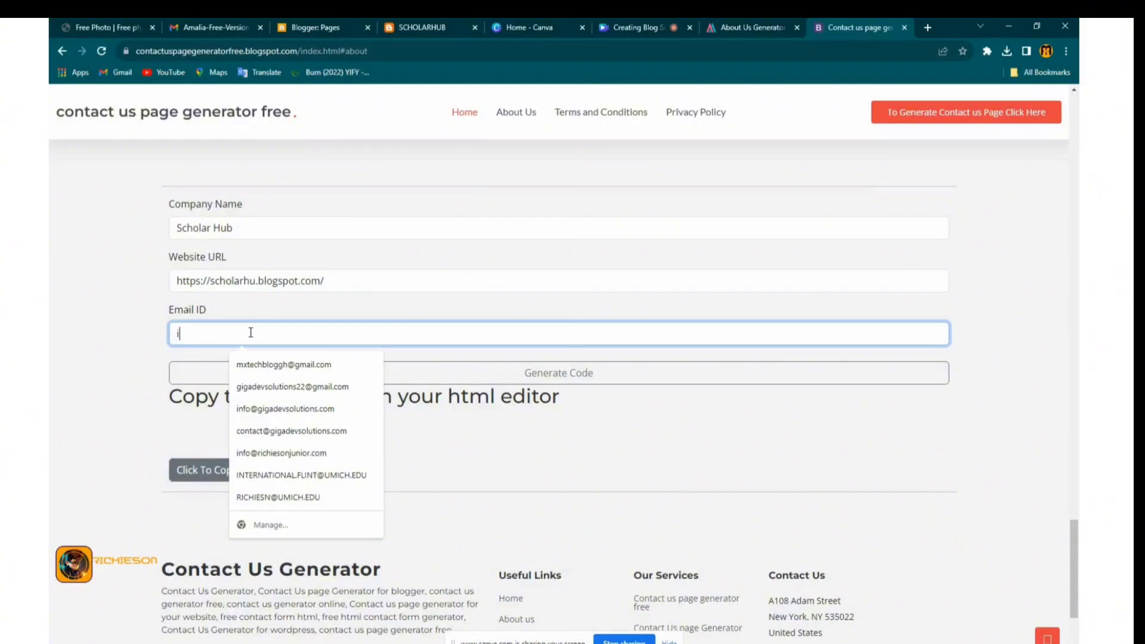
type("nfo")
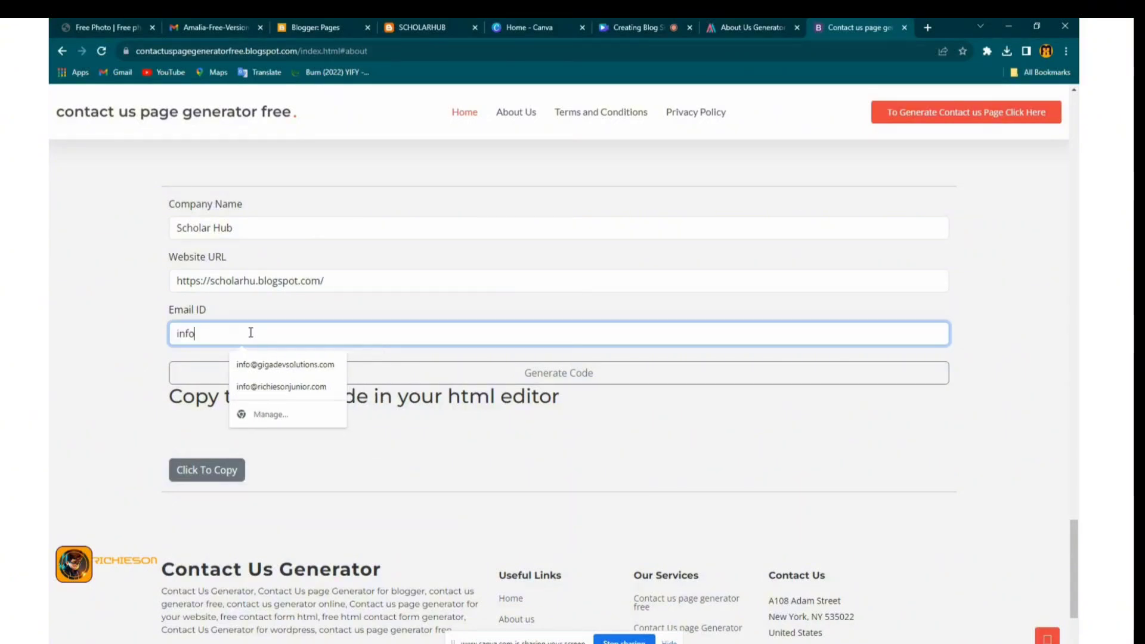
type("@")
key("ctrl+v")
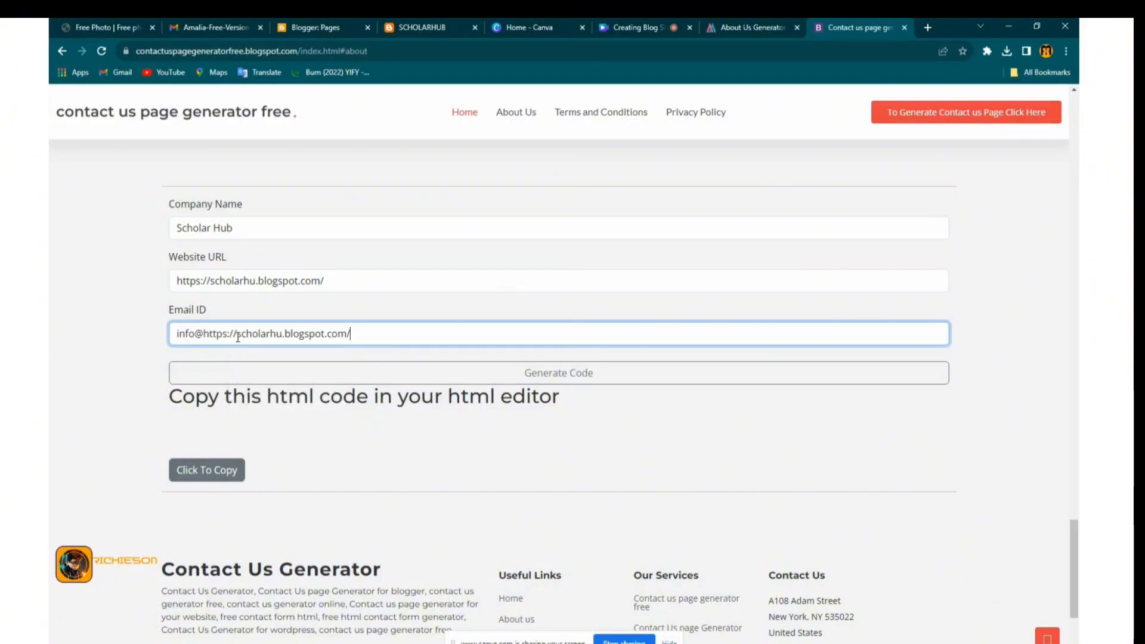
left_click_drag(237, 334, 202, 334)
key("BackSpace")
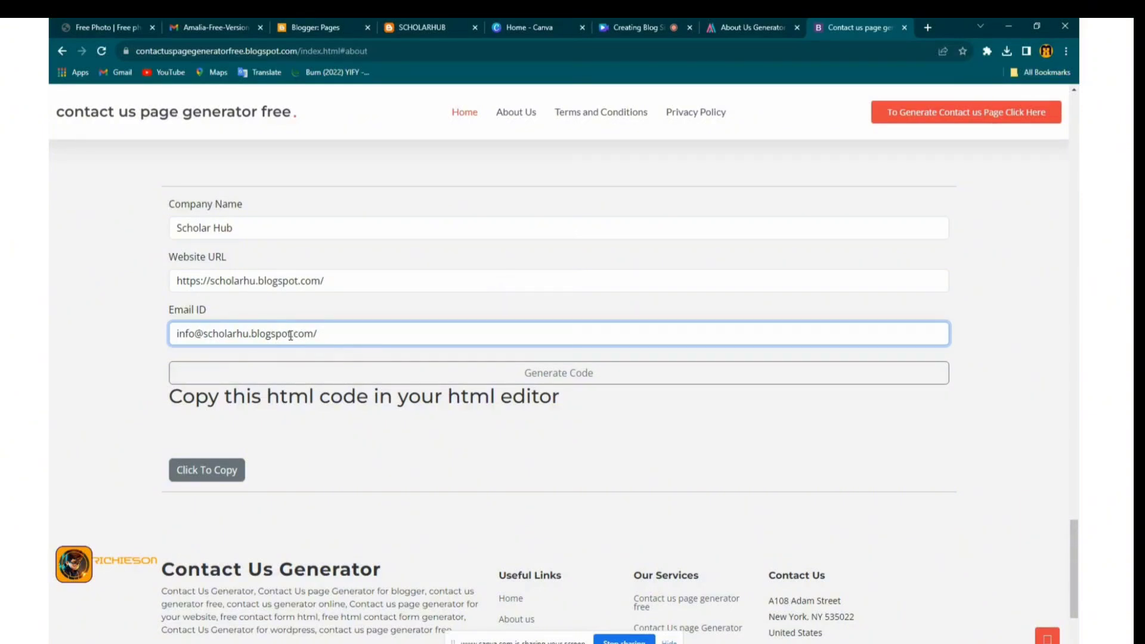
left_click_drag(293, 334, 250, 334)
key("BackSpace")
key("BackSpace")
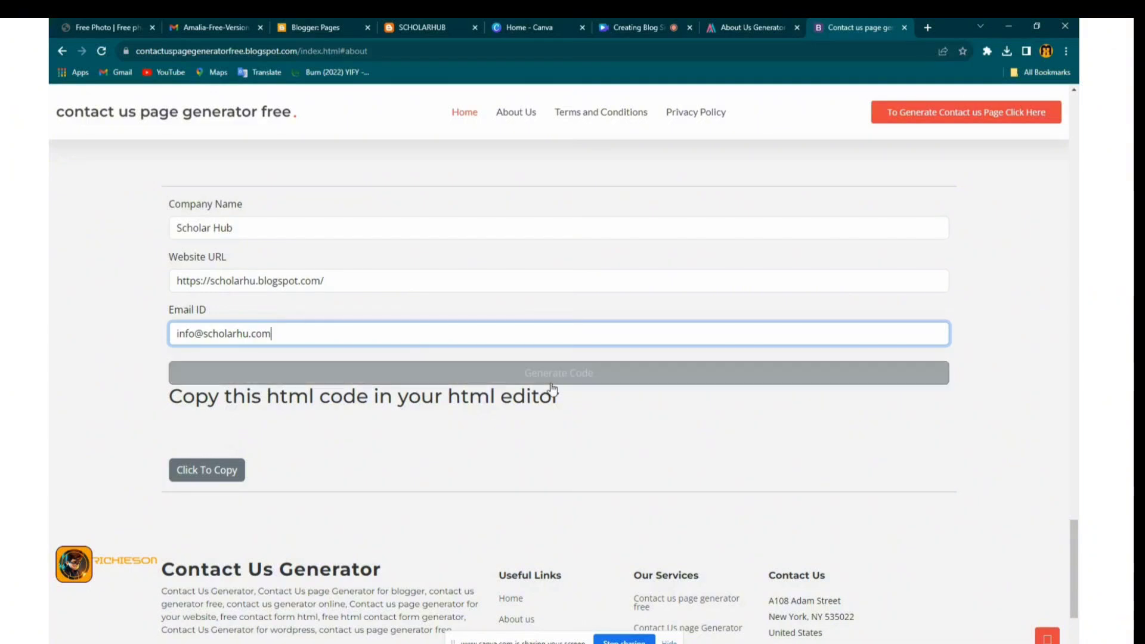
left_click(579, 381)
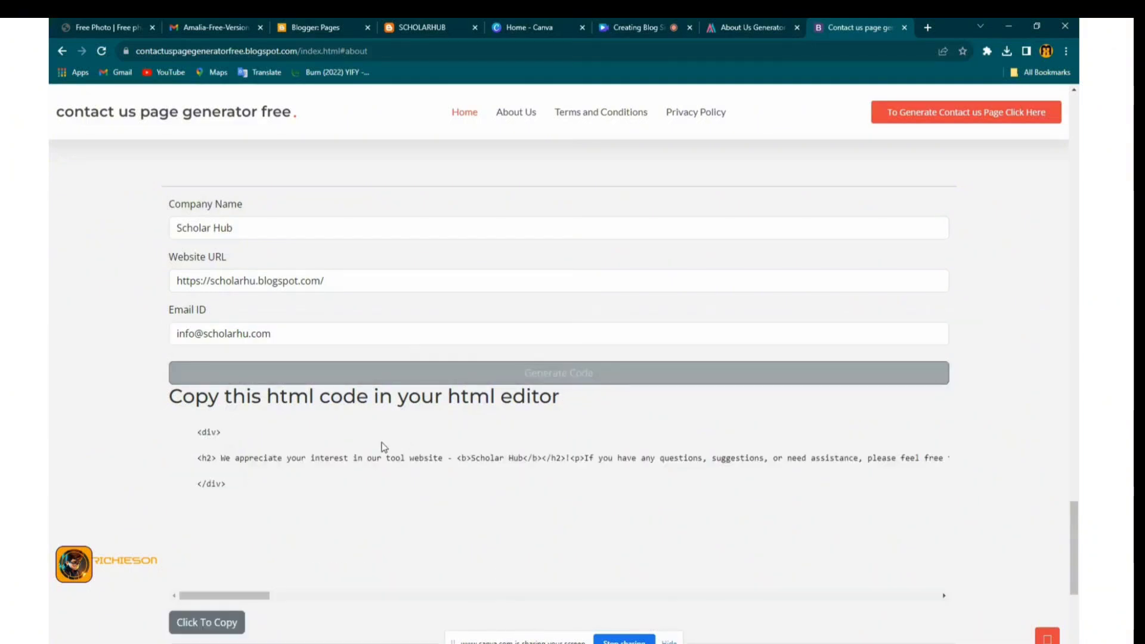
left_click(225, 632)
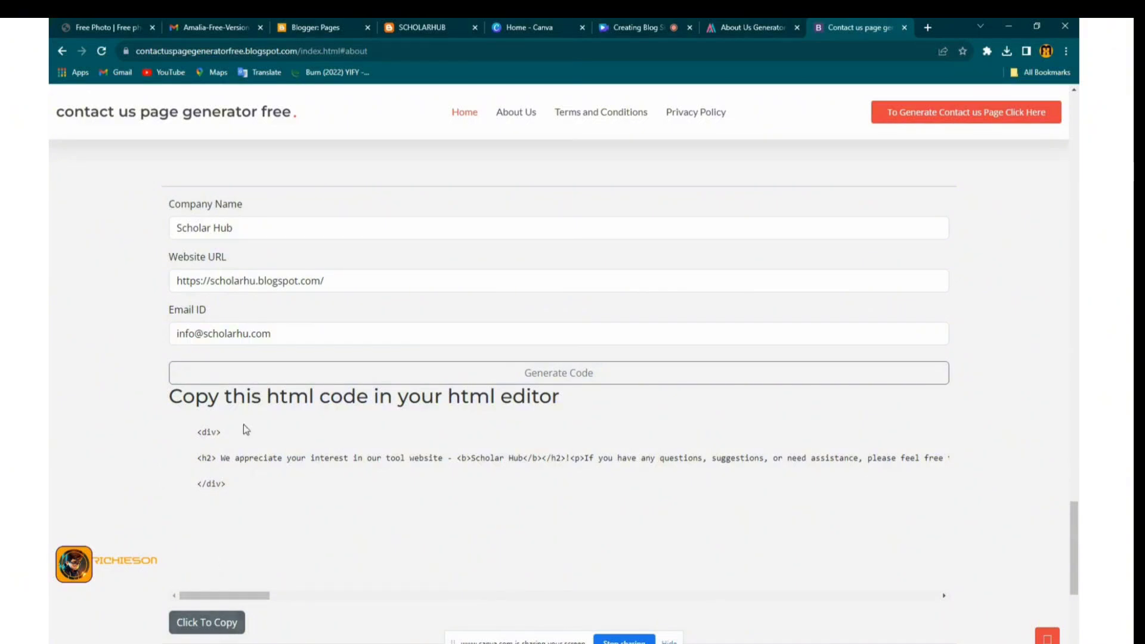
Create a new Blogger page titled 'Contact Us'
left_click(302, 27)
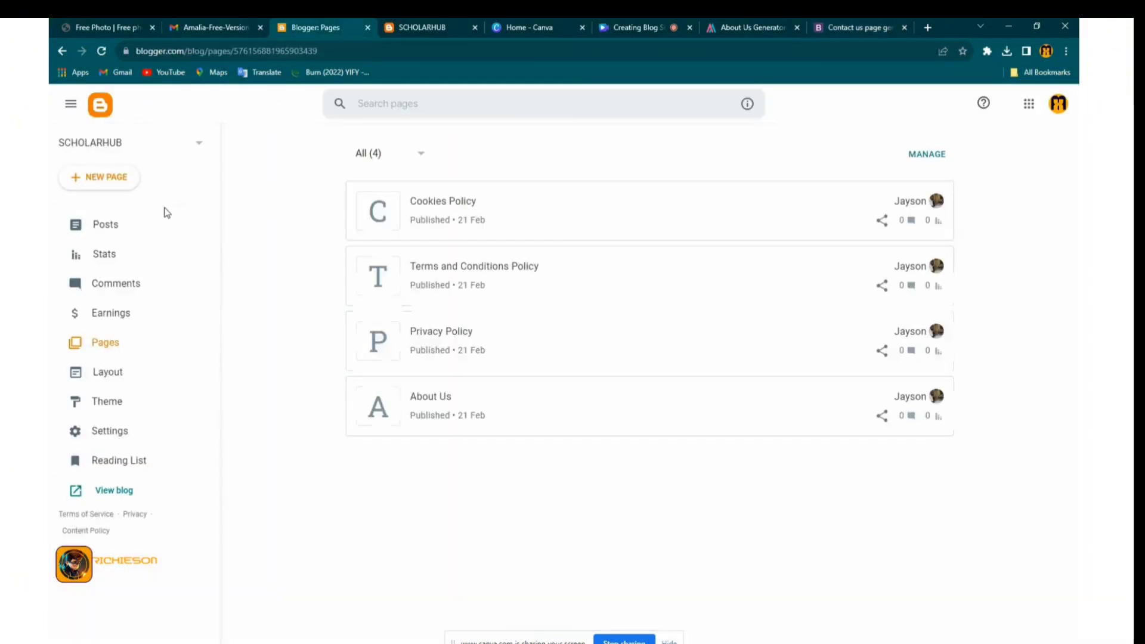
left_click(97, 176)
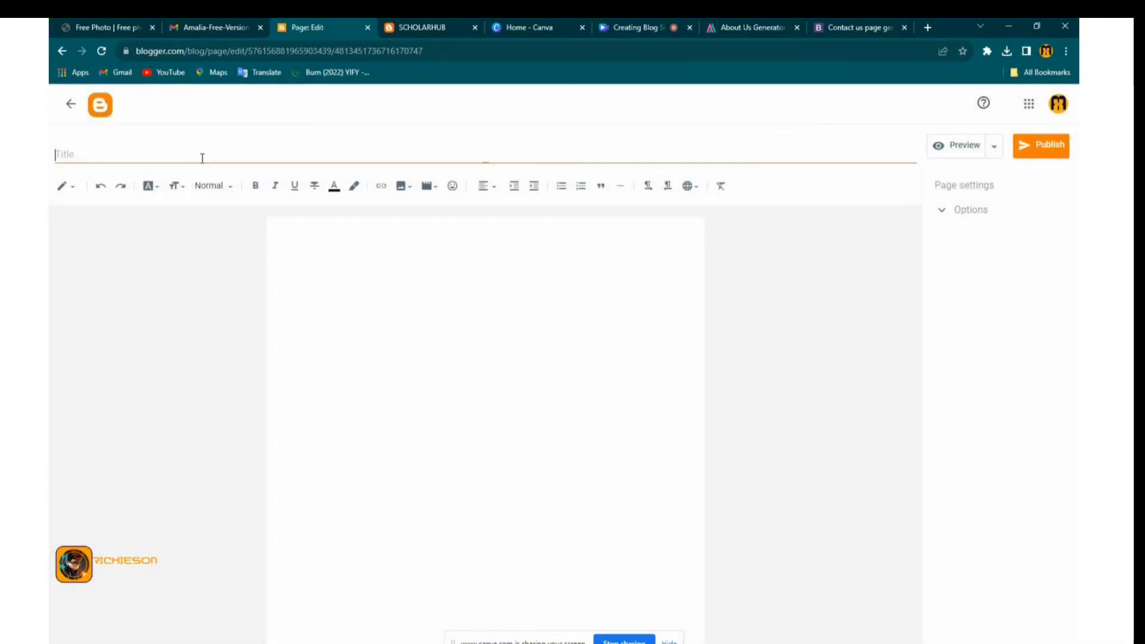
type("Co")
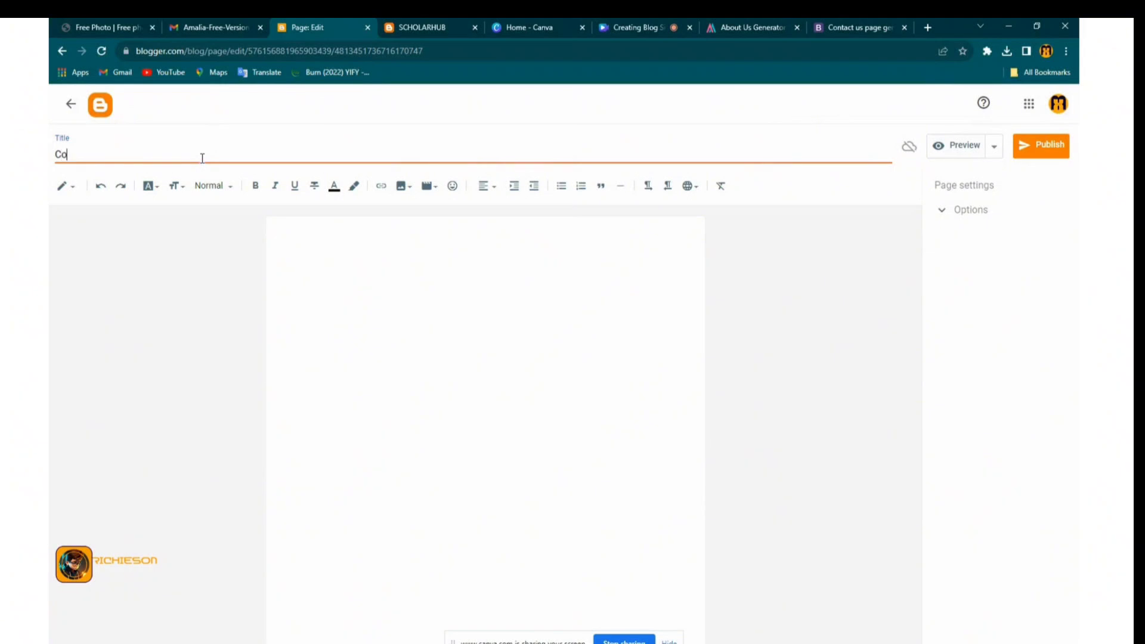
type("ntact")
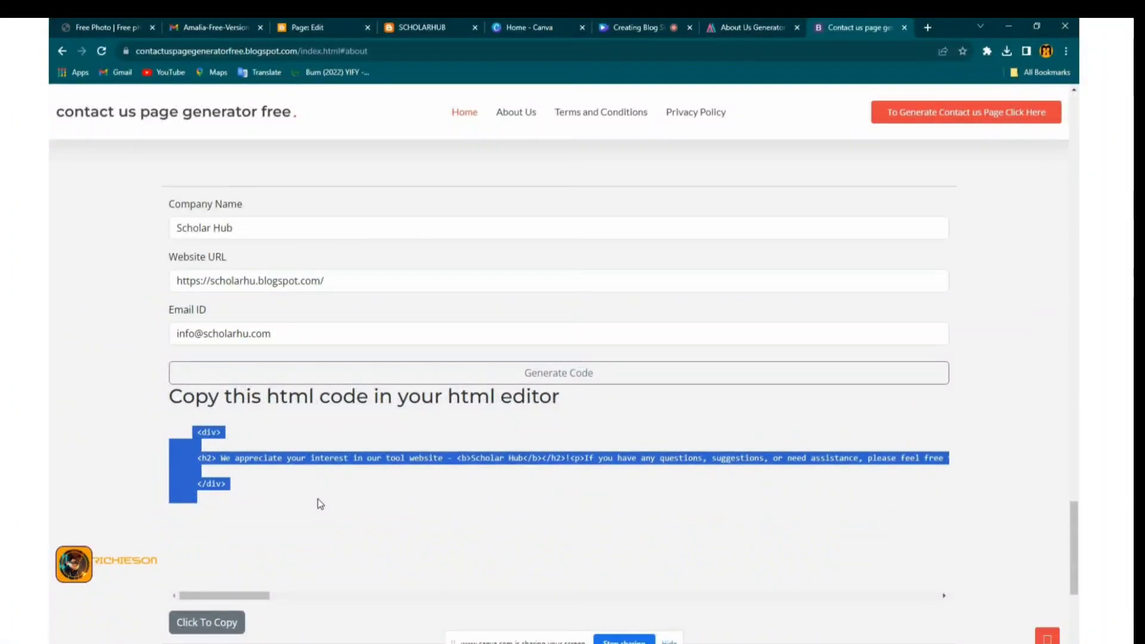
Paste the generated code into the body as plain text, then delete it again
right_click(208, 462)
left_click(236, 469)
scroll(401, 384, "down", 6)
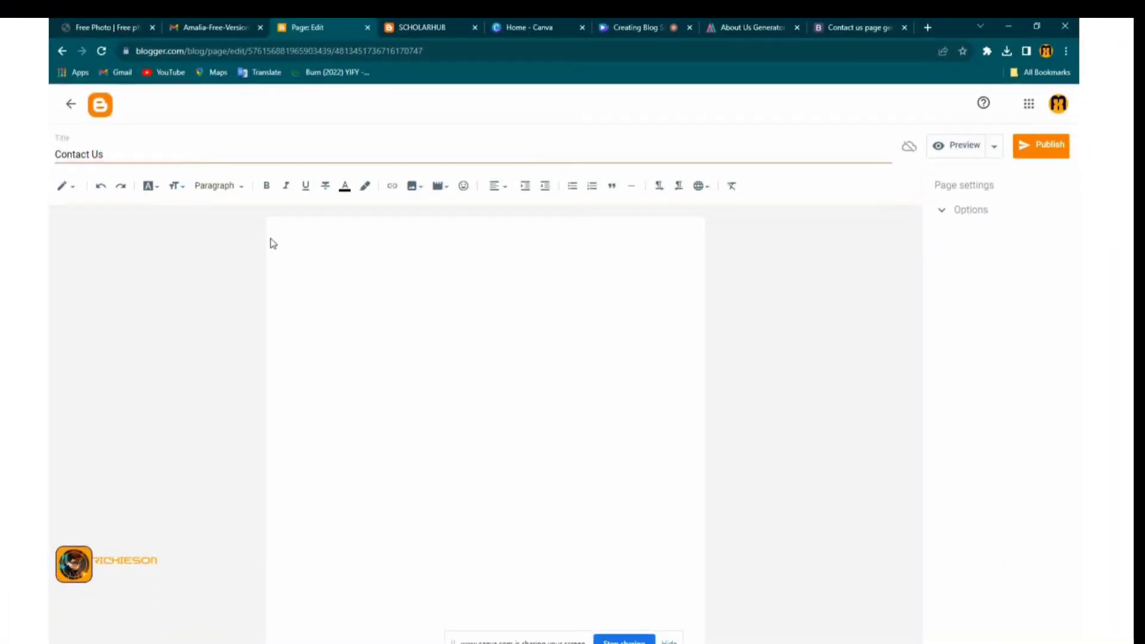
right_click(278, 235)
left_click(310, 332)
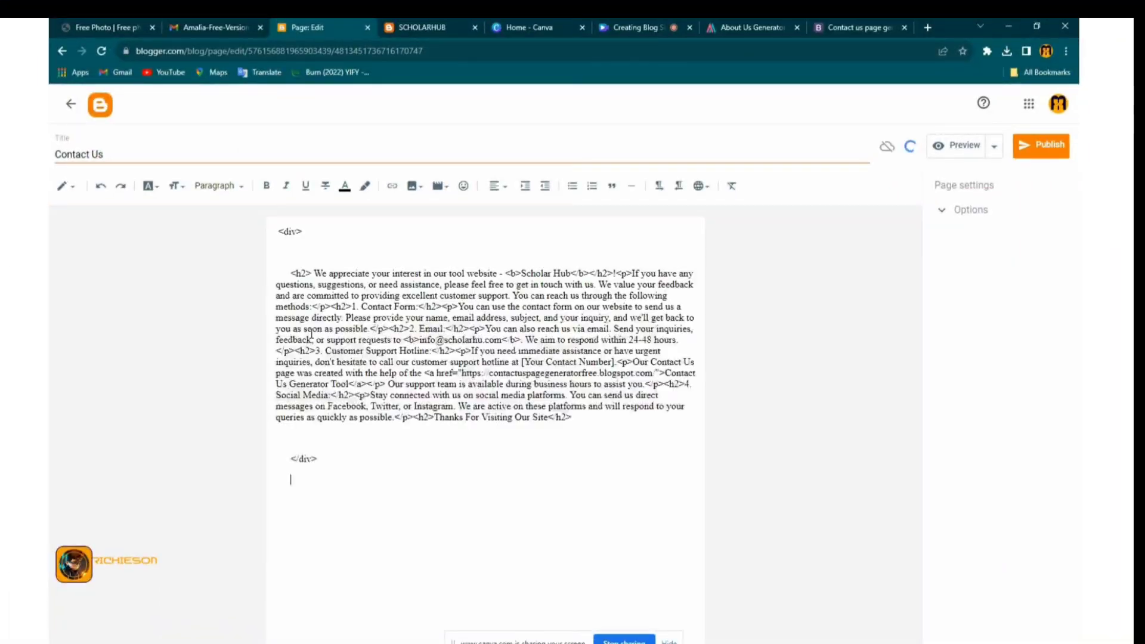
left_click_drag(310, 467, 275, 234)
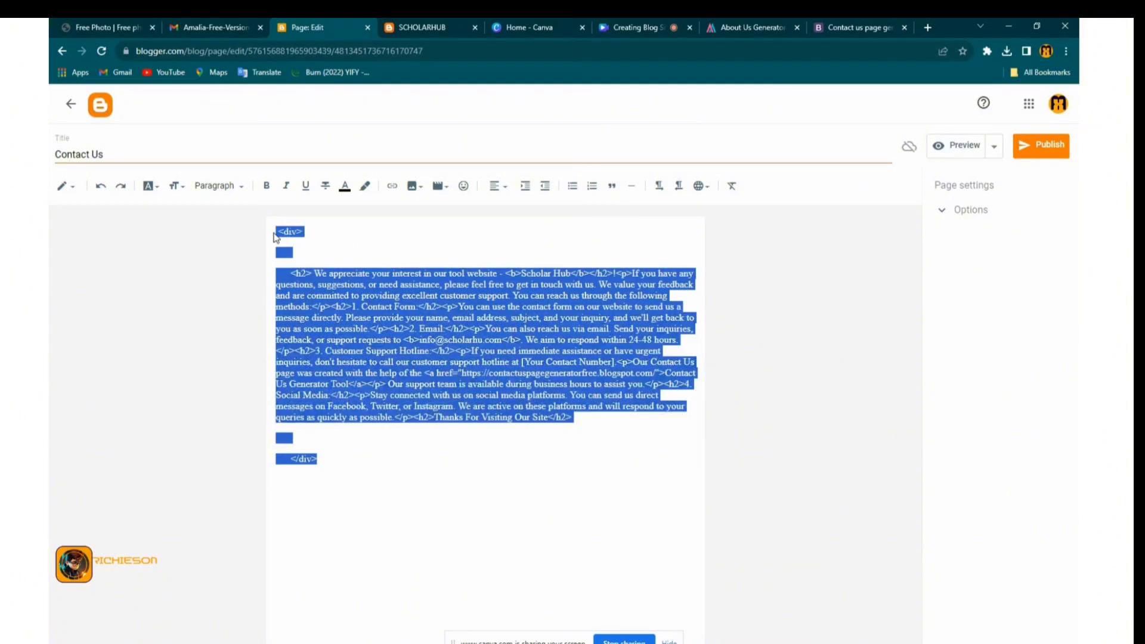
key("BackSpace")
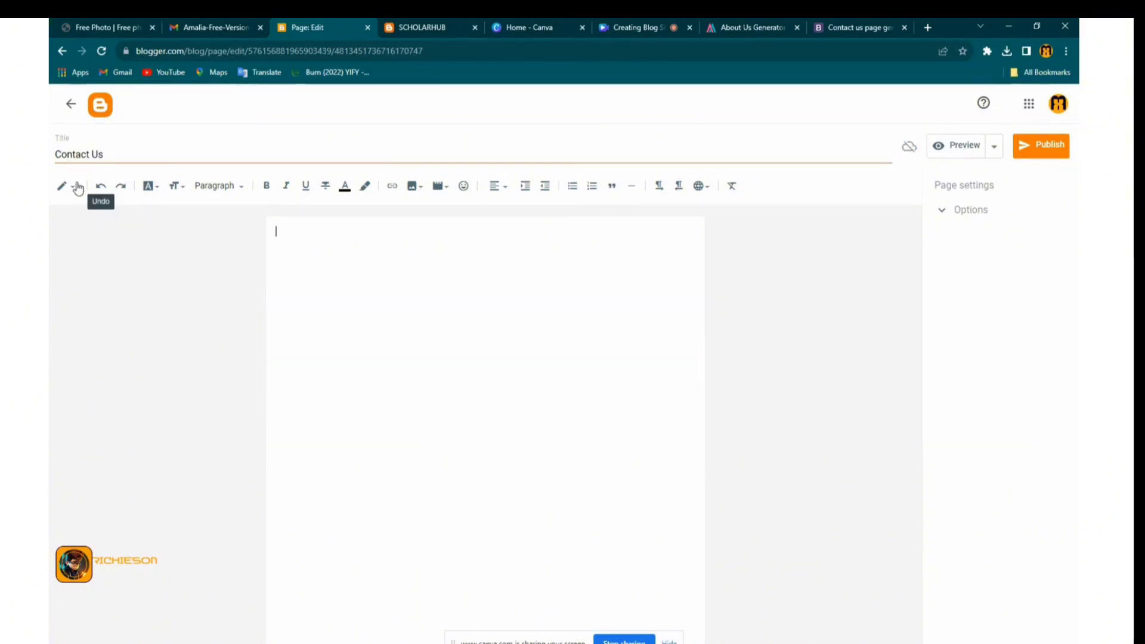
left_click(73, 185)
Replace the page's HTML source with the generated contact code and return to compose view
left_click(84, 163)
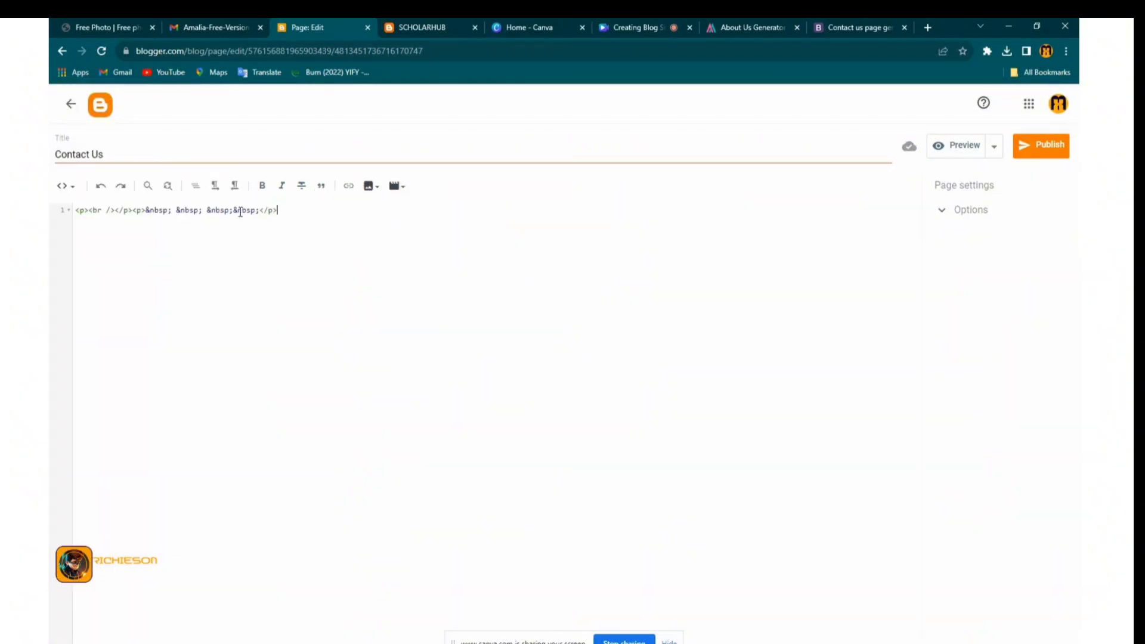
left_click_drag(276, 211, 78, 209)
right_click(98, 217)
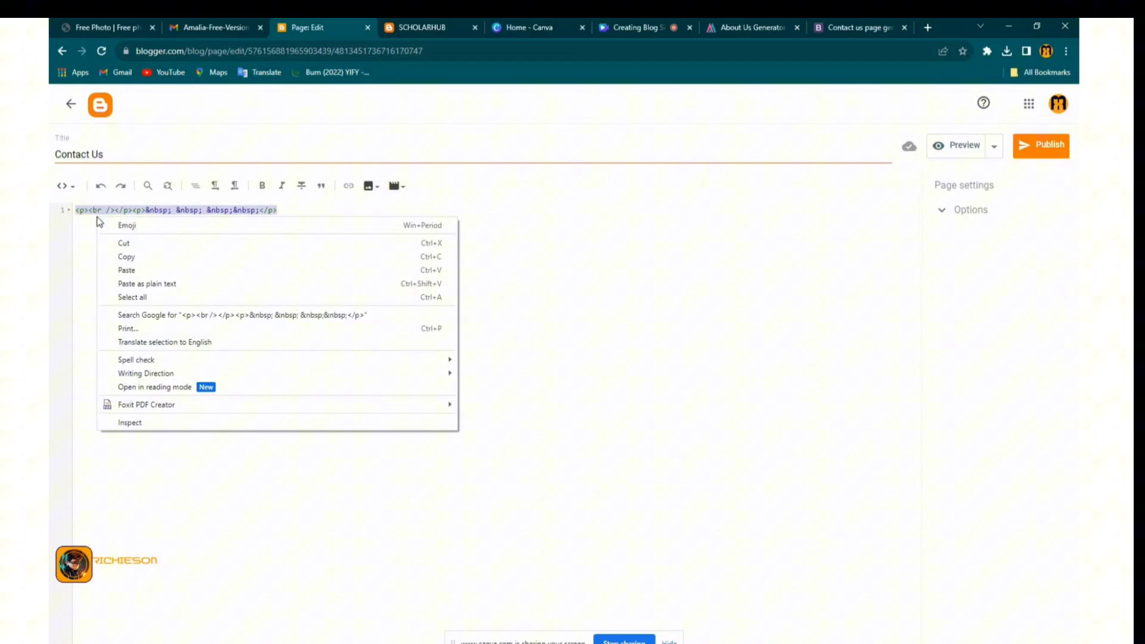
left_click(134, 266)
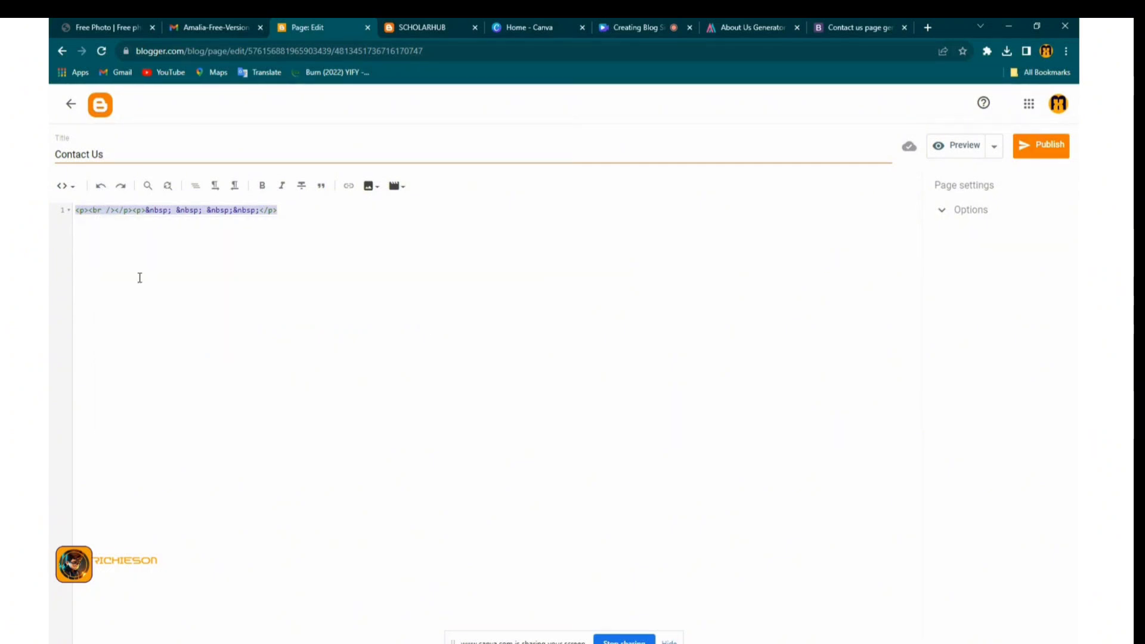
left_click(65, 185)
left_click(101, 220)
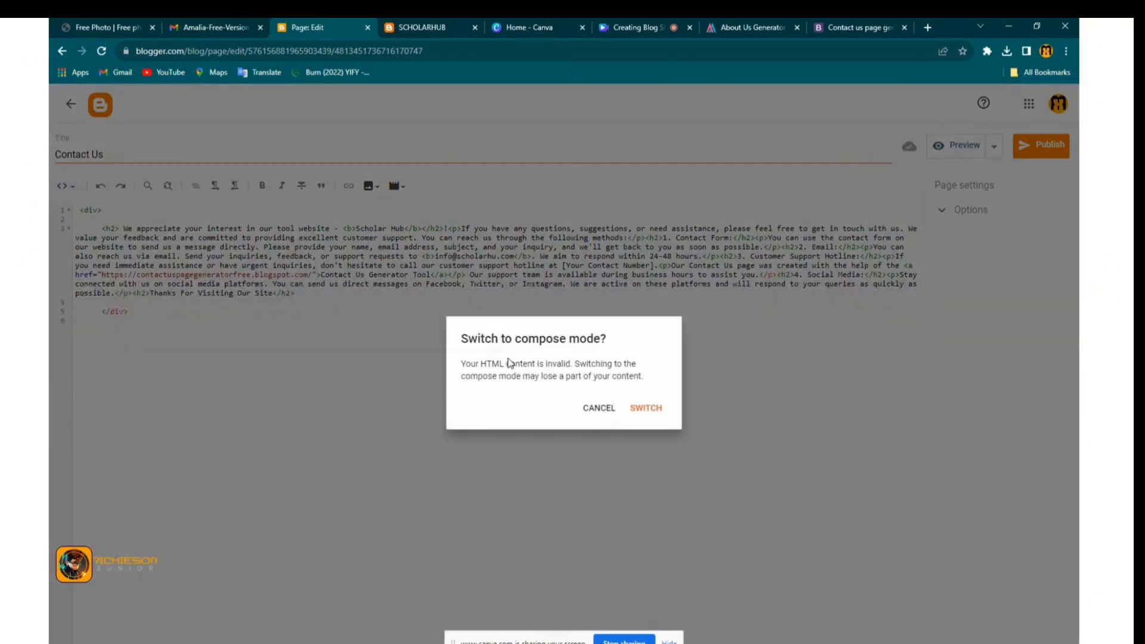
left_click(636, 411)
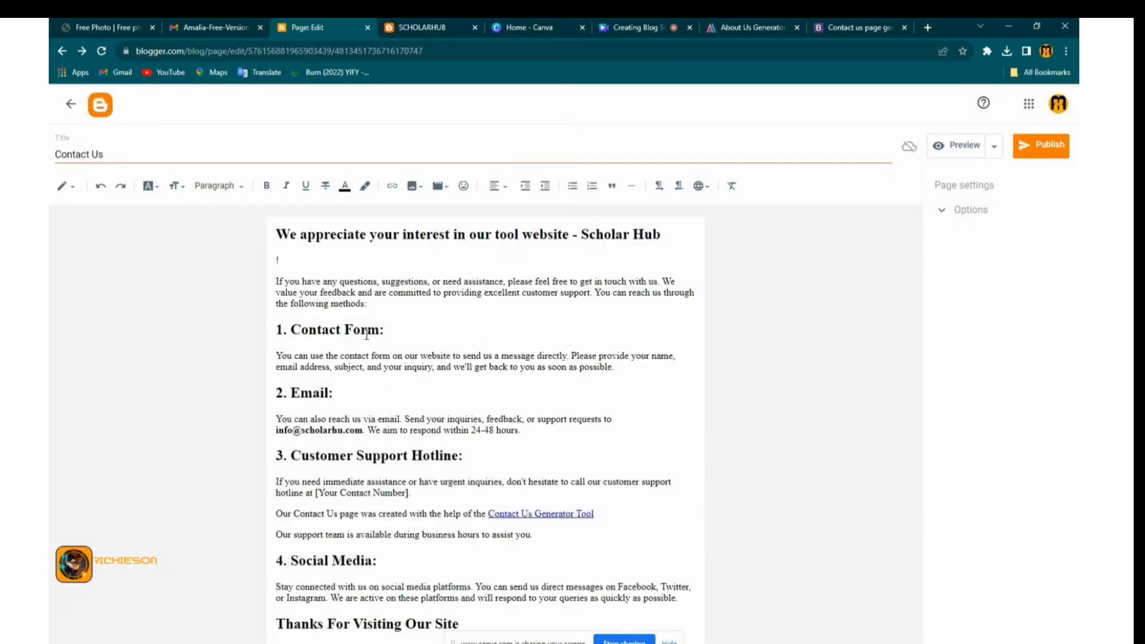
Delete the generator credit line and the '[Your Contact Number]' placeholder
triple_click(542, 514)
key("BackSpace")
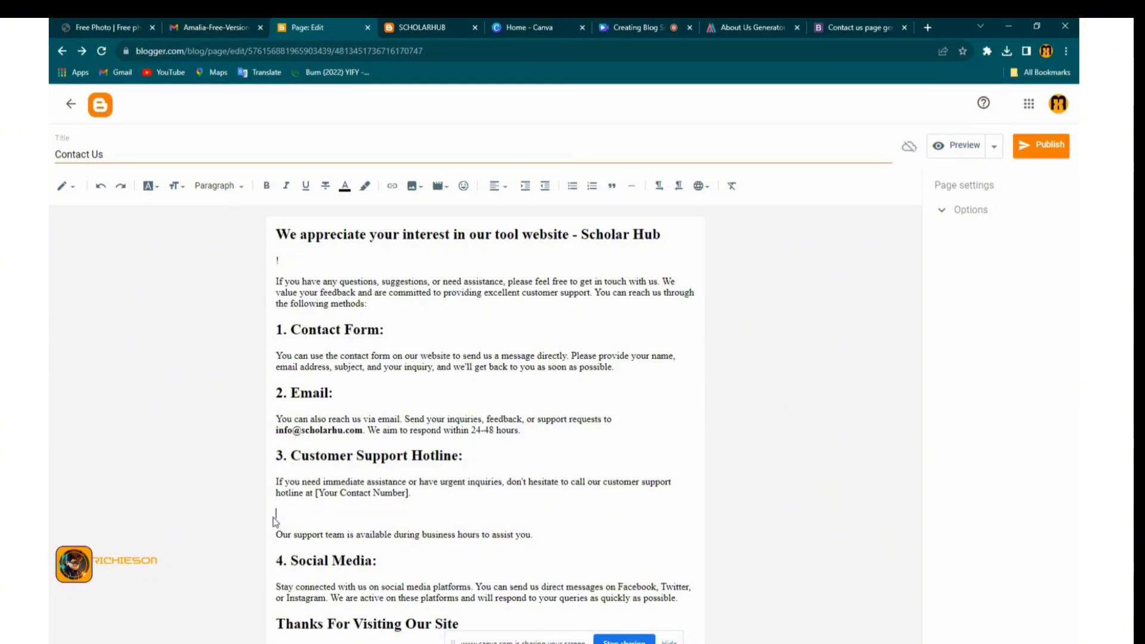
key("BackSpace")
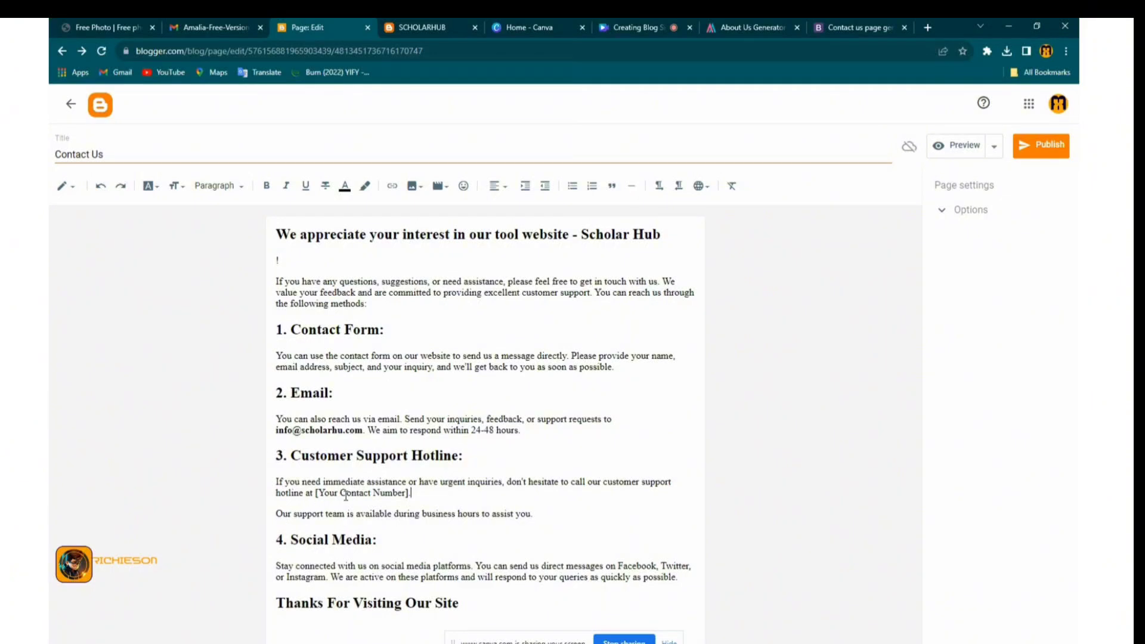
left_click_drag(314, 495, 416, 495)
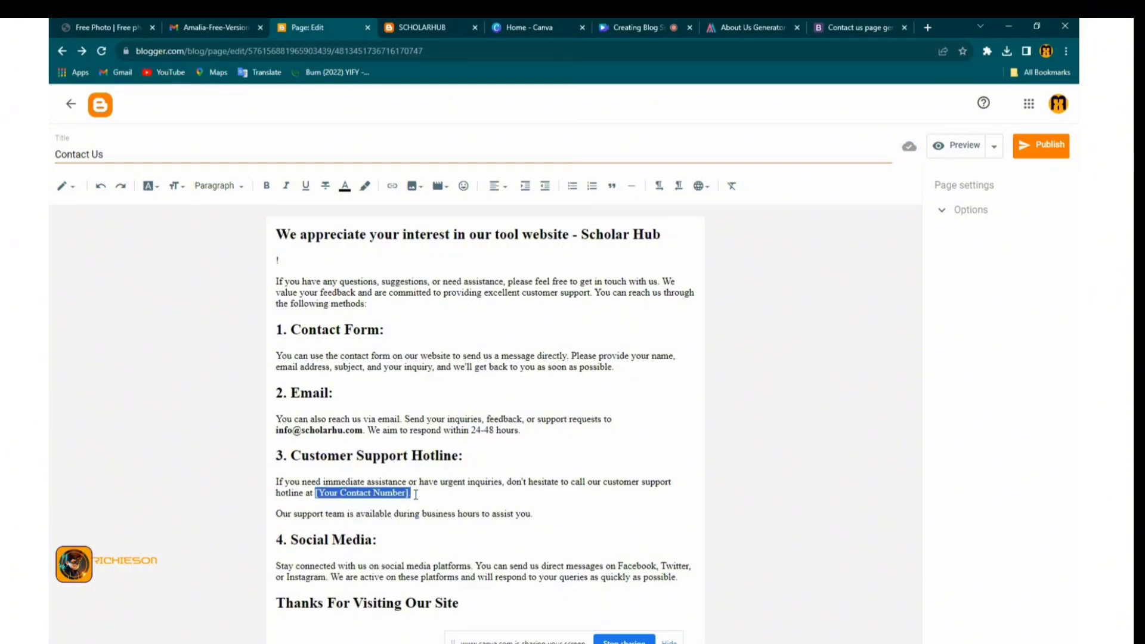
key("BackSpace")
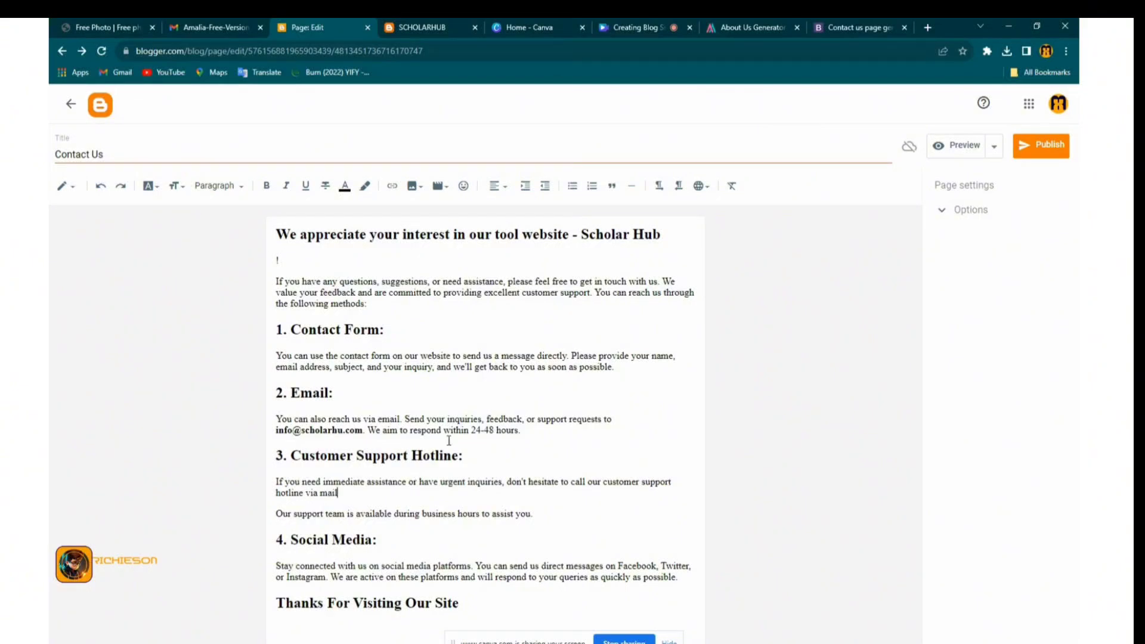
Add the missing 'b' to the support e-mail address and publish the Contact Us page
left_click(343, 430)
type("b")
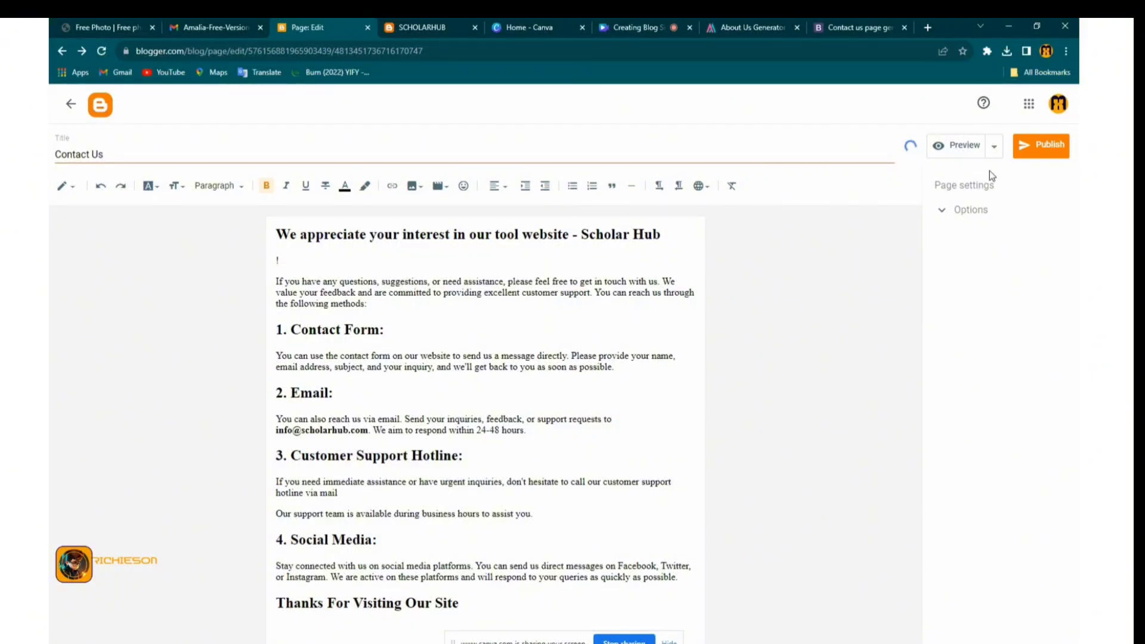
left_click(1022, 157)
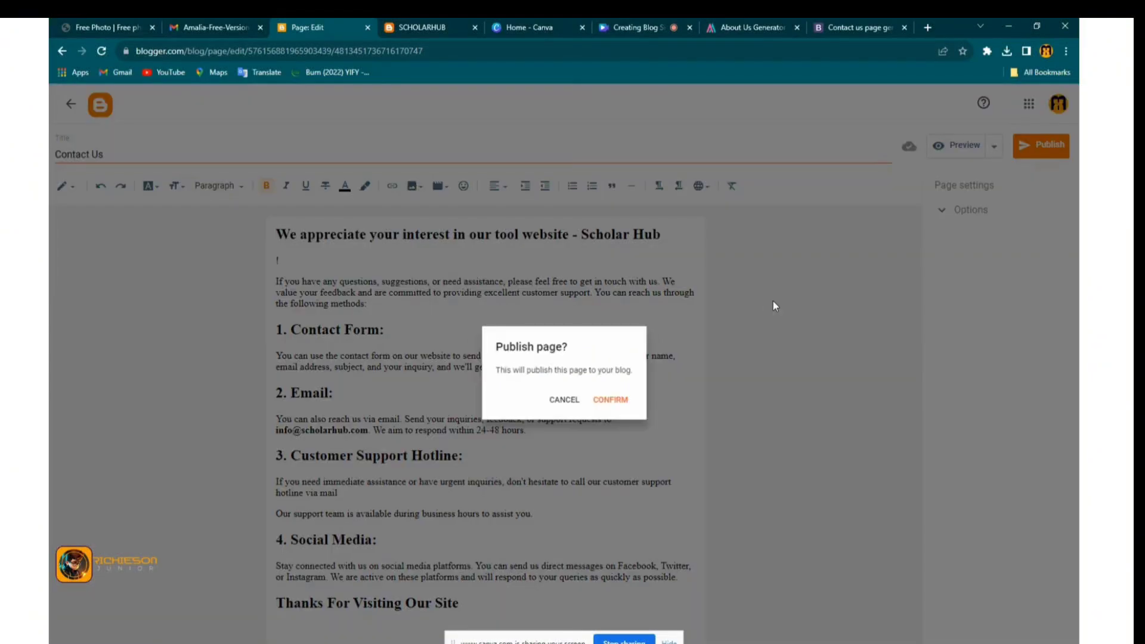
left_click(612, 403)
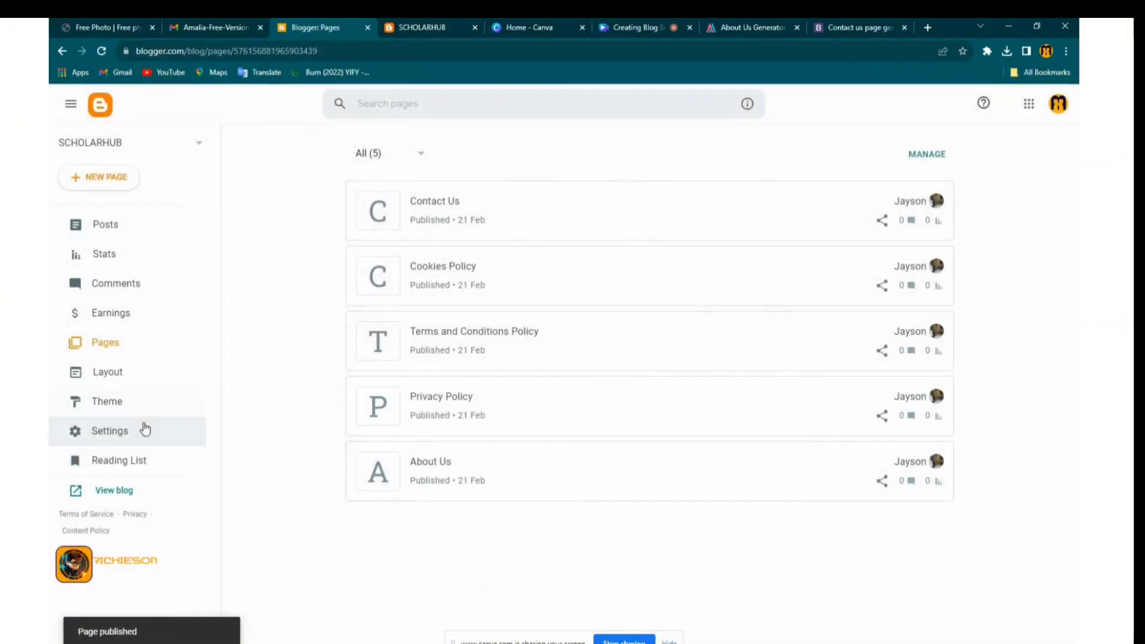
Open the Okiro theme's HTML editor through the Theme page's Customise dropdown
left_click(124, 402)
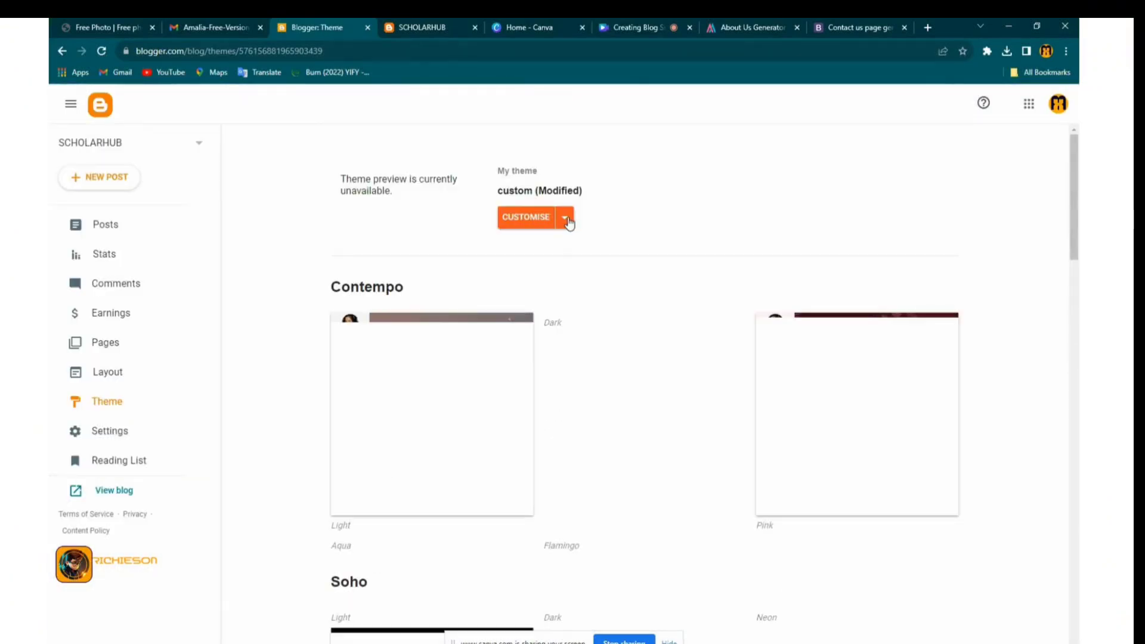
left_click(565, 218)
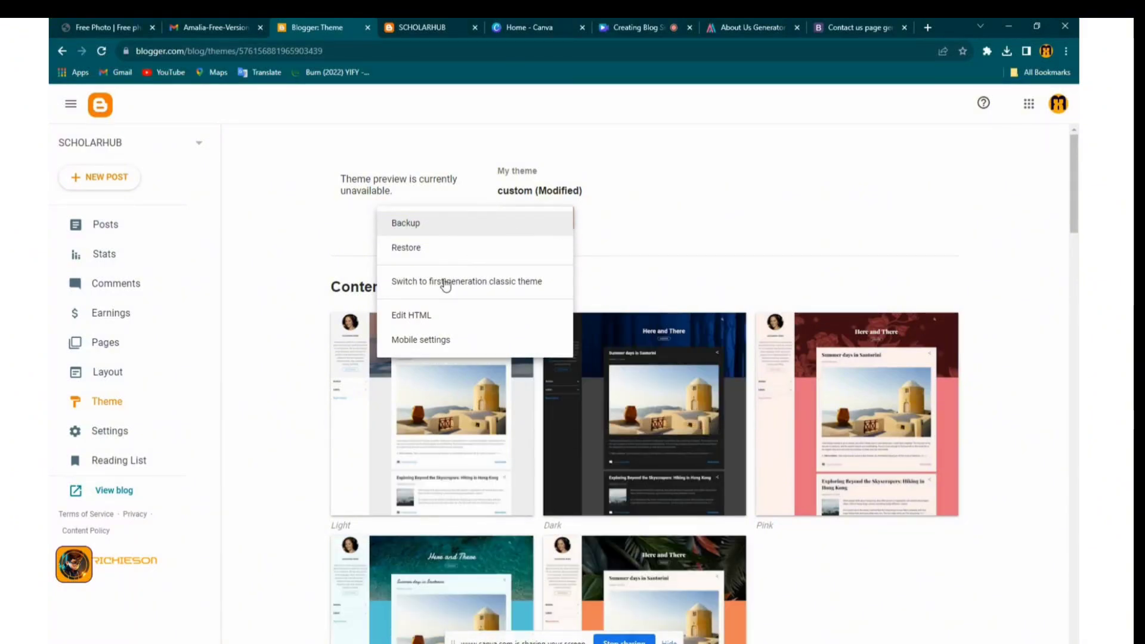
left_click(428, 321)
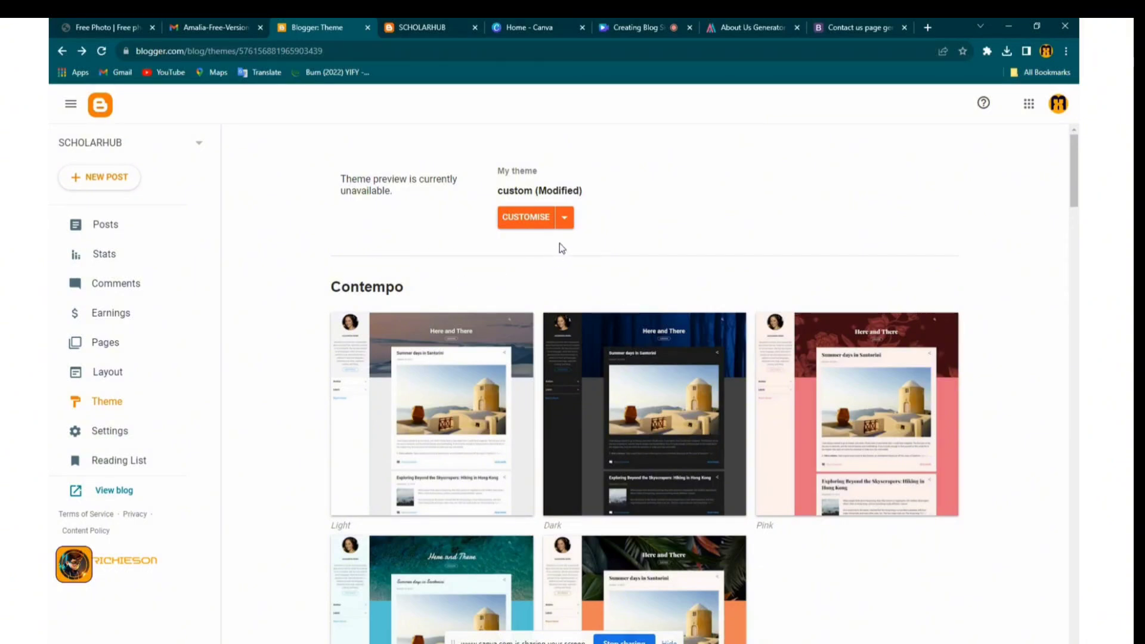
left_click(564, 219)
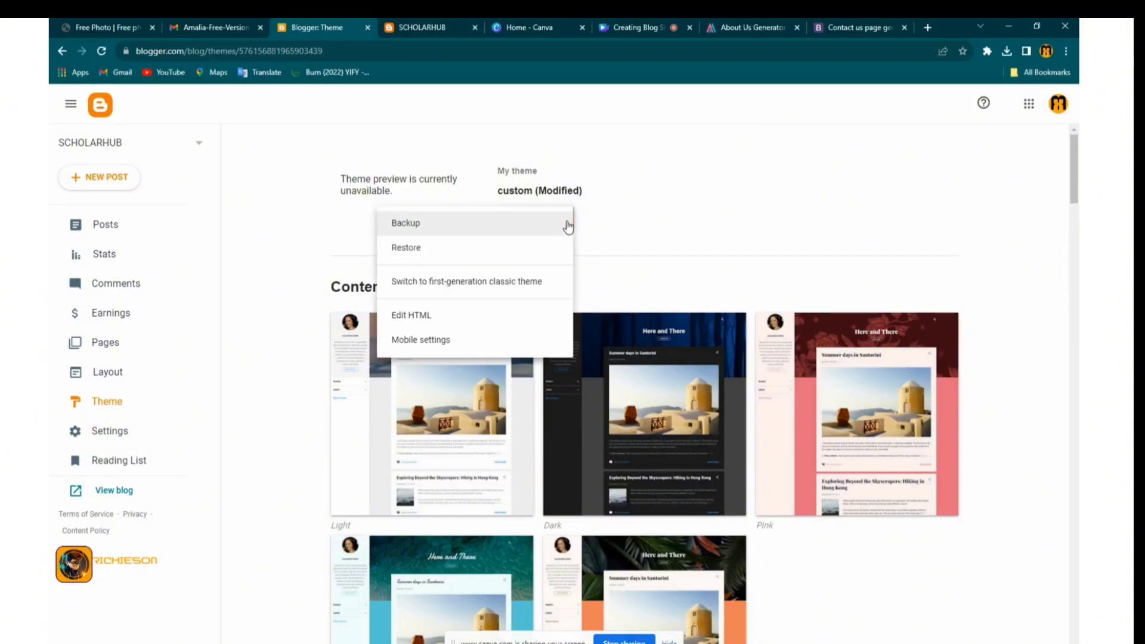
left_click(432, 316)
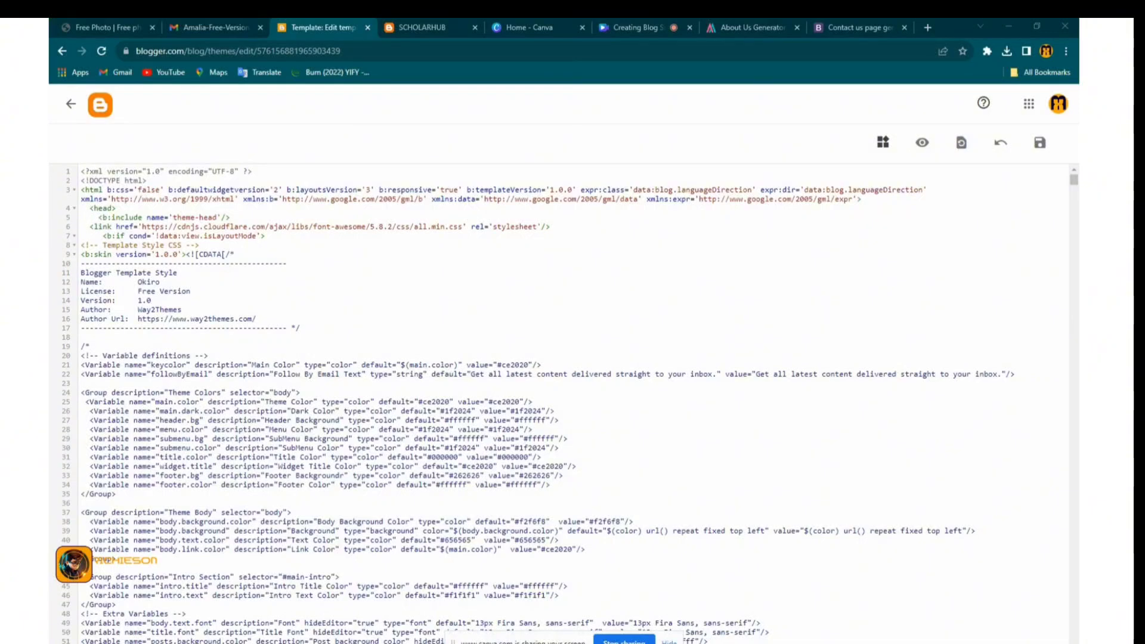
left_click_drag(49, 300, 557, 266)
Extract the Amalia-Free-Version-3.0 zip in Downloads and open the resulting folder
left_click(632, 266)
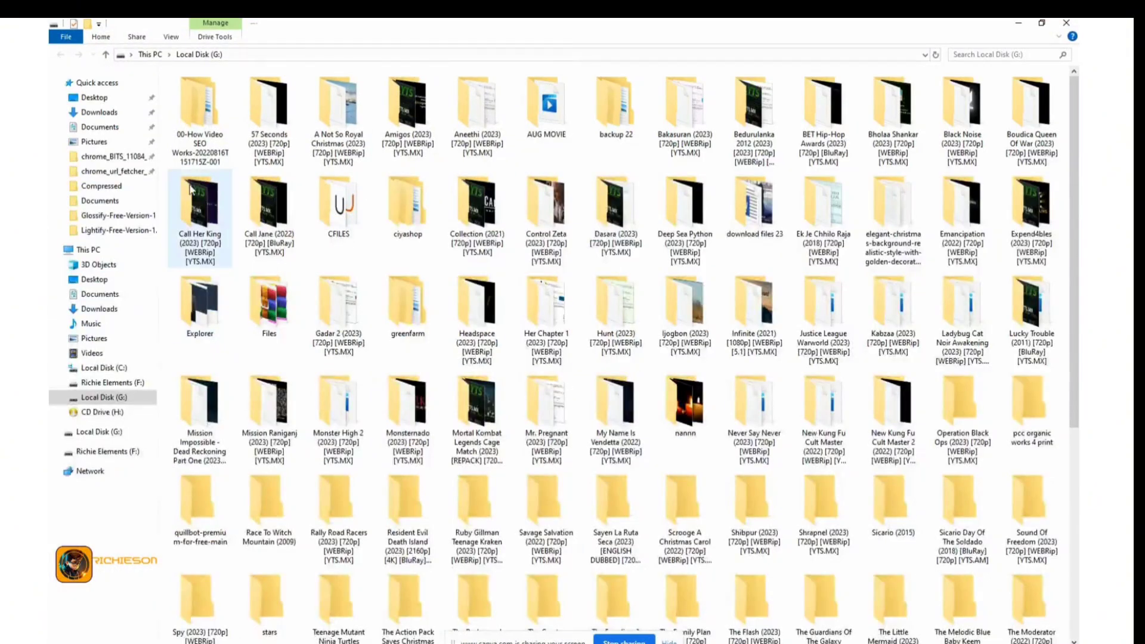
left_click(100, 115)
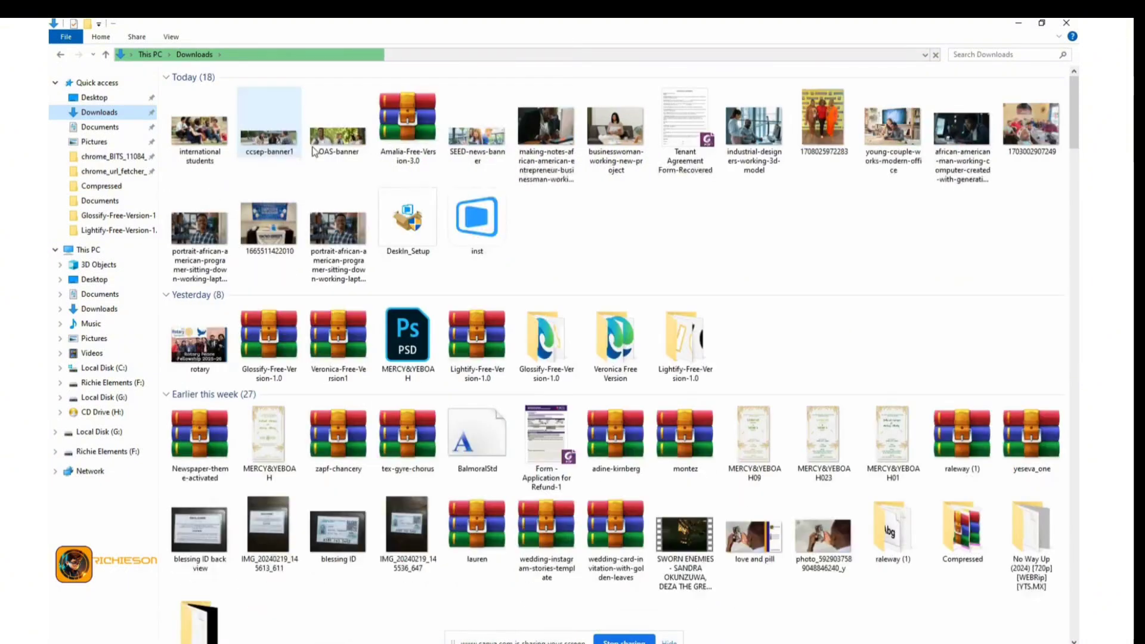
left_click(400, 123)
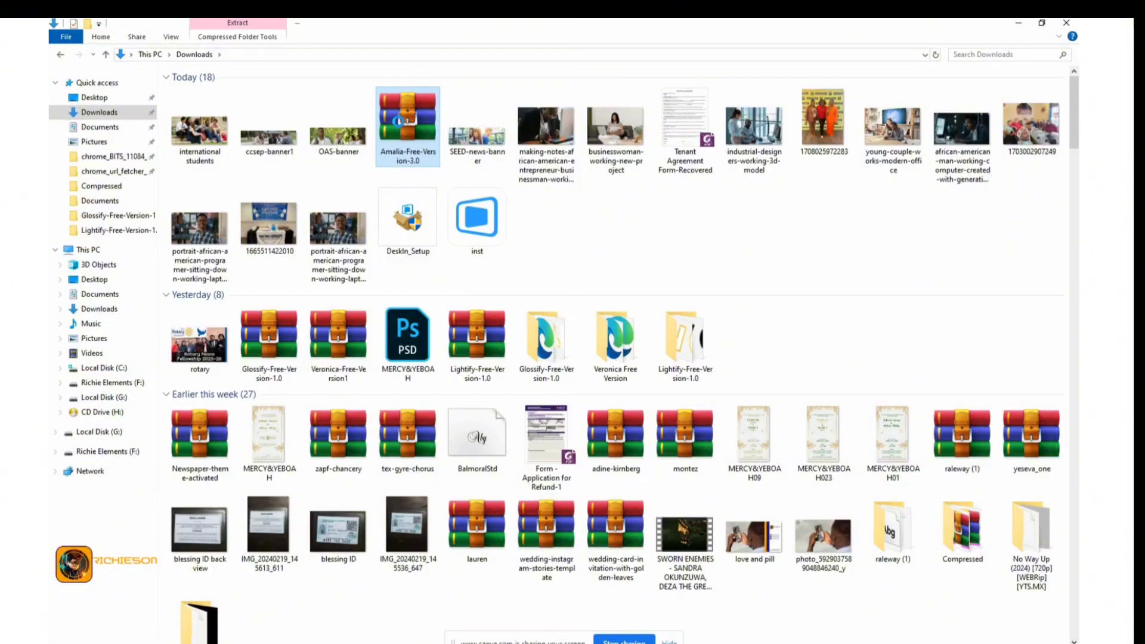
right_click(399, 121)
left_click(438, 185)
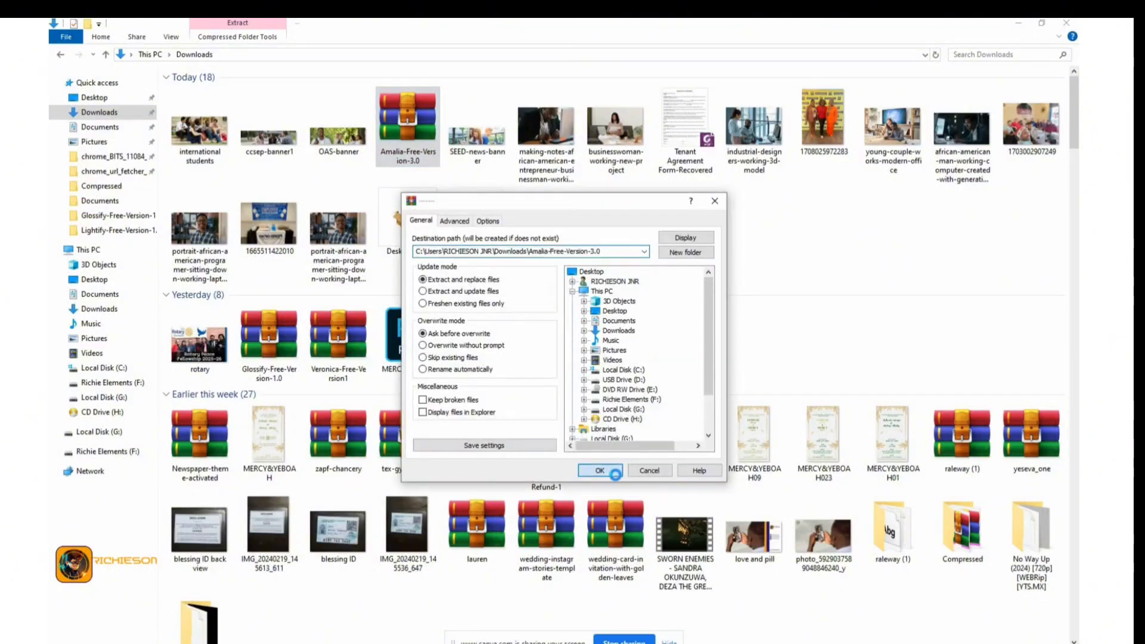
left_click(613, 470)
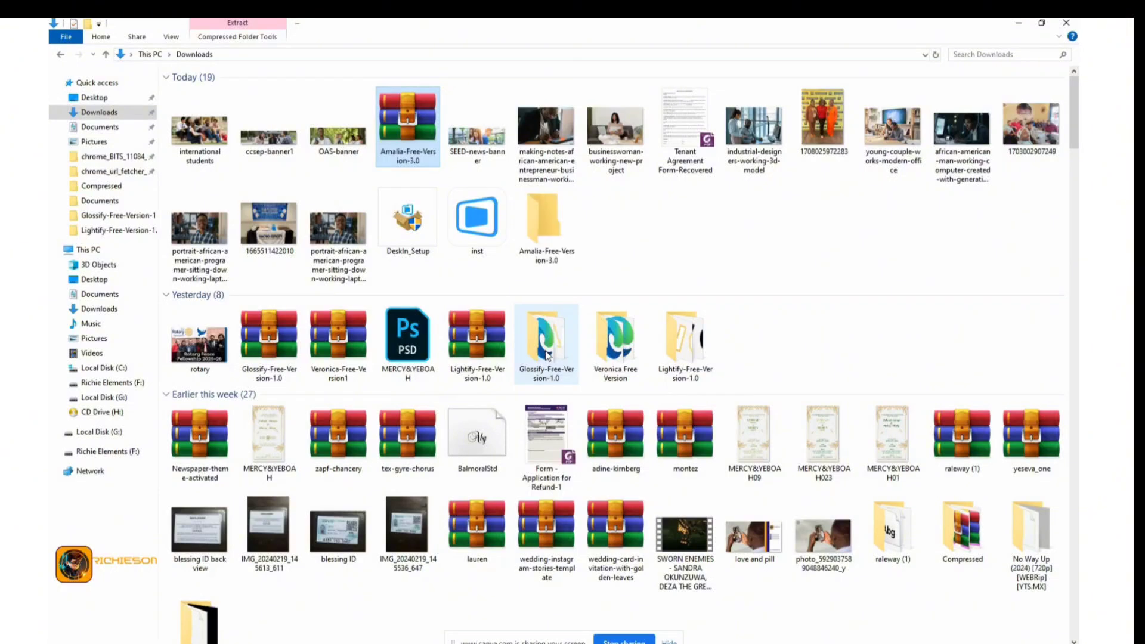
double_click(560, 256)
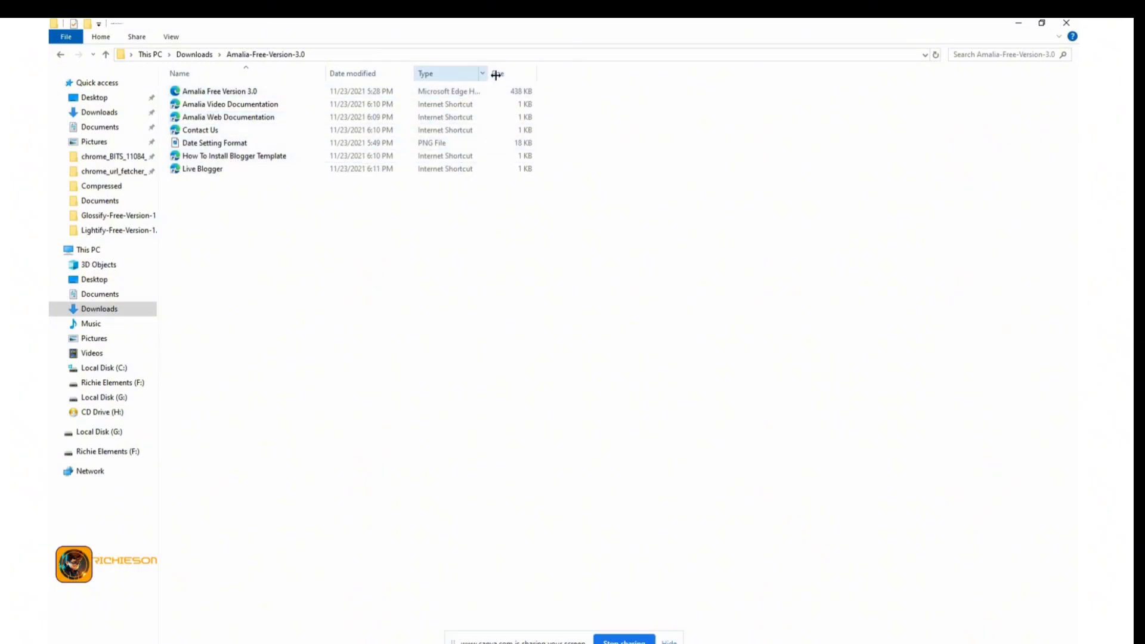
Open the Amalia Free Version 3.0 HTML template file in Notepad
left_click_drag(495, 74, 555, 75)
left_click(512, 91)
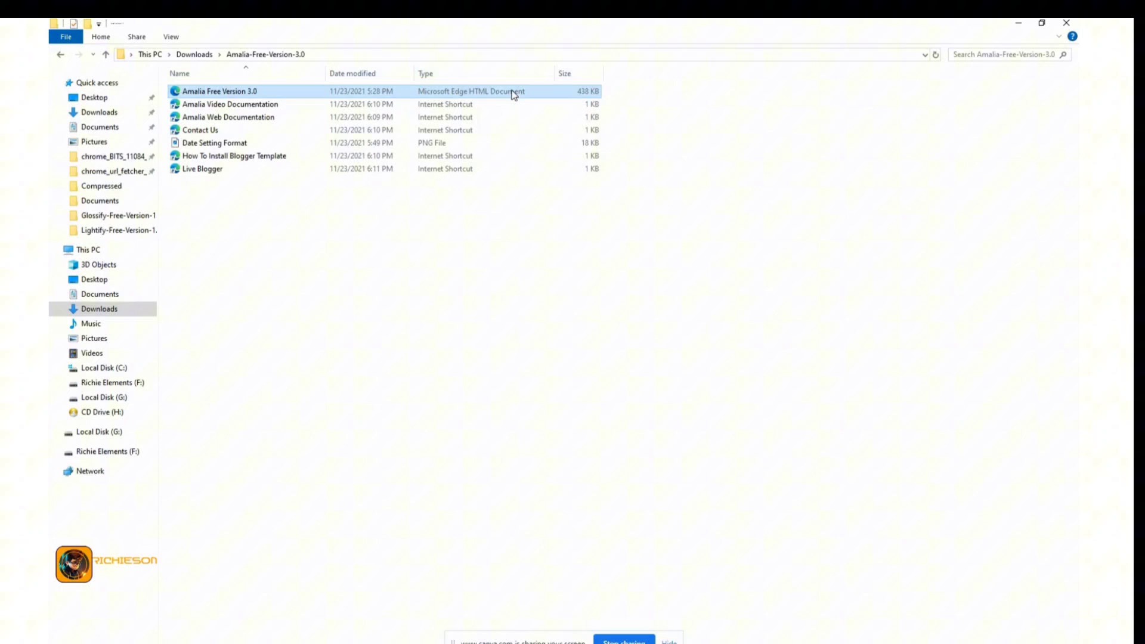
right_click(480, 89)
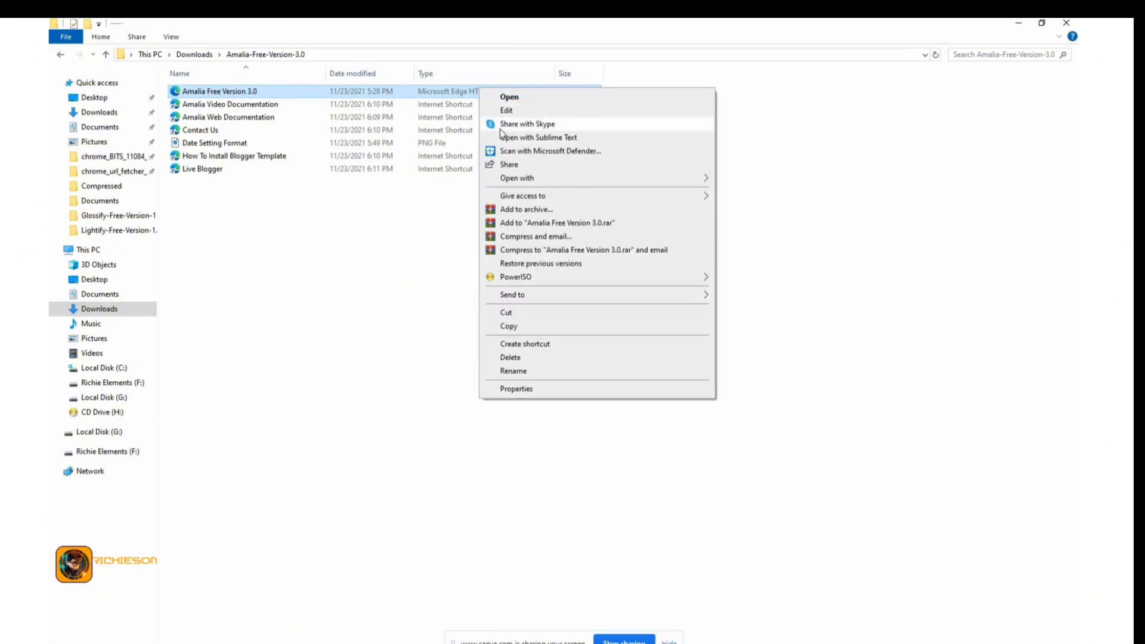
mouse_move(686, 179)
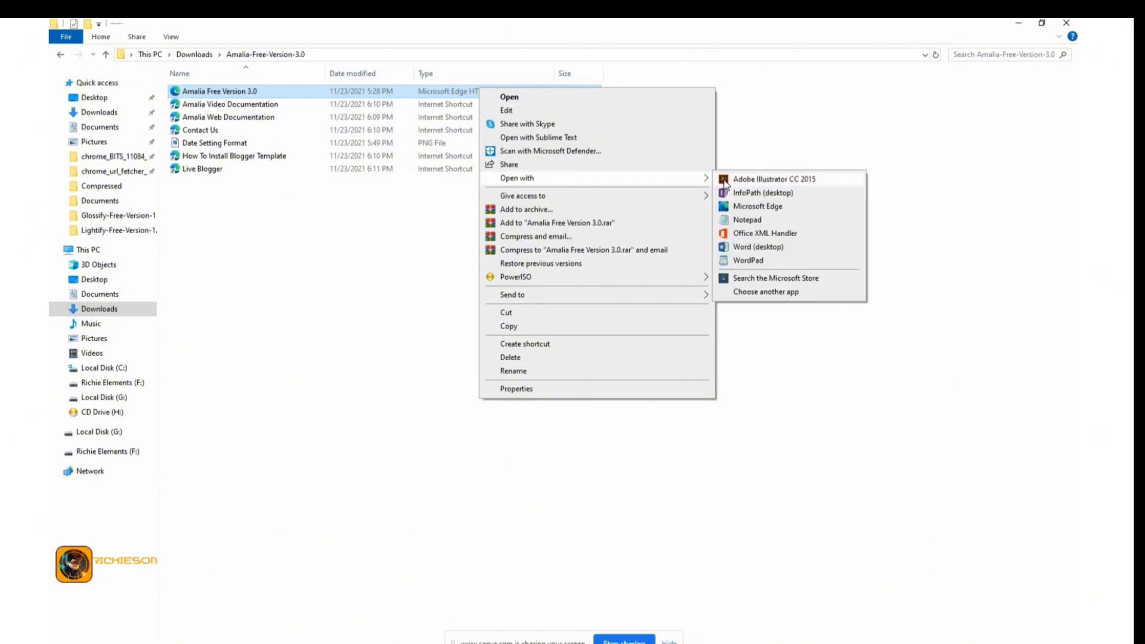
left_click(748, 220)
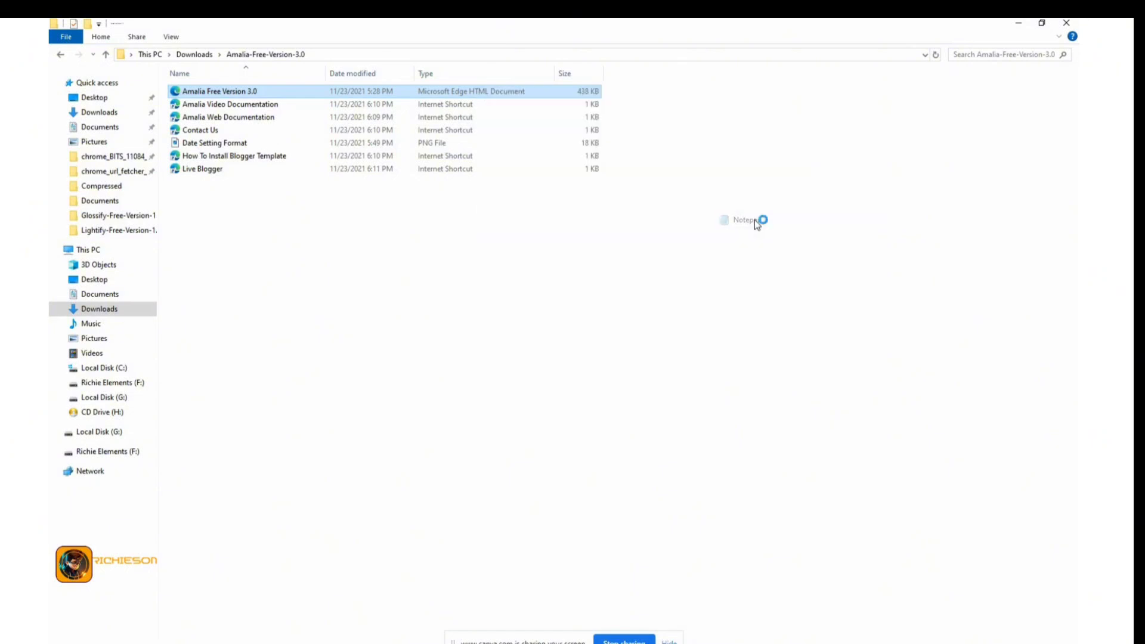
Select and copy all of the Amalia template code in Notepad
left_click(599, 309)
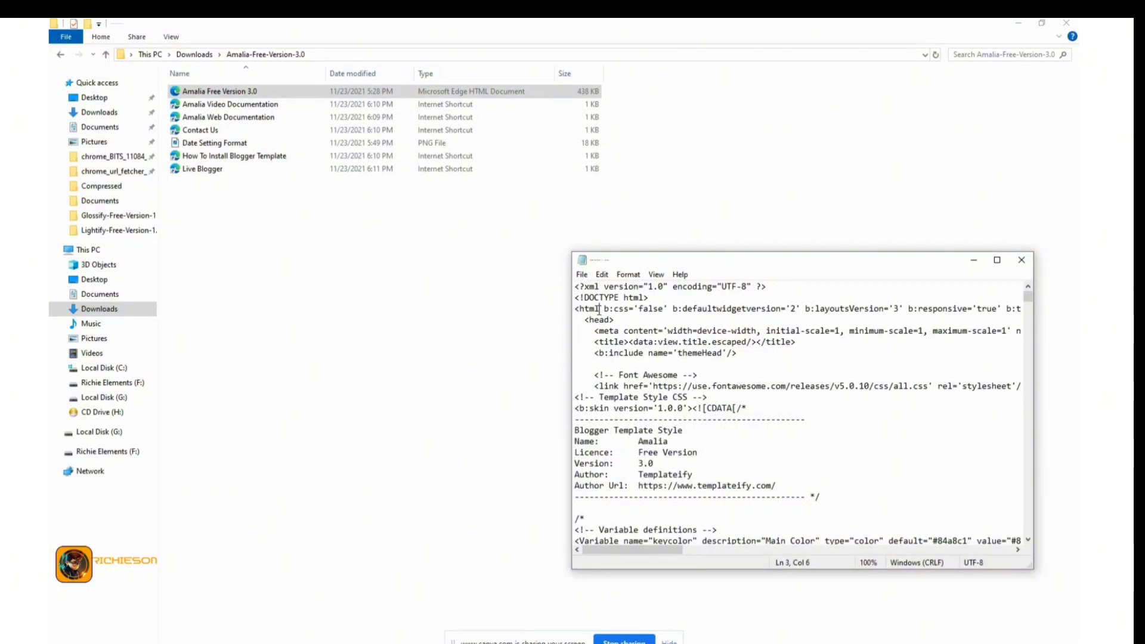
key("ctrl+a")
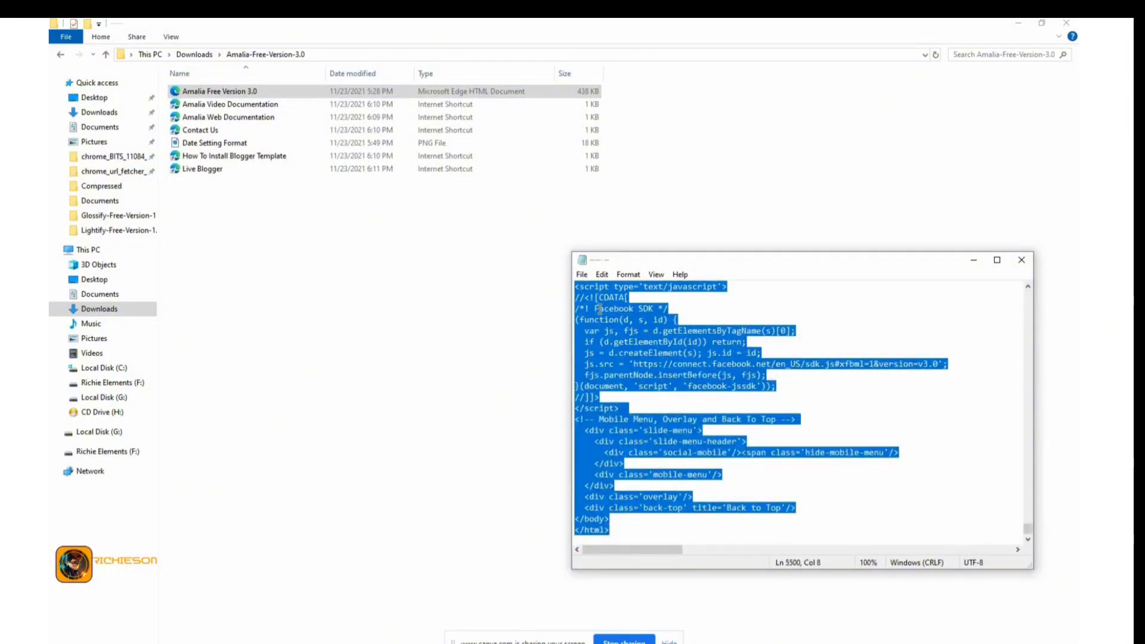
right_click(599, 309)
left_click(626, 348)
left_click(1018, 23)
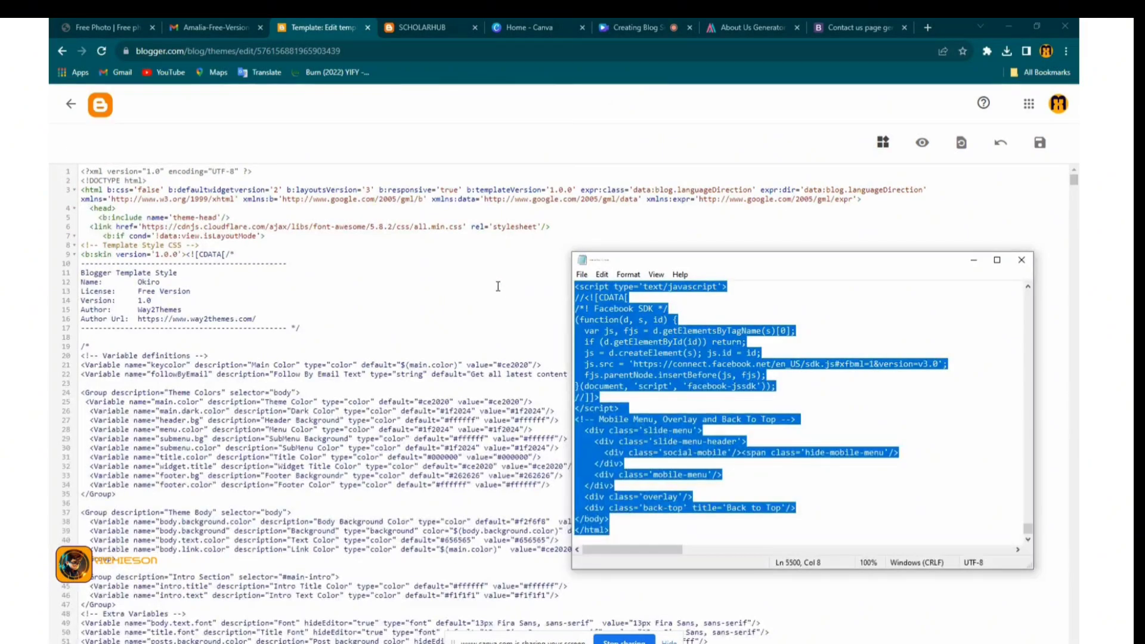
Overwrite the theme HTML with the pasted Amalia code, save it, and go back to Theme
left_click(508, 300)
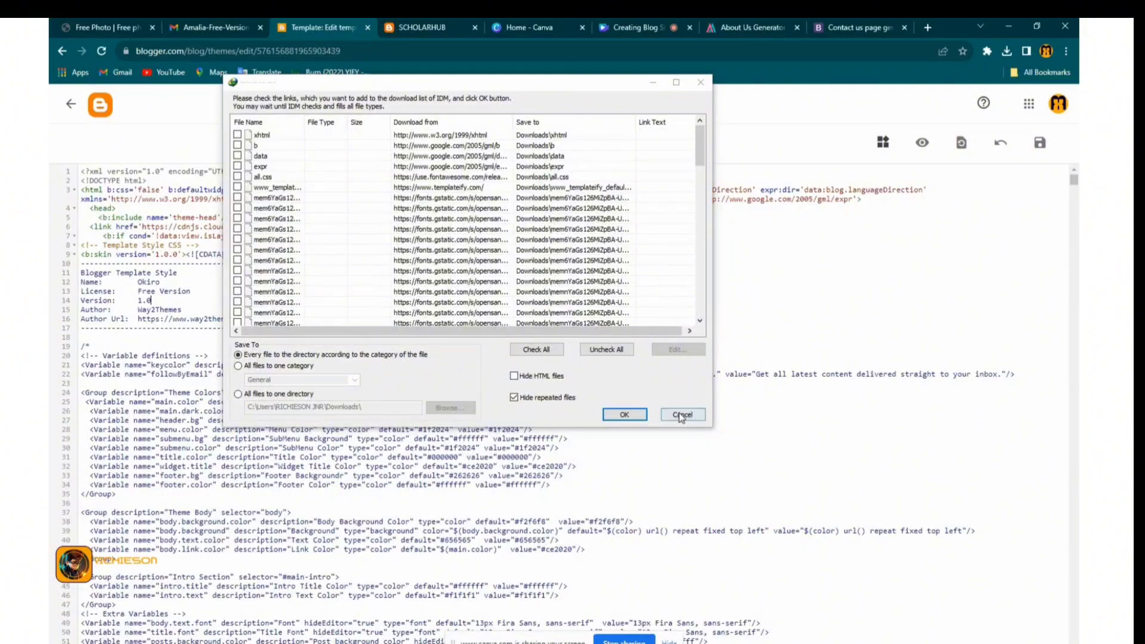
left_click(682, 415)
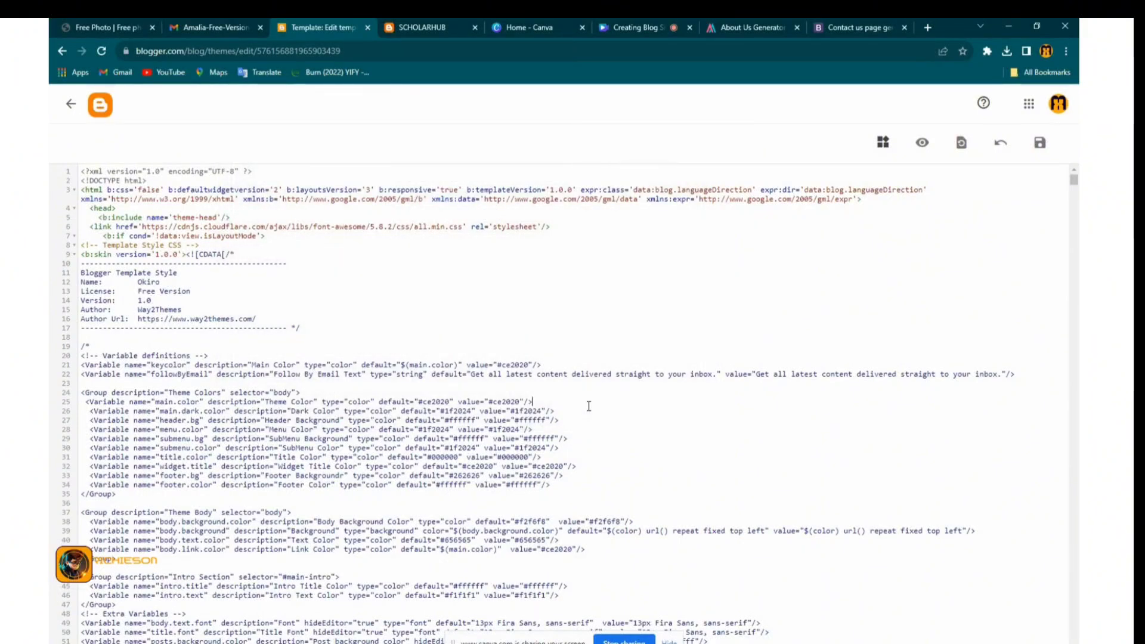
key("ctrl+a")
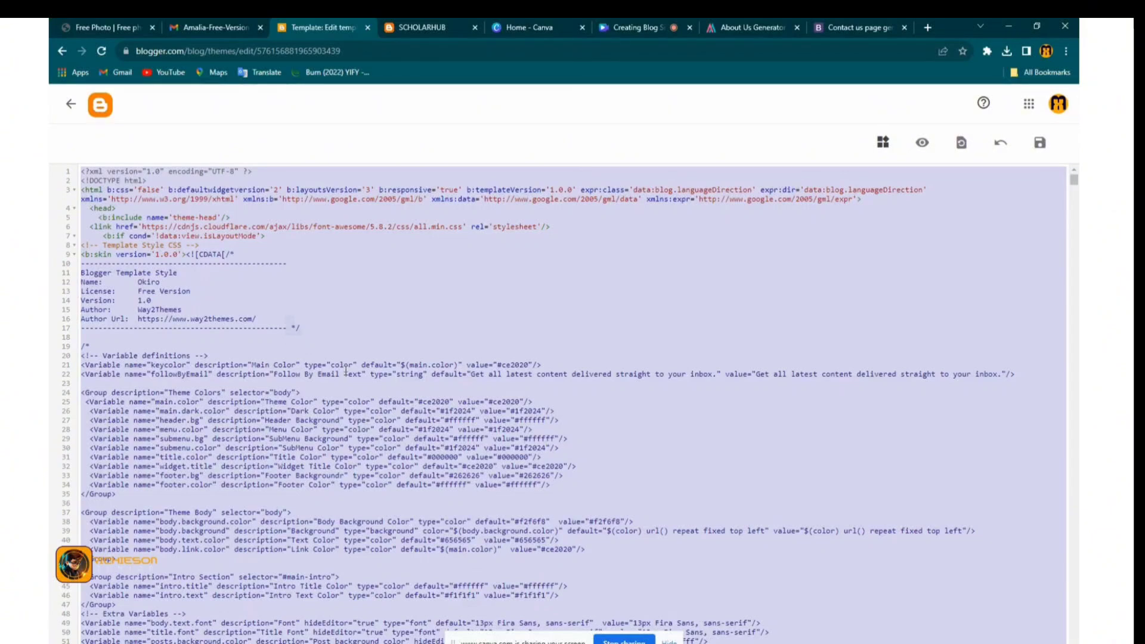
key("ctrl+v")
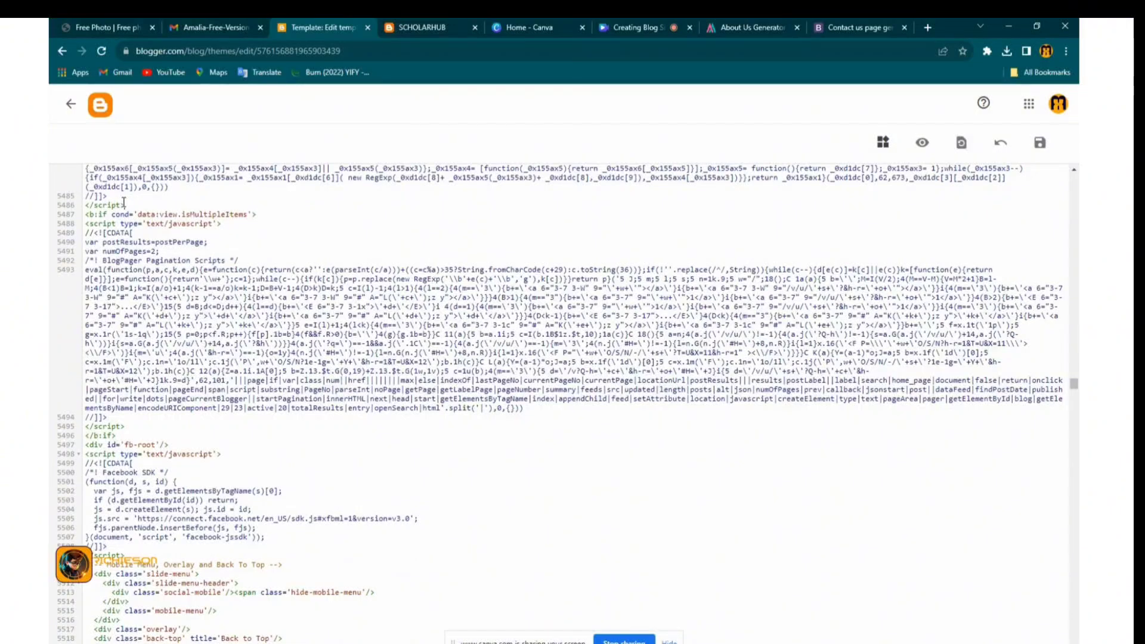
key("ctrl+a")
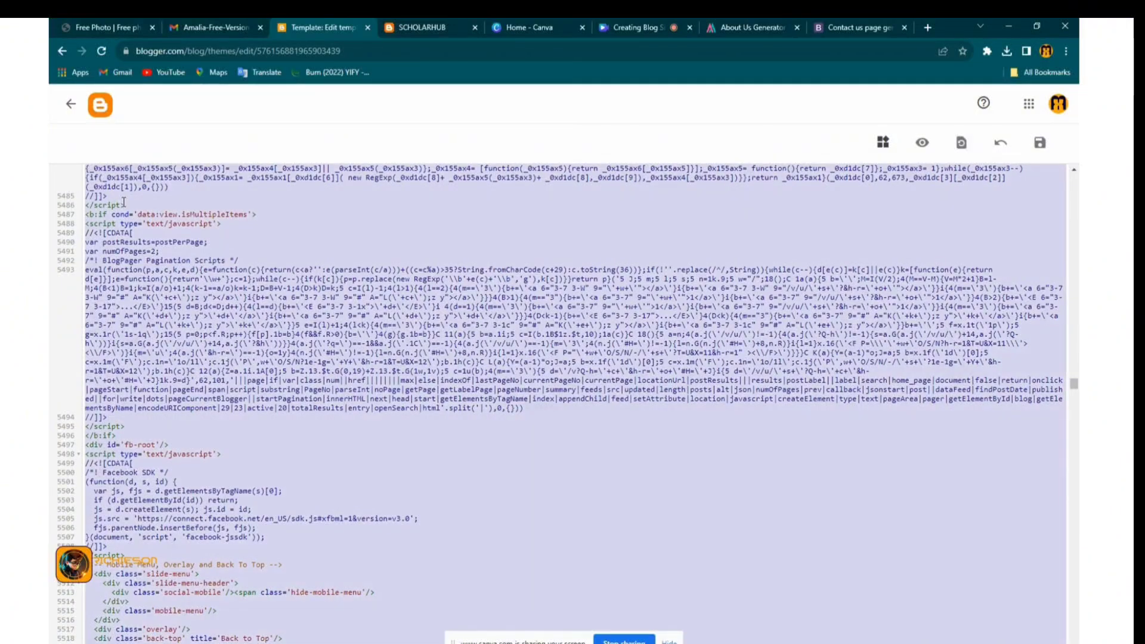
key("ctrl+v")
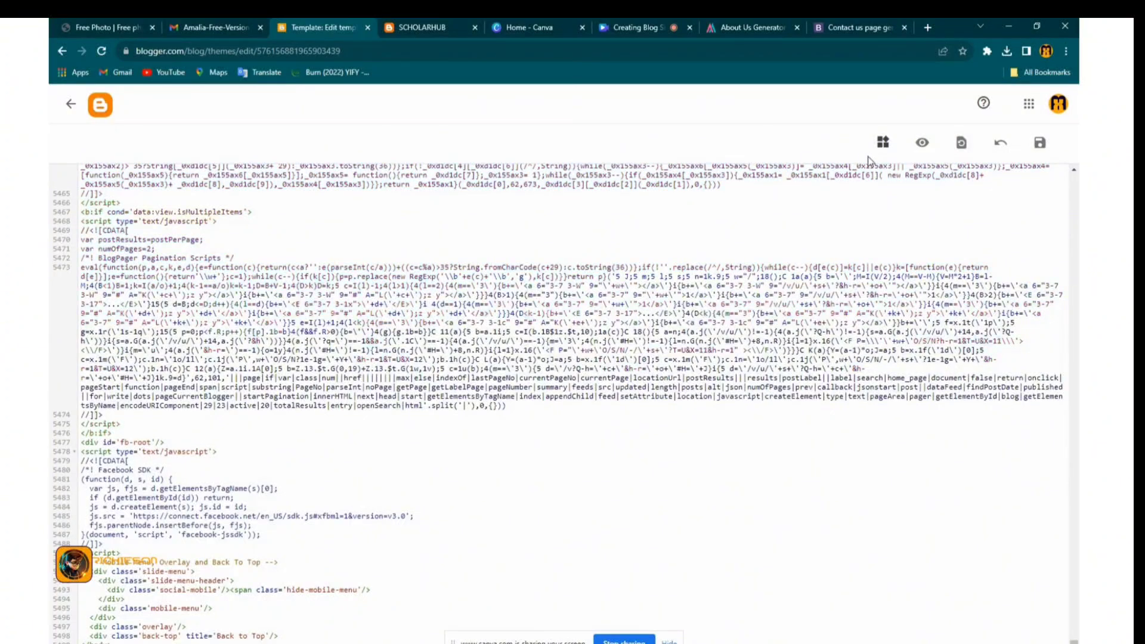
left_click(1036, 151)
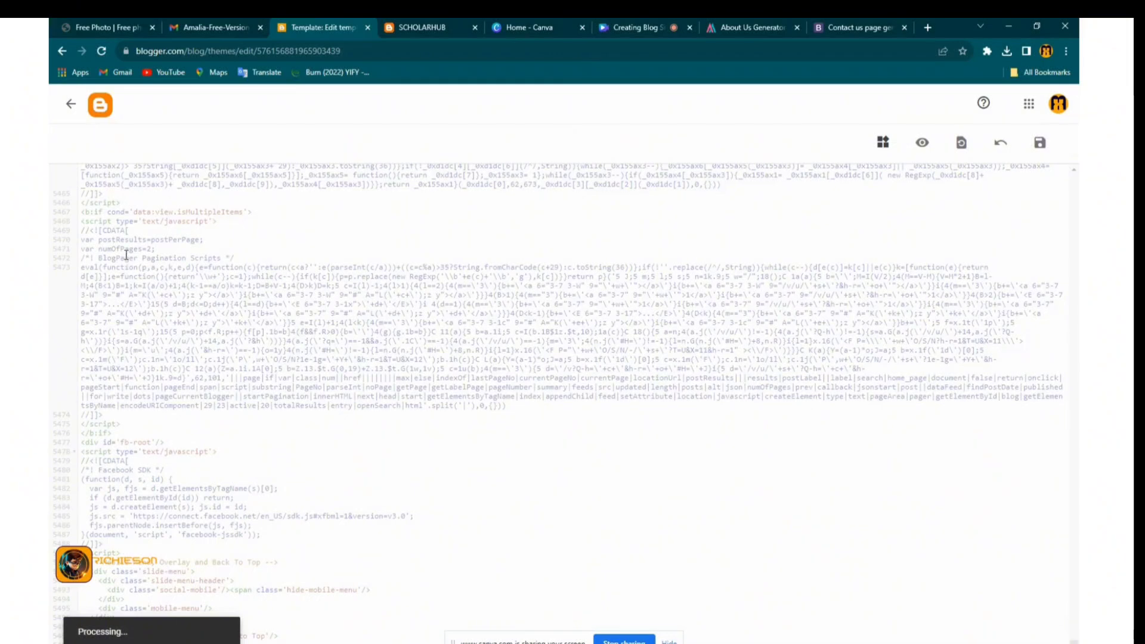
left_click(67, 103)
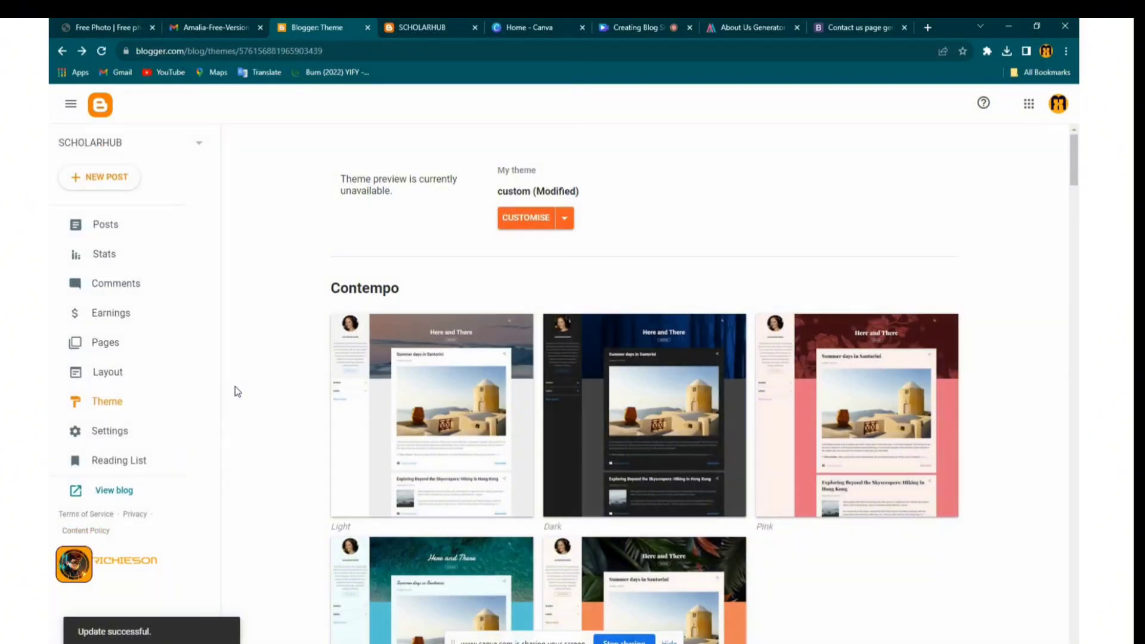
On the Layout page, review the SCHOLARHUB header gadget's title and image options, then save
left_click(102, 379)
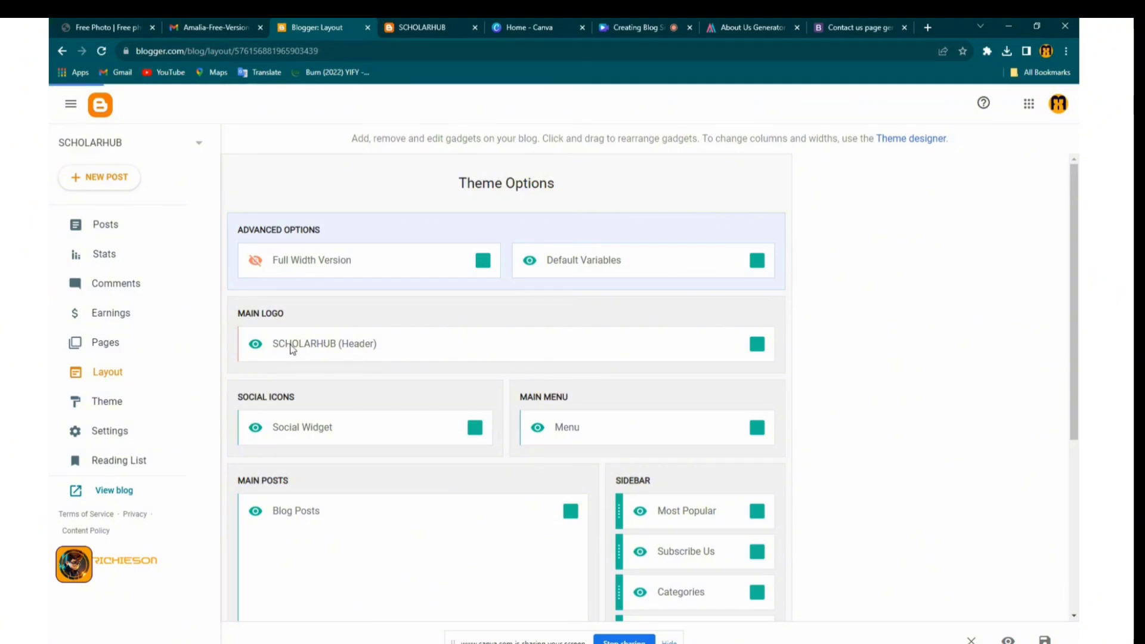
left_click(755, 346)
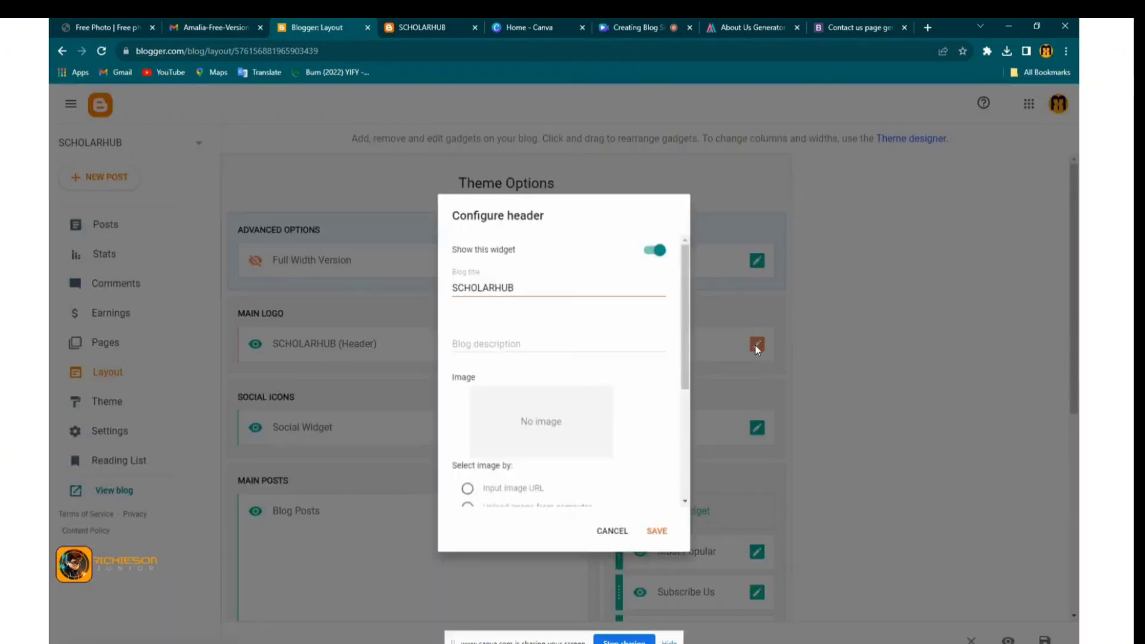
left_click(518, 286)
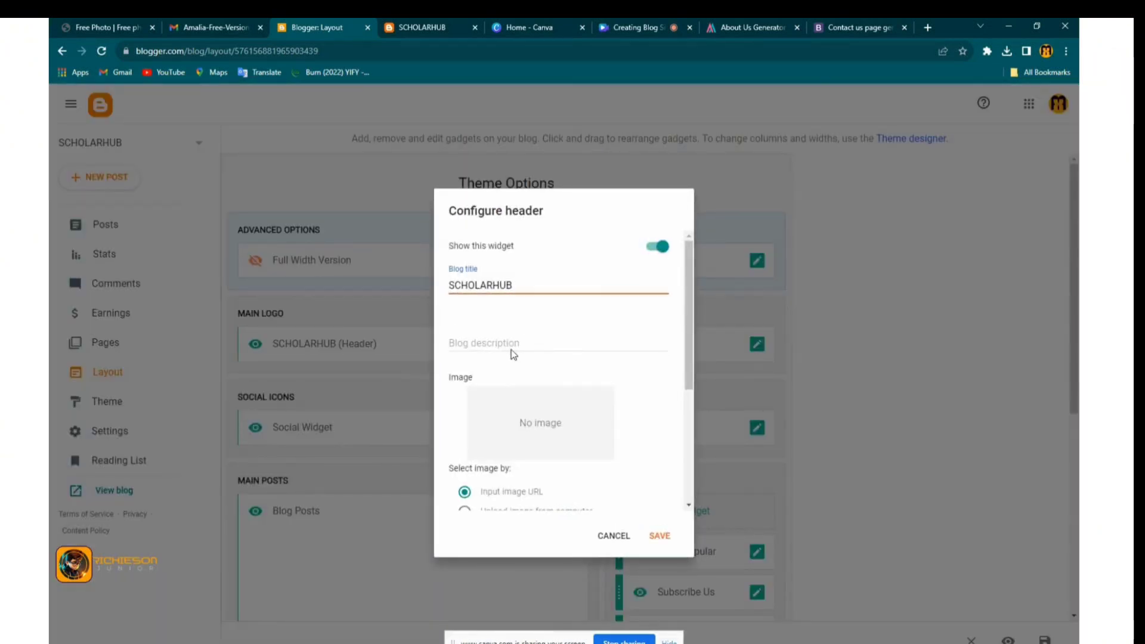
scroll(483, 391, "down", 1)
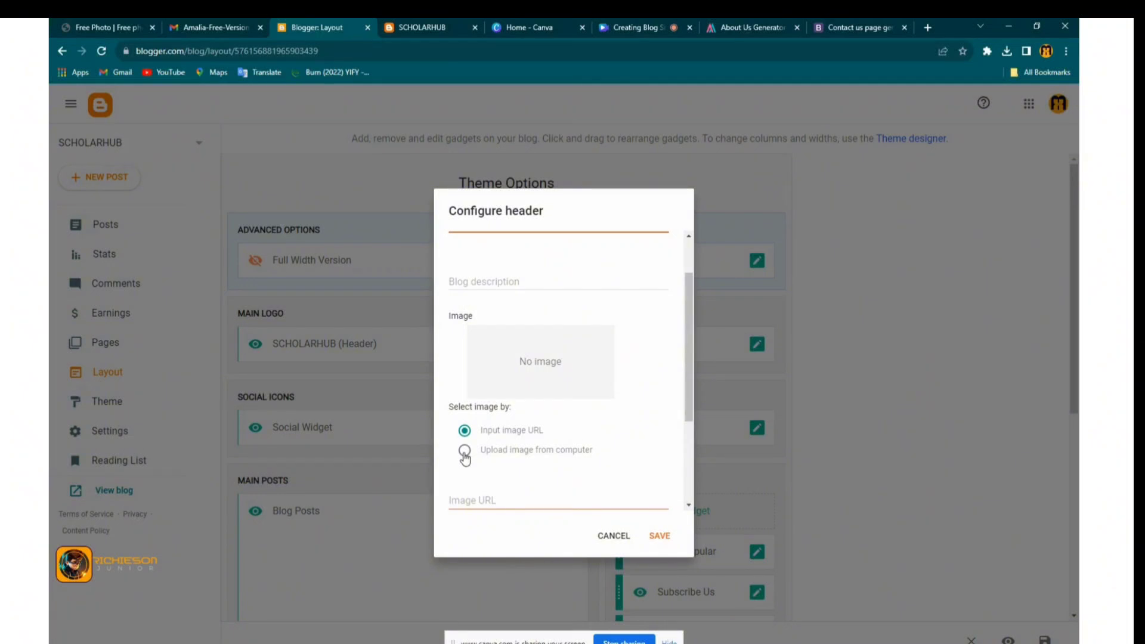
scroll(560, 470, "down", 3)
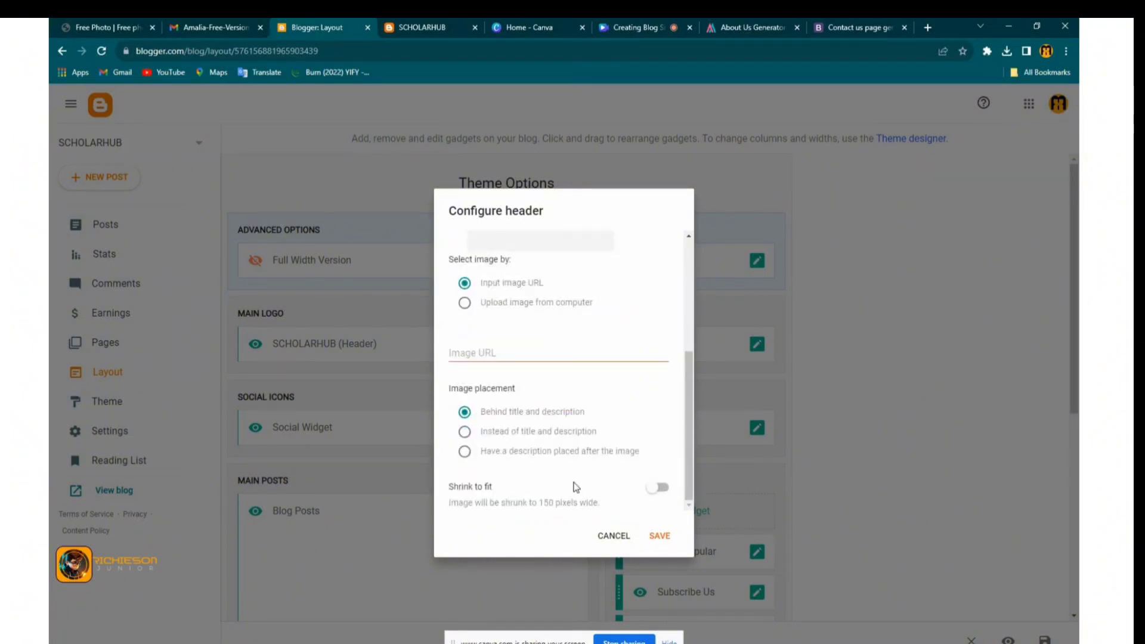
left_click(661, 537)
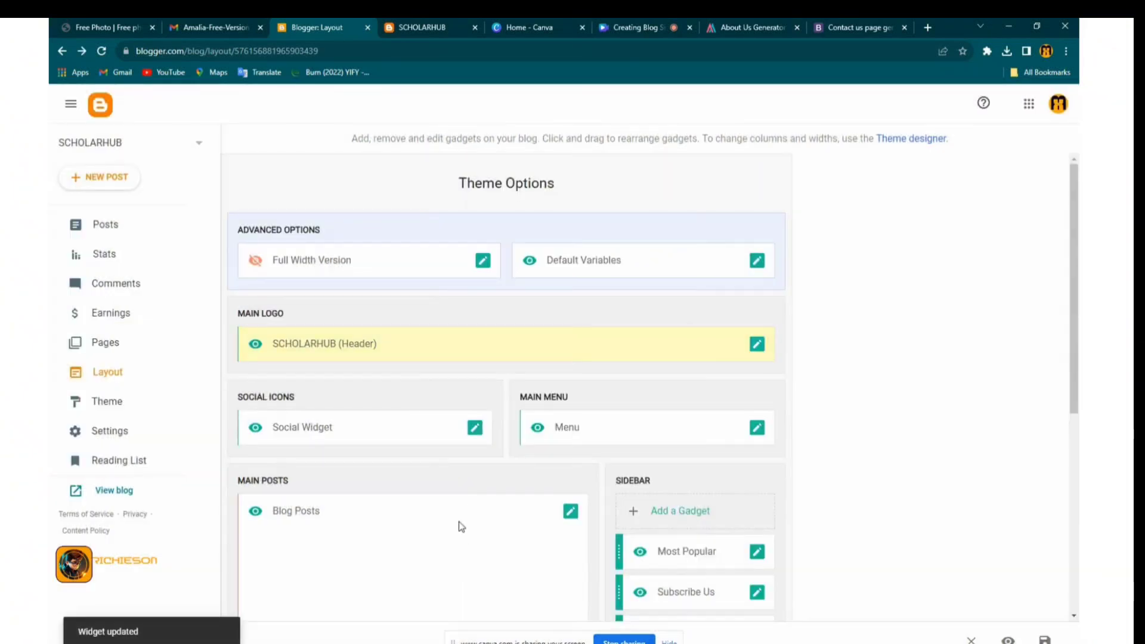
Delete the DropDown, _Shortcodes, _Sitemap, _Web Doc and Download This Template menu links, then save
left_click(756, 430)
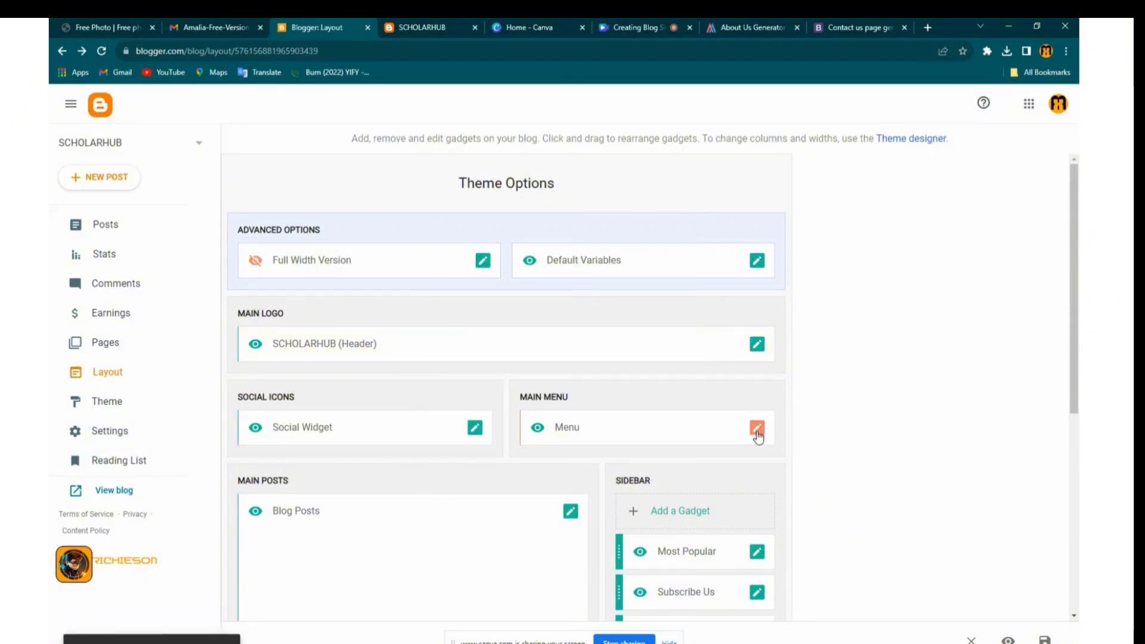
scroll(502, 419, "down", 4)
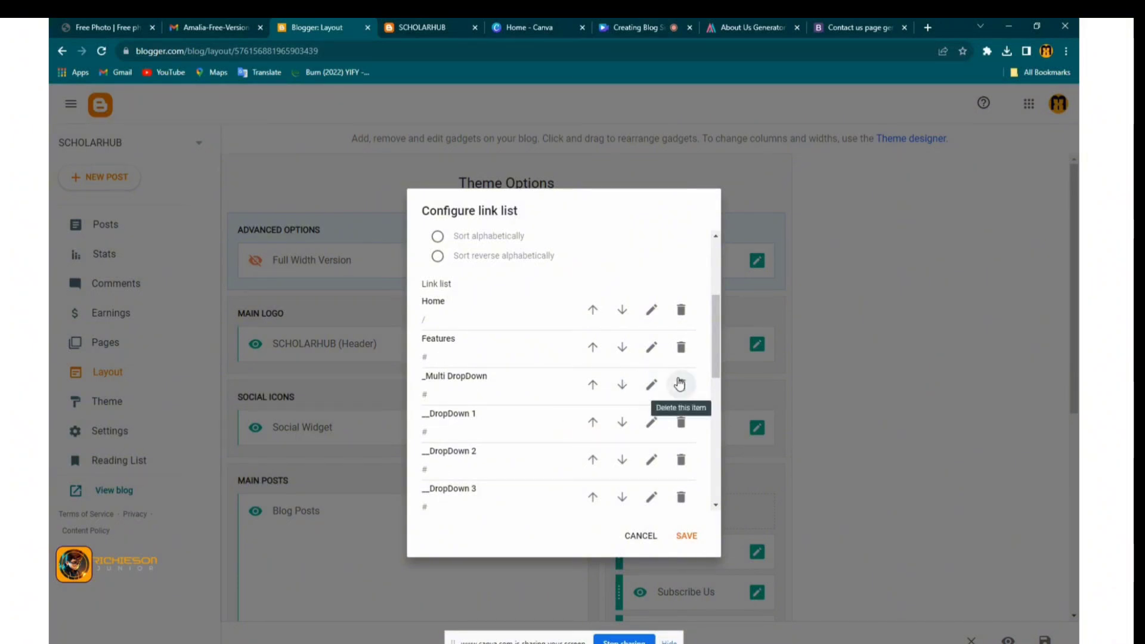
left_click(679, 388)
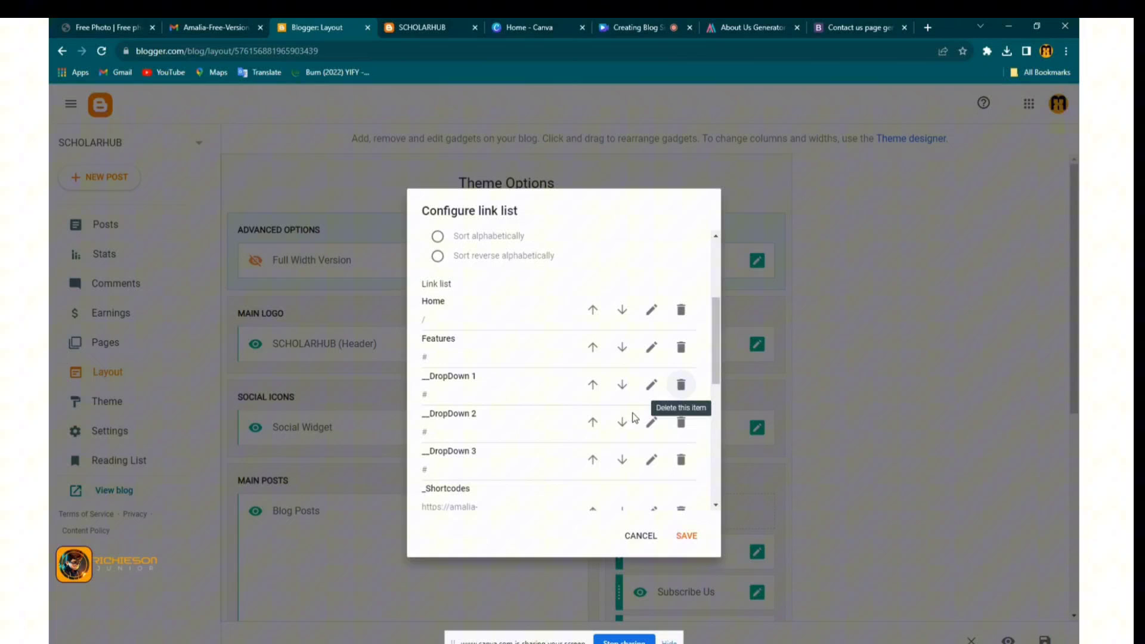
left_click(680, 385)
left_click(687, 421)
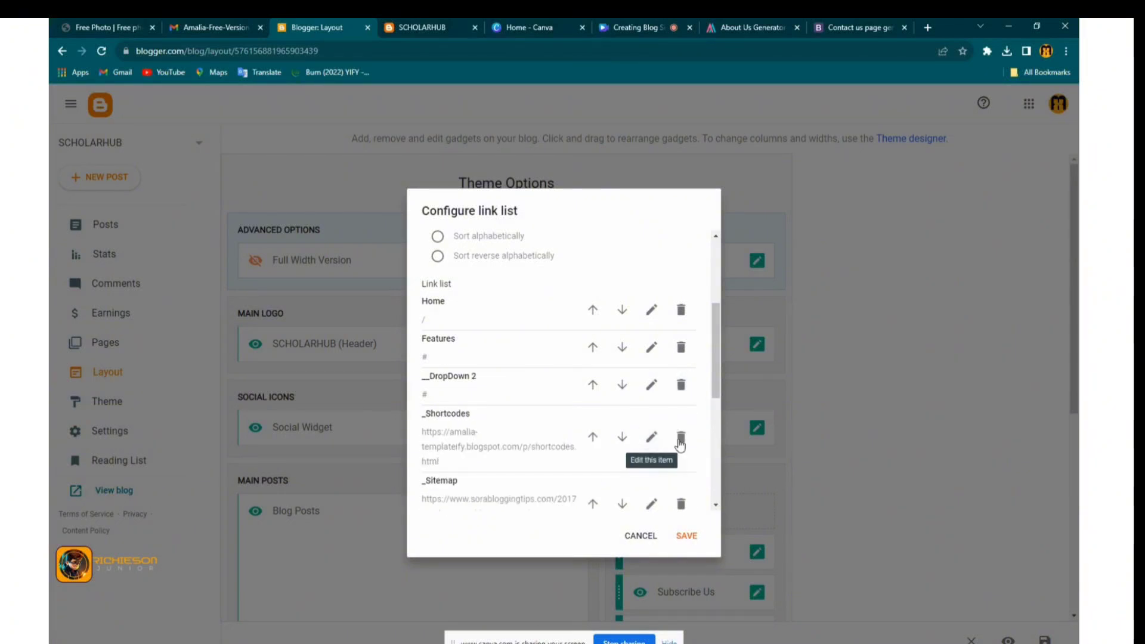
left_click(680, 441)
left_click(681, 385)
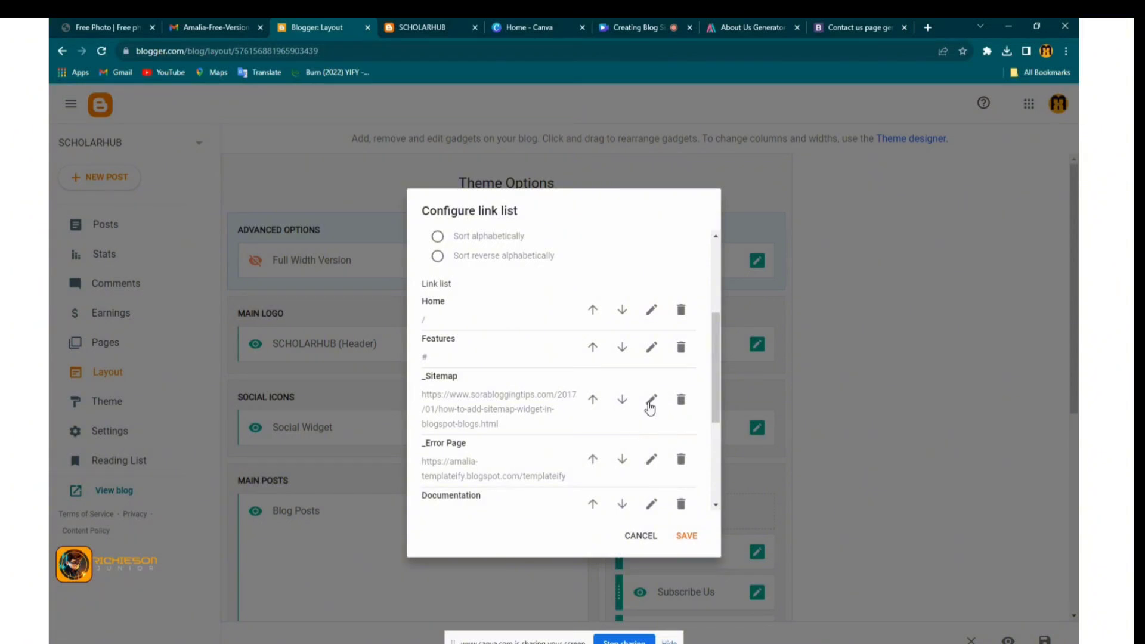
left_click(680, 398)
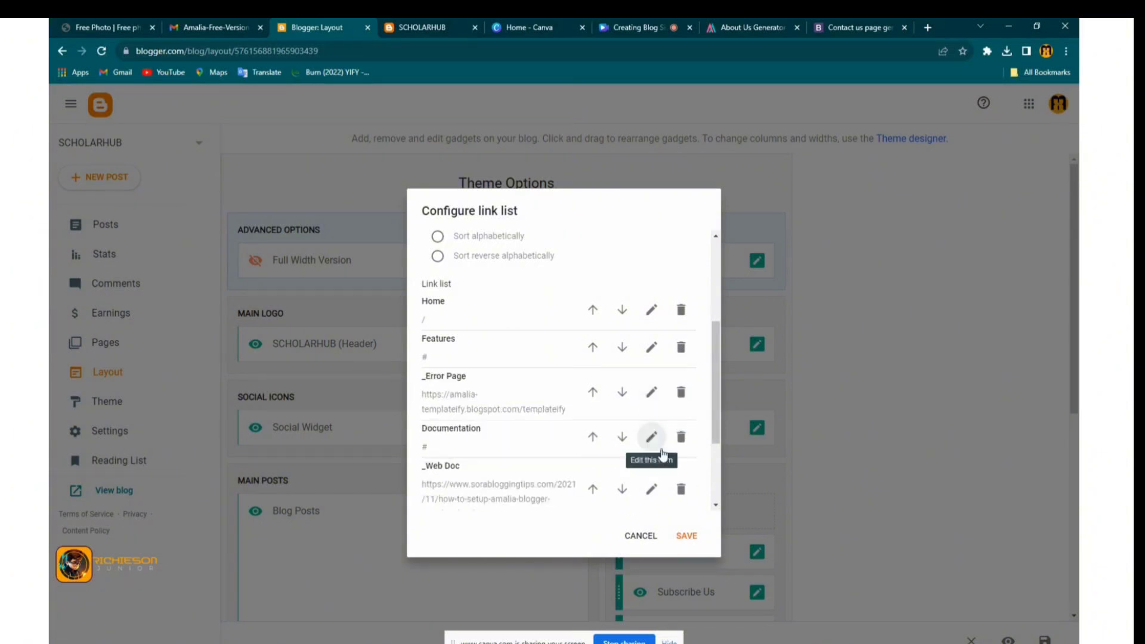
left_click(680, 489)
scroll(656, 514, "down", 1)
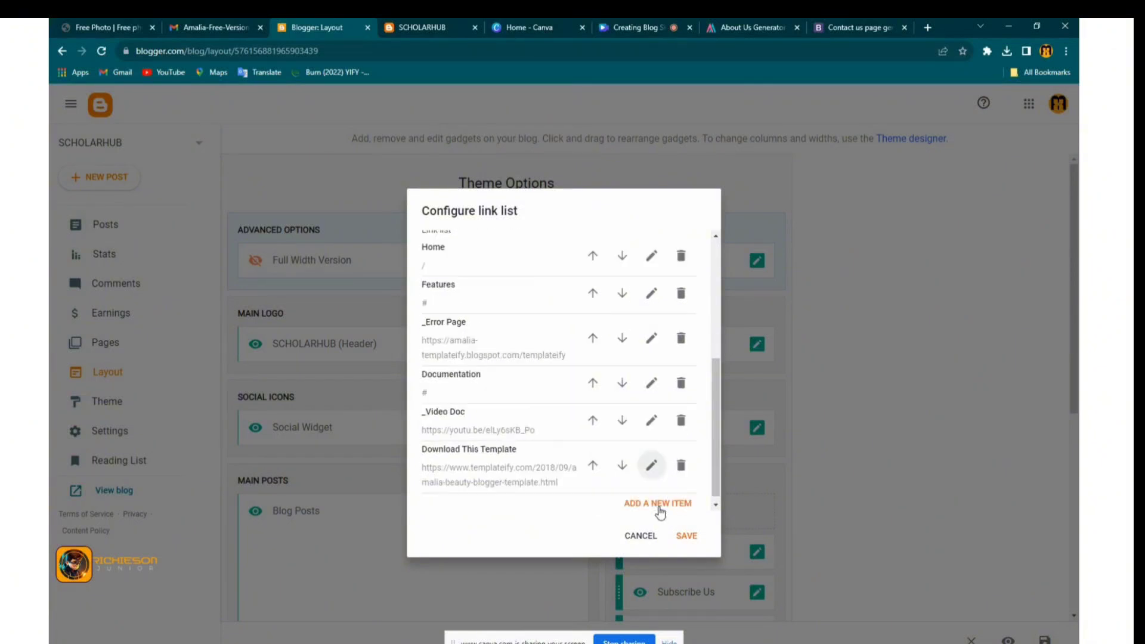
left_click(680, 465)
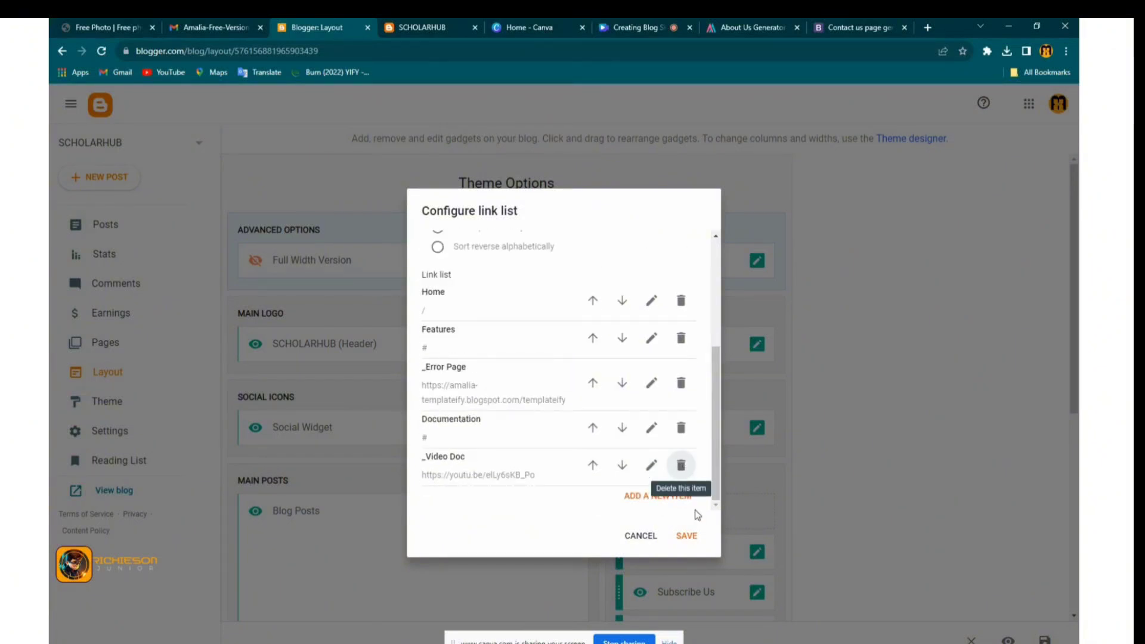
left_click(685, 535)
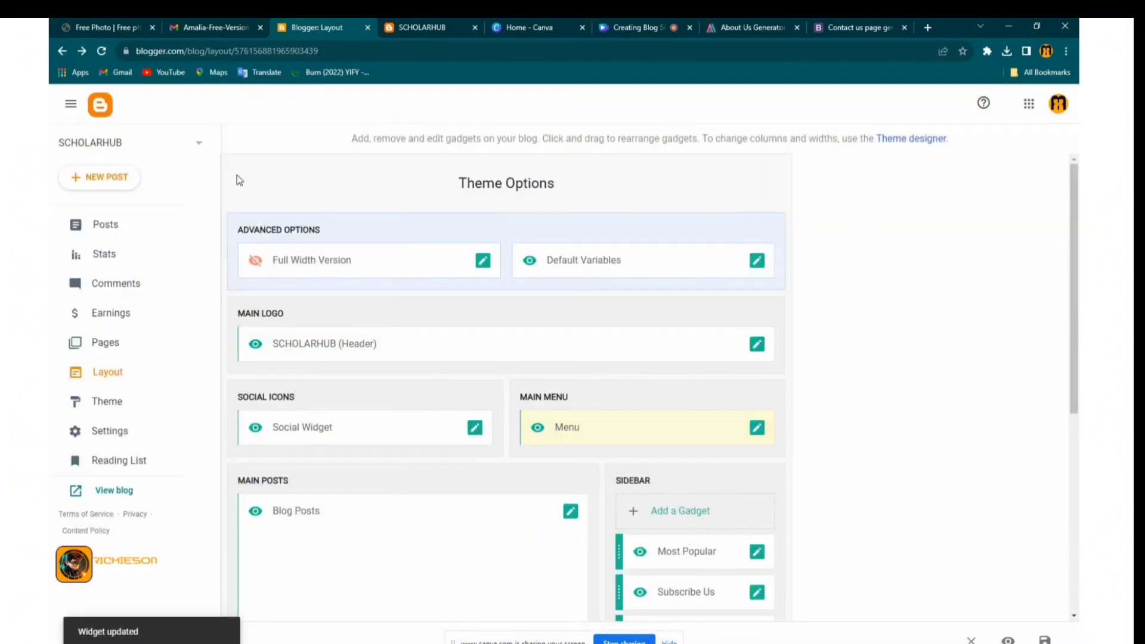
Copy the Layout page URL and load it in the tab showing the public SCHOLARHUB blog
left_click(234, 52)
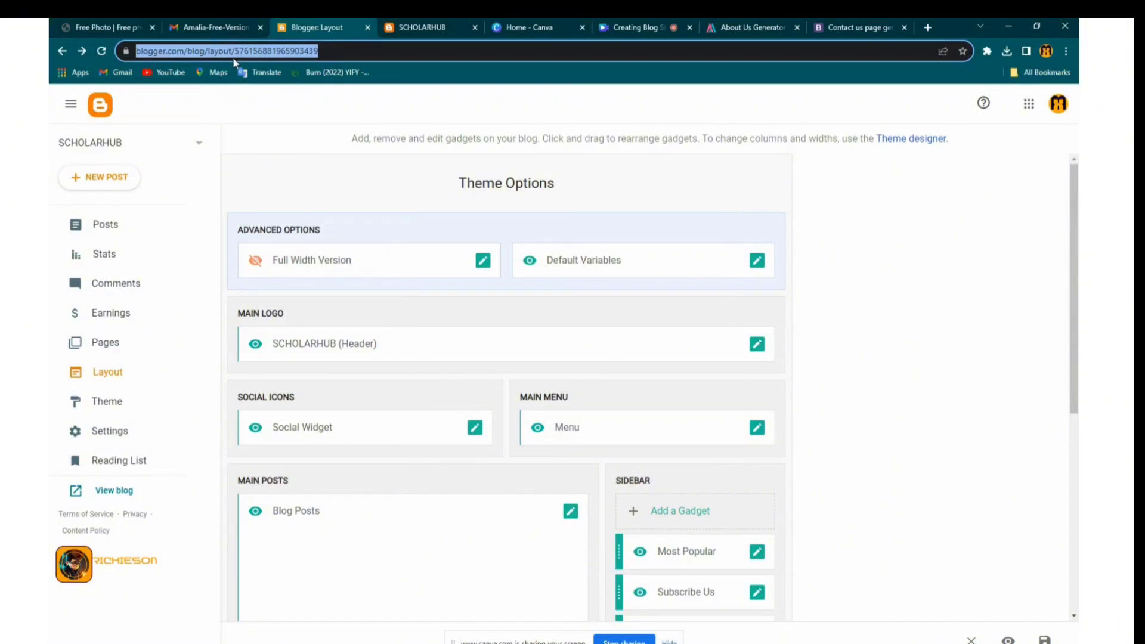
right_click(246, 55)
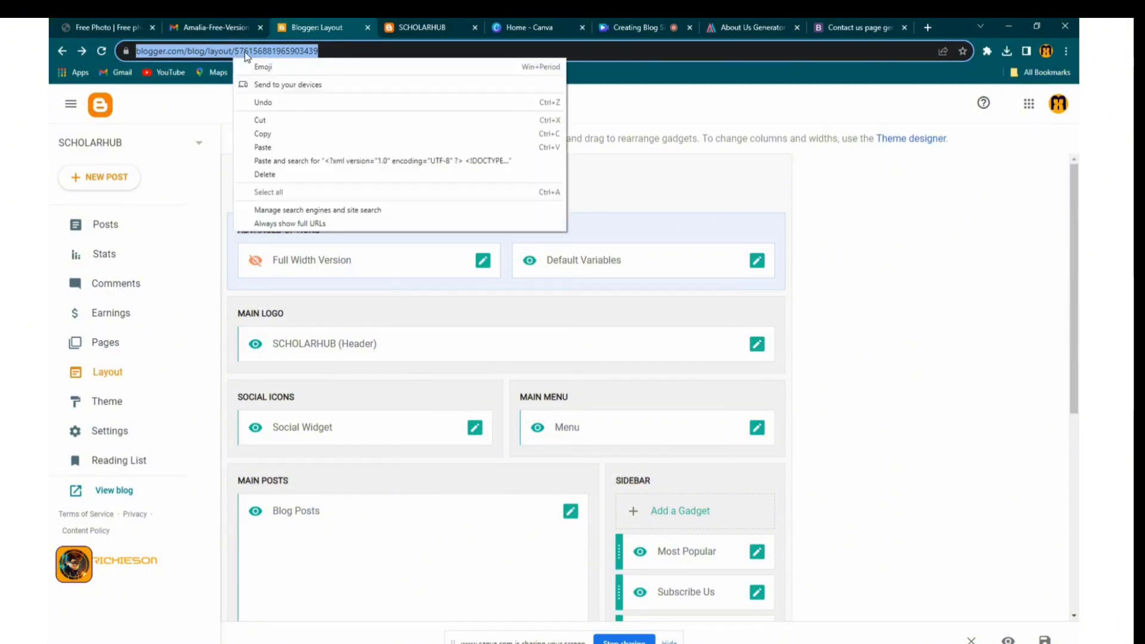
left_click(265, 135)
left_click(406, 31)
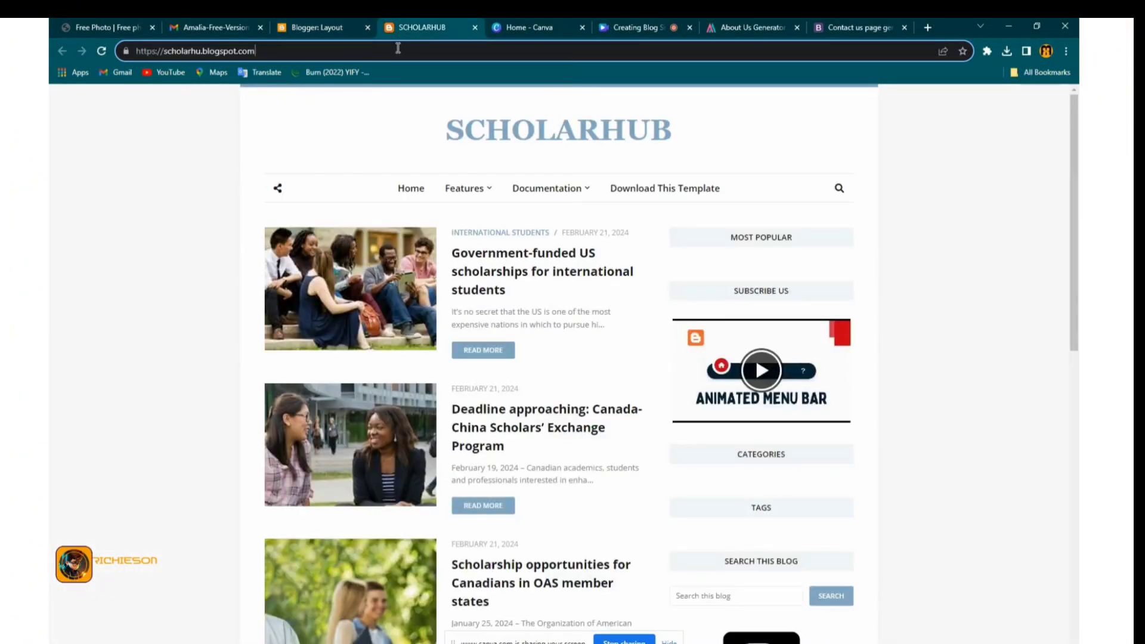
left_click(397, 48)
key("ctrl+v")
key("Return")
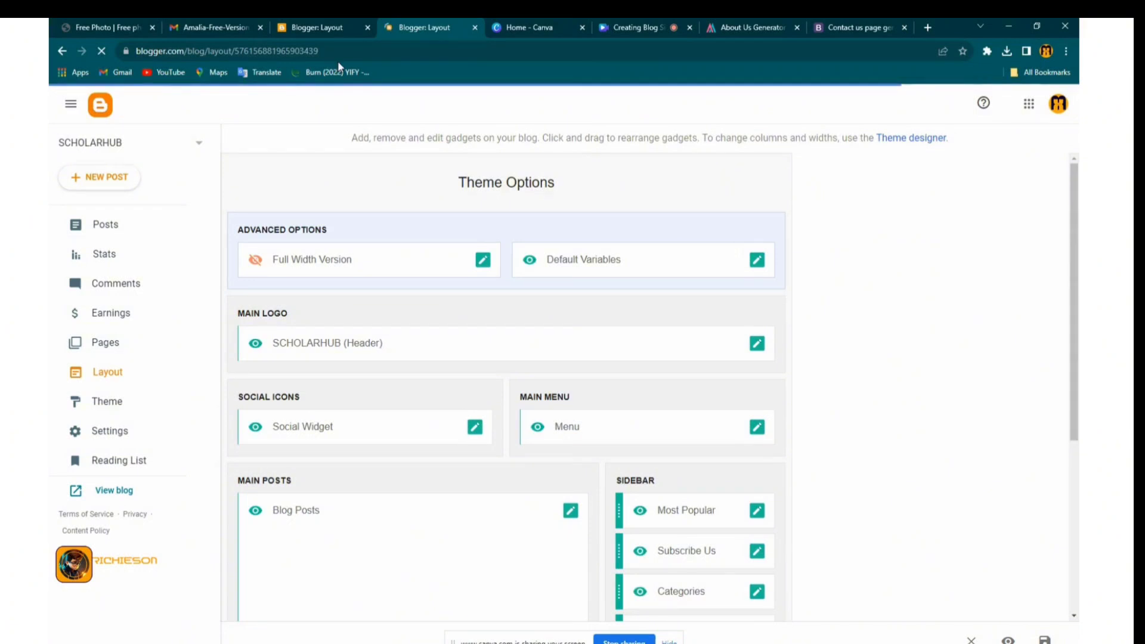
Copy the About Us page's share link from the Pages list
left_click(325, 30)
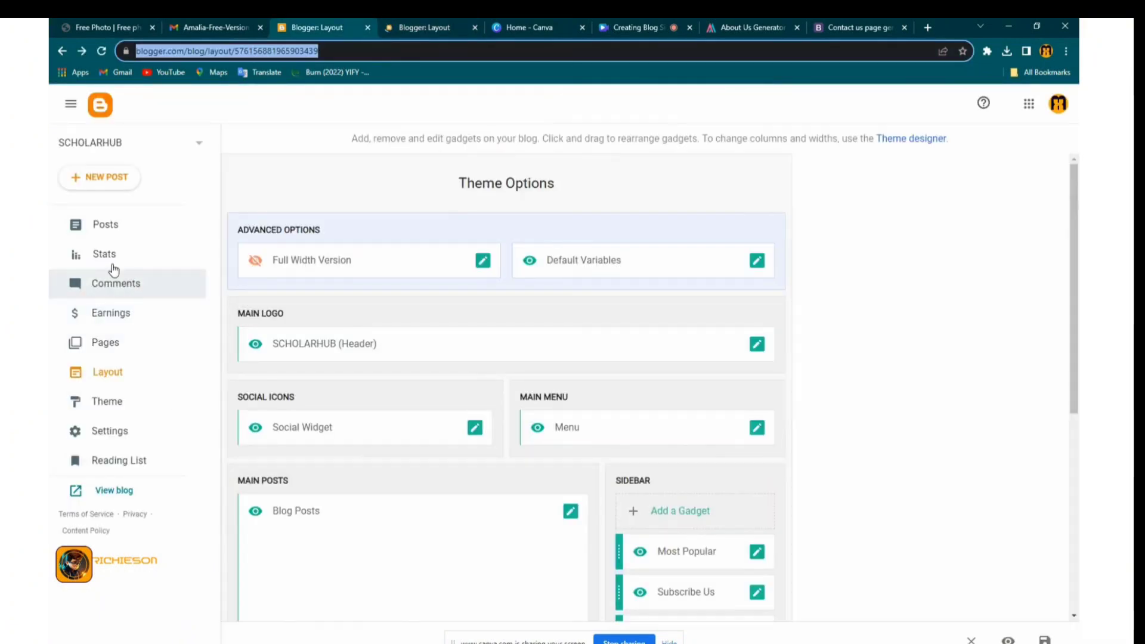
left_click(107, 345)
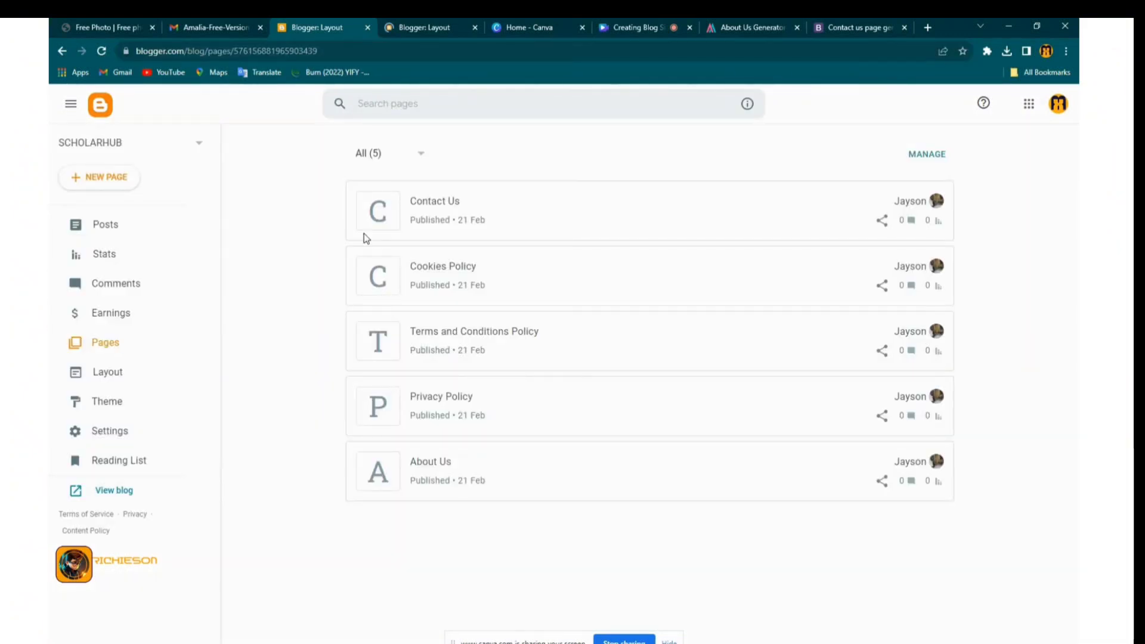
left_click(882, 482)
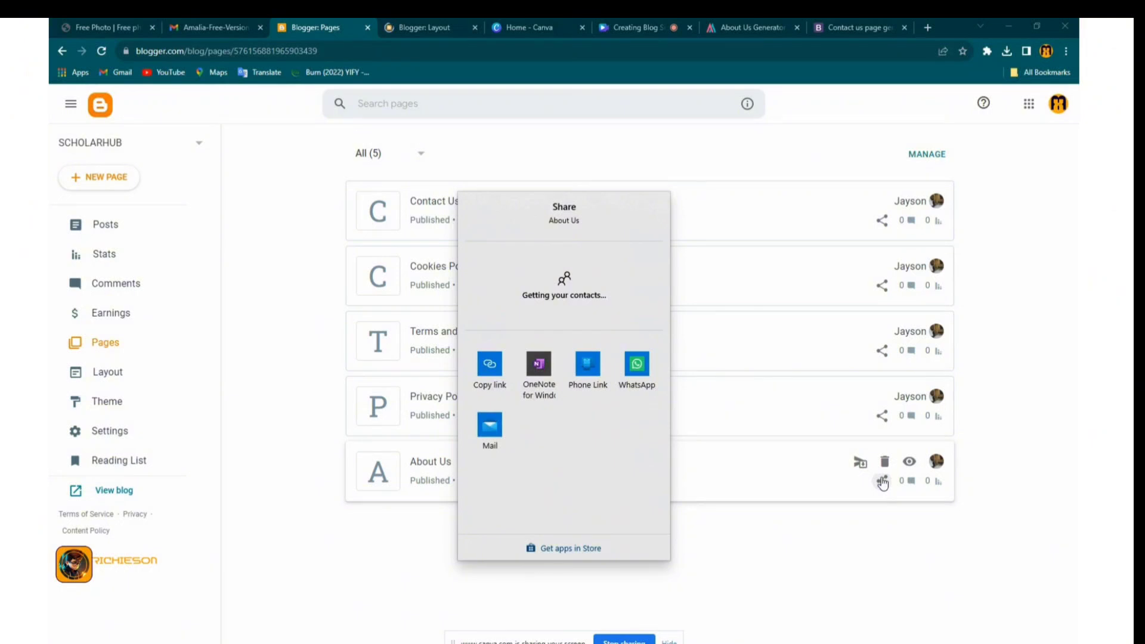
left_click(491, 384)
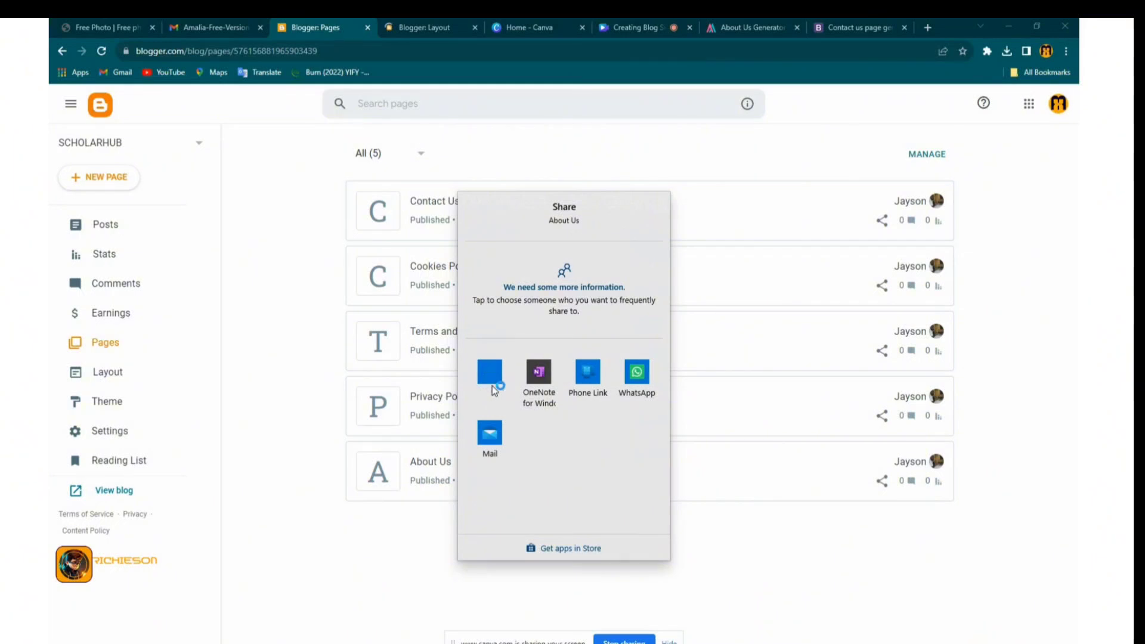
left_click(413, 28)
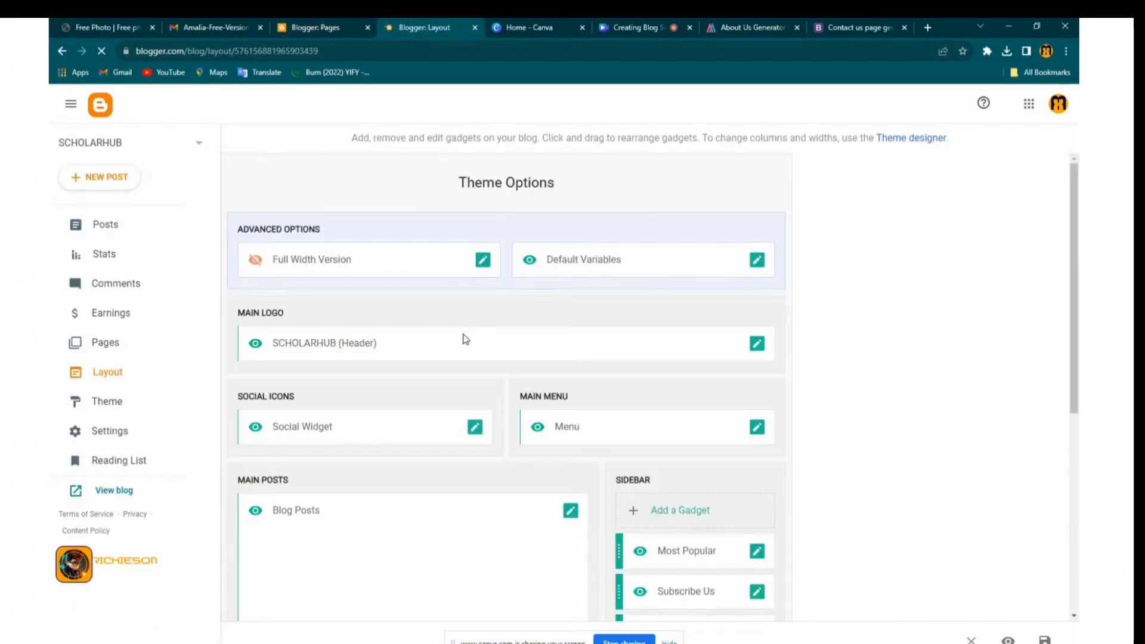
Rename the Features menu link to 'About Us', paste the about-us URL, and save it
left_click(755, 437)
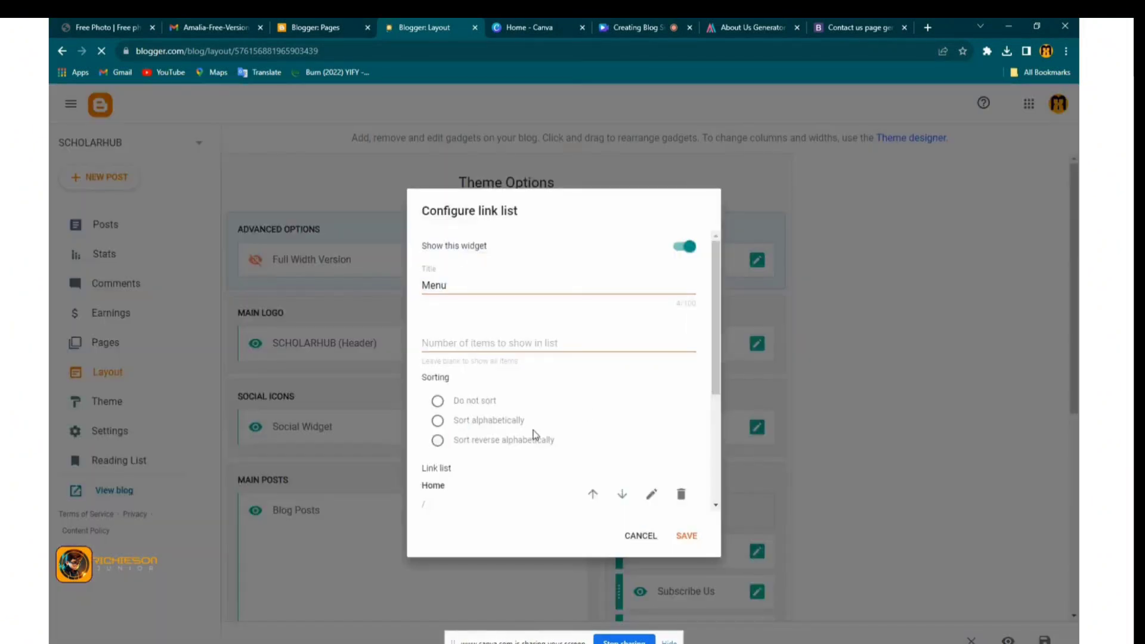
scroll(534, 433, "down", 3)
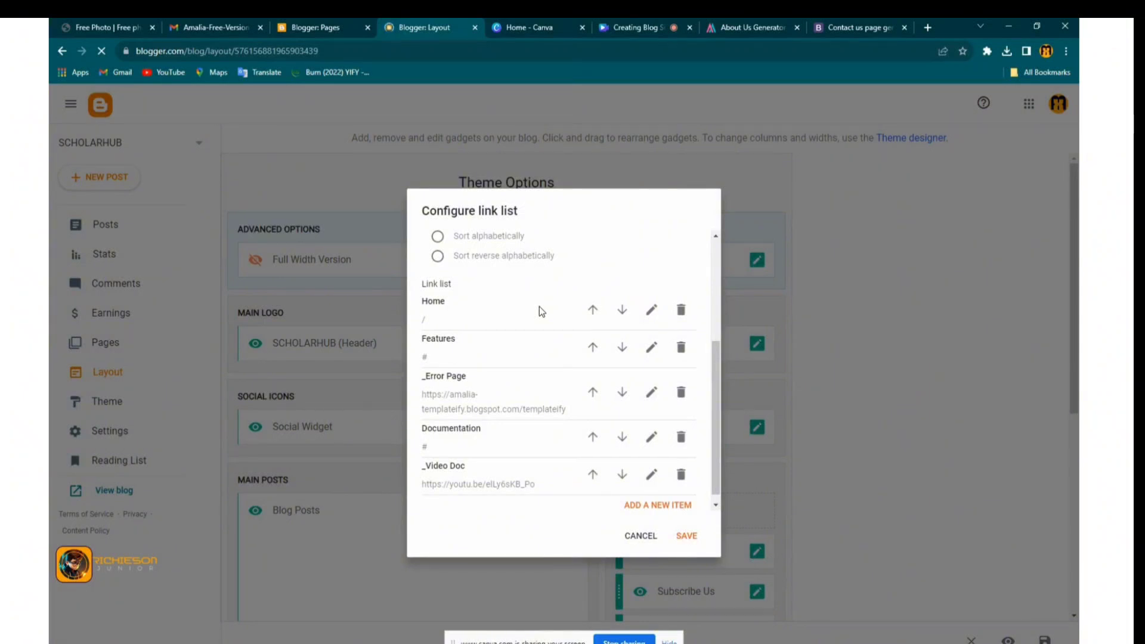
left_click(651, 347)
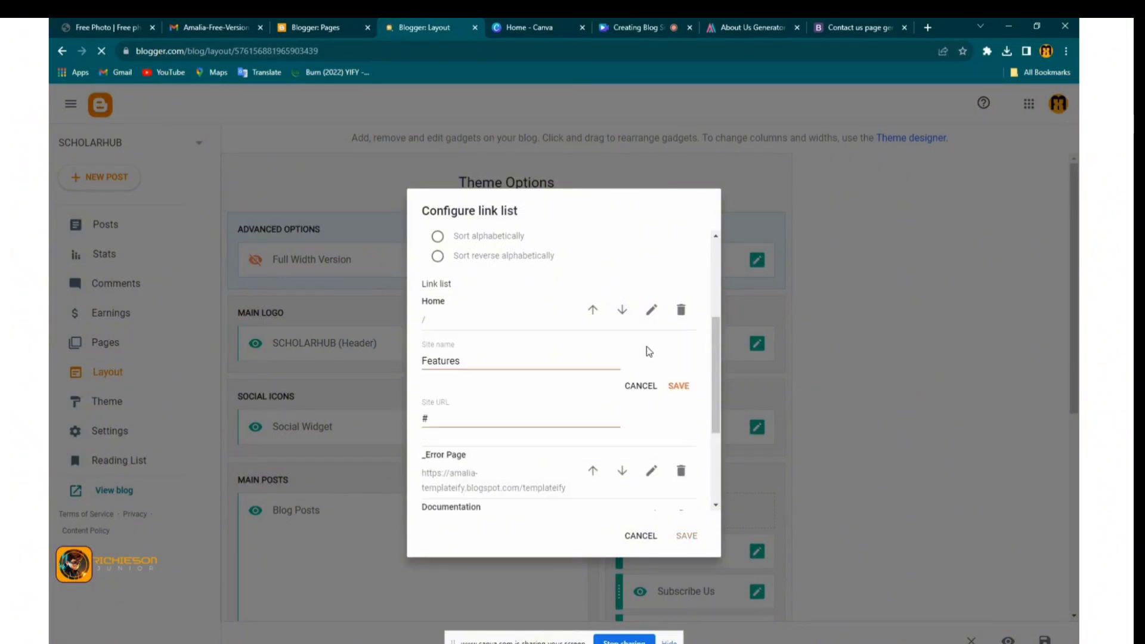
left_click_drag(482, 360, 381, 360)
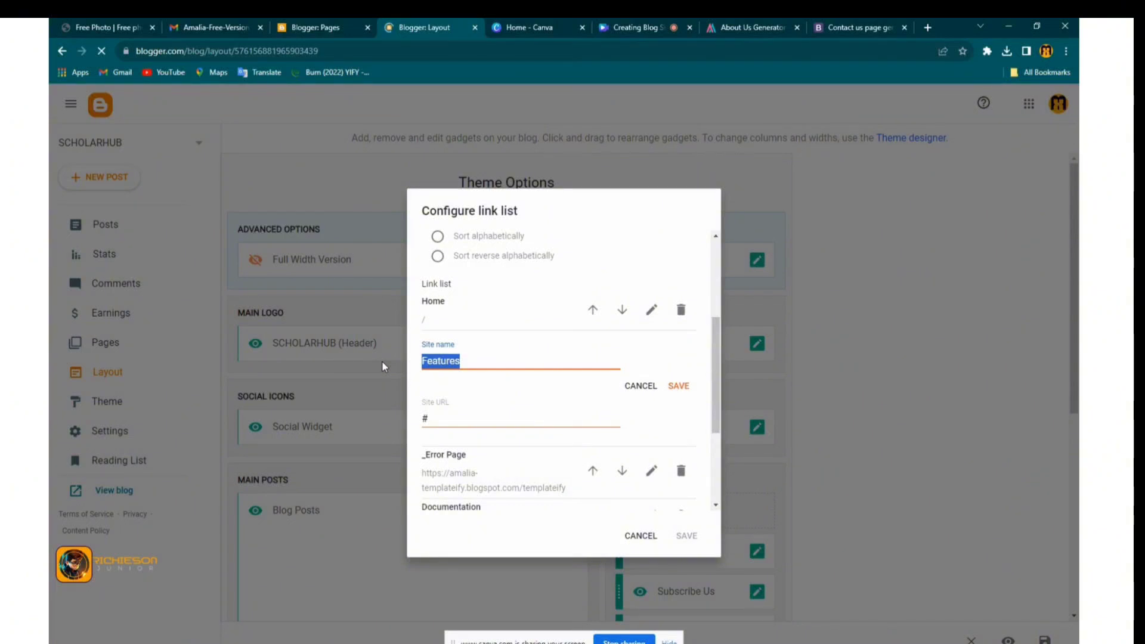
type("Ab")
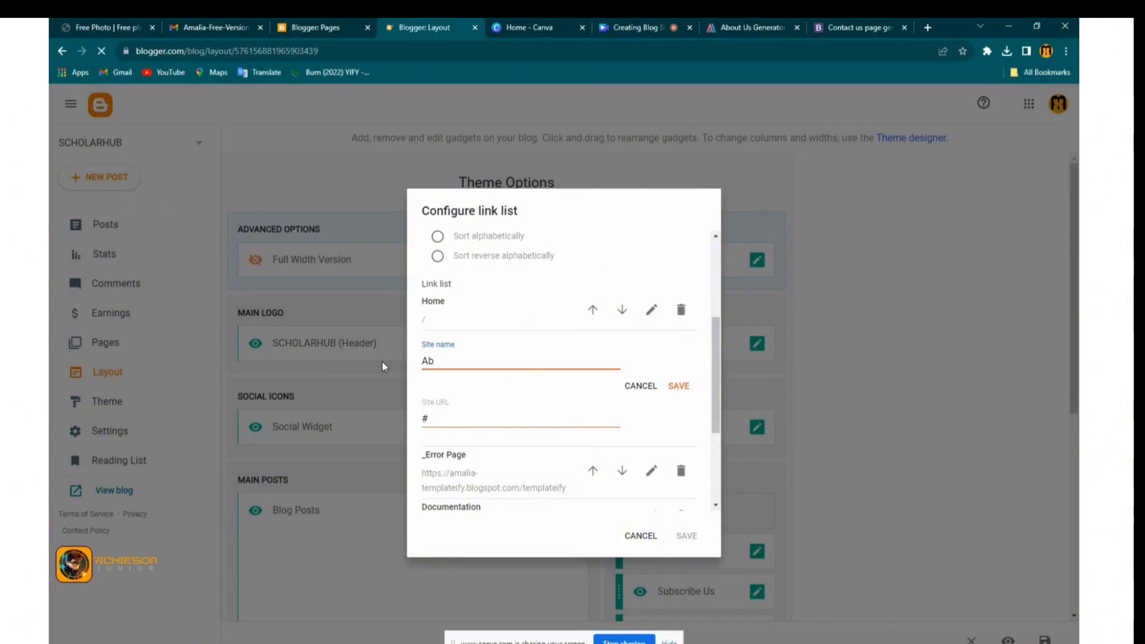
type("out Us")
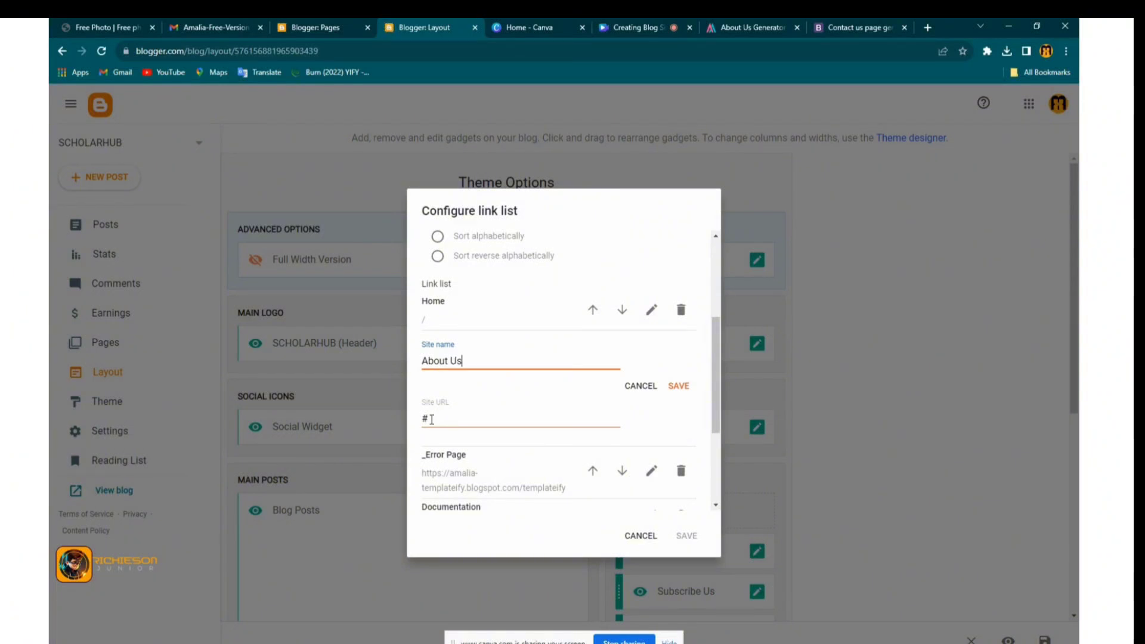
double_click(424, 421)
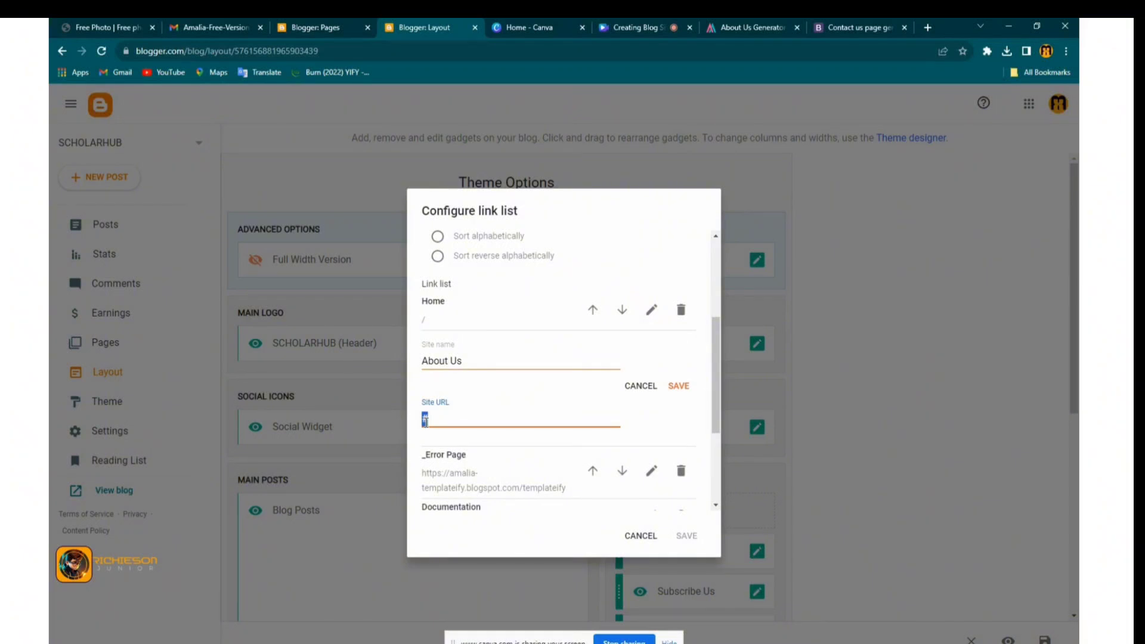
key("ctrl+v")
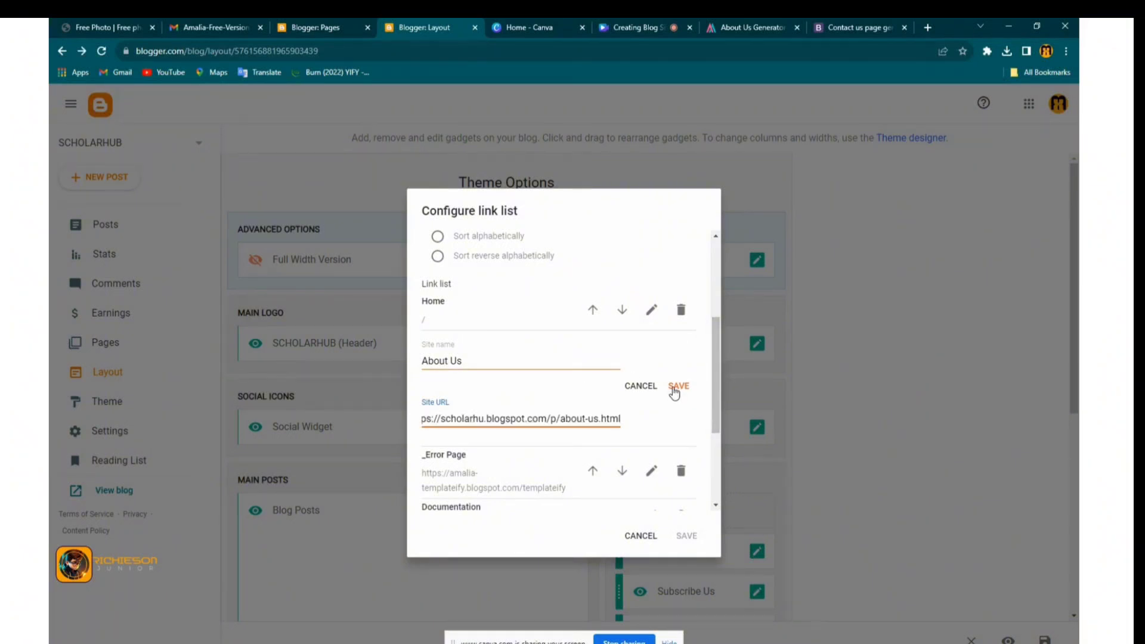
left_click(675, 388)
Rename the _Error Page menu link to 'Contact Us'
left_click(650, 403)
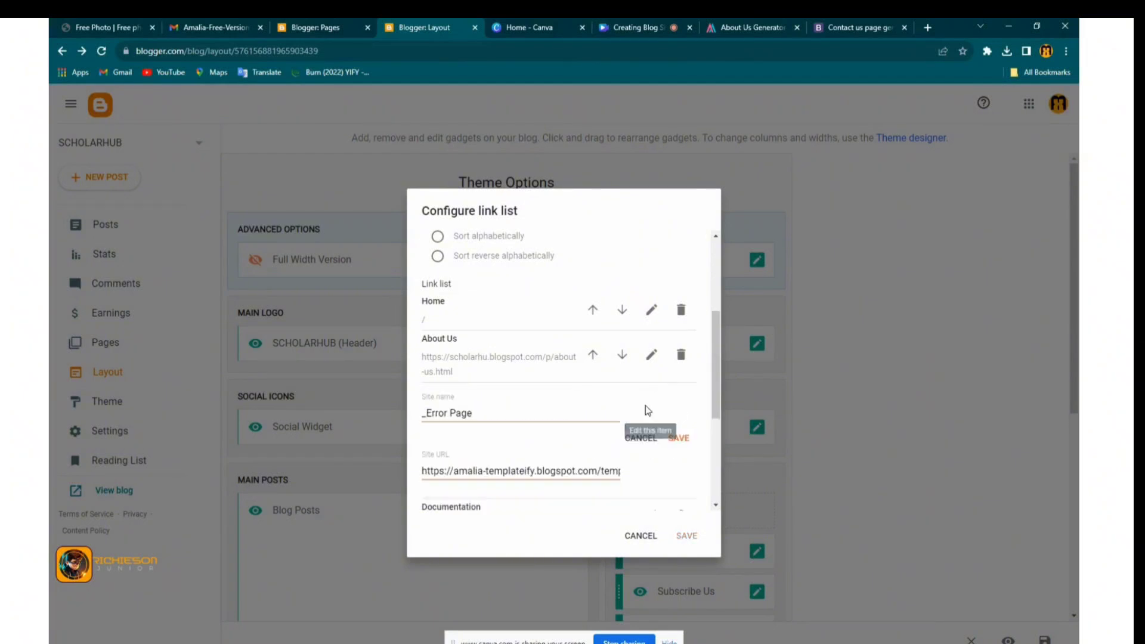
triple_click(411, 412)
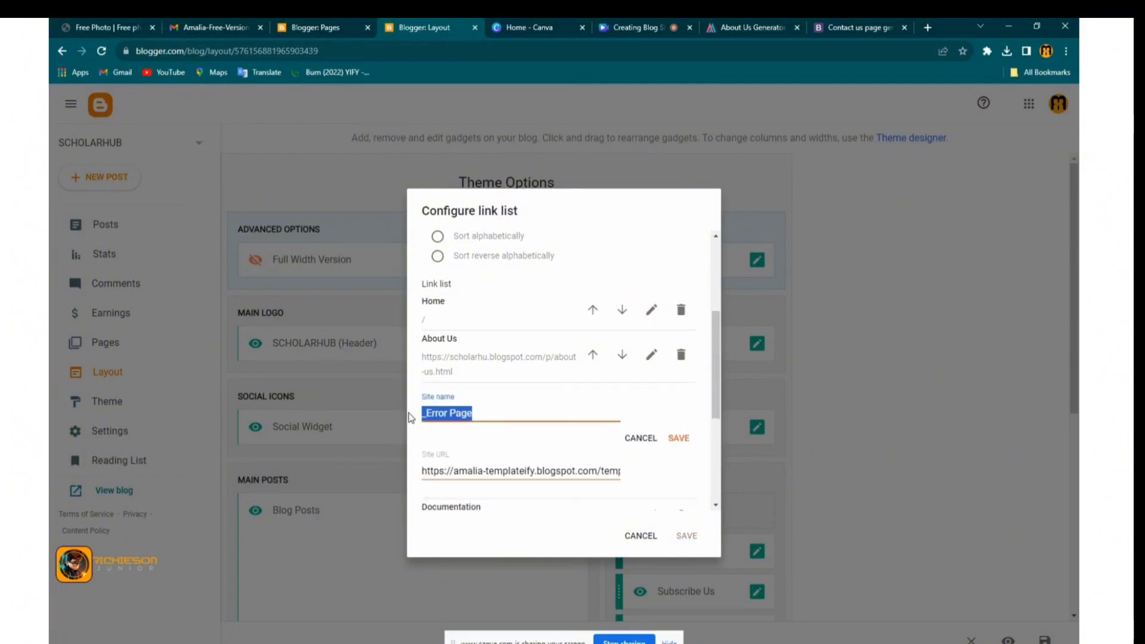
type("Contac")
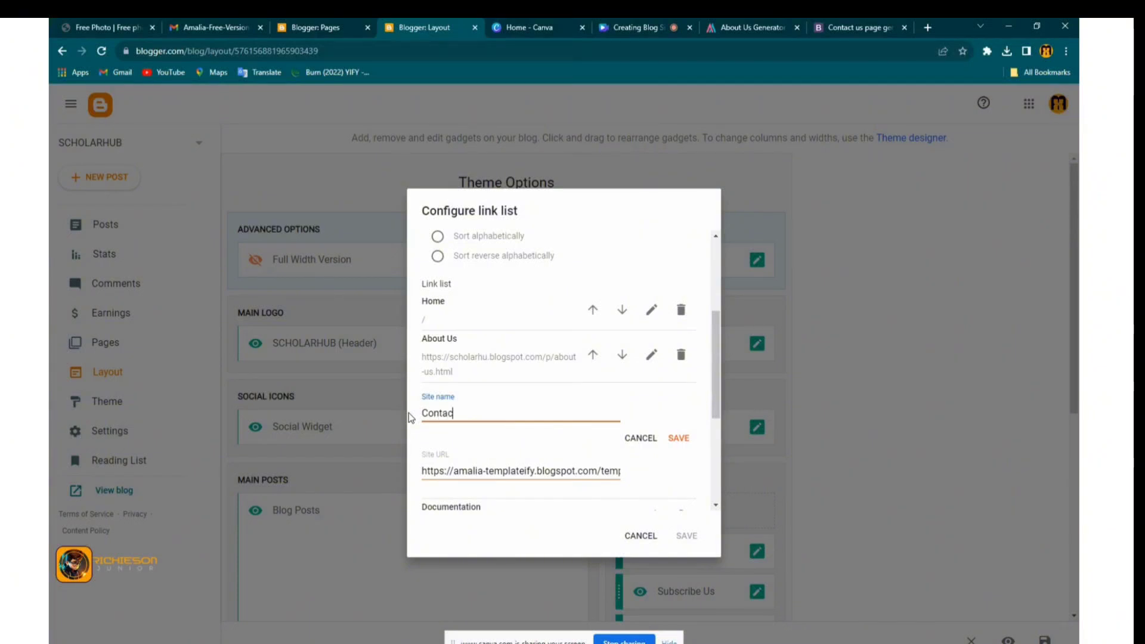
type("t Us")
Set the Contact Us link's URL to the contact-us page's shared link and save it
left_click(328, 29)
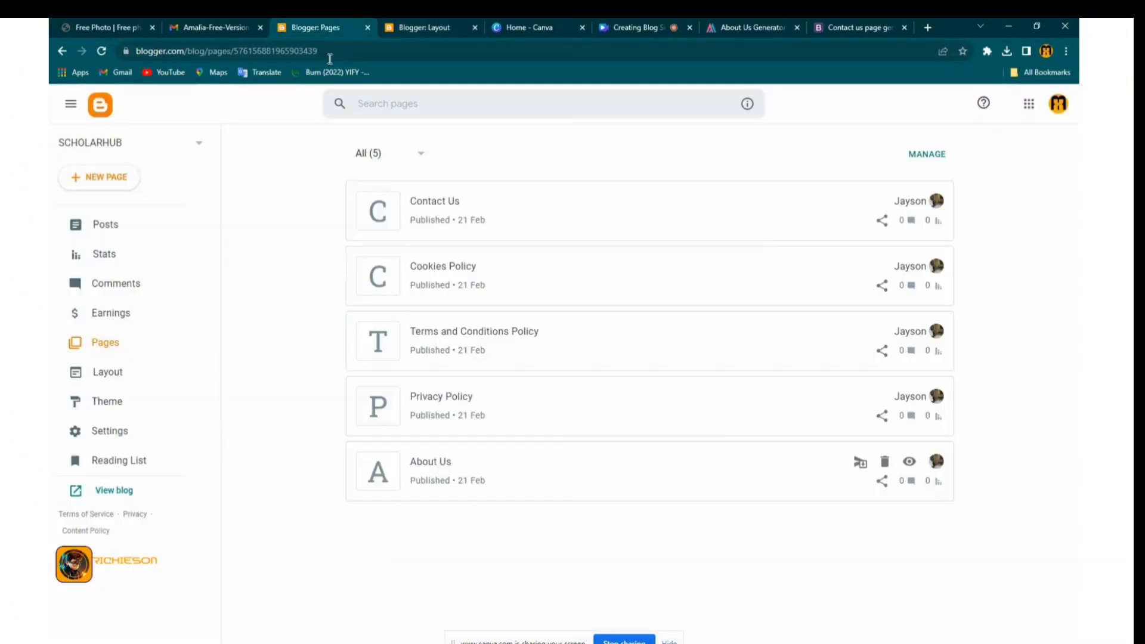
left_click(881, 222)
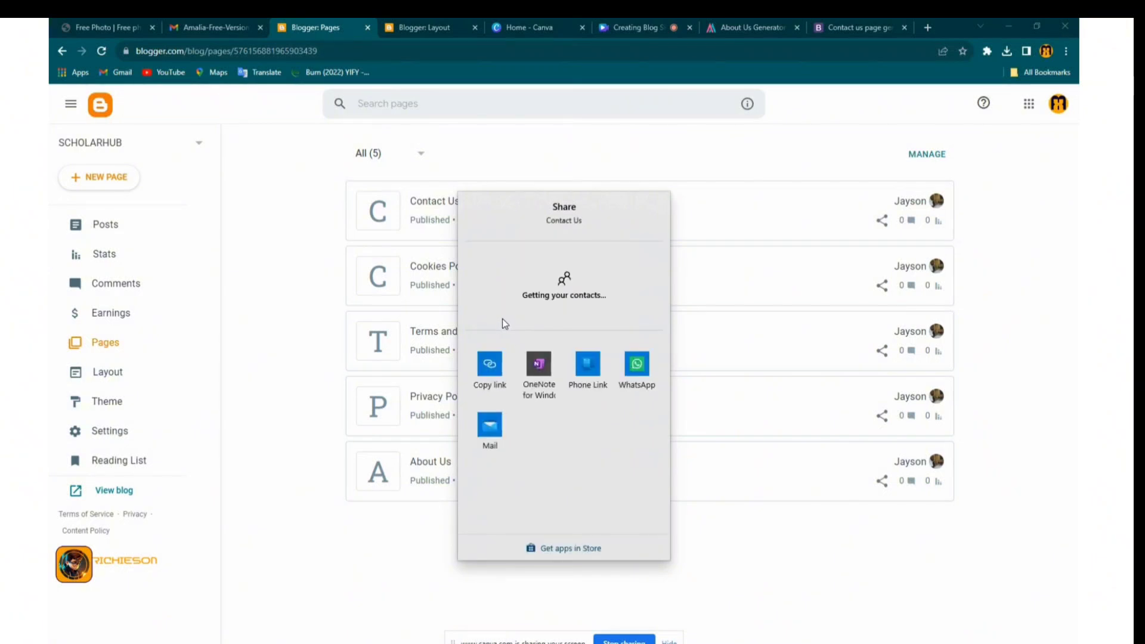
left_click(410, 31)
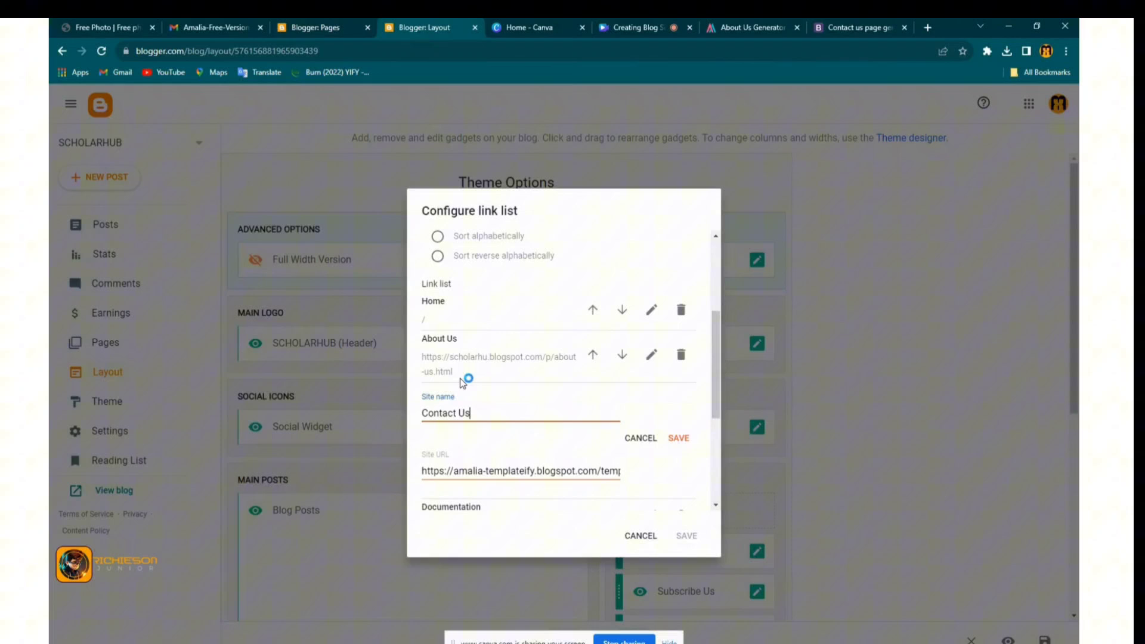
left_click(473, 469)
key("ctrl+a")
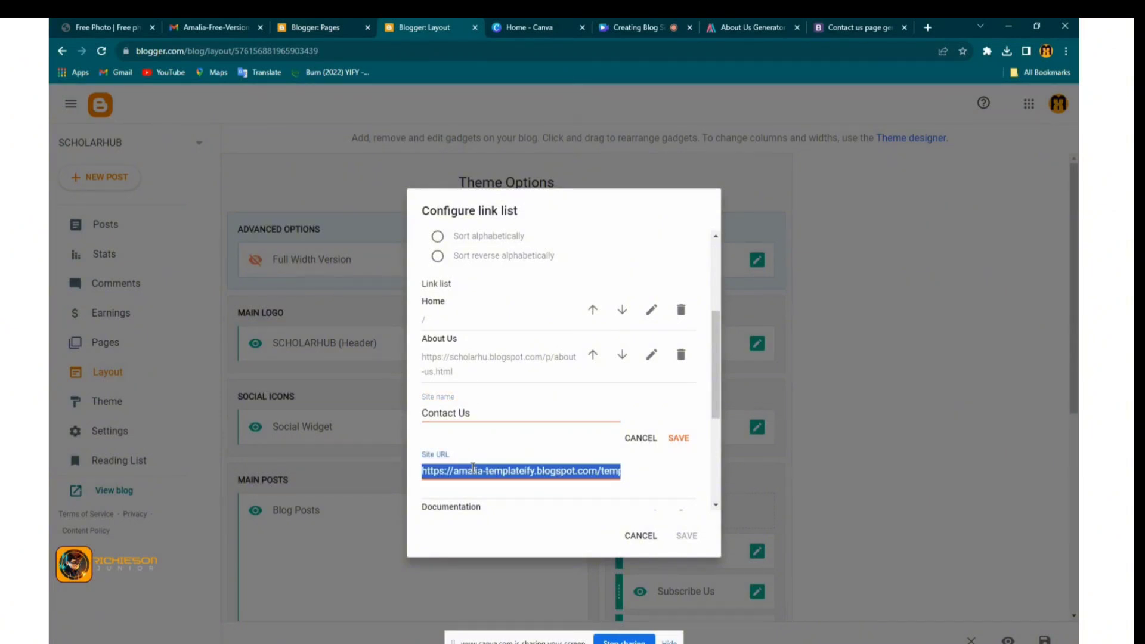
key("ctrl+v")
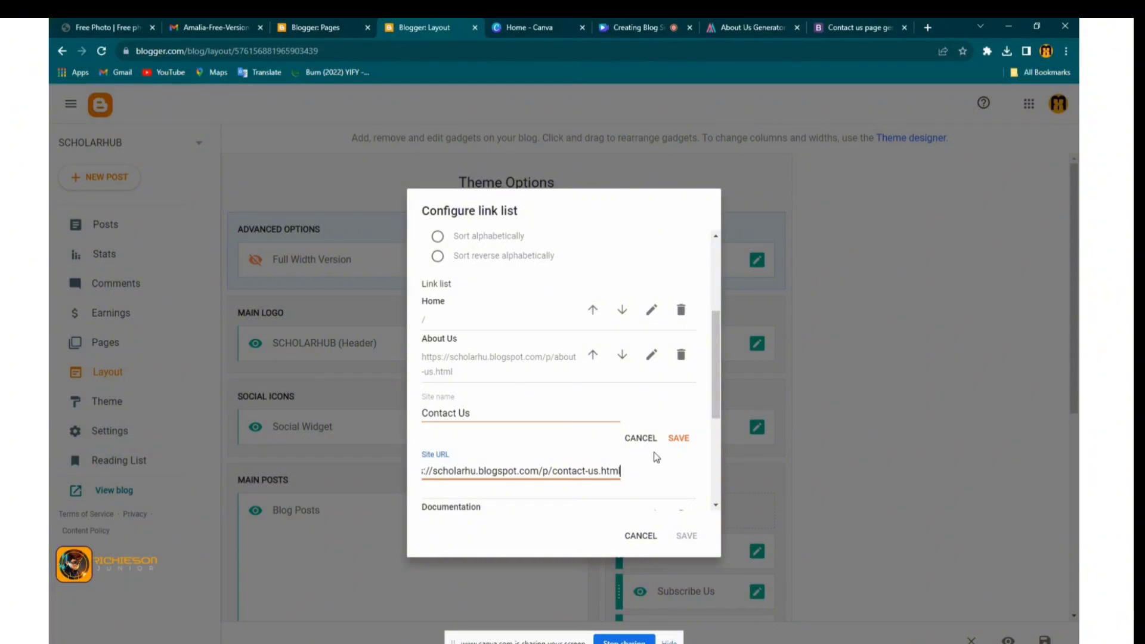
left_click(678, 439)
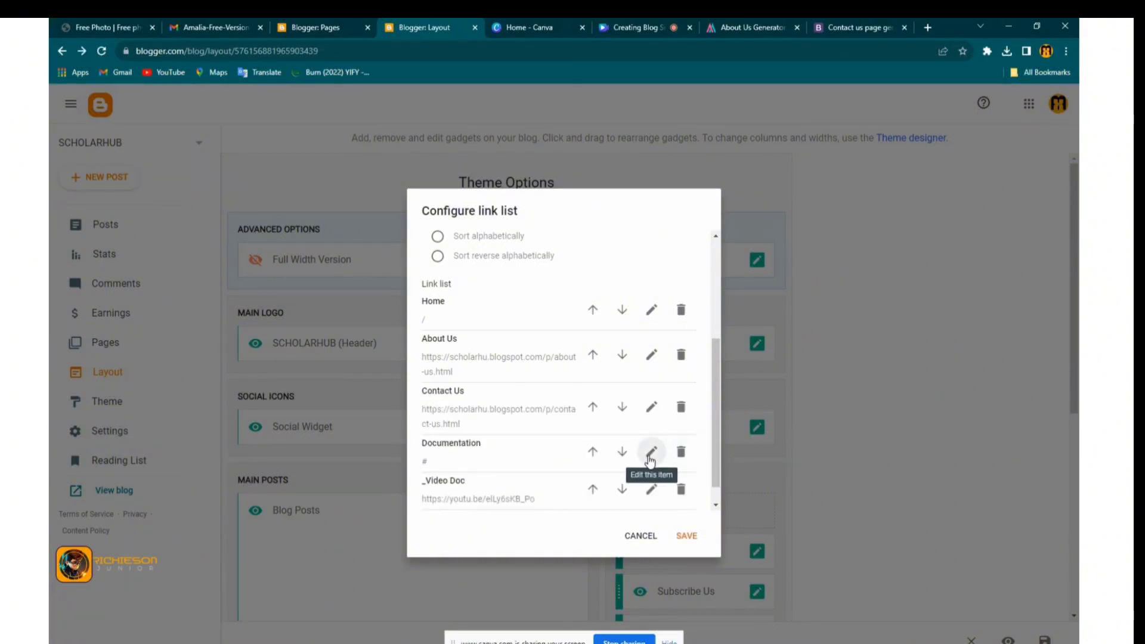
Open the Documentation entry for editing and copy the Privacy Policy page's link from Pages
left_click(650, 455)
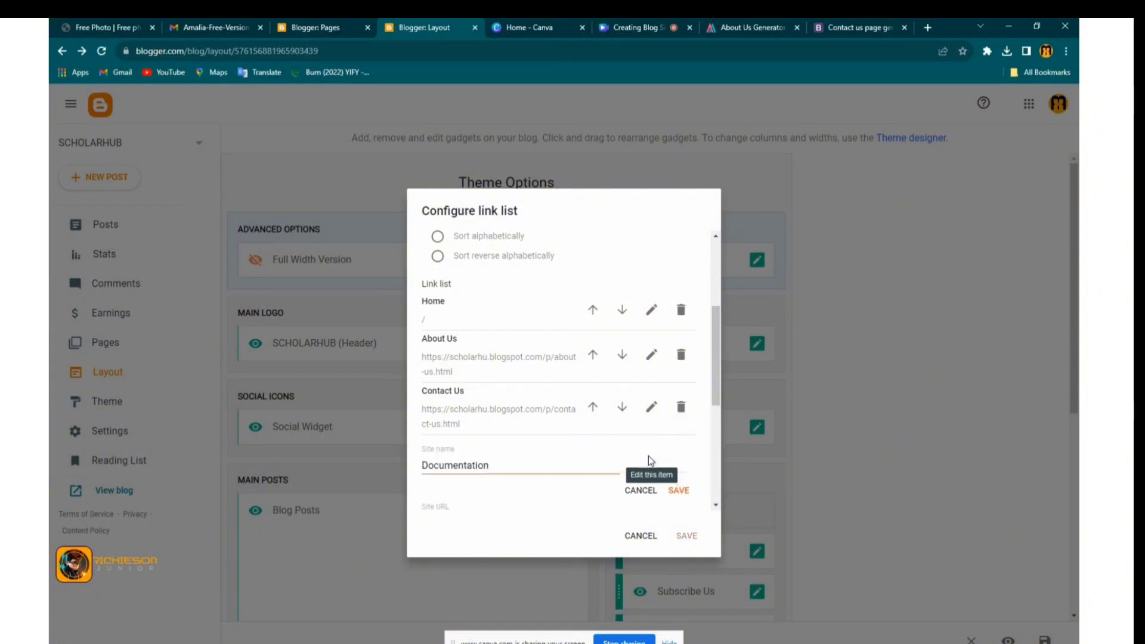
double_click(478, 463)
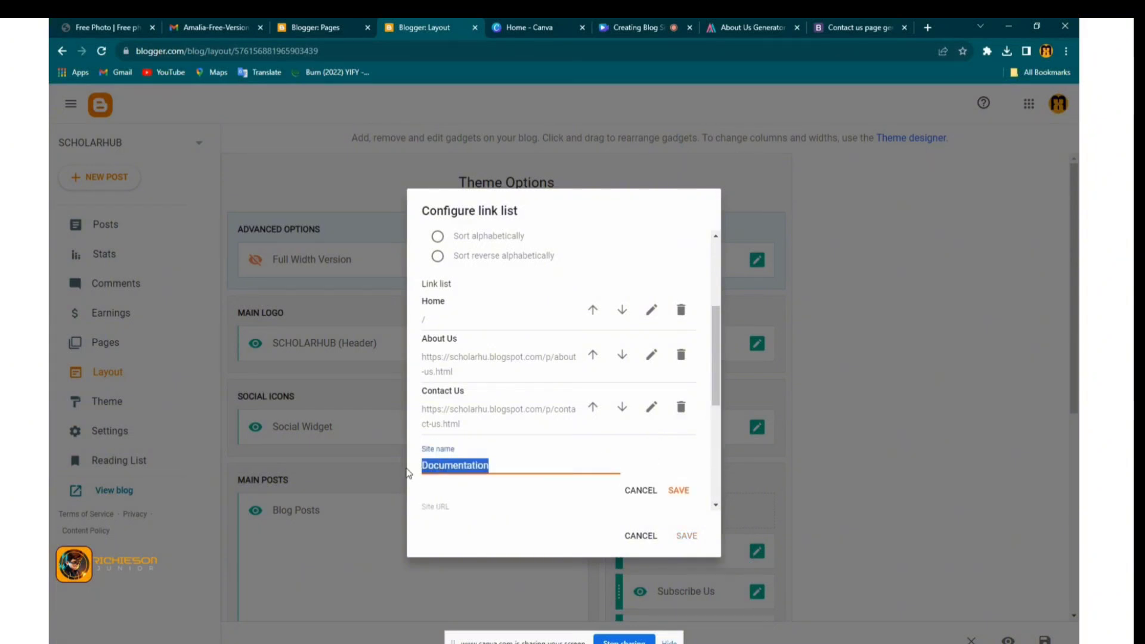
left_click(307, 30)
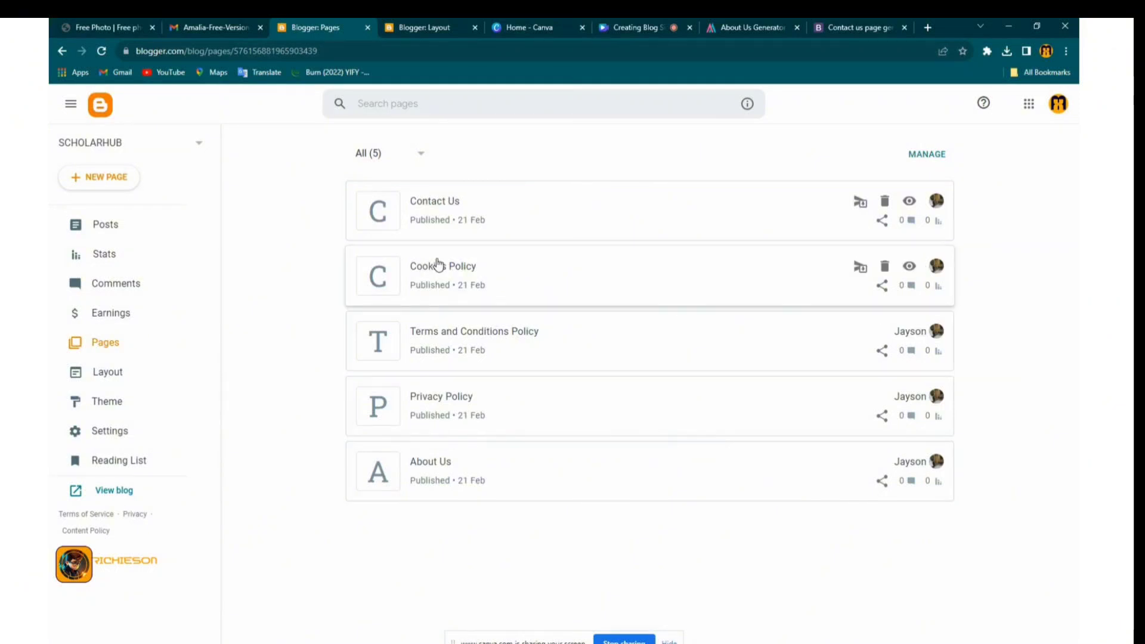
left_click(882, 416)
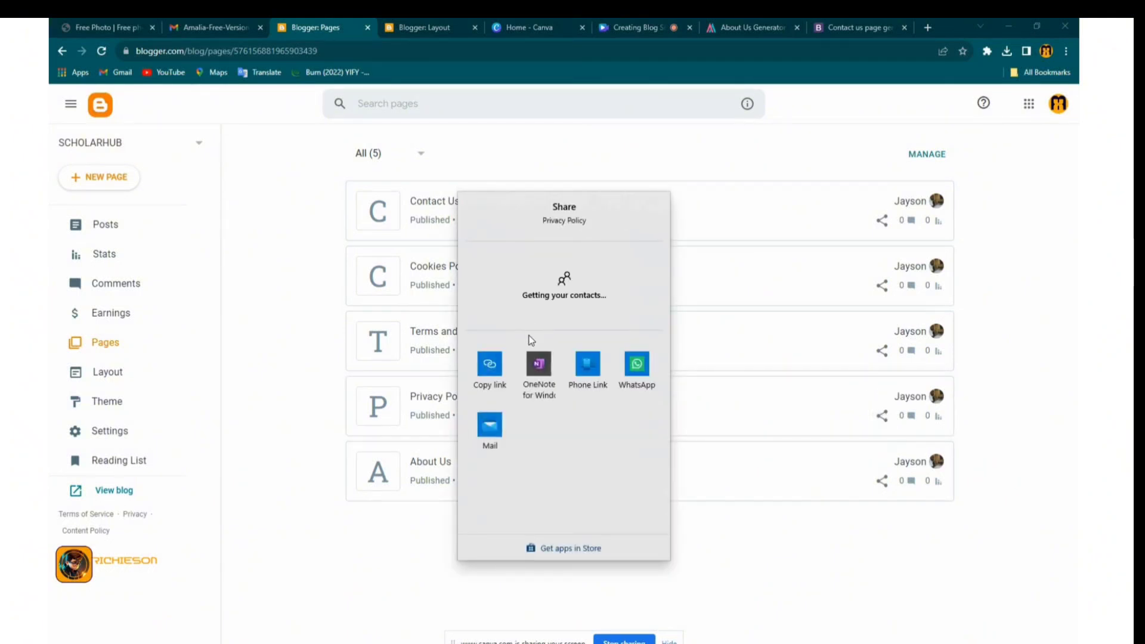
left_click(487, 375)
Replace the # address with the Privacy Policy link, rename the entry to Privacy Policy, and save
key("ctrl+Tab")
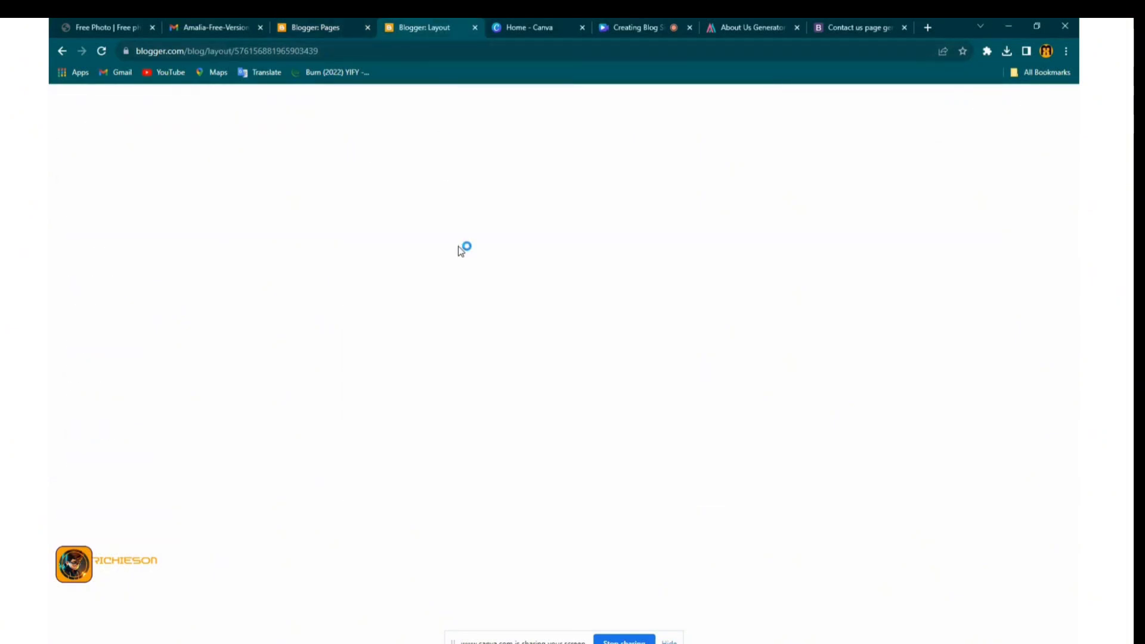
right_click(477, 463)
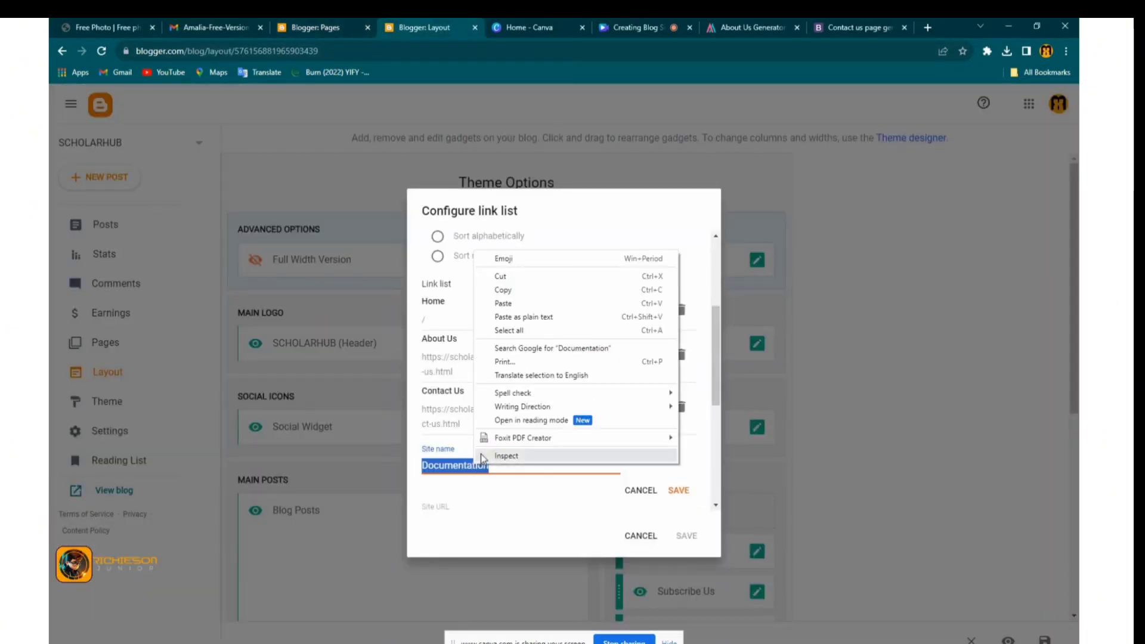
left_click(521, 489)
scroll(521, 489, "down", 2)
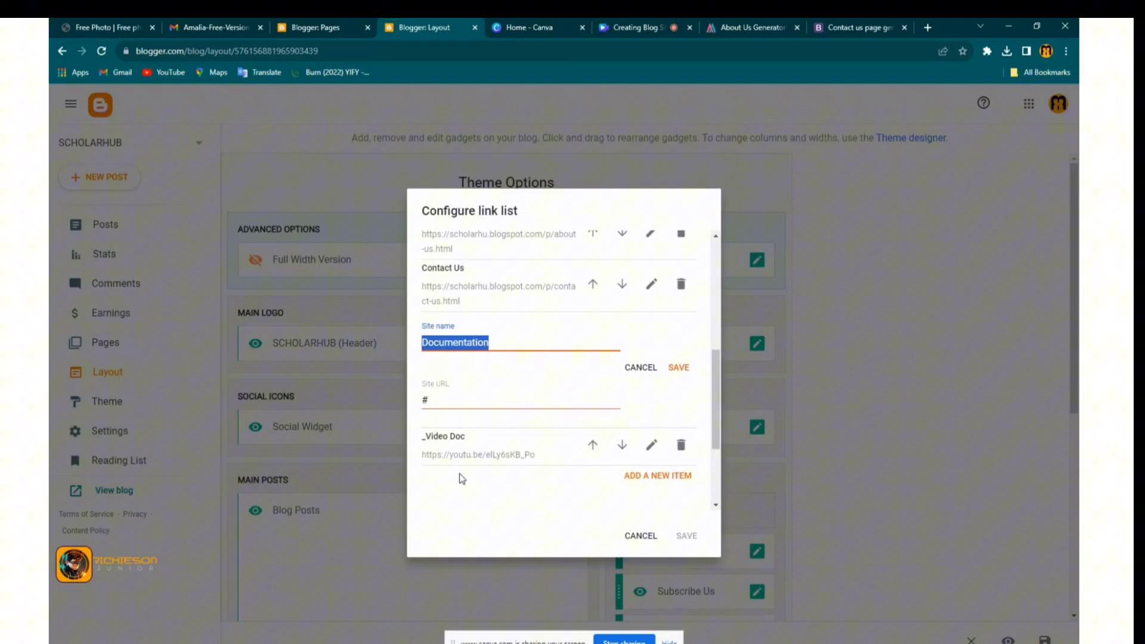
left_click(436, 405)
left_click_drag(435, 404, 424, 400)
right_click(426, 401)
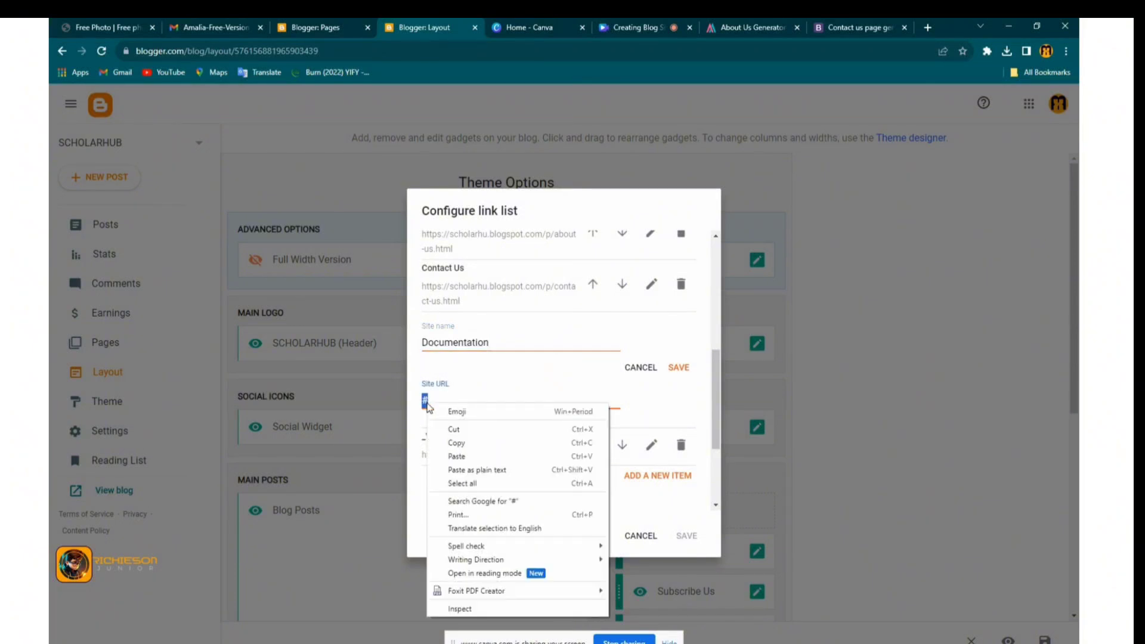
left_click(459, 460)
key("ctrl+v")
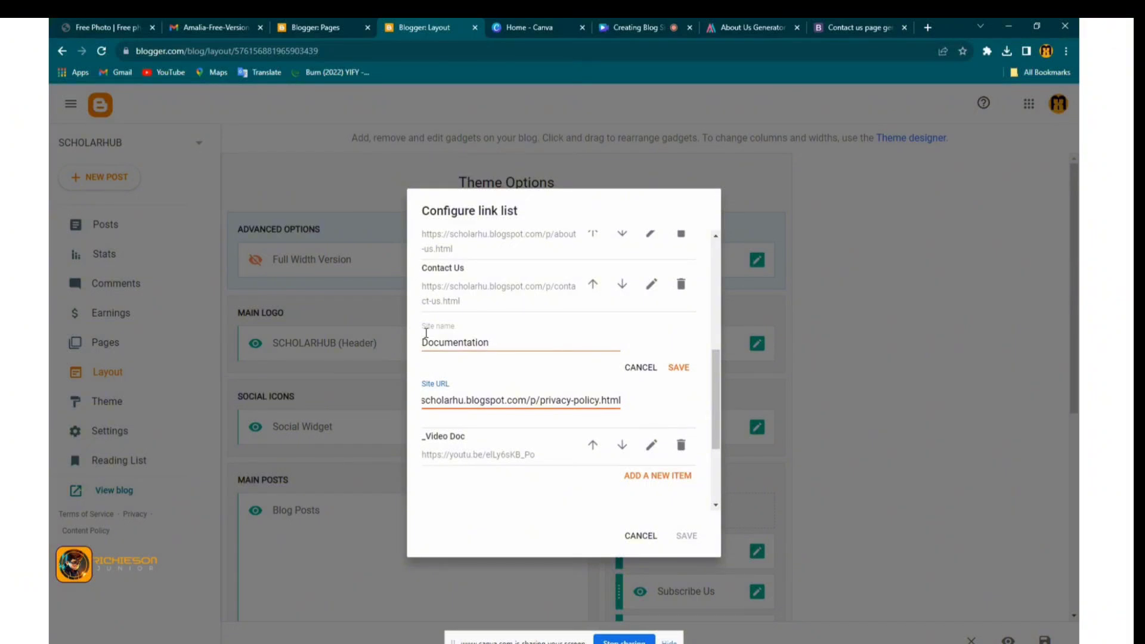
double_click(419, 340)
type("Privacy Policy")
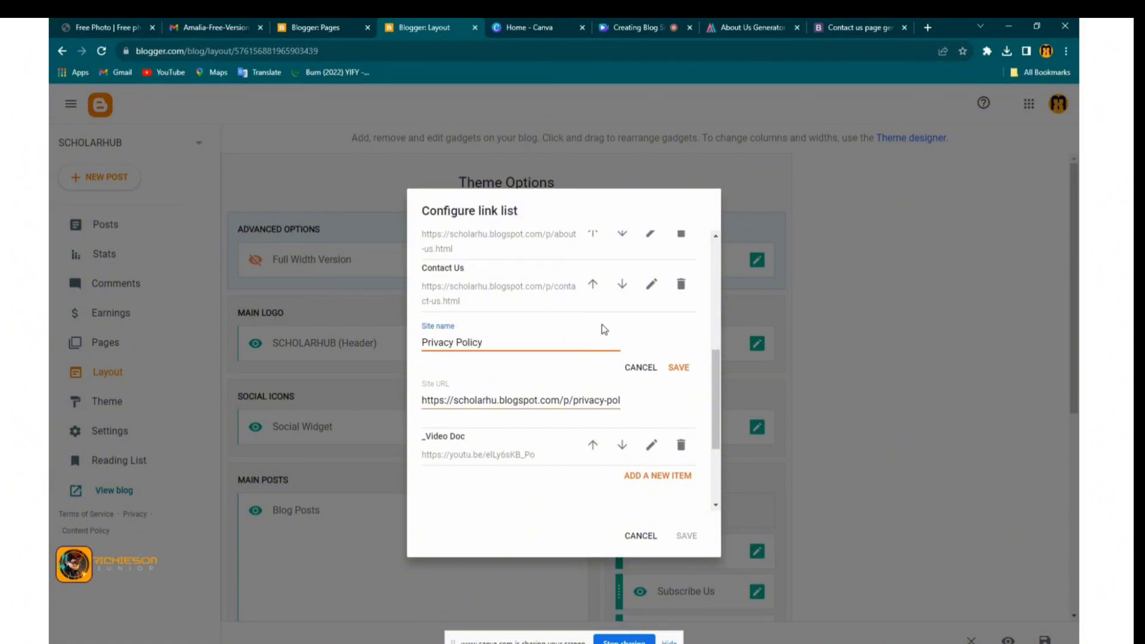
left_click(678, 367)
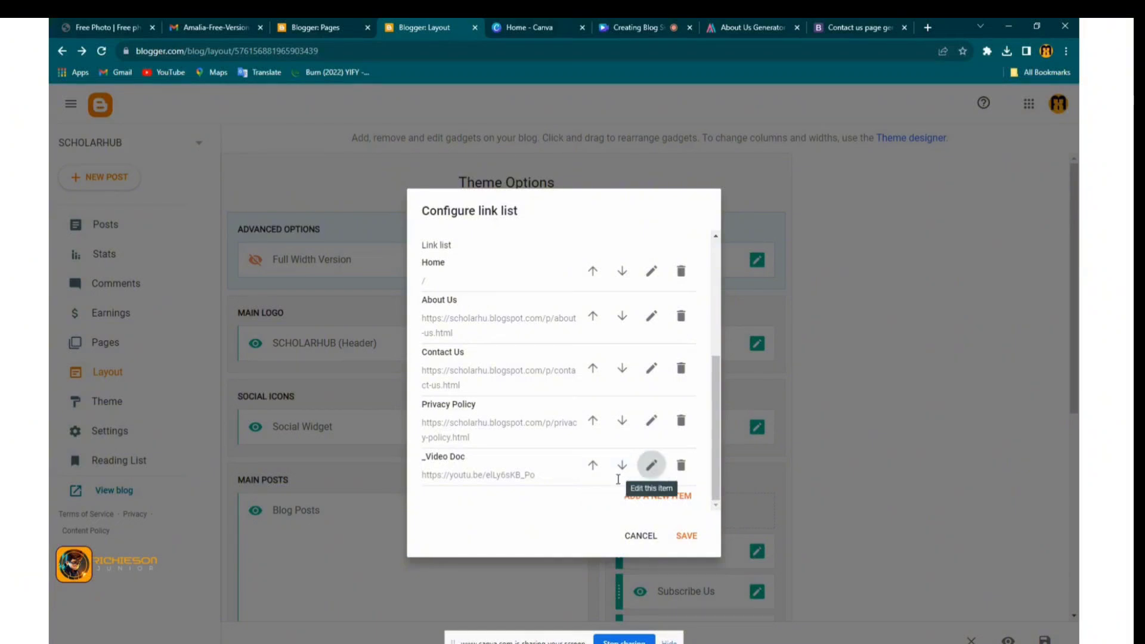
Rename the _Video Doc link entry to Video
left_click(651, 464)
left_click(429, 483)
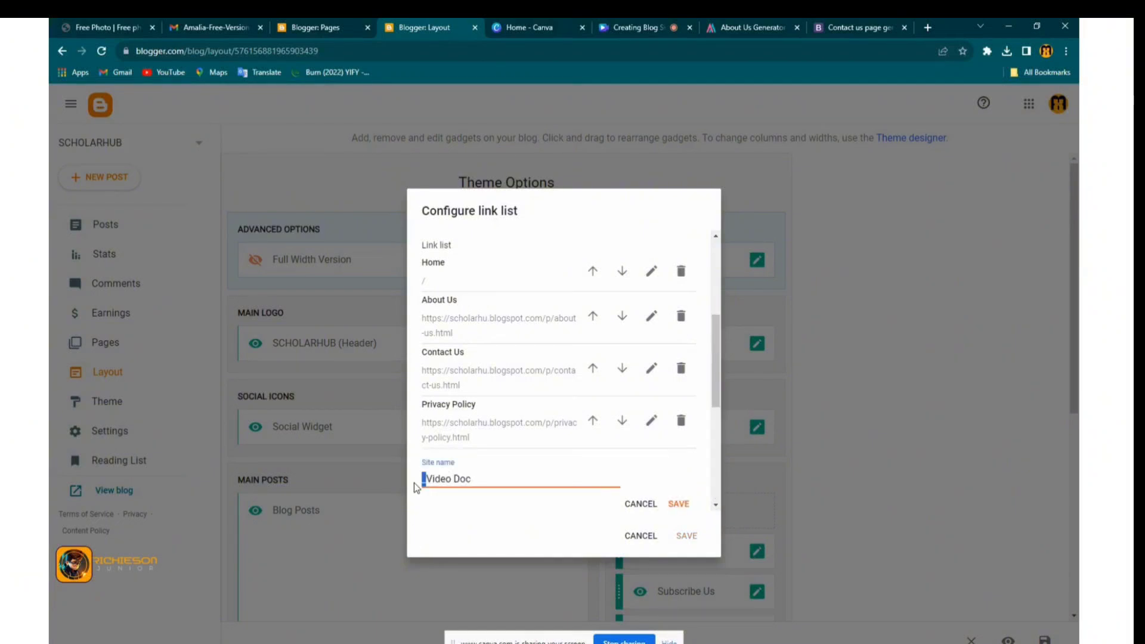
key("BackSpace")
left_click_drag(448, 480, 471, 480)
key("BackSpace")
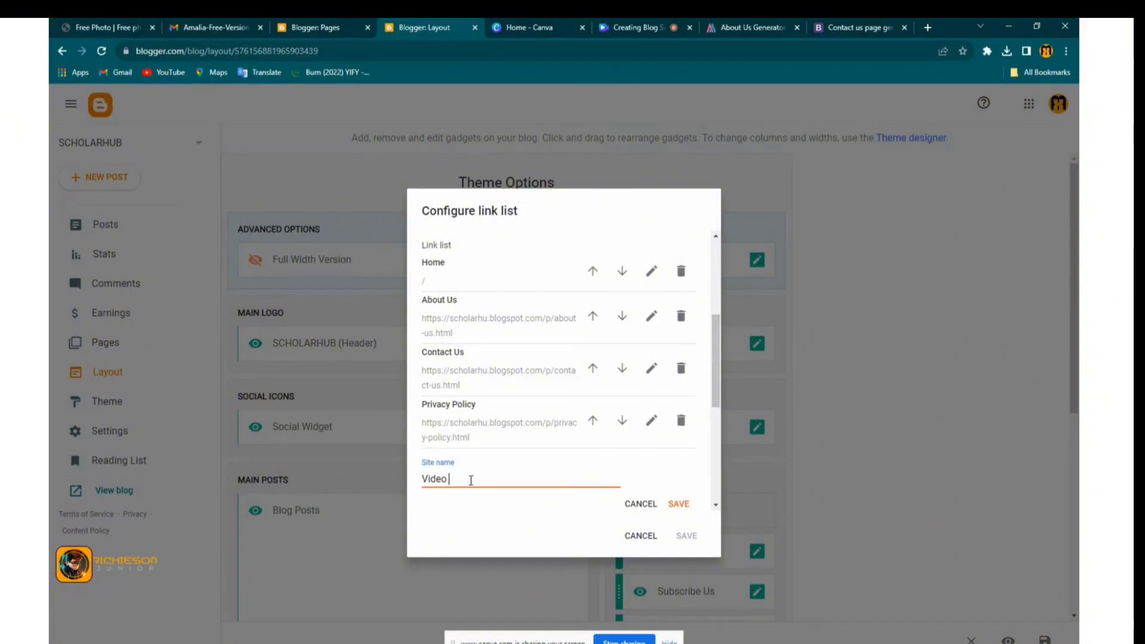
Change the Video link's address to the YouTube channel URL, then save the entry and the gadget
scroll(478, 476, "down", 2)
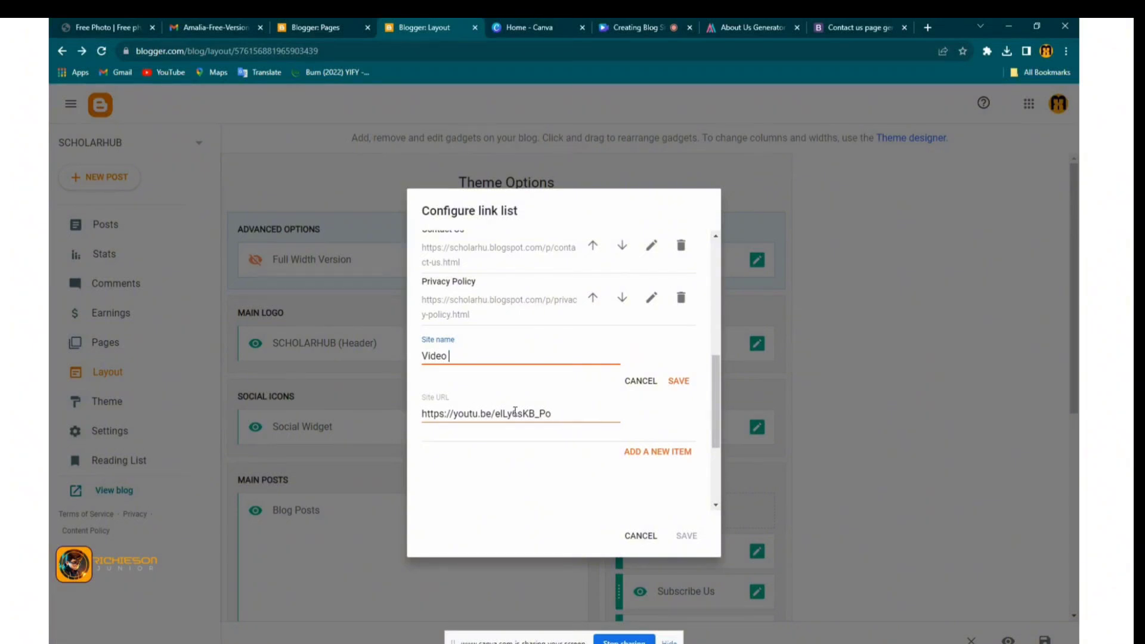
left_click_drag(554, 414, 498, 416)
key("BackSpace")
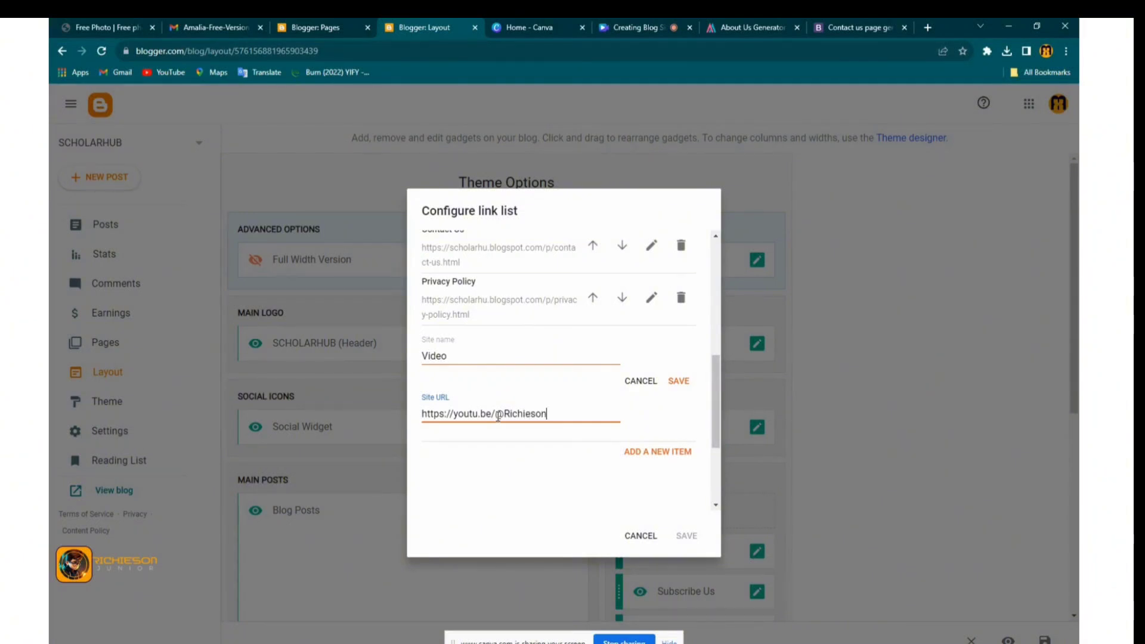
type("Junior")
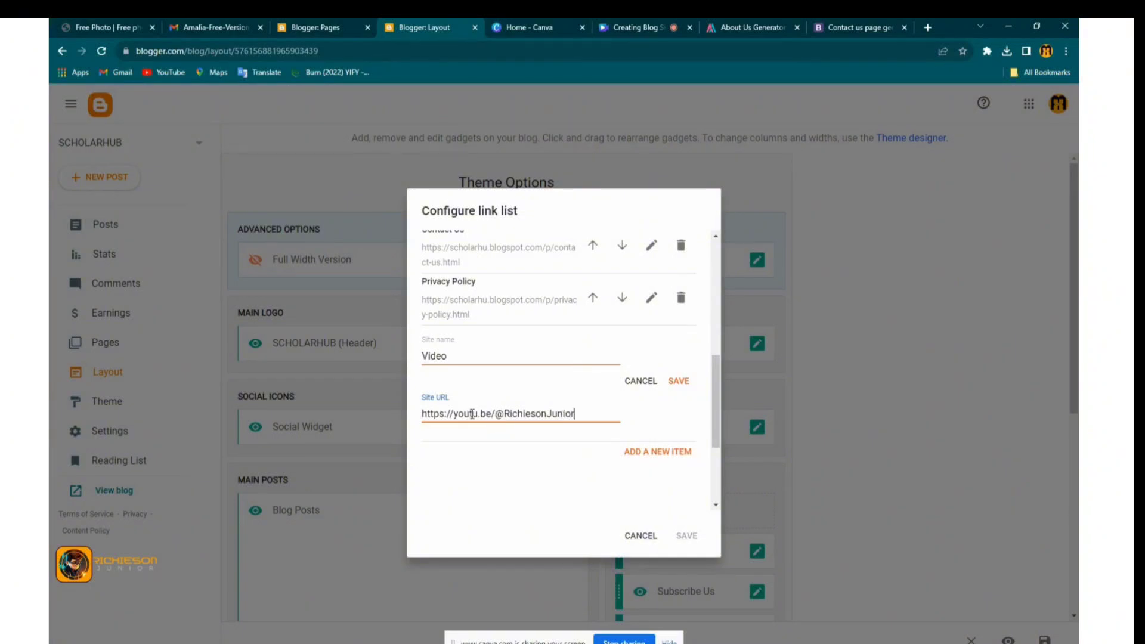
left_click(477, 414)
key("BackSpace")
key("BackSpace")
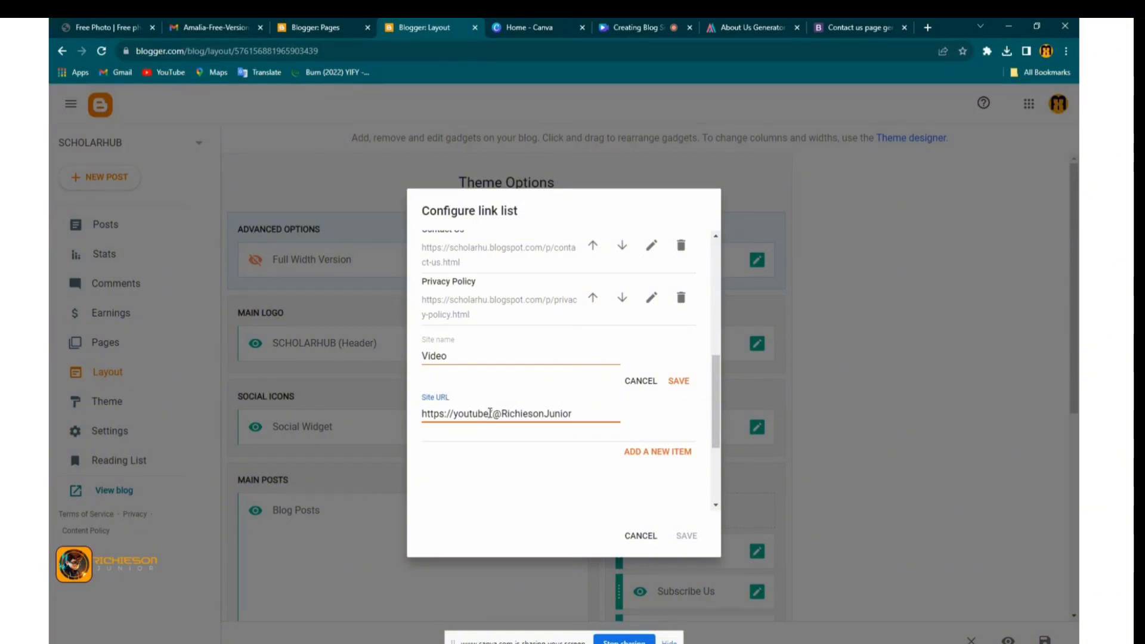
type(".com")
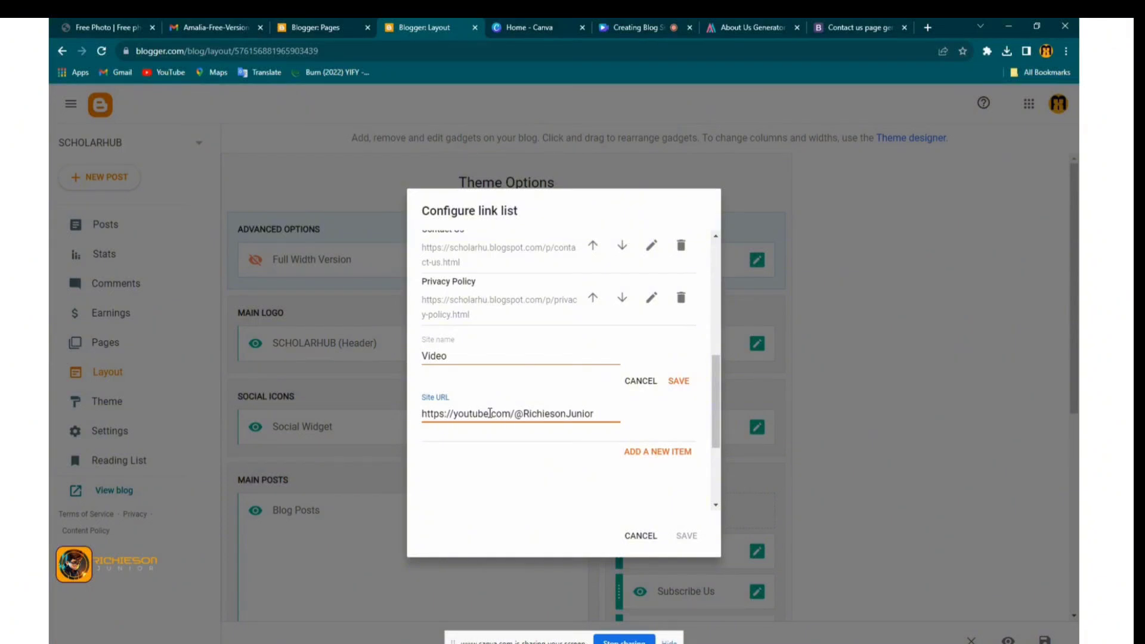
left_click(677, 384)
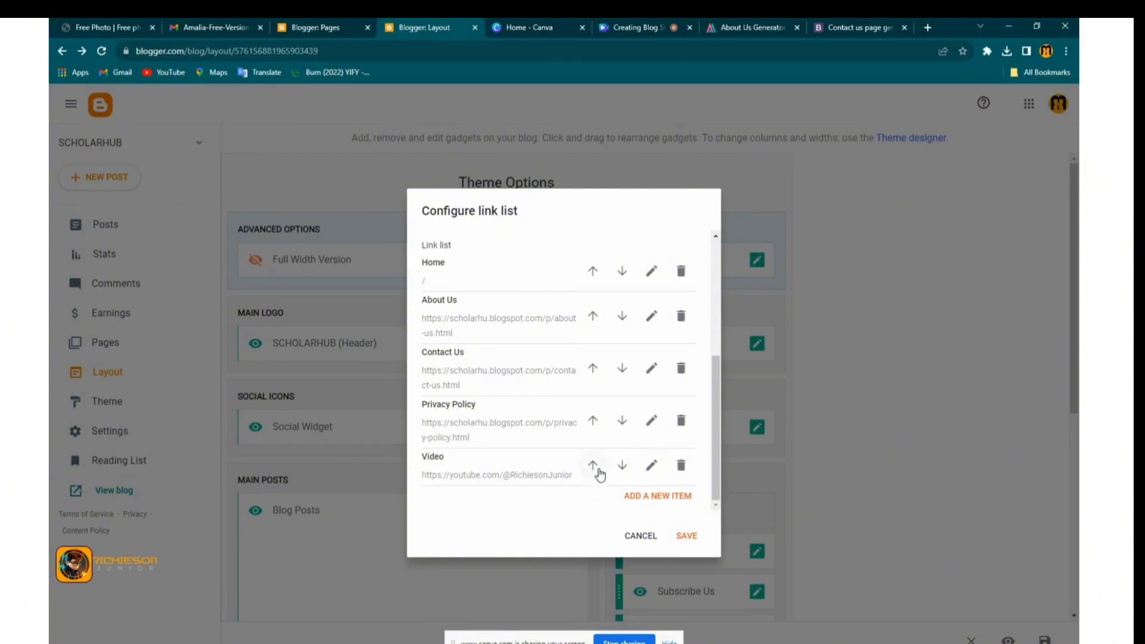
left_click(687, 535)
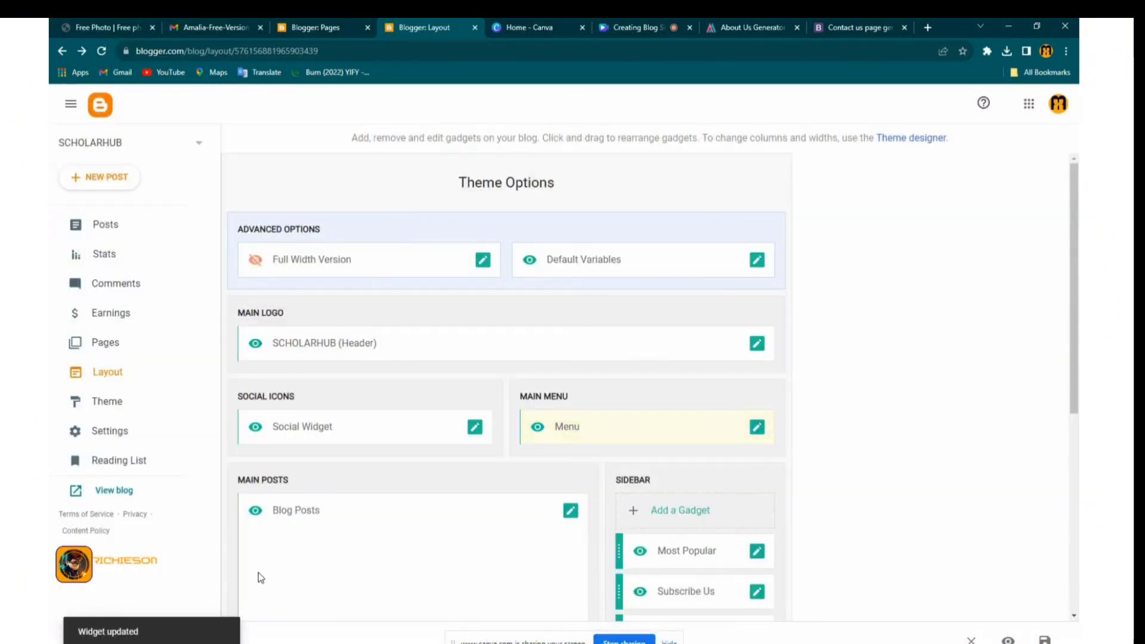
Set the facebook link to the owner's facebook.com profile URL and save it
left_click(475, 428)
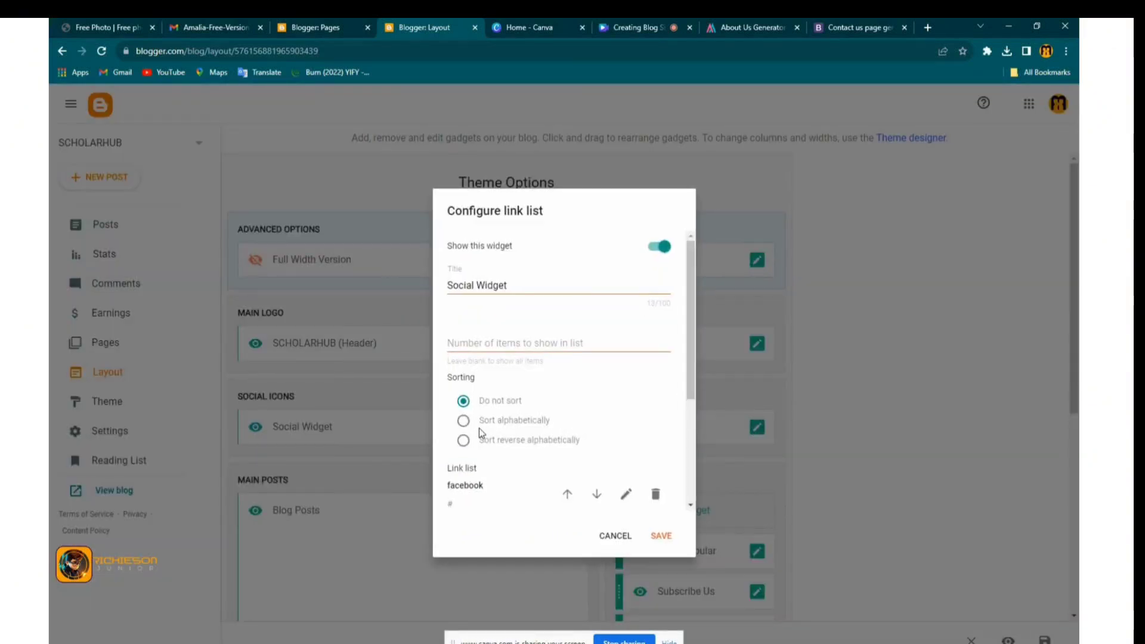
scroll(556, 417, "down", 2)
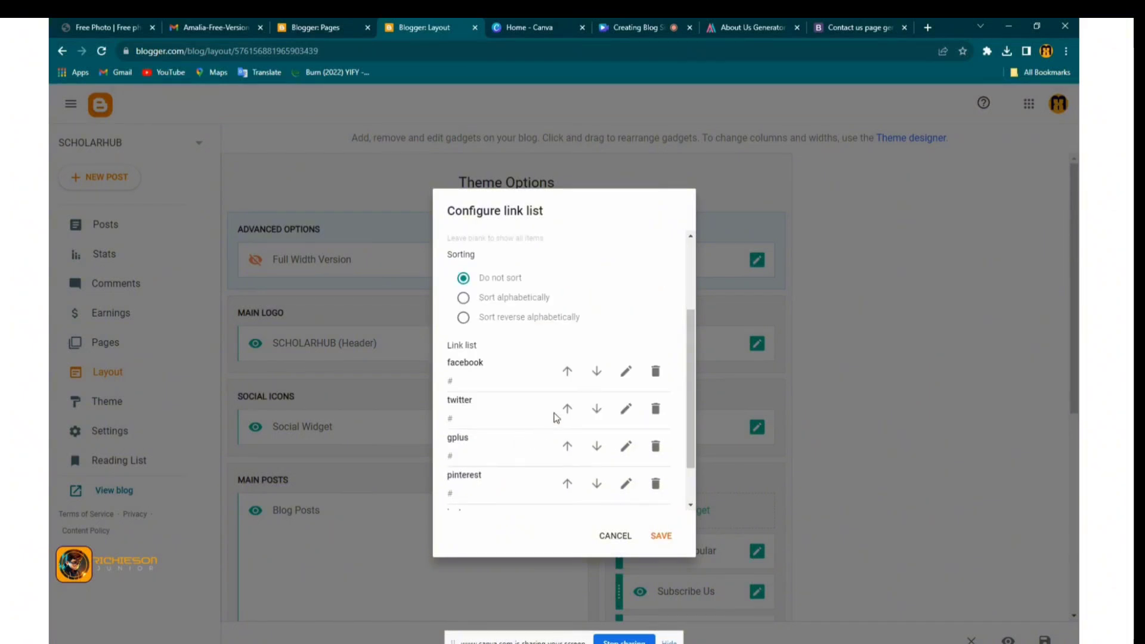
left_click(626, 376)
left_click_drag(520, 442, 449, 442)
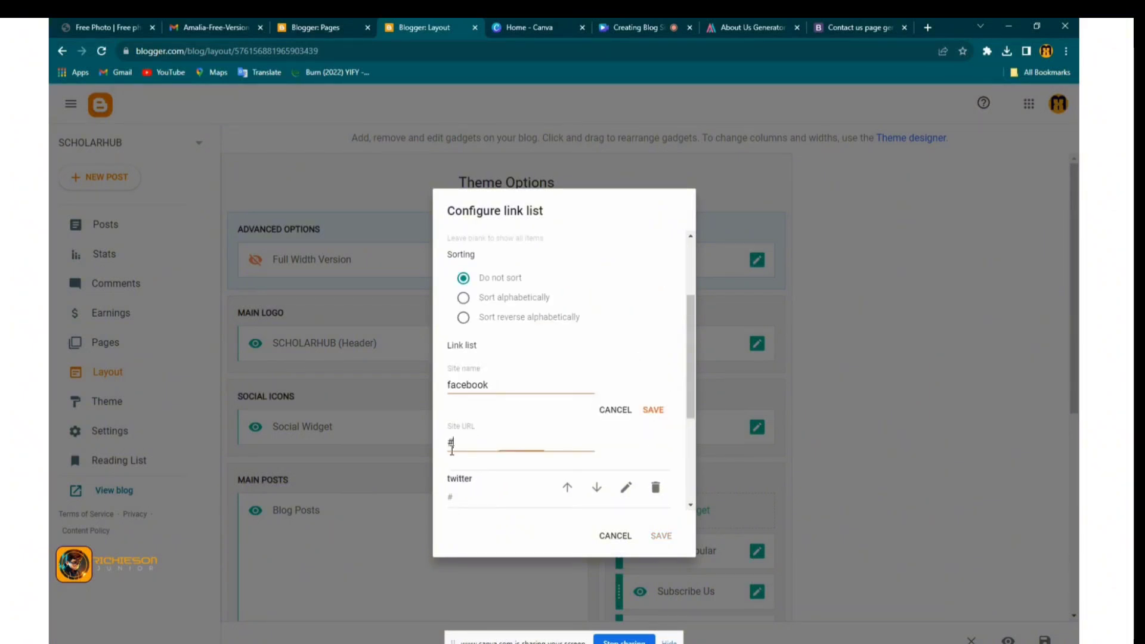
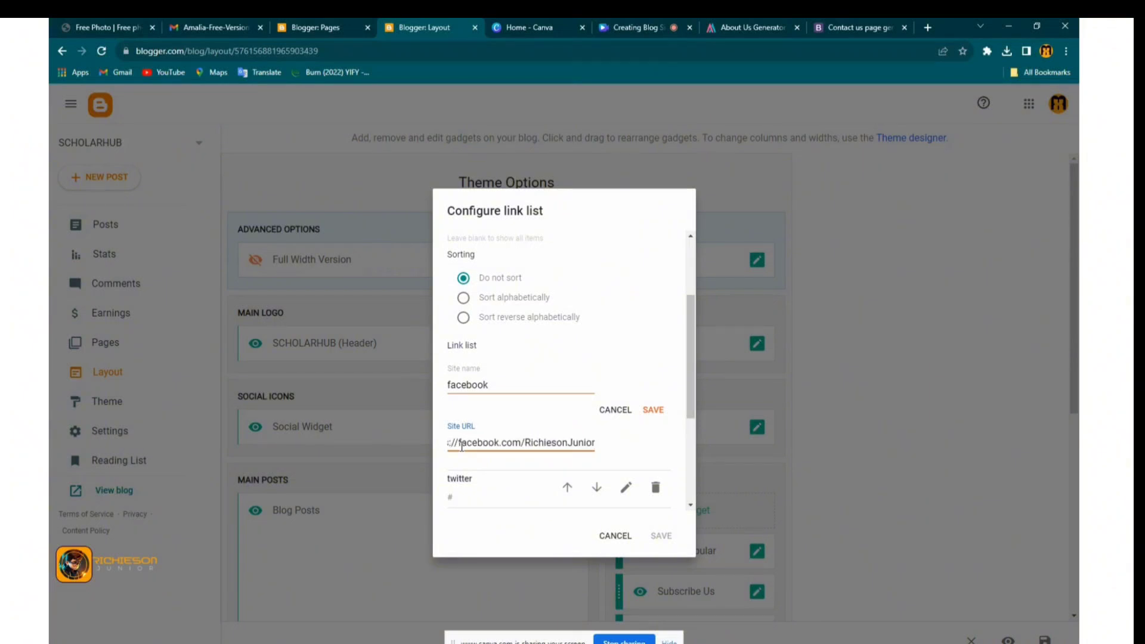
key("ctrl+a")
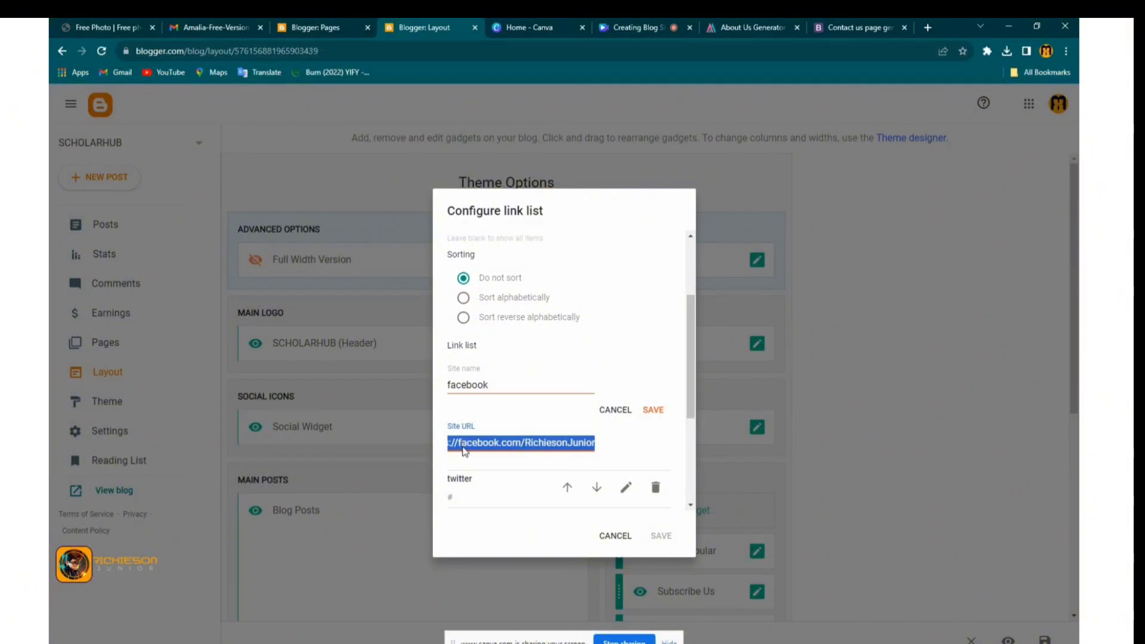
right_click(465, 451)
left_click(494, 488)
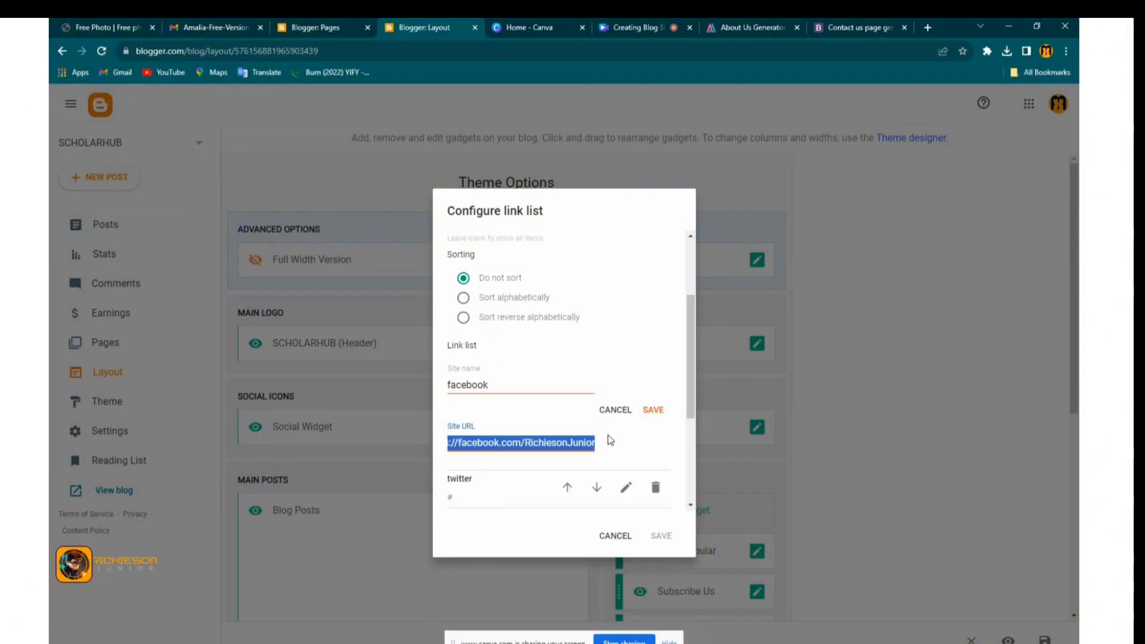
left_click(653, 411)
Point the x-twitter link to the owner's twitter profile URL and save it
left_click(647, 402)
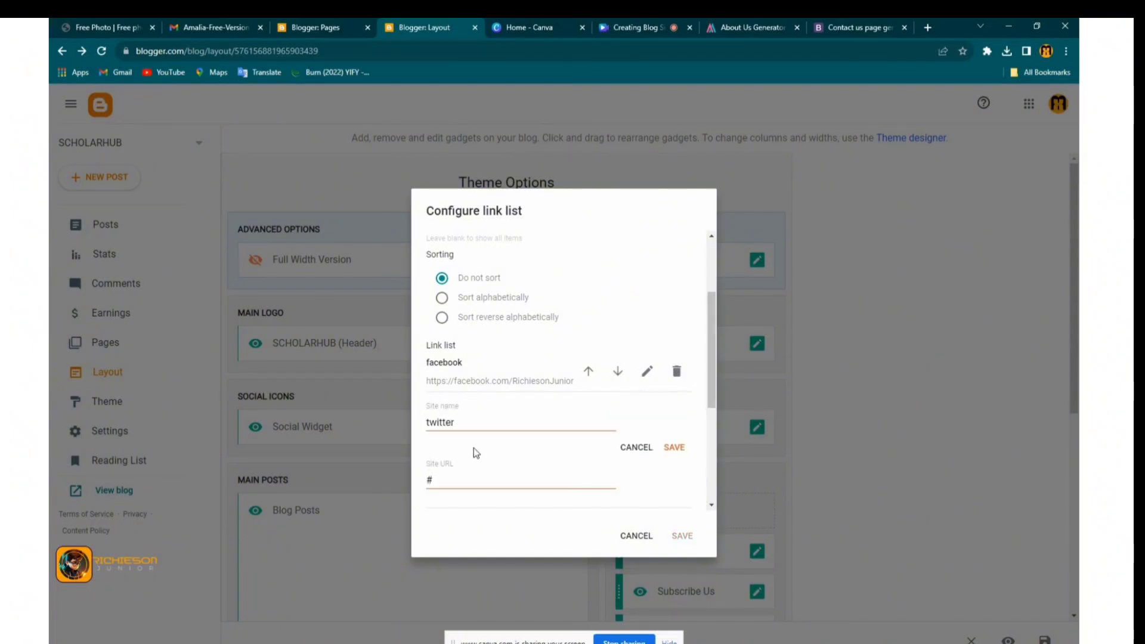
key("ctrl+a")
right_click(442, 481)
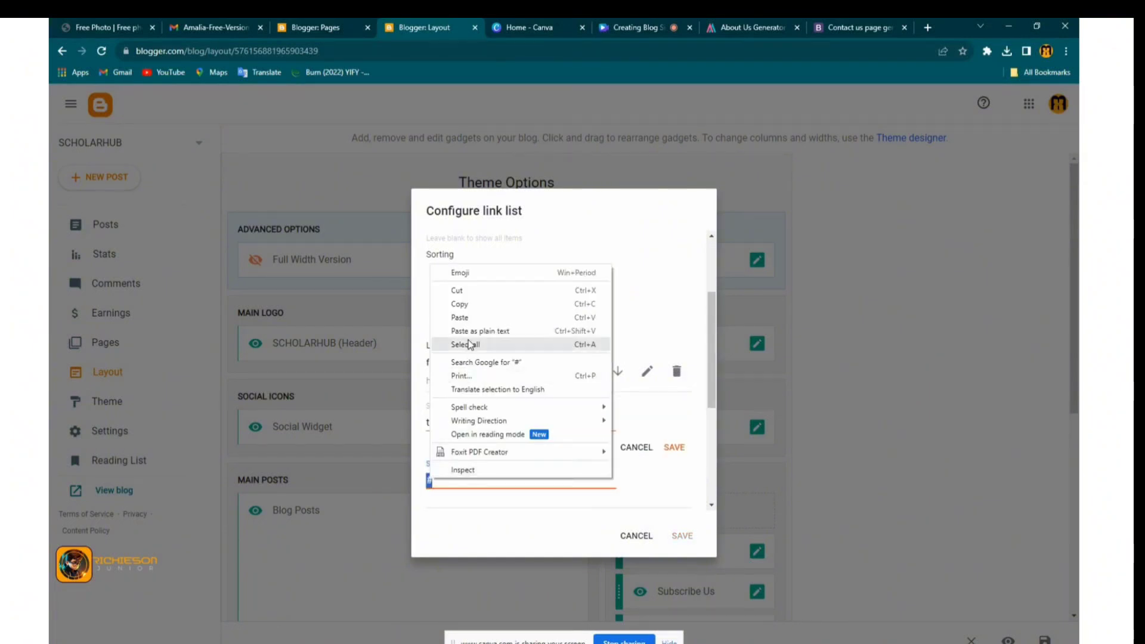
left_click(477, 329)
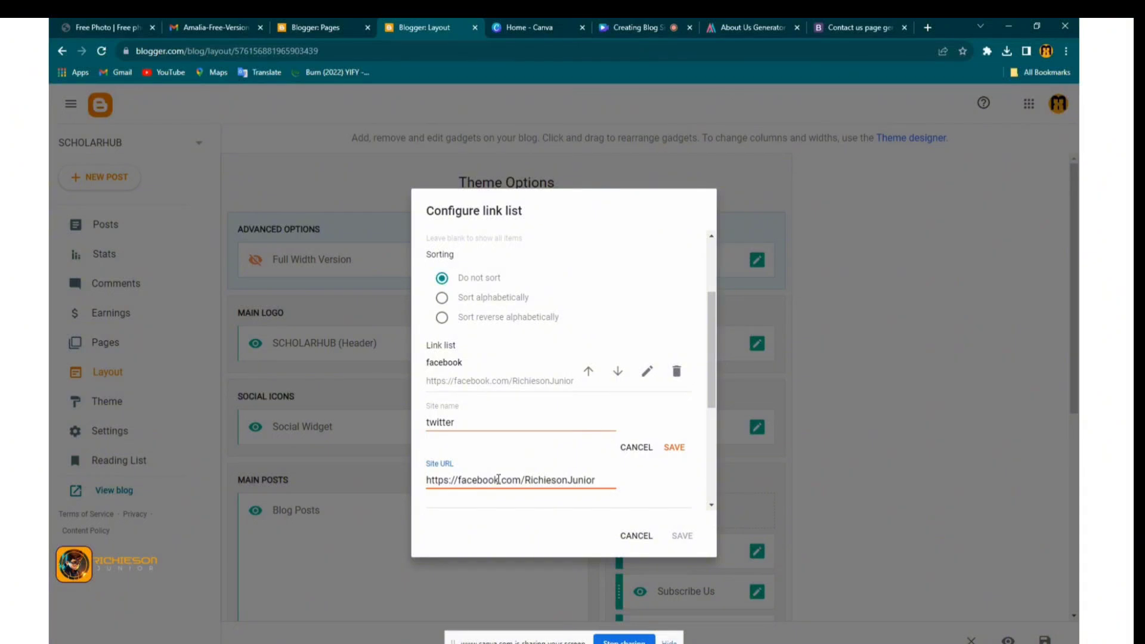
left_click_drag(498, 479, 468, 480)
type("tw")
key("BackSpace")
key("BackSpace")
key("BackSpace")
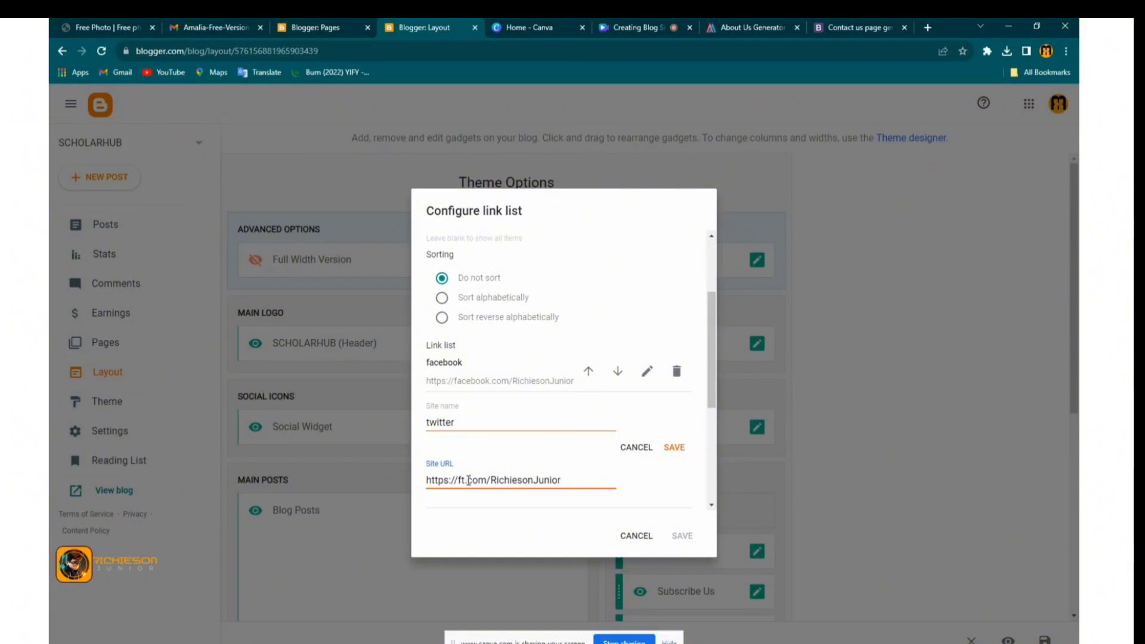
type("twitter")
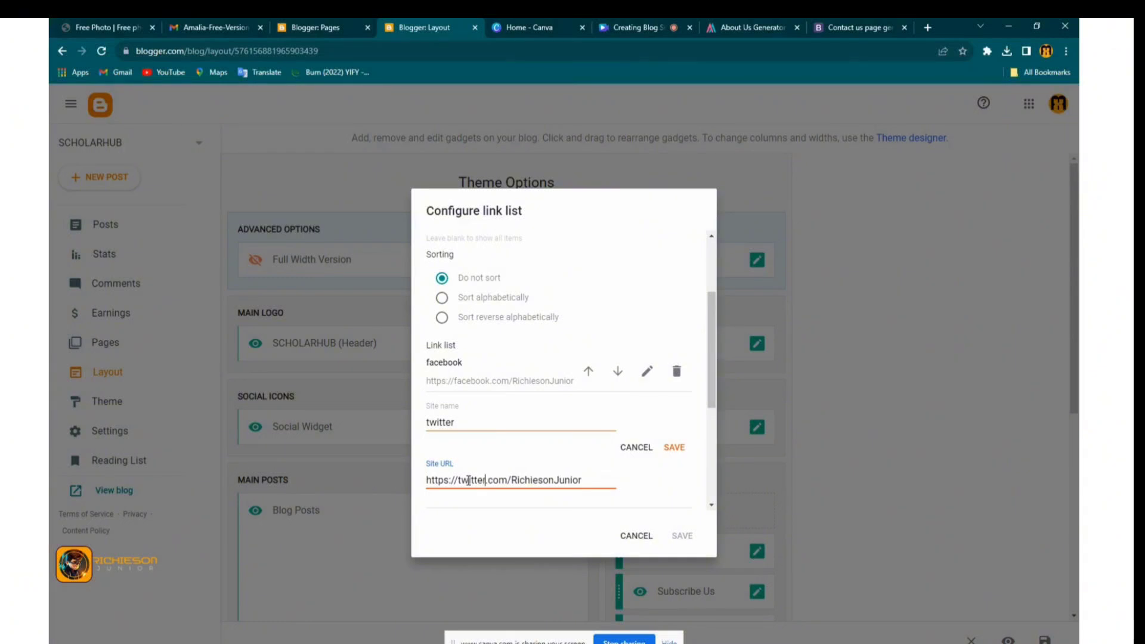
left_click(427, 424)
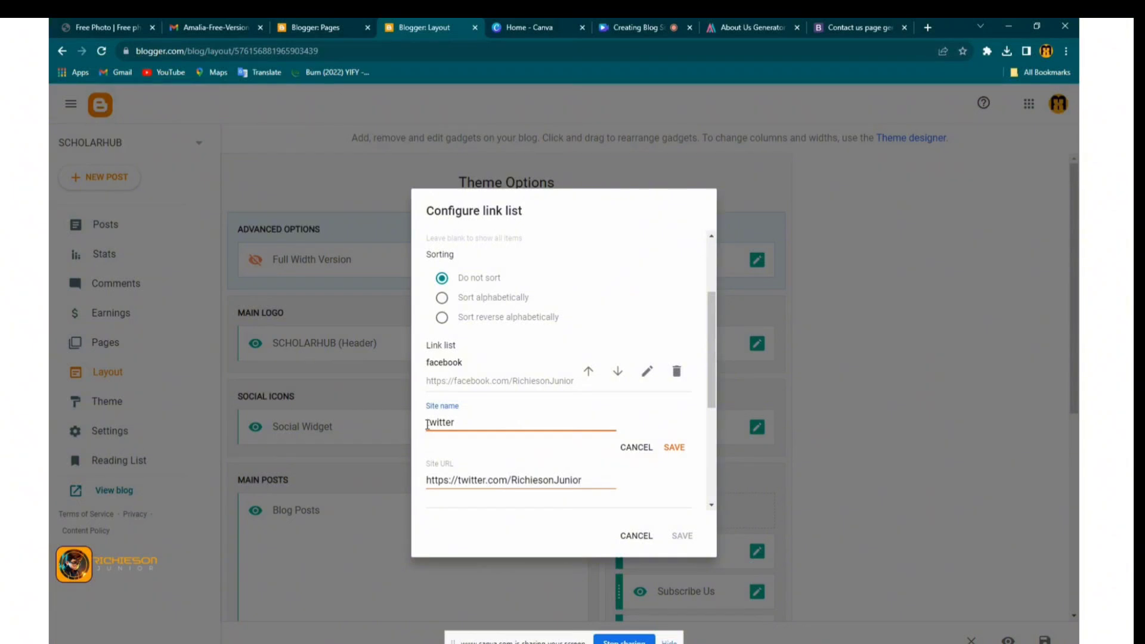
type("TT")
left_click(675, 448)
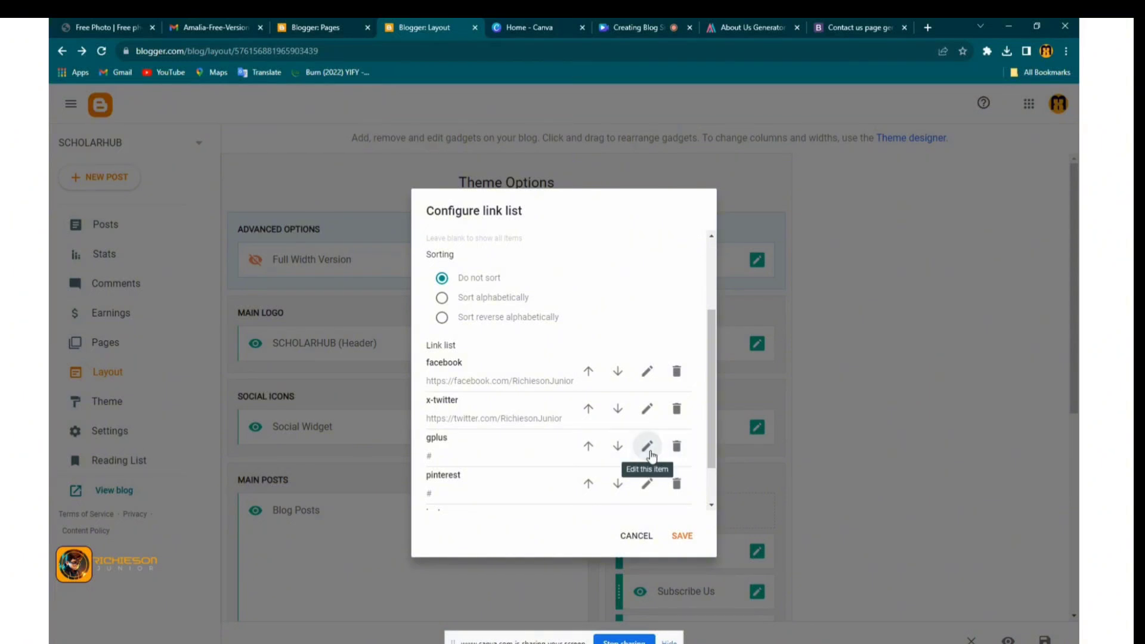
Point the instagram link to the owner's instagram profile URL and save the Social Widget
scroll(490, 457, "down", 1)
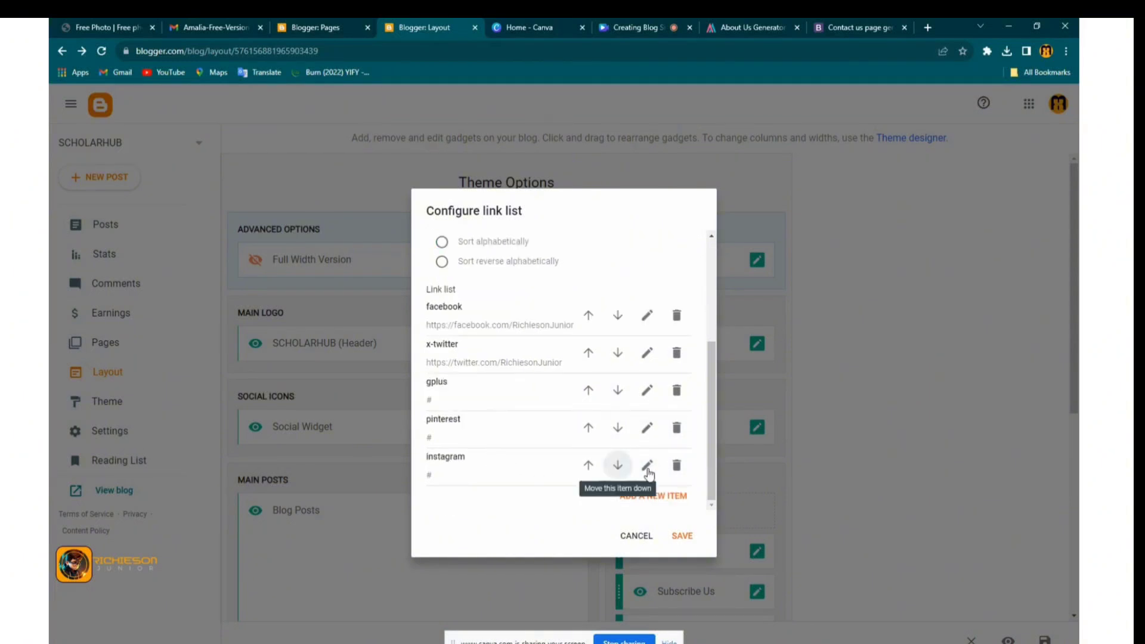
left_click(556, 481)
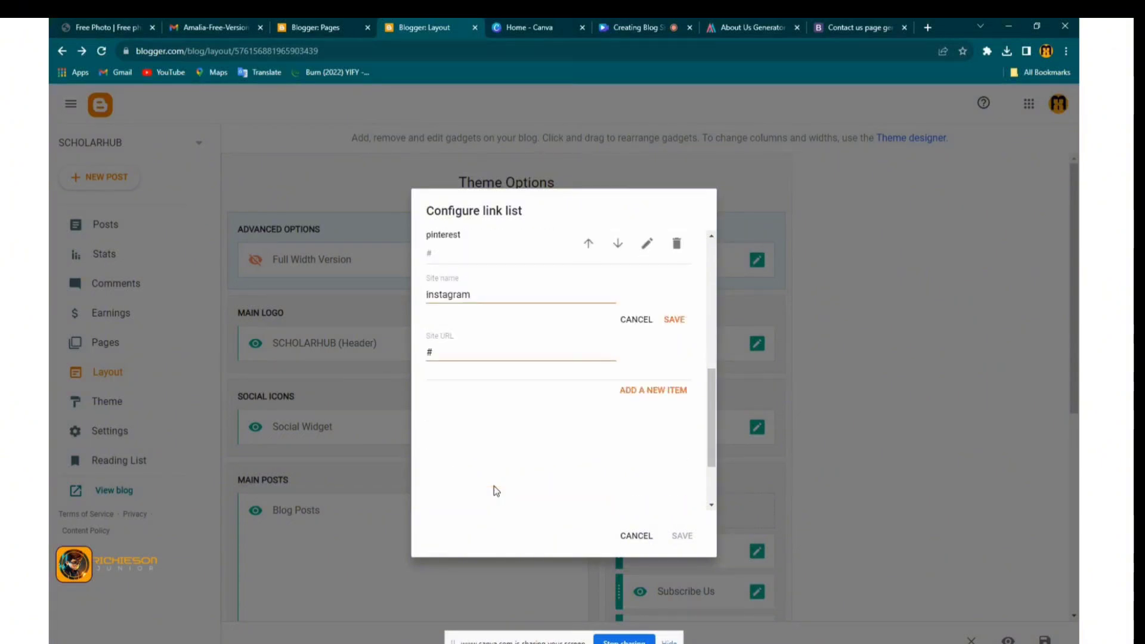
double_click(428, 352)
right_click(428, 352)
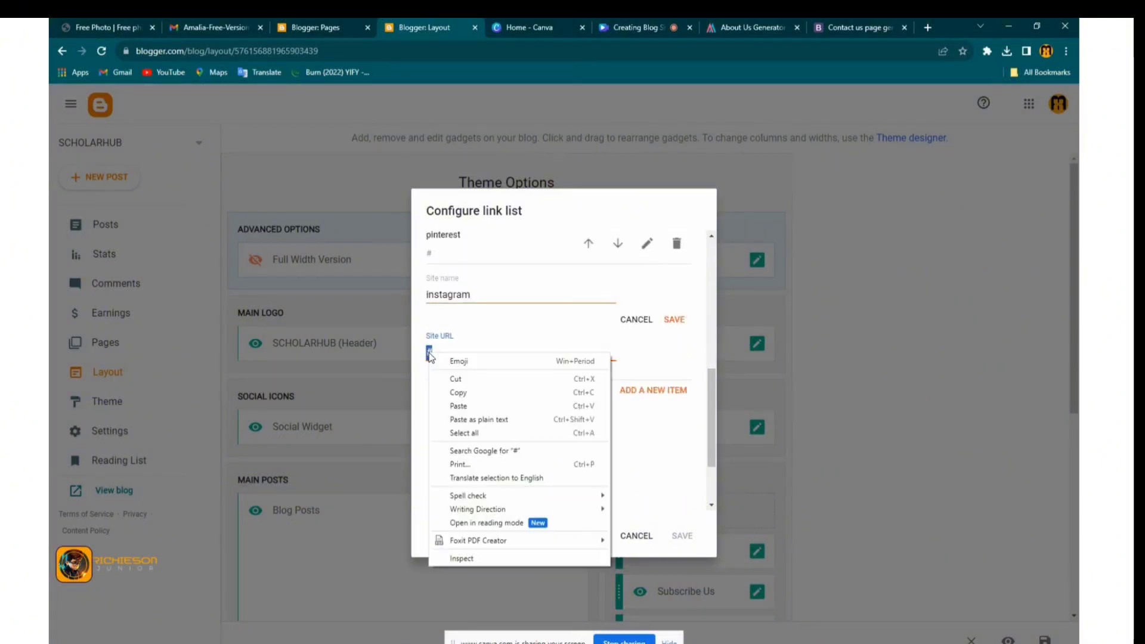
left_click(474, 419)
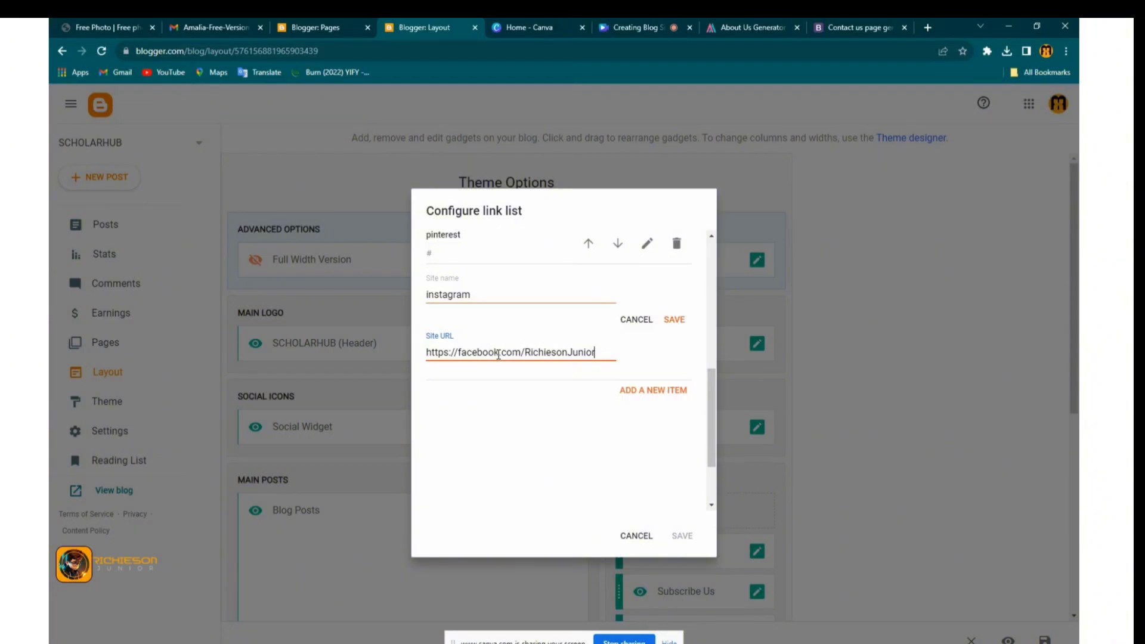
left_click_drag(499, 354, 458, 353)
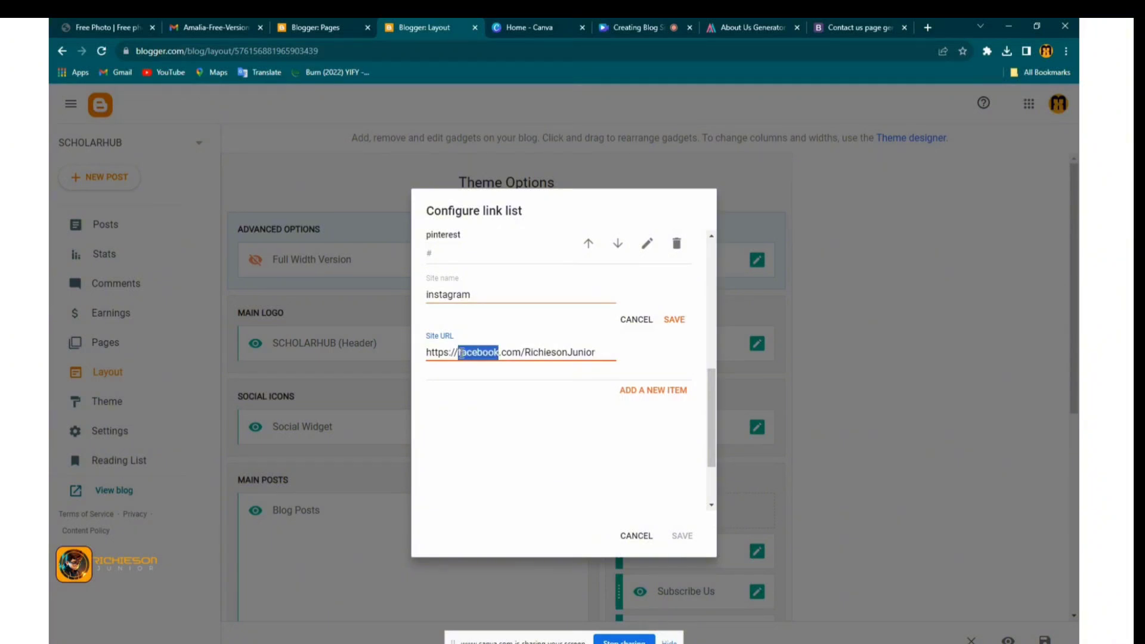
type("instag")
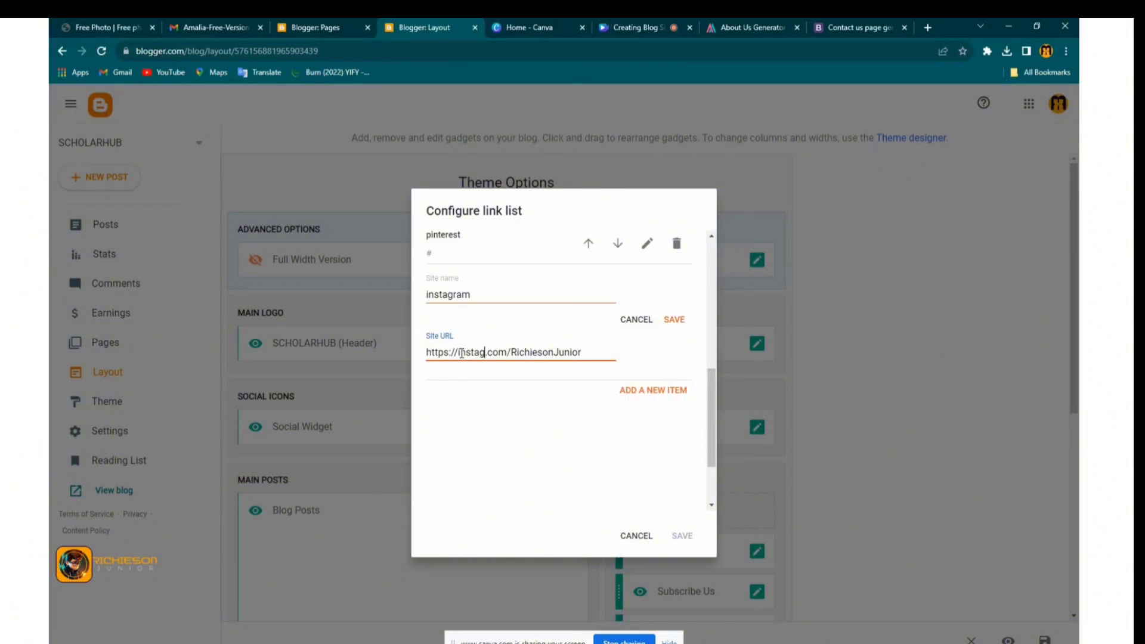
type("ram")
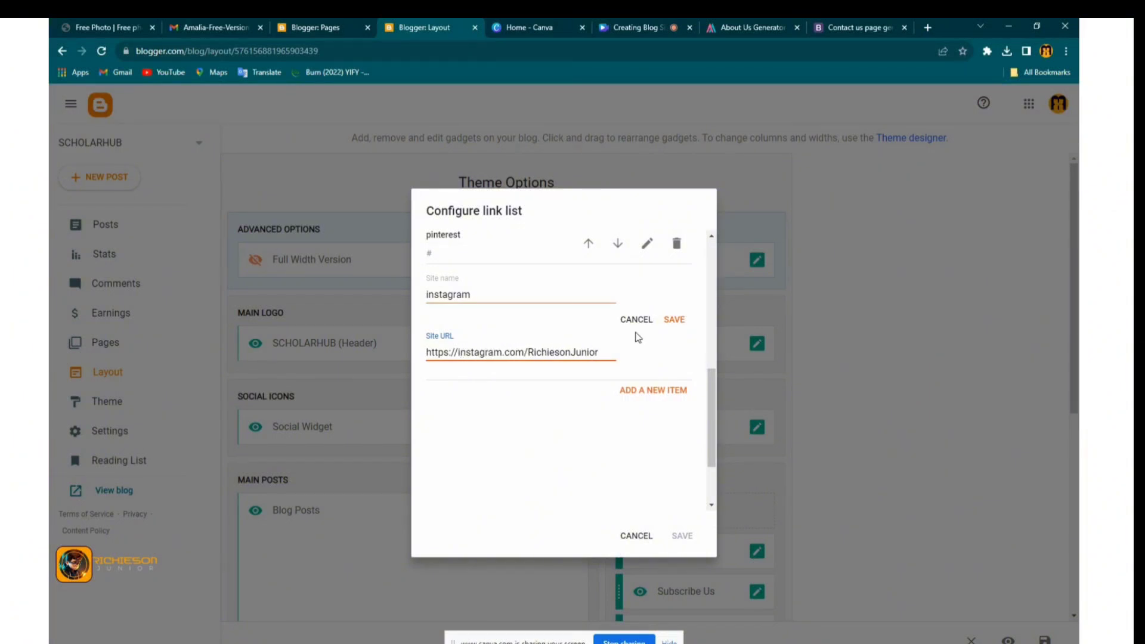
left_click(672, 324)
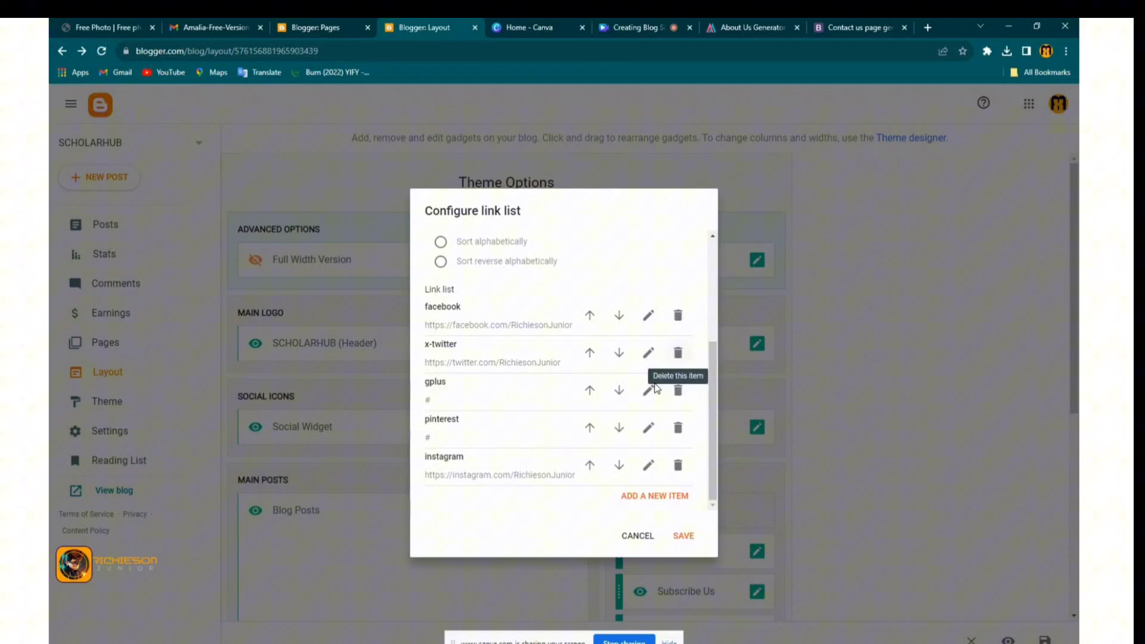
left_click(684, 534)
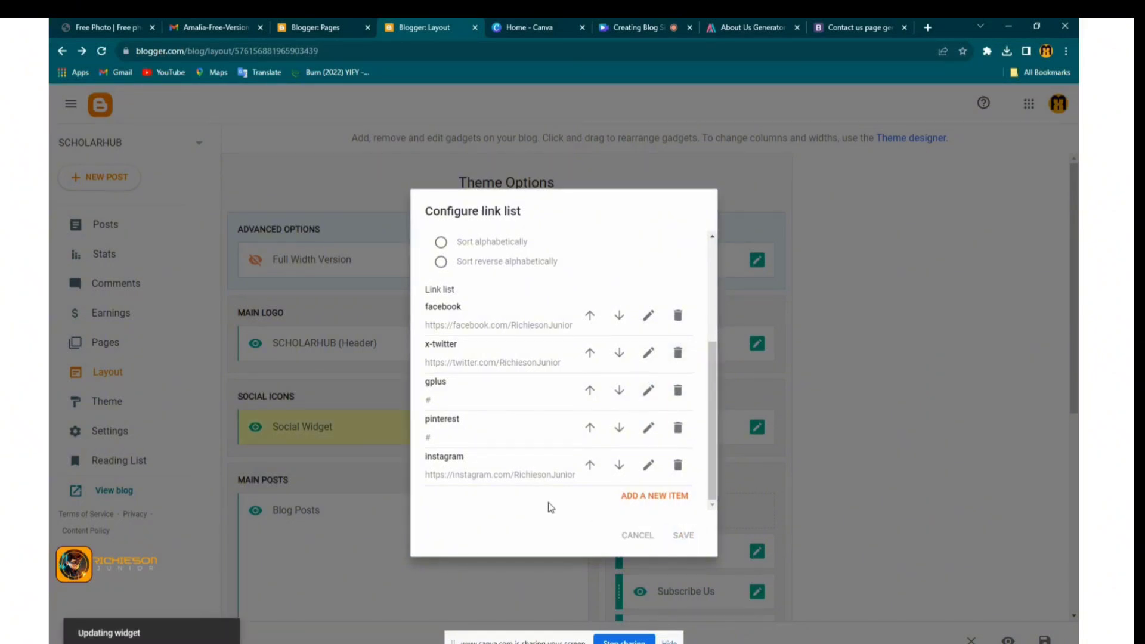
scroll(536, 453, "down", 2)
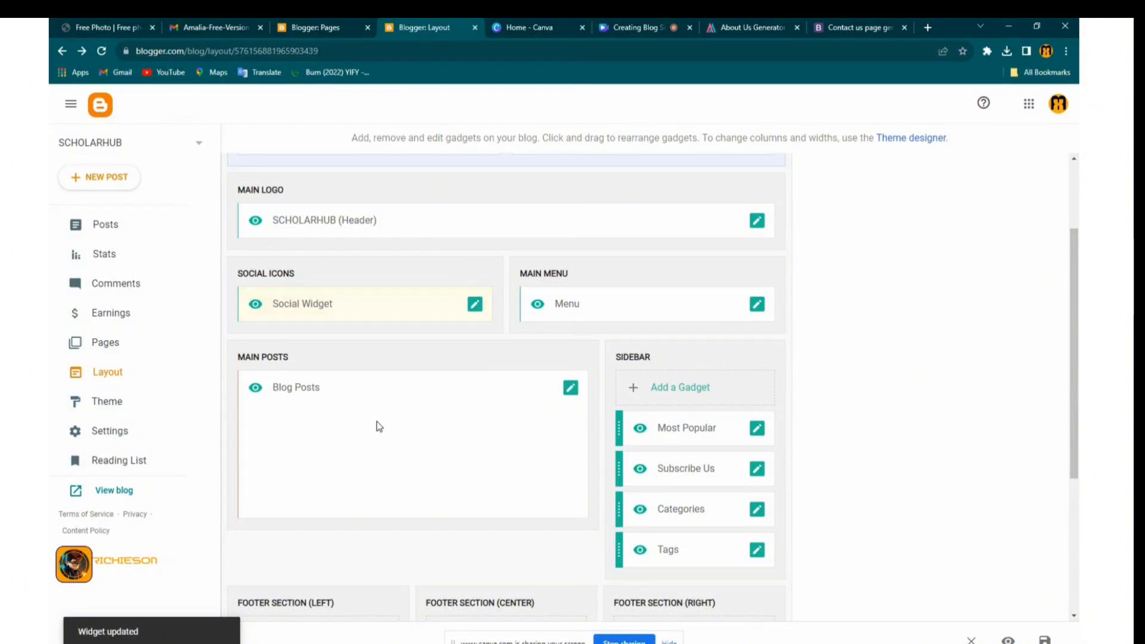
left_click(571, 389)
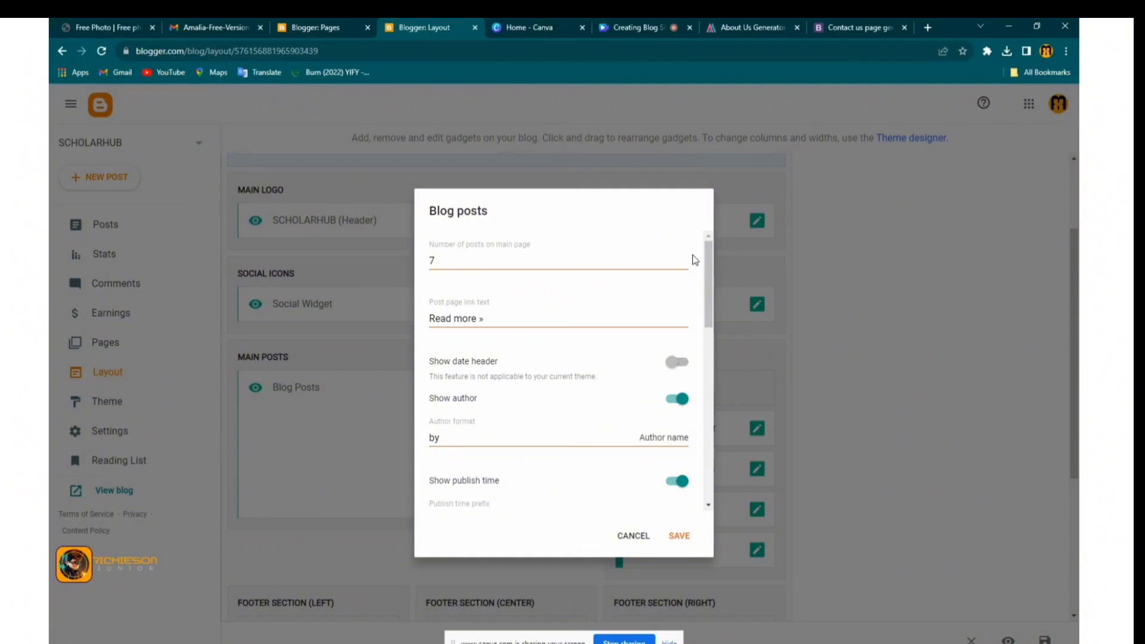
double_click(441, 265)
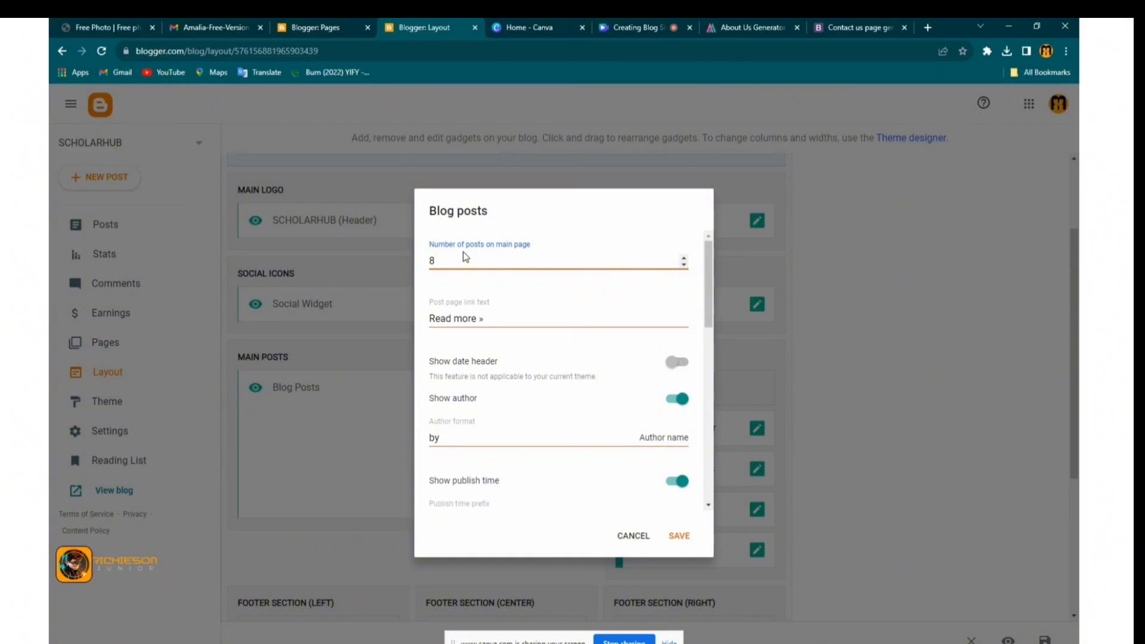
type("84455")
key("BackSpace")
key("BackSpace")
key("BackSpace")
type("7")
left_click(627, 533)
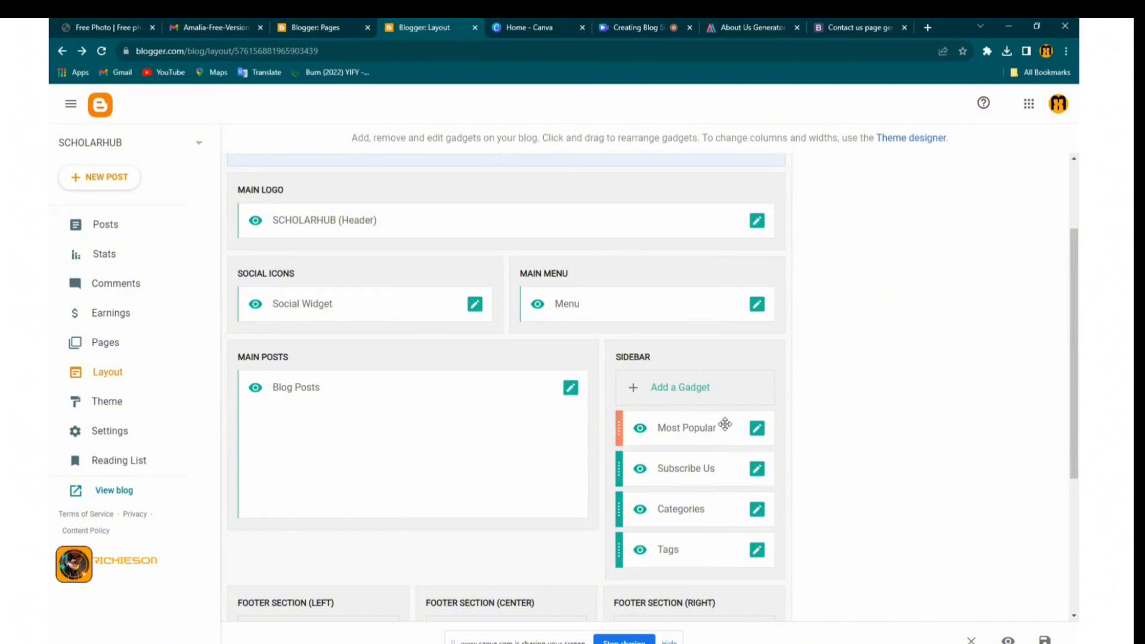
scroll(764, 434, "up", 1)
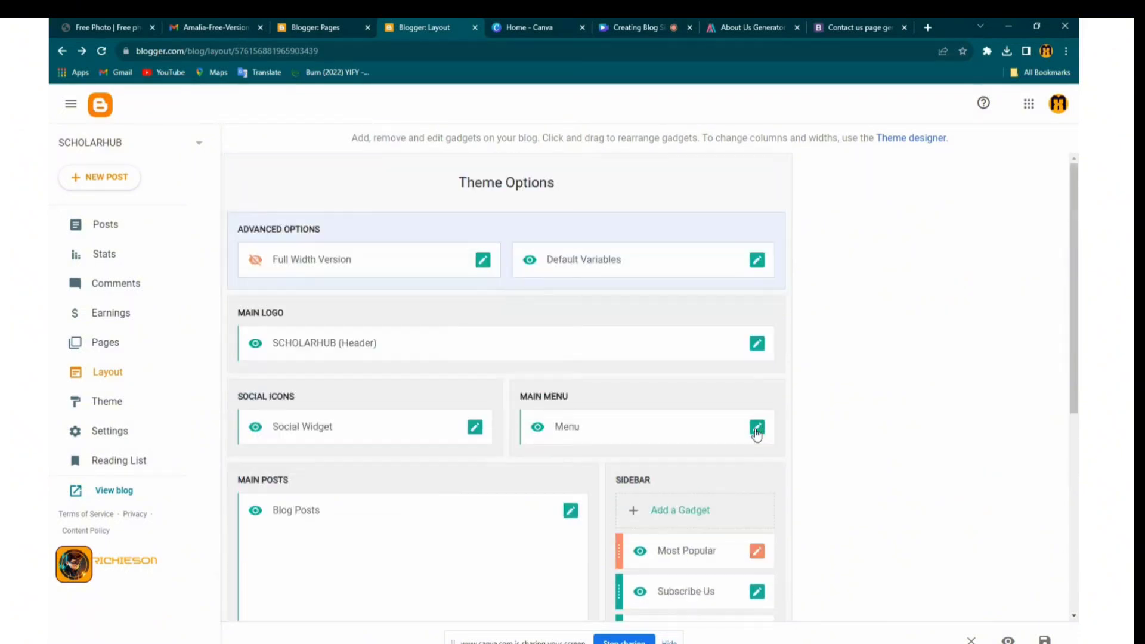
scroll(756, 433, "down", 3)
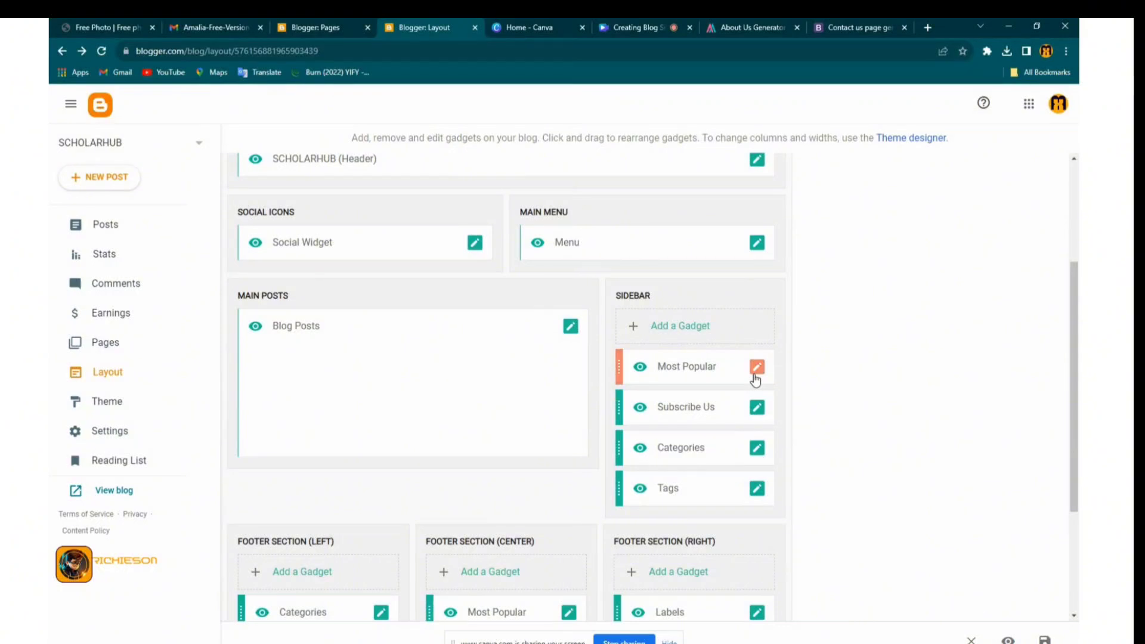
left_click(756, 369)
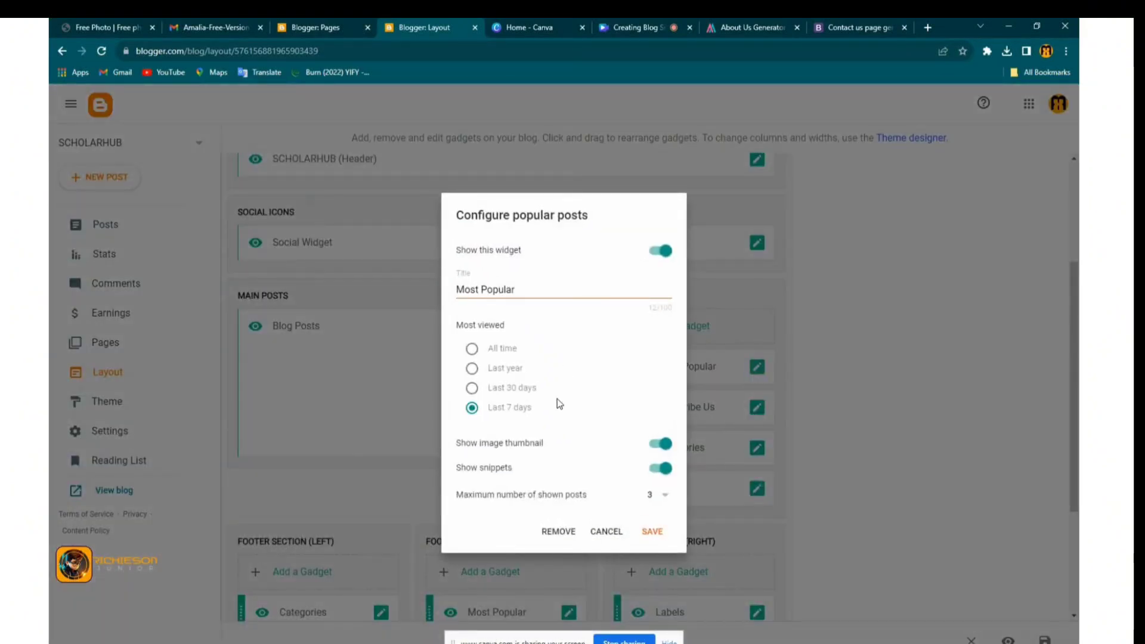
left_click(605, 532)
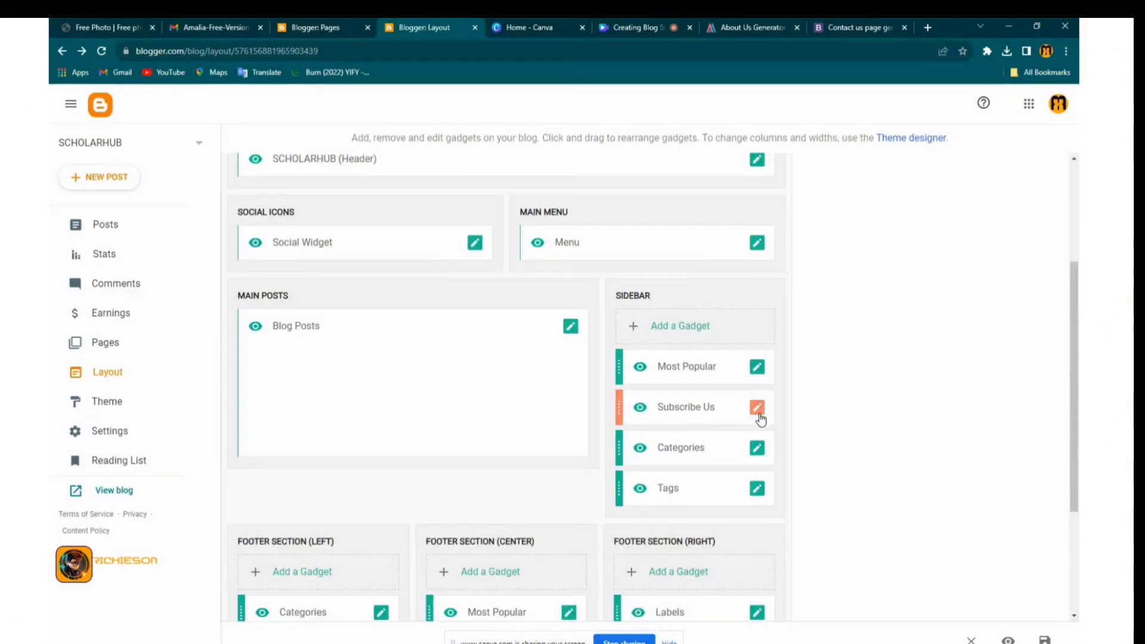
left_click(757, 407)
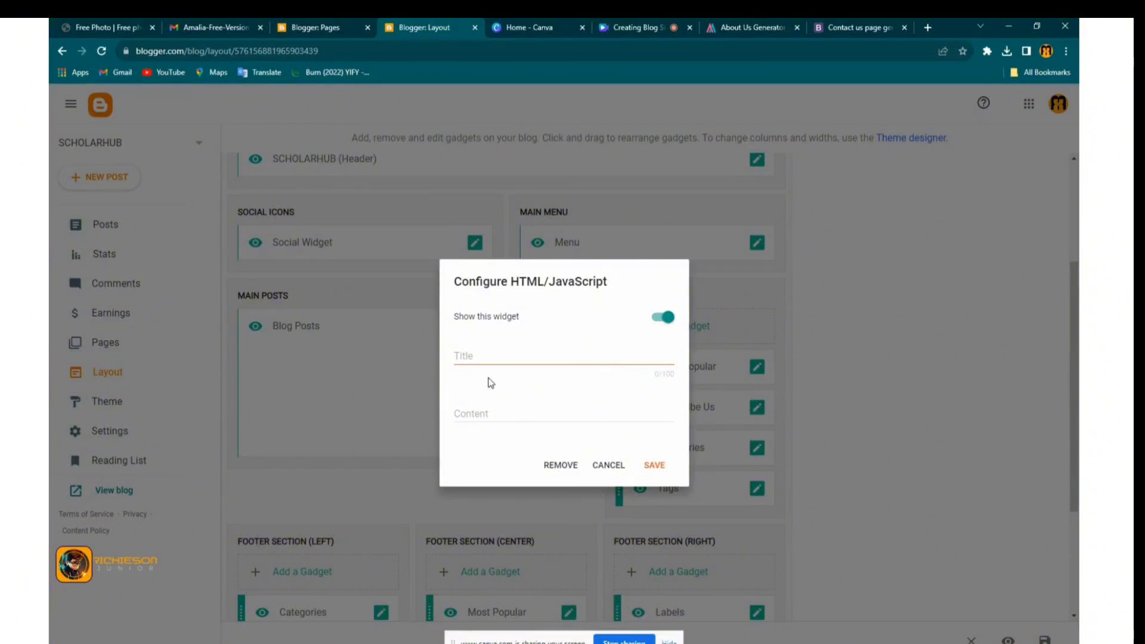
left_click(477, 354)
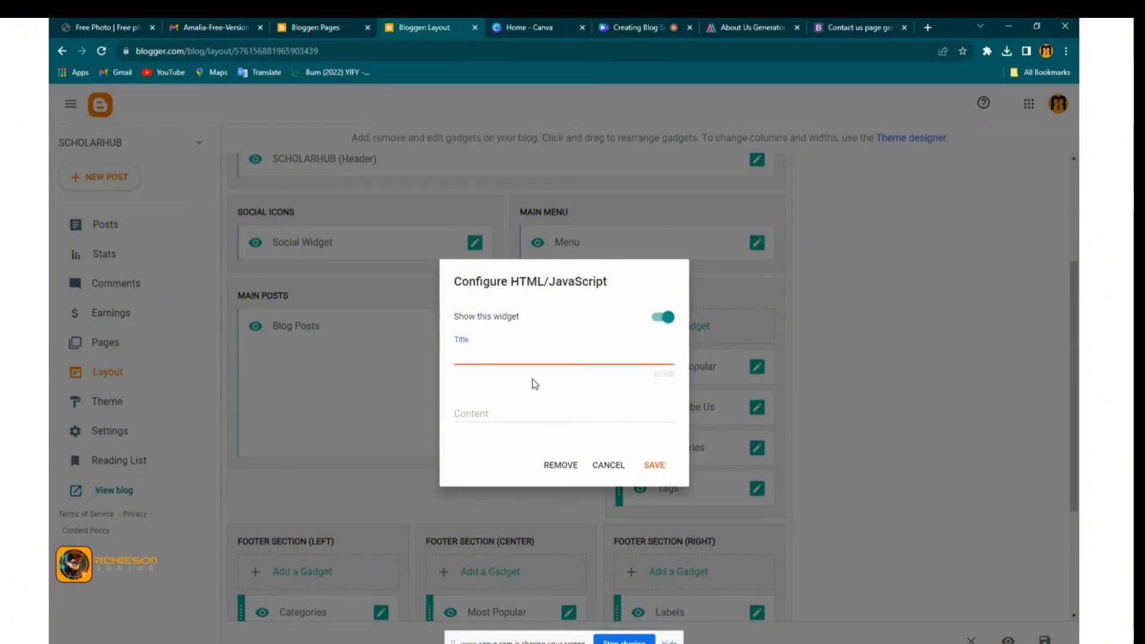
left_click(486, 413)
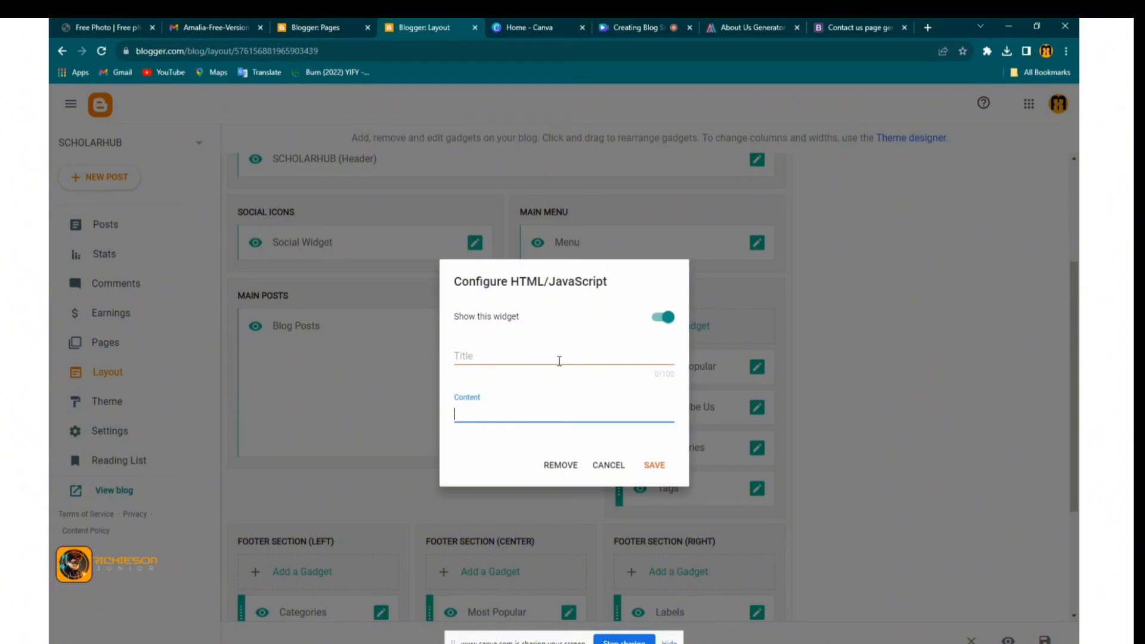
left_click(608, 465)
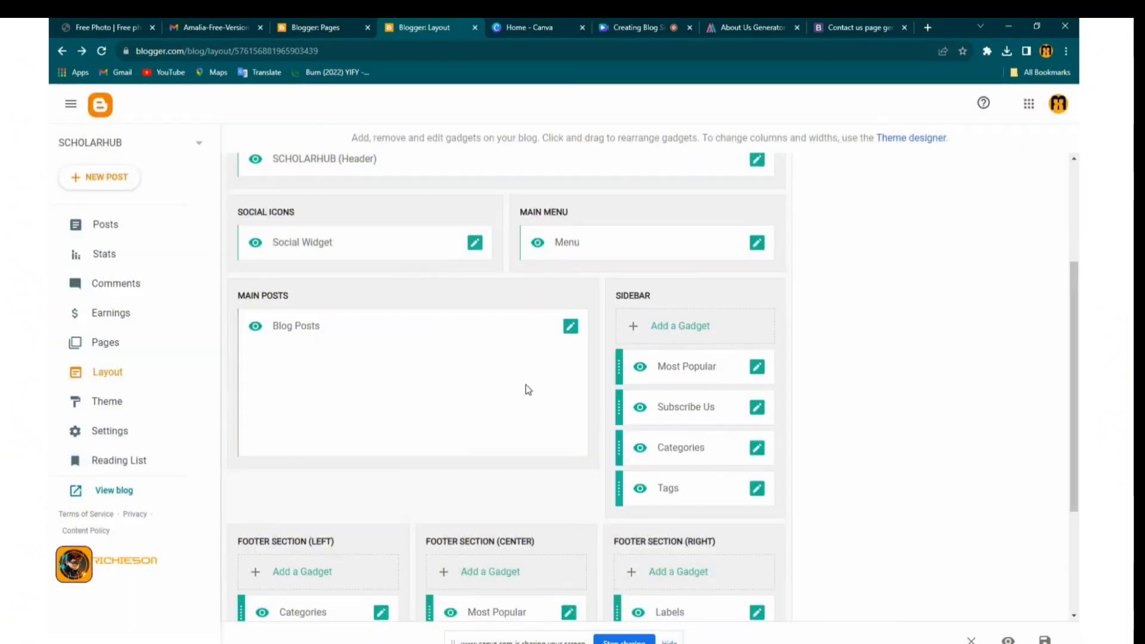
left_click(758, 451)
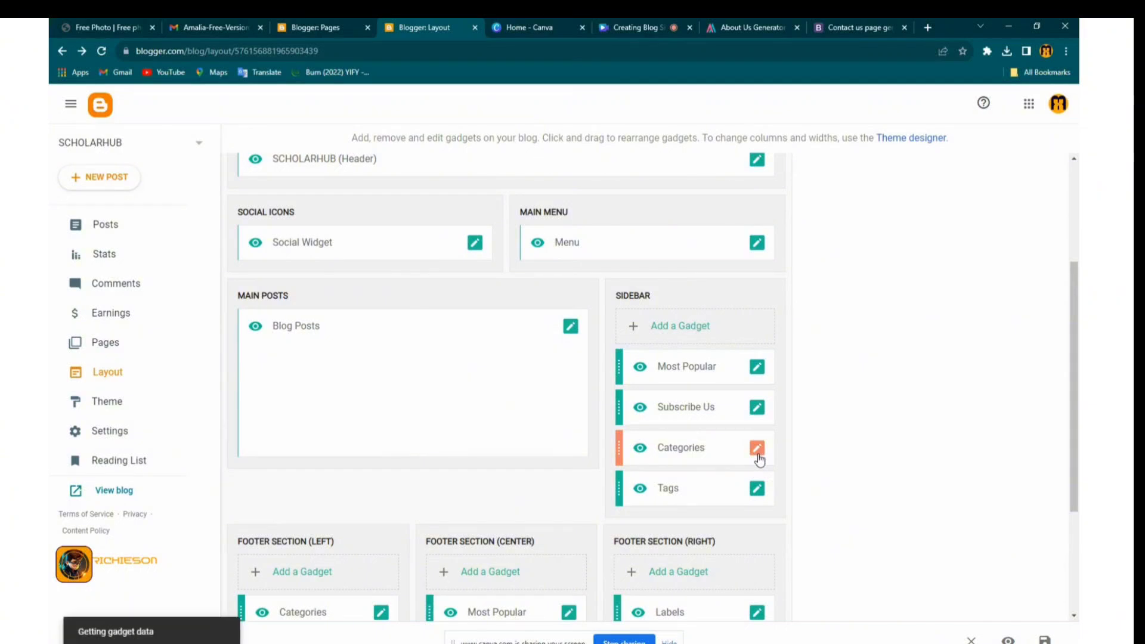
scroll(575, 457, "down", 2)
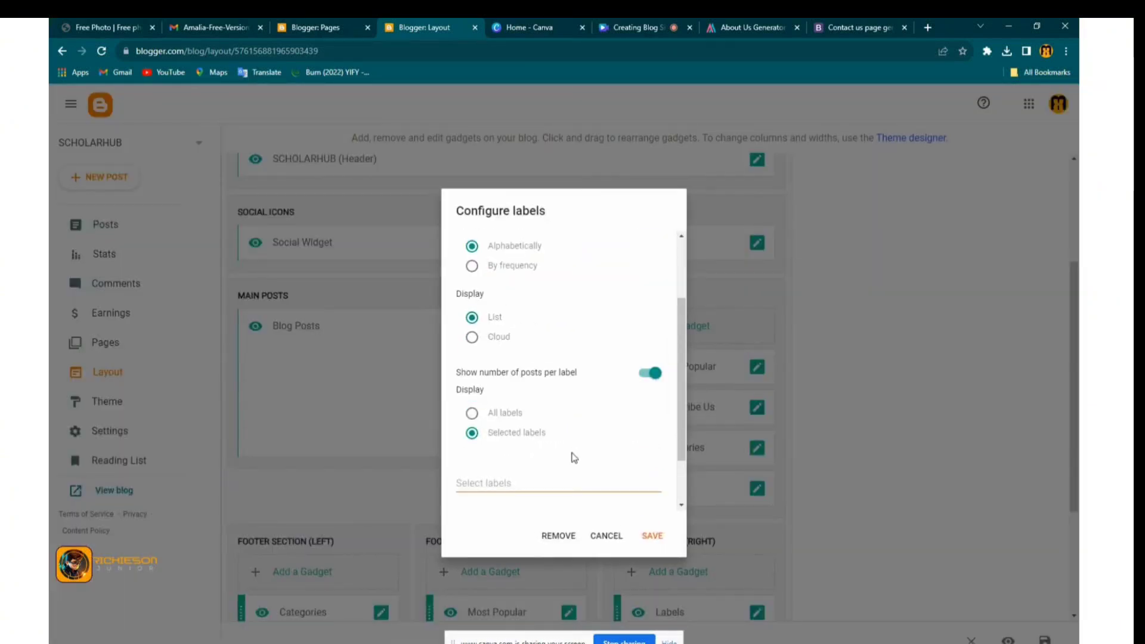
scroll(487, 420, "down", 1)
left_click(472, 477)
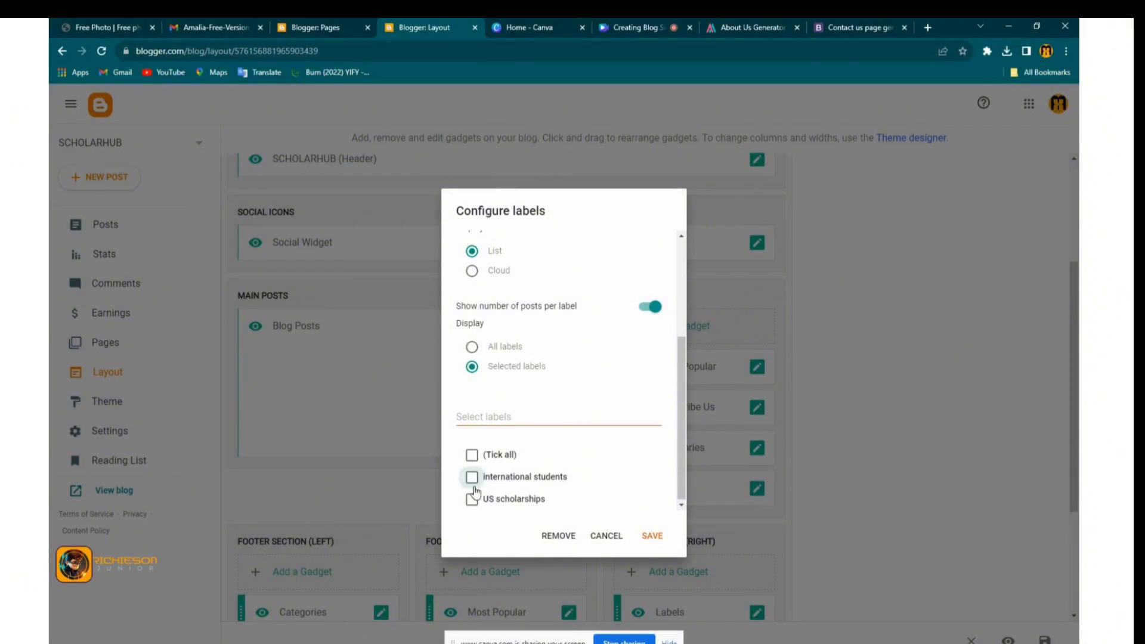
left_click(475, 500)
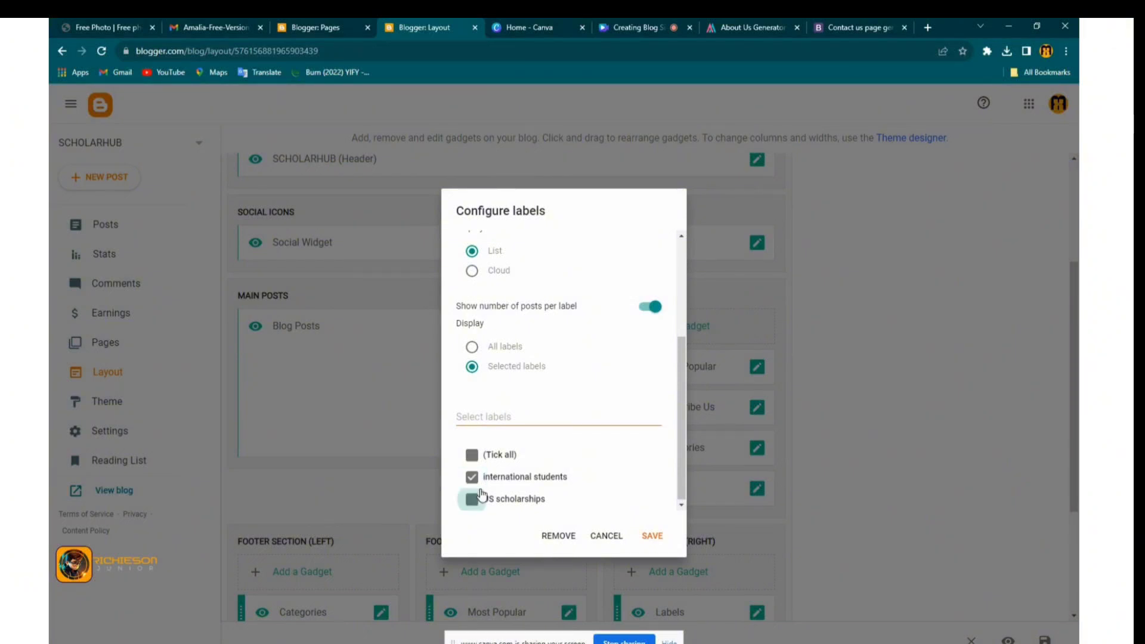
left_click(472, 457)
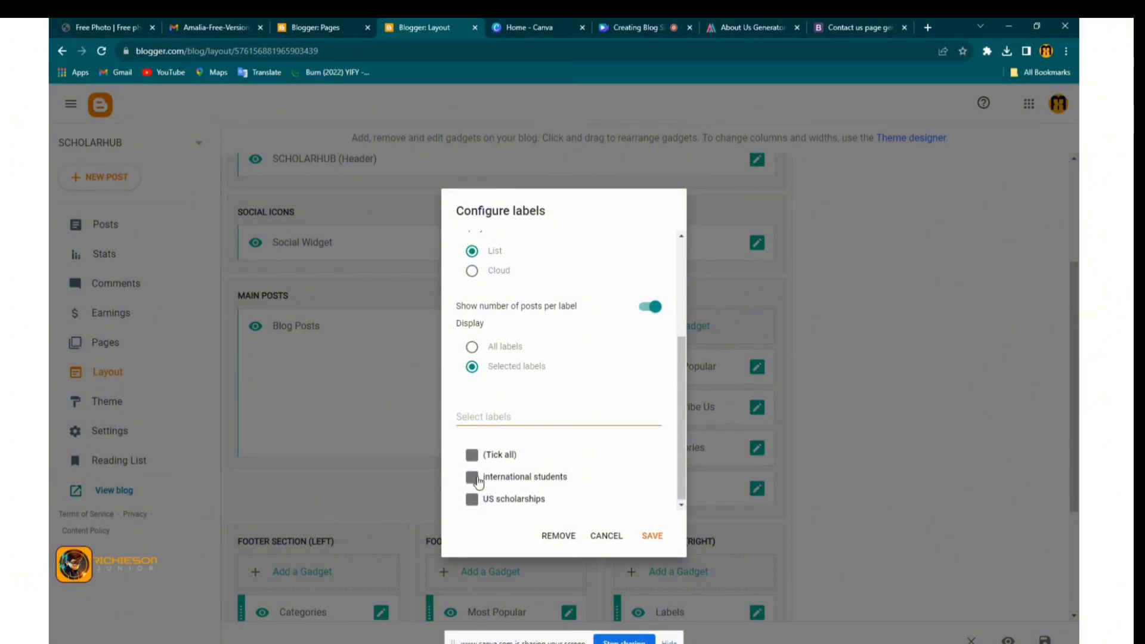
left_click(614, 534)
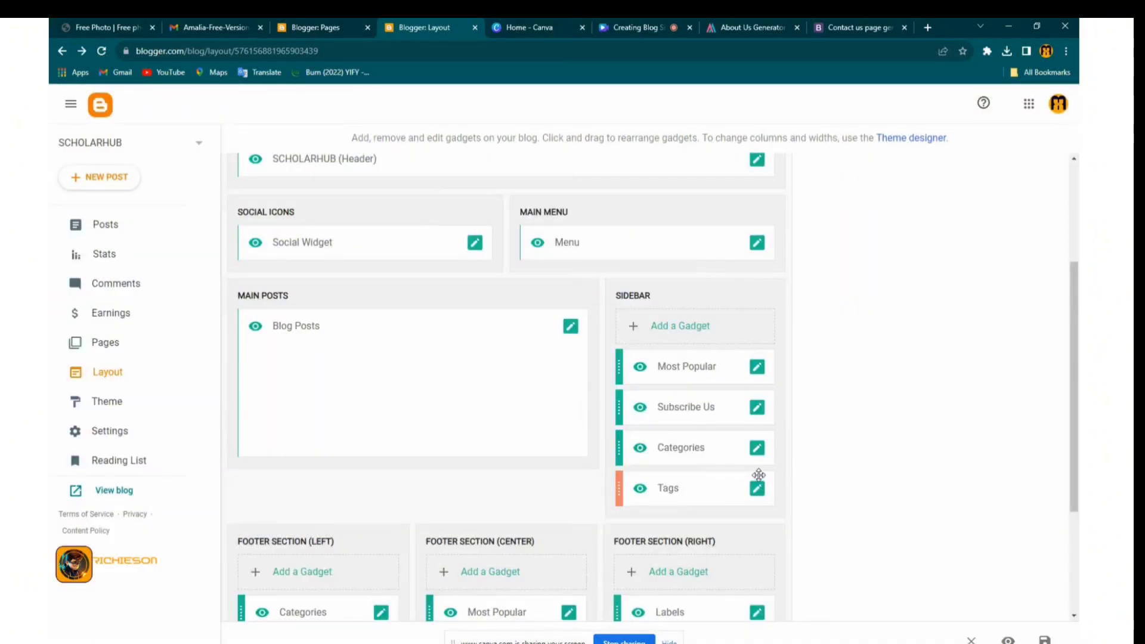
left_click(757, 495)
left_click(758, 495)
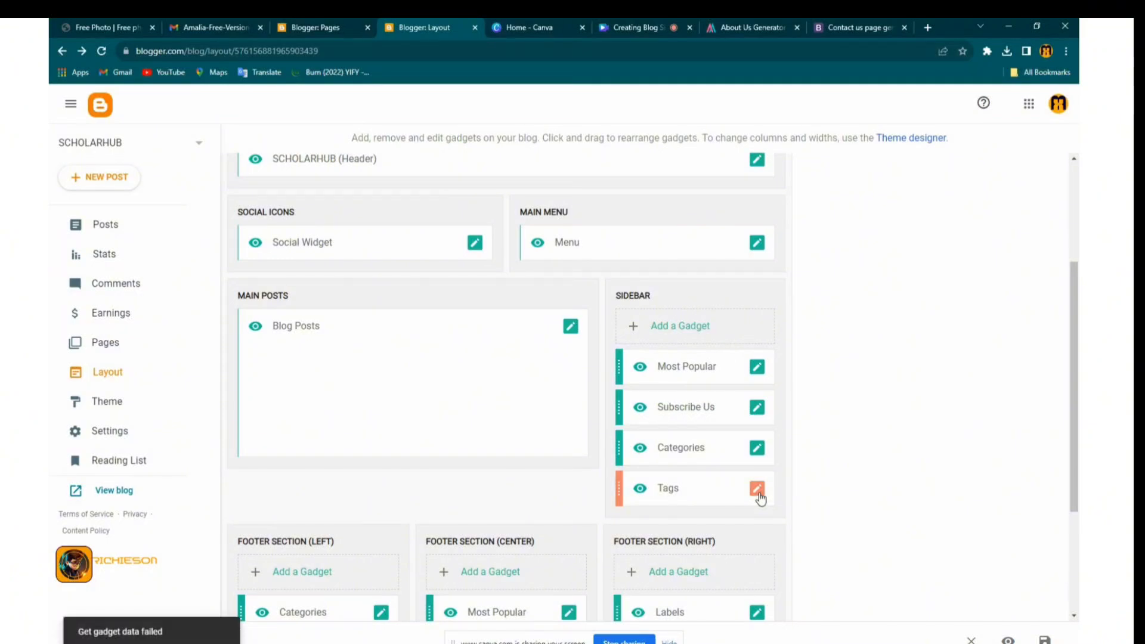
scroll(845, 450, "down", 3)
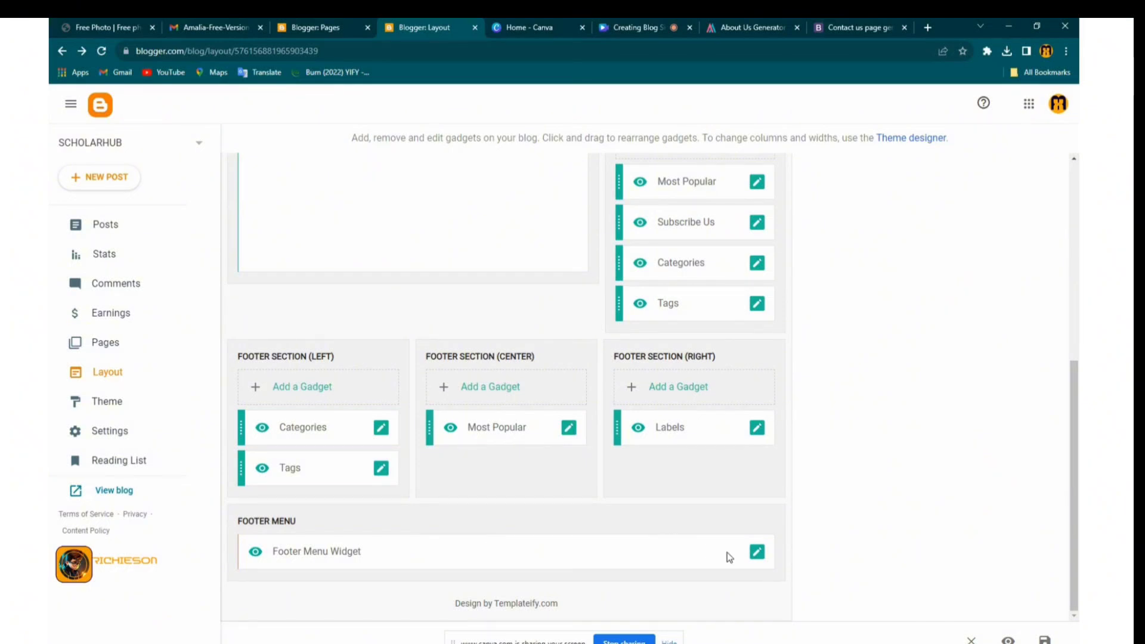
Edit the Footer Menu Widget's About Us entry and copy the About Us page link from Pages
left_click(756, 551)
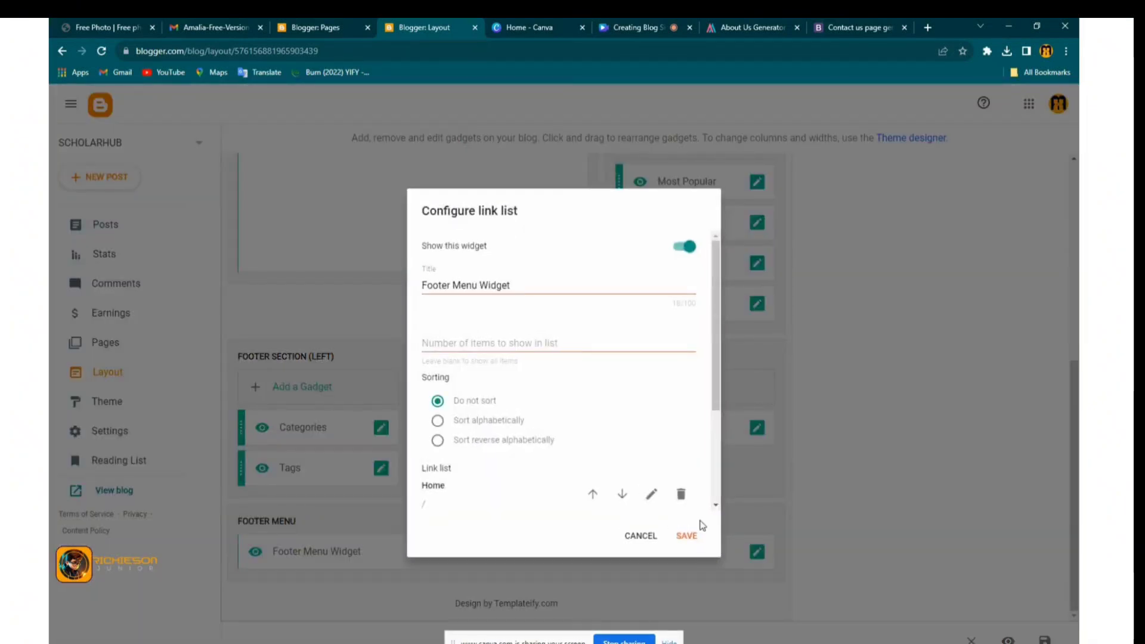
scroll(495, 381, "down", 3)
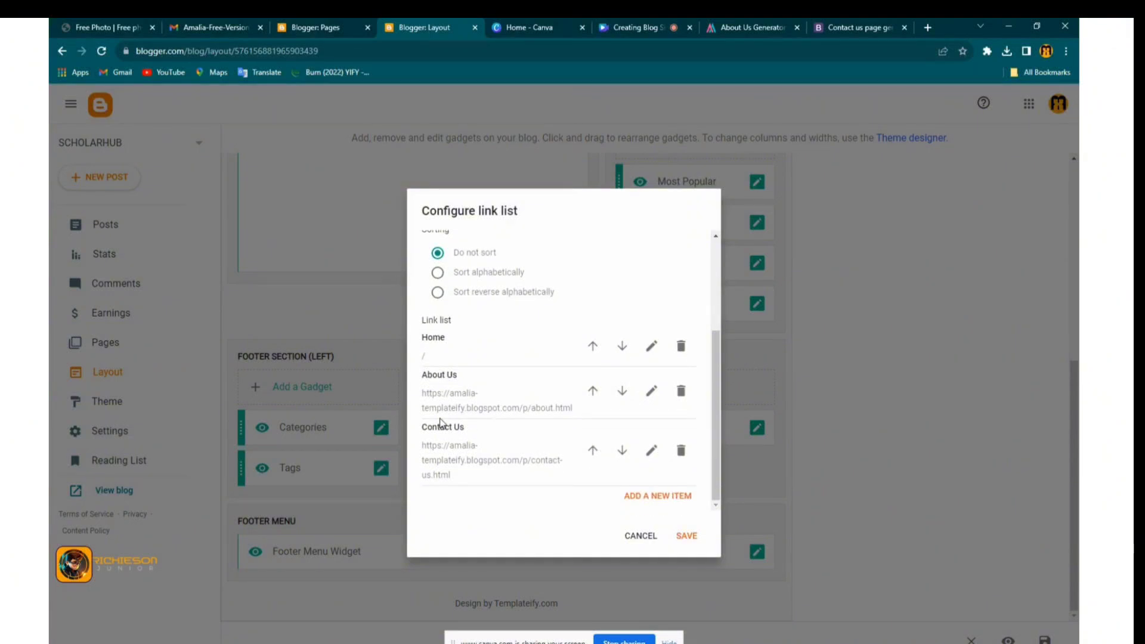
left_click(651, 390)
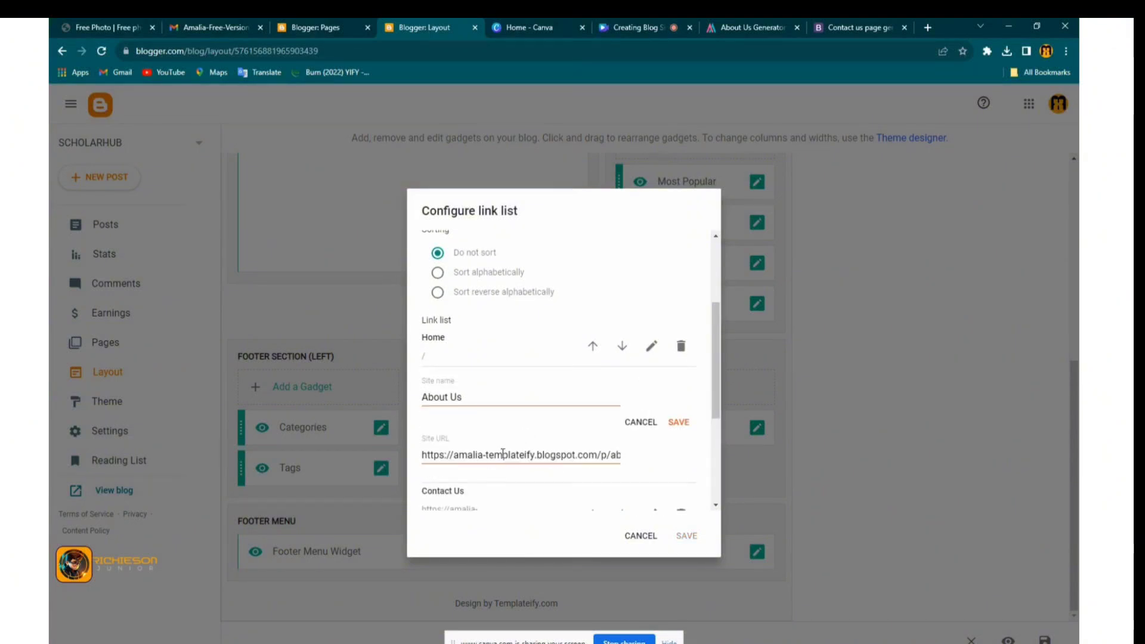
left_click(352, 30)
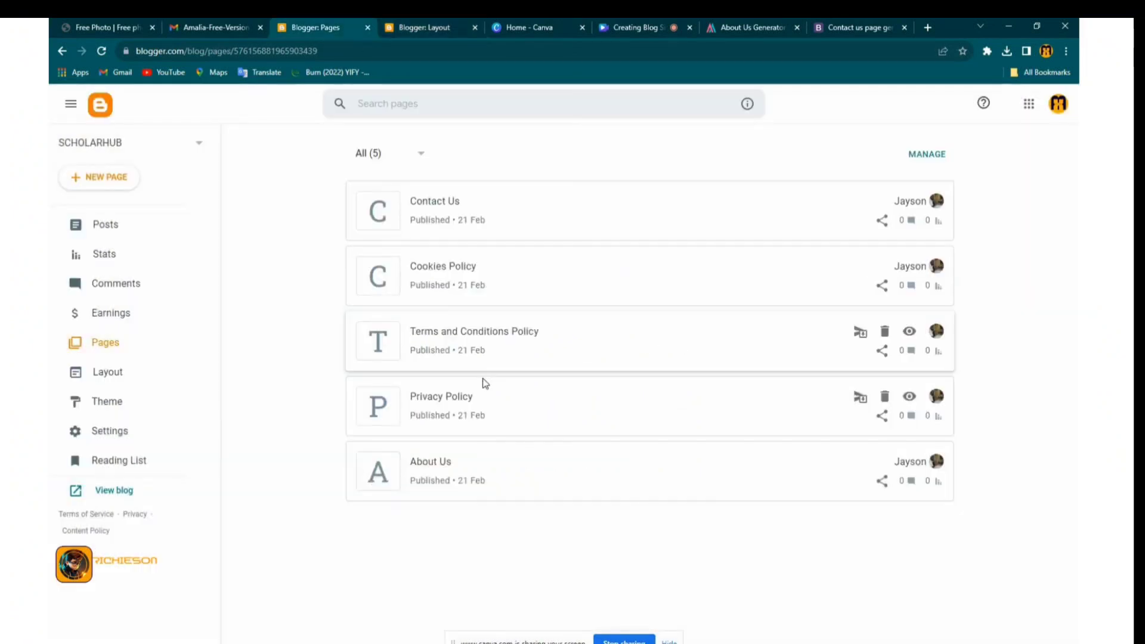
left_click(882, 482)
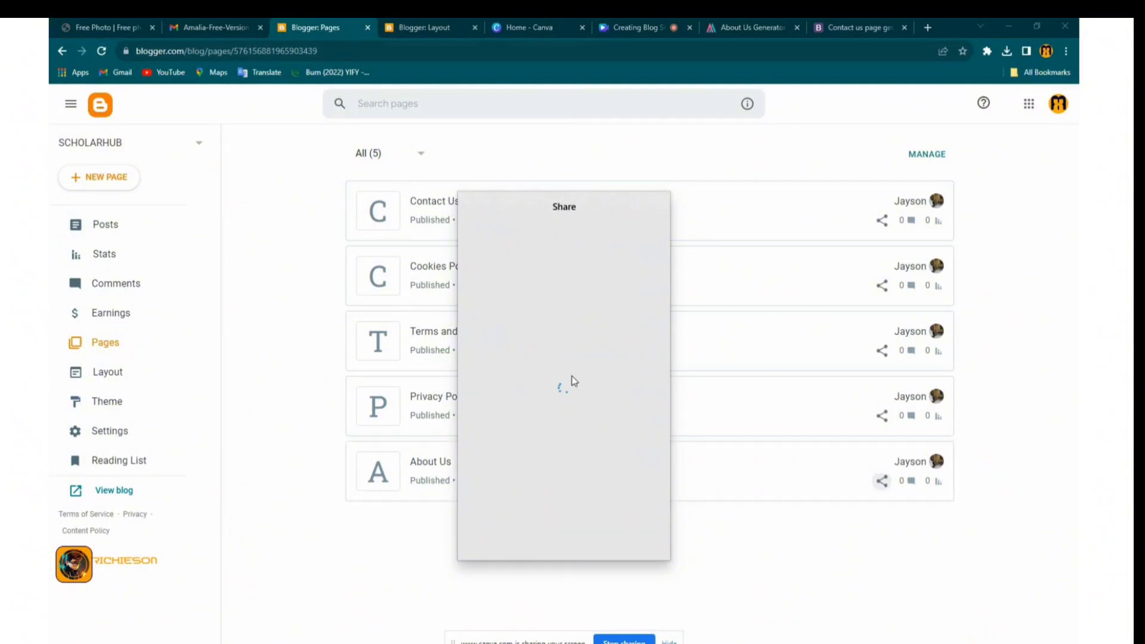
left_click(492, 366)
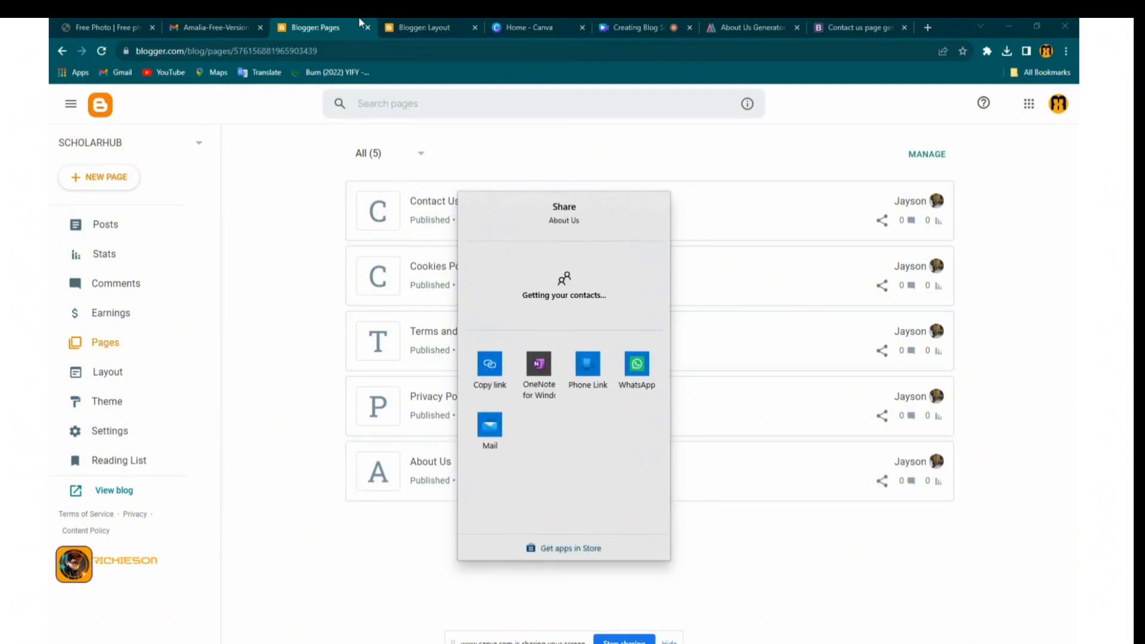
left_click(395, 28)
Replace the About Us entry's URL with the copied page link and save it
left_click(557, 456)
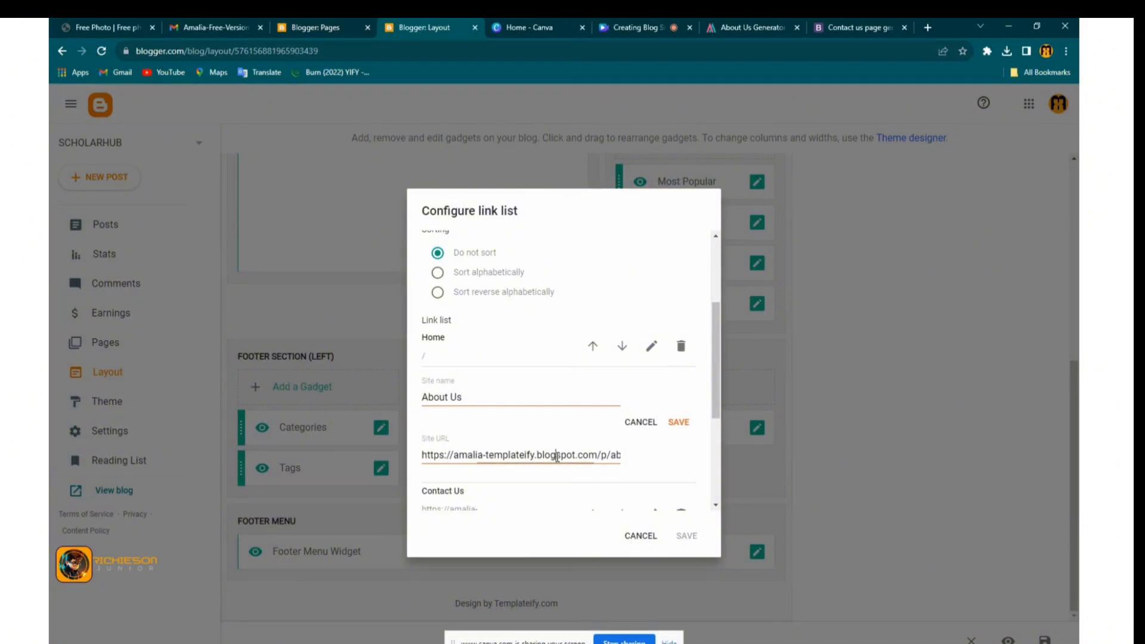
key("ctrl+a")
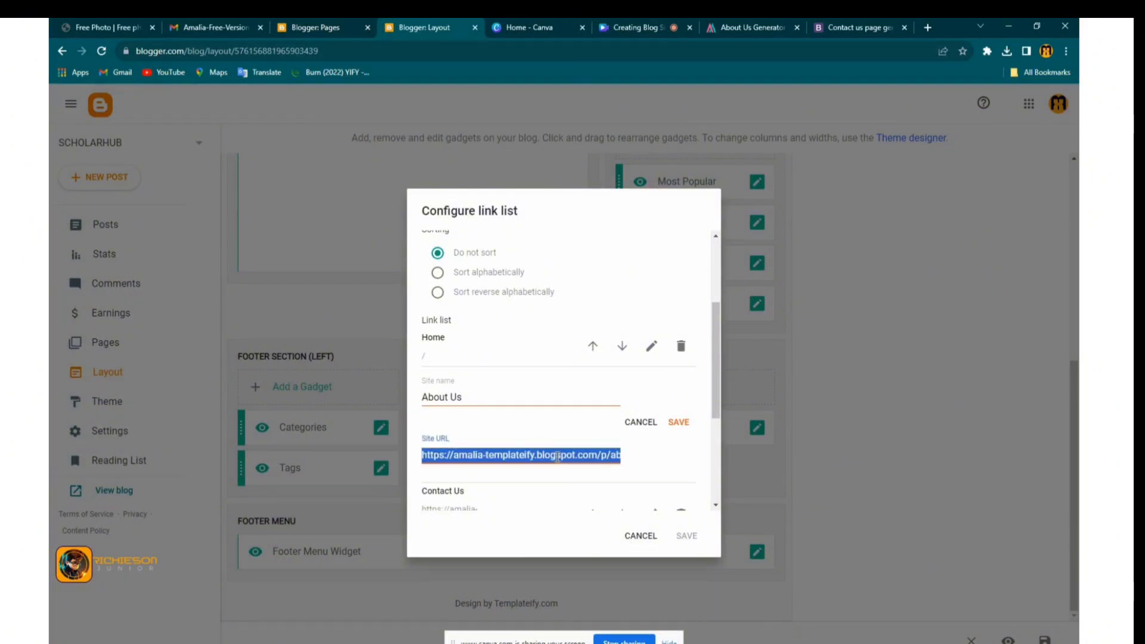
key("ctrl+v")
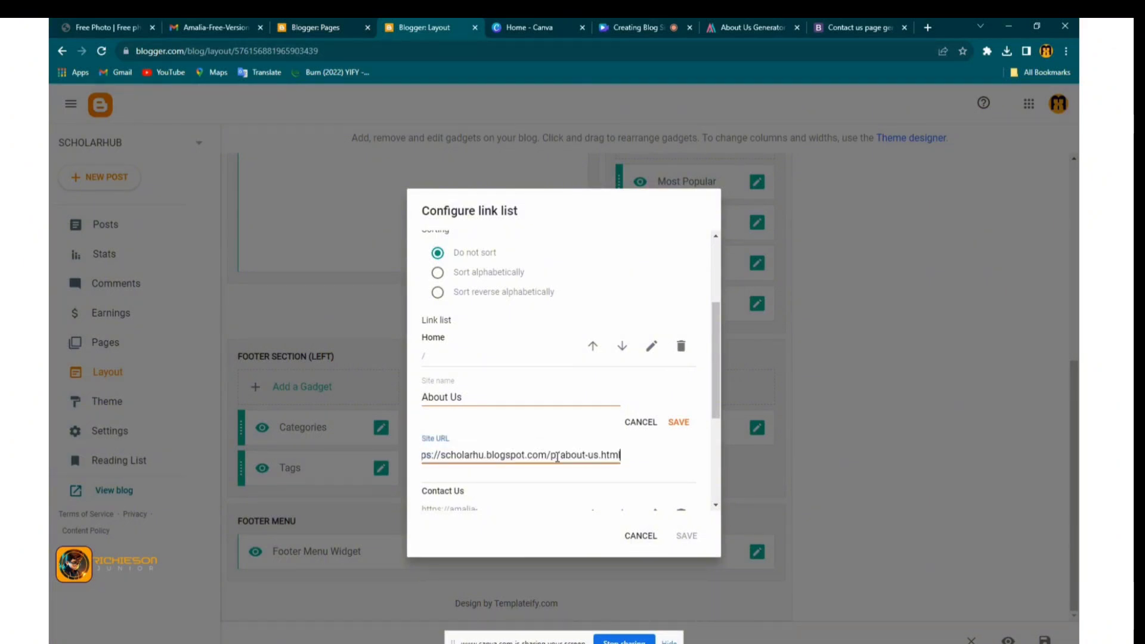
left_click(677, 422)
Set the Contact Us entry's URL to the Contact Us page link, save, and add a new item
left_click(651, 447)
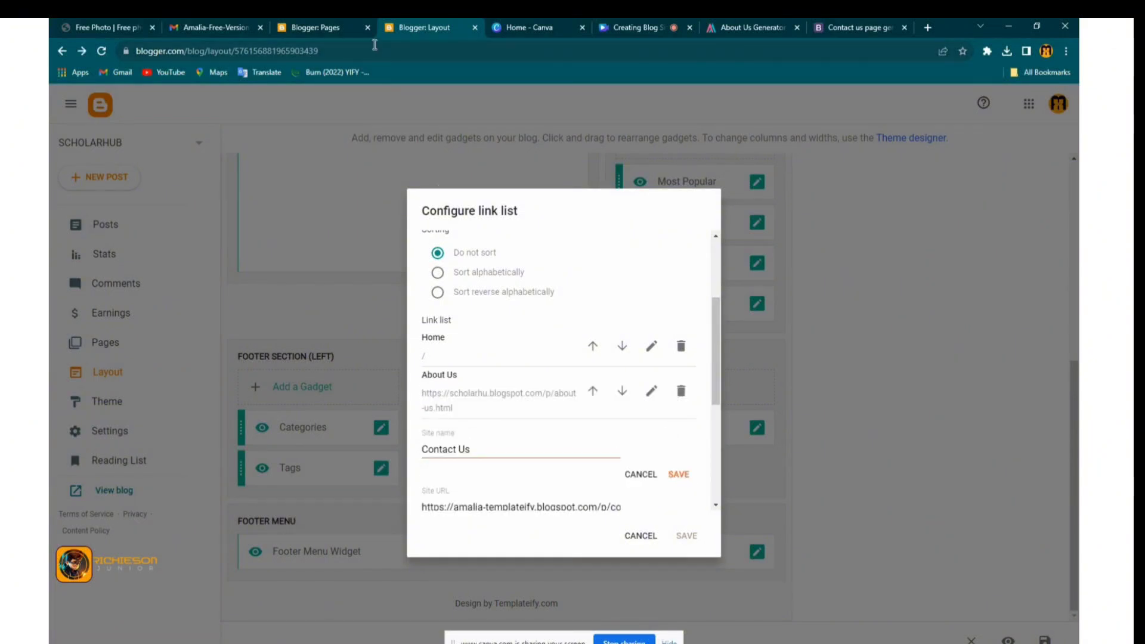
left_click(342, 25)
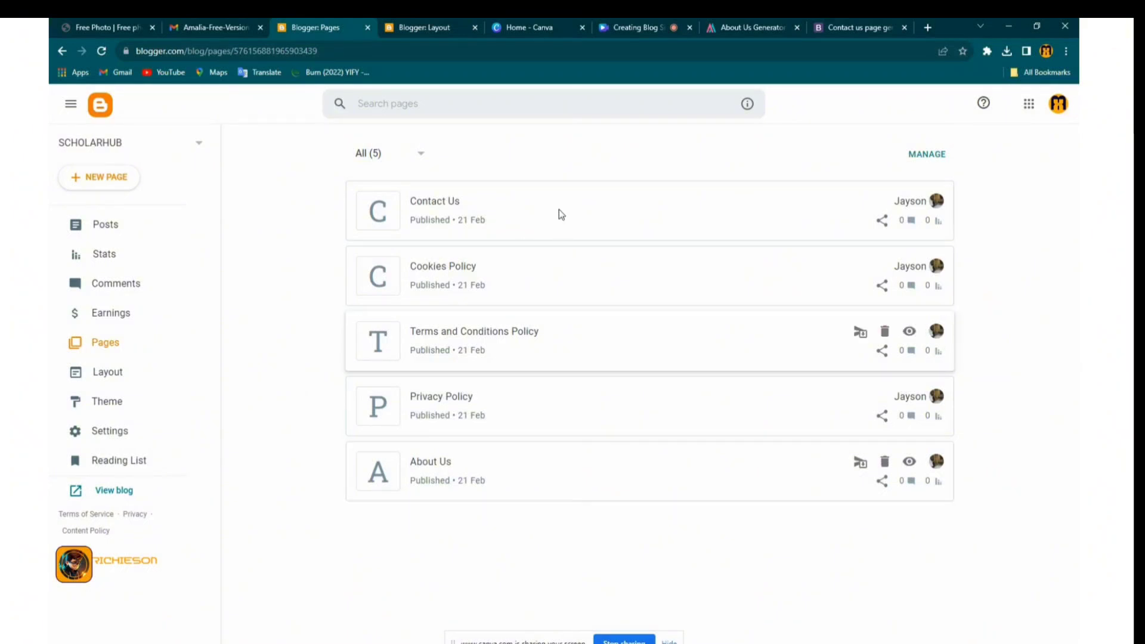
left_click(879, 222)
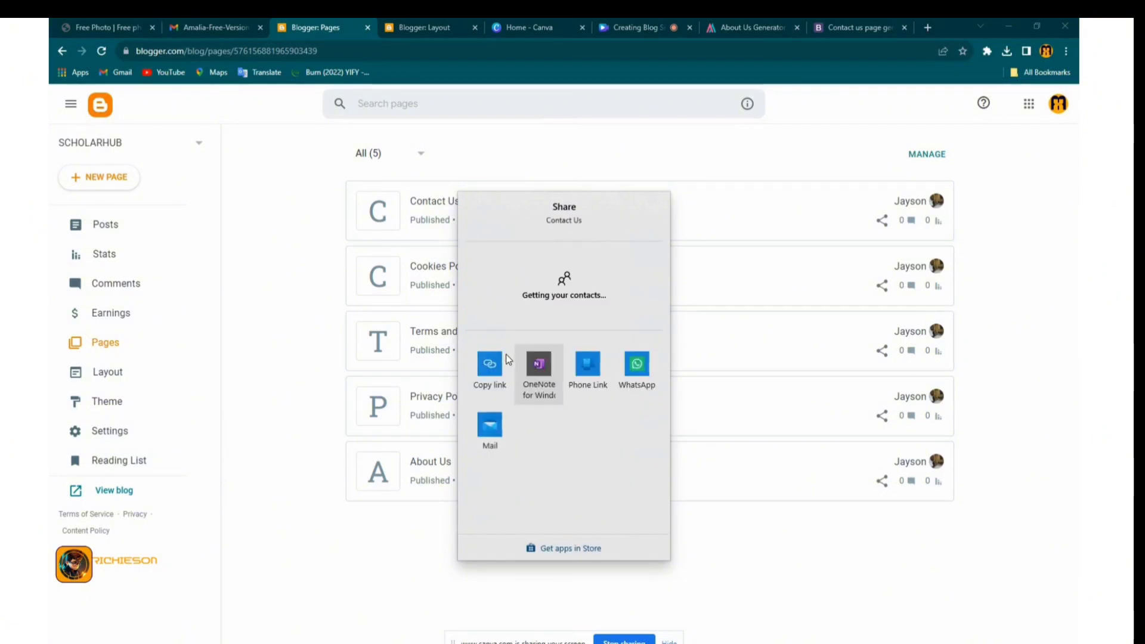
left_click(498, 368)
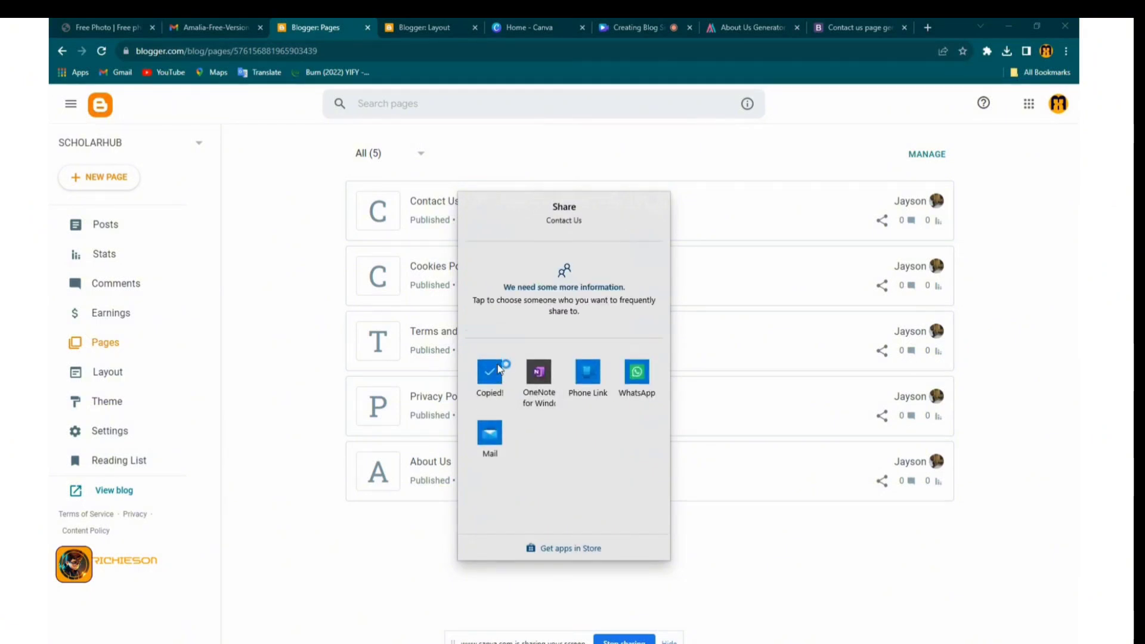
left_click(419, 26)
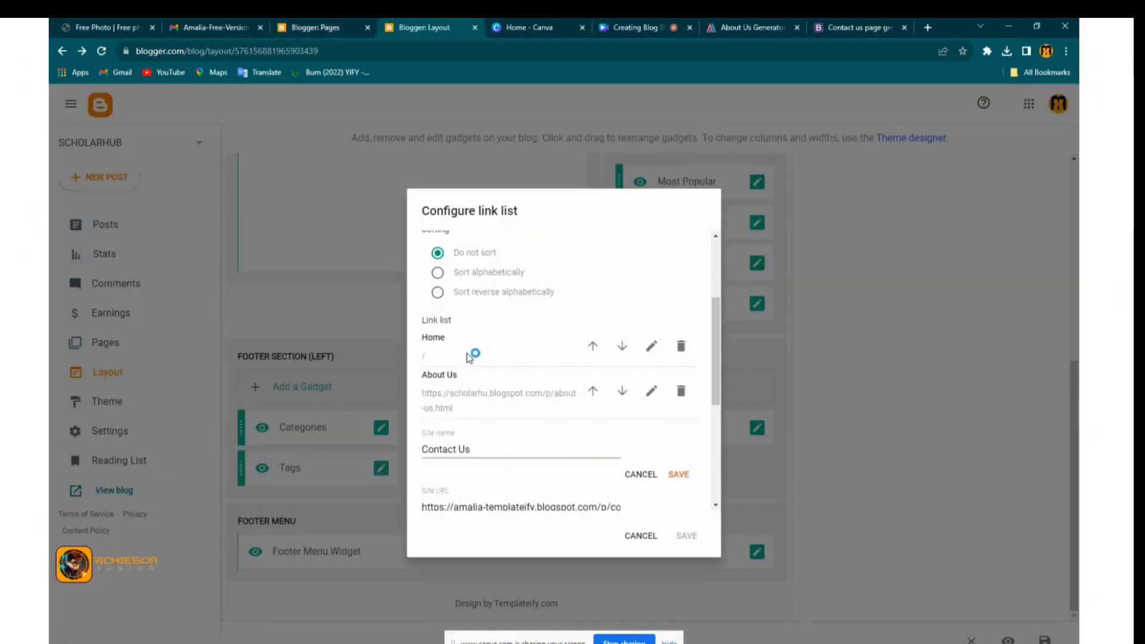
triple_click(483, 505)
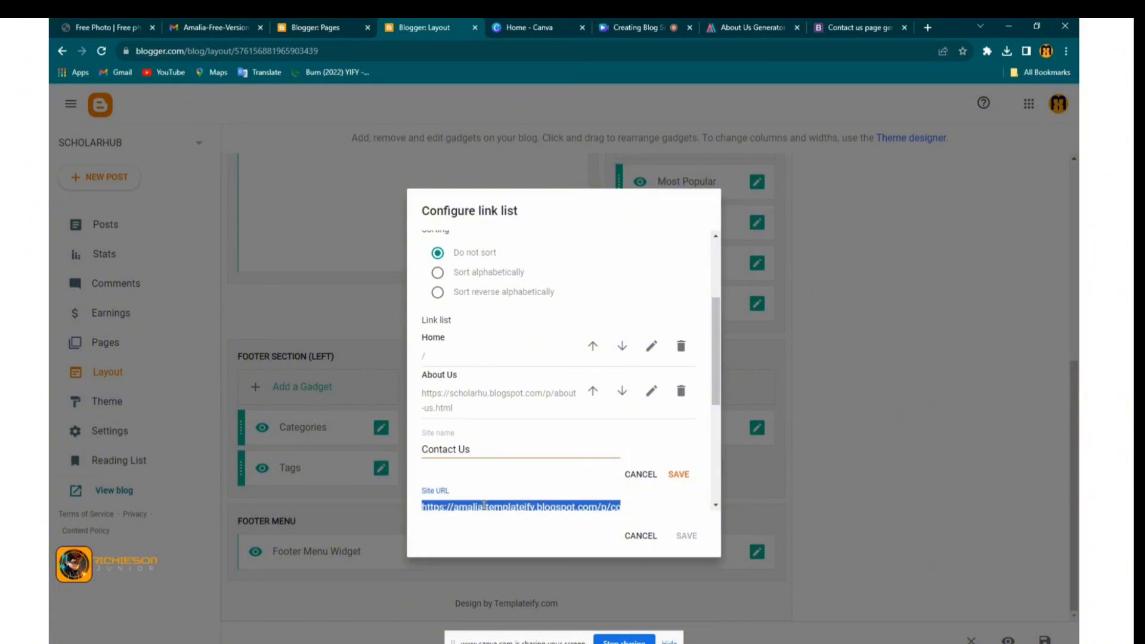
key("ctrl+v")
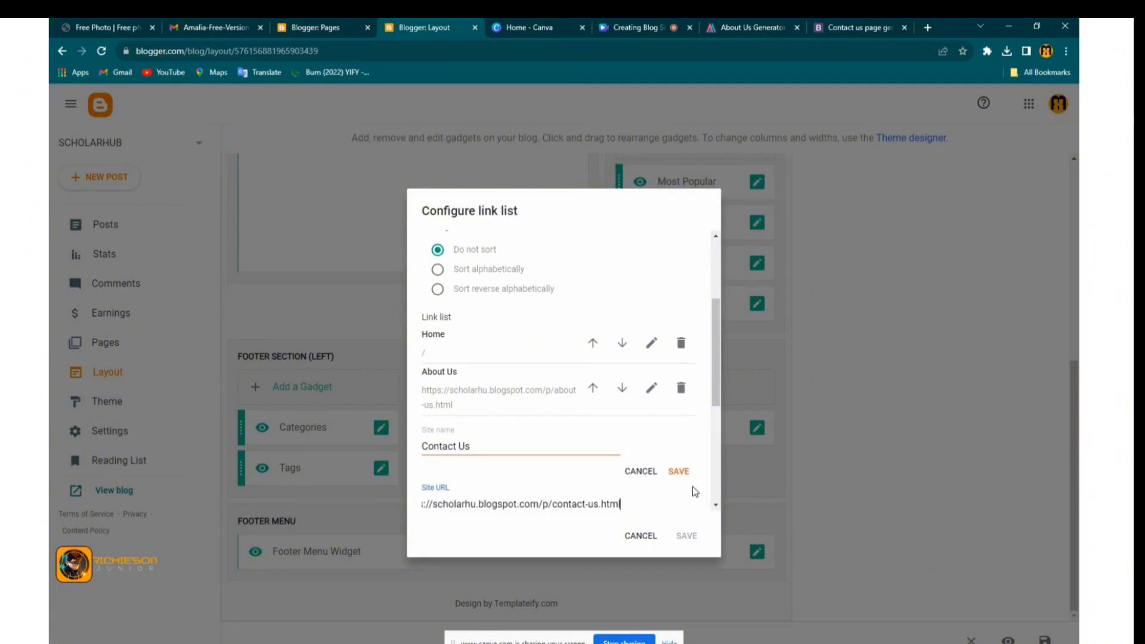
left_click(679, 472)
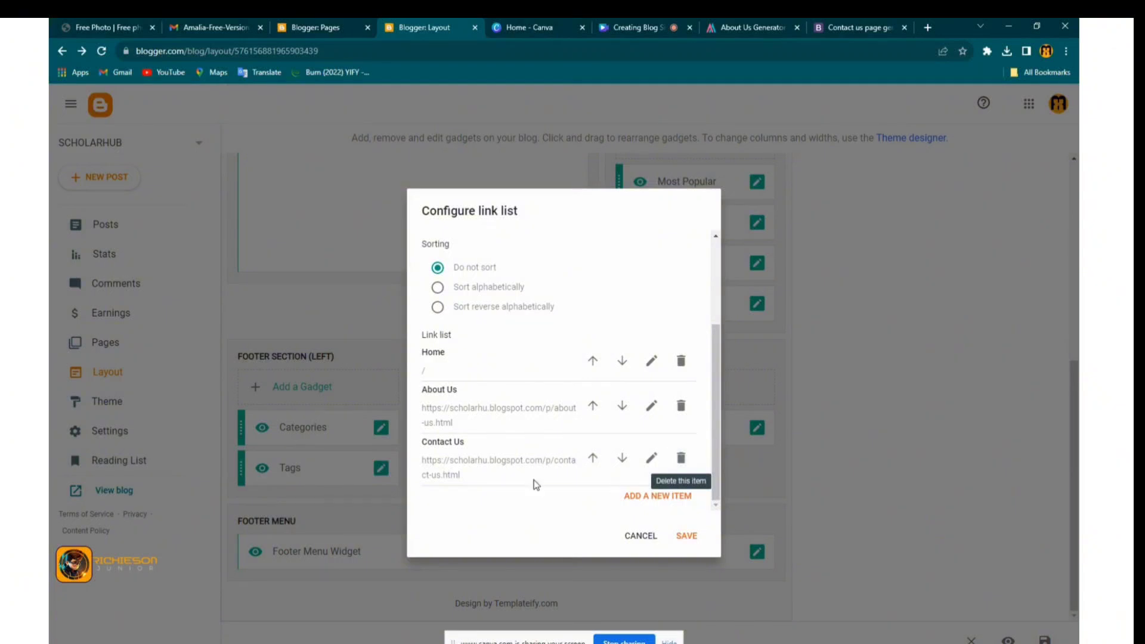
left_click(658, 500)
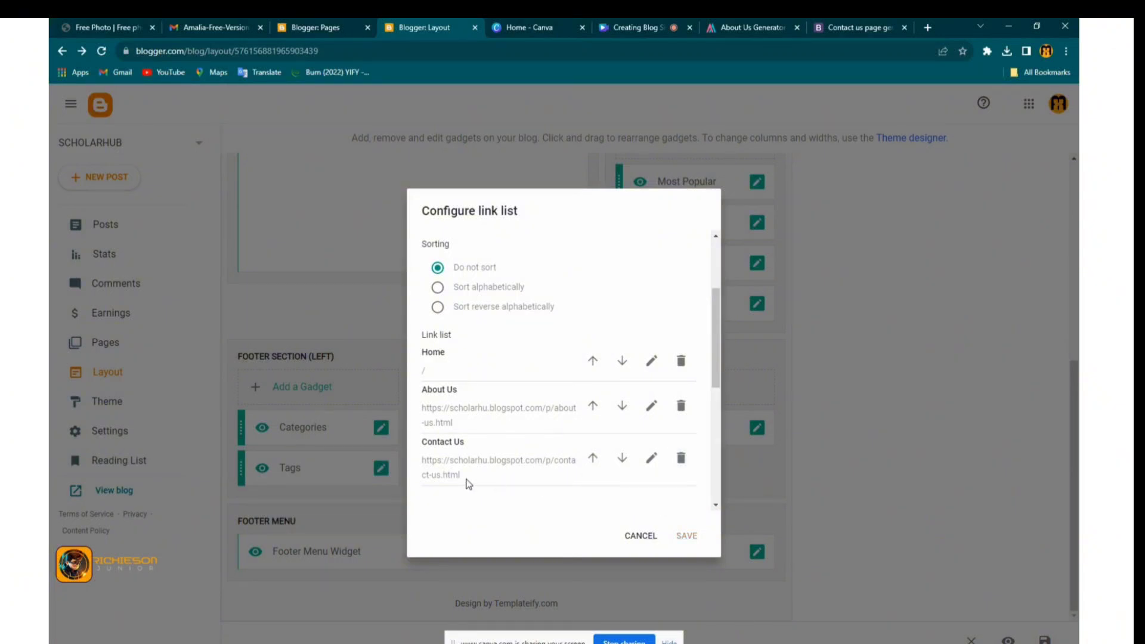
scroll(469, 479, "down", 3)
Add a 'Terms and Conditions' entry linking to the terms-and-conditions-policy page and save it
left_click(433, 334)
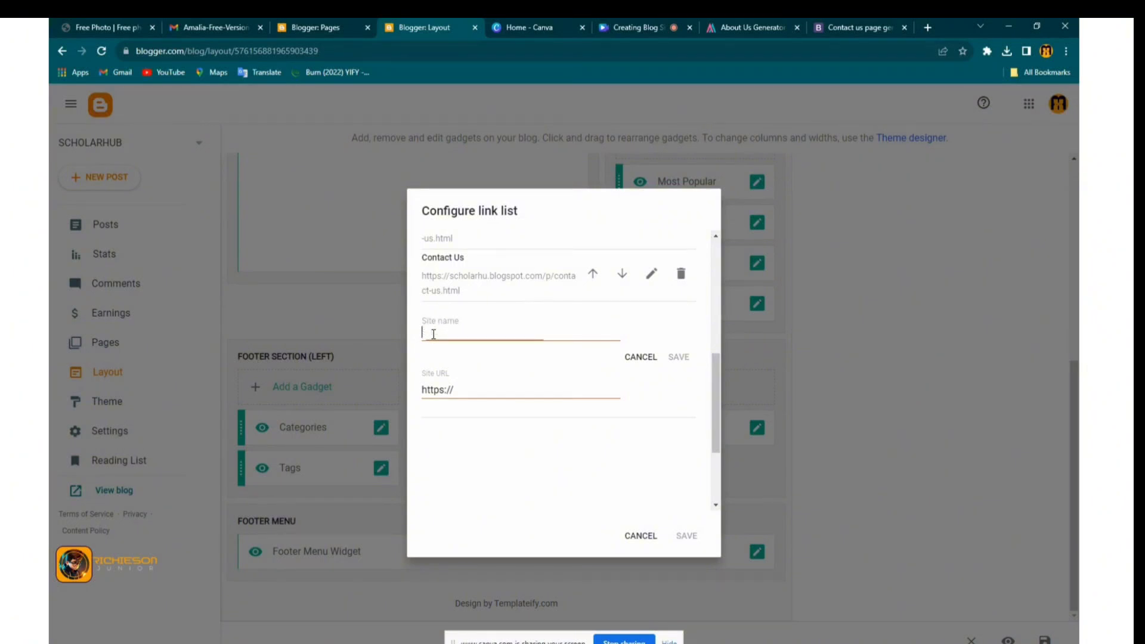
type("T")
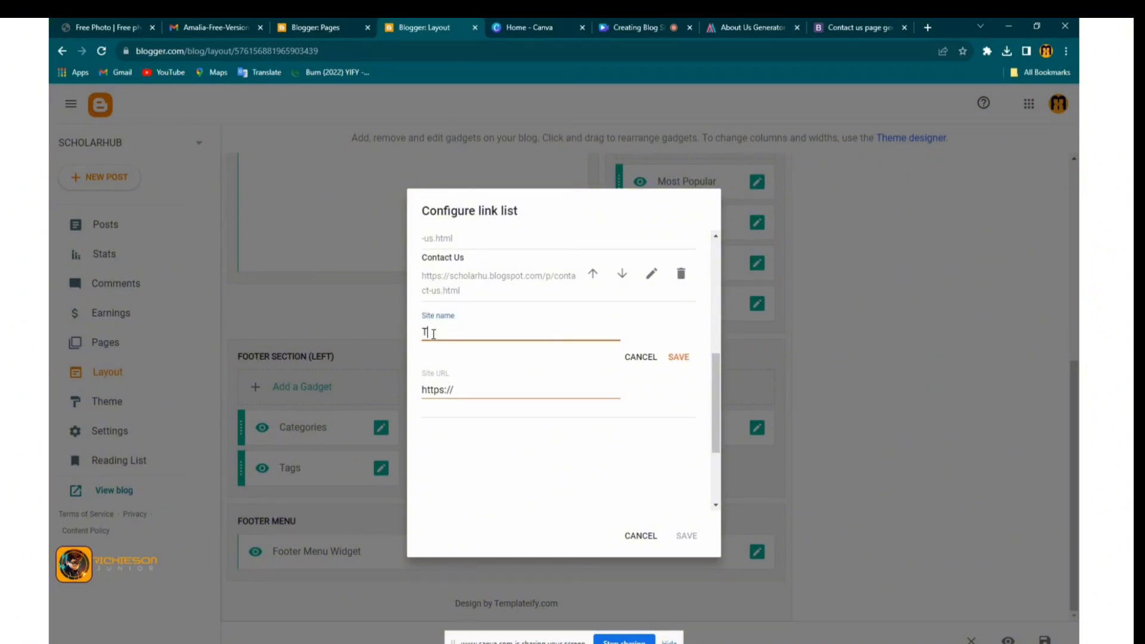
type("erms ")
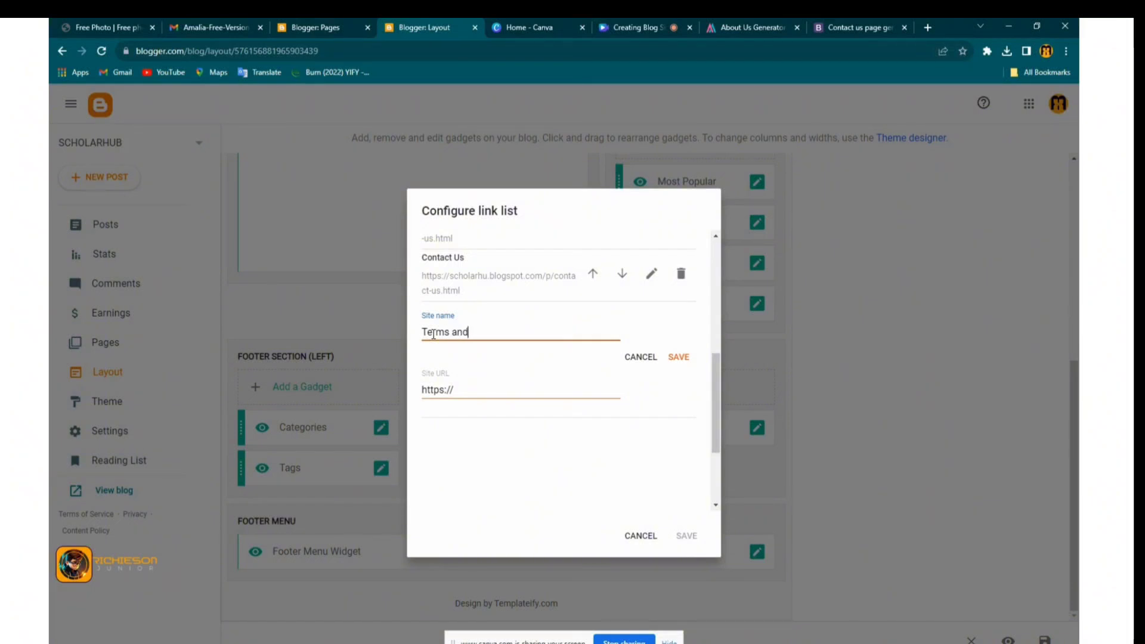
type("and Conditions")
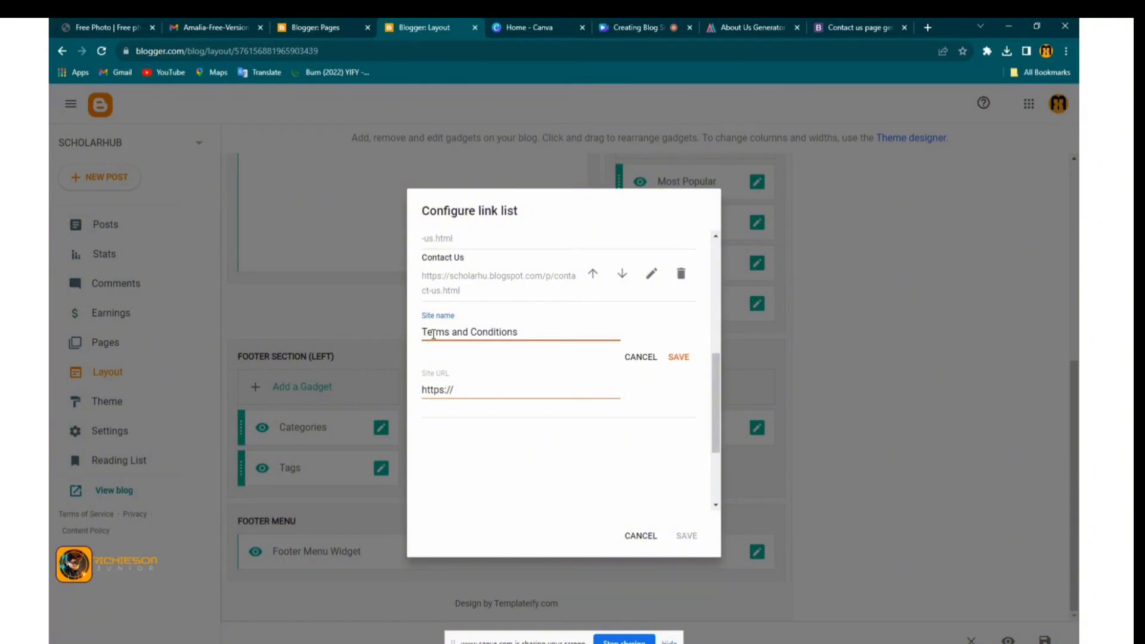
left_click(462, 391)
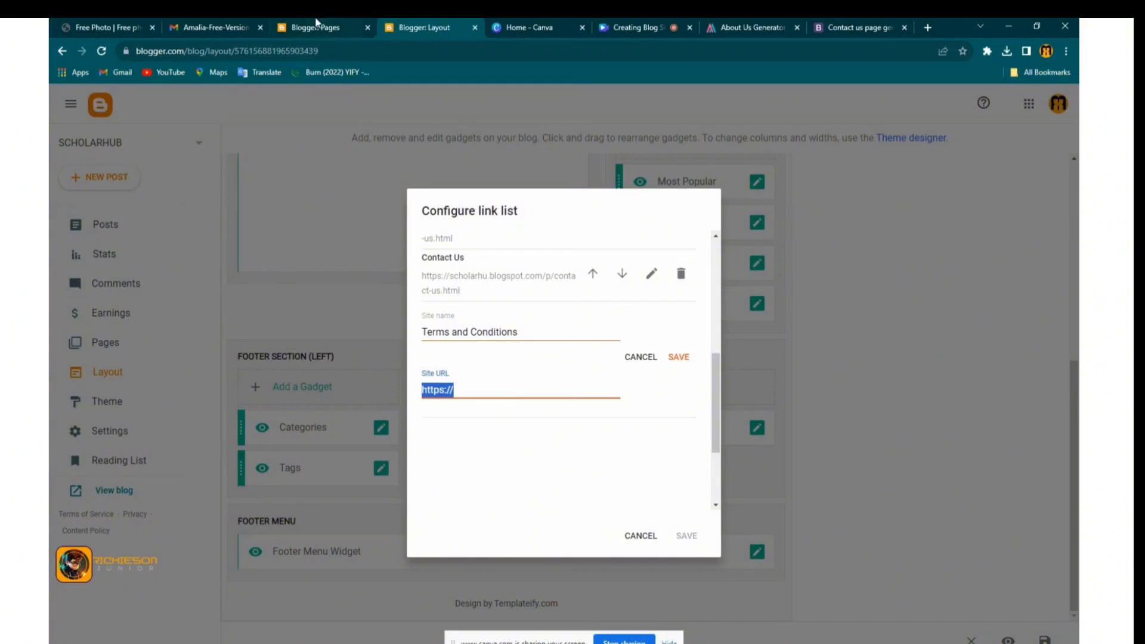
left_click(316, 24)
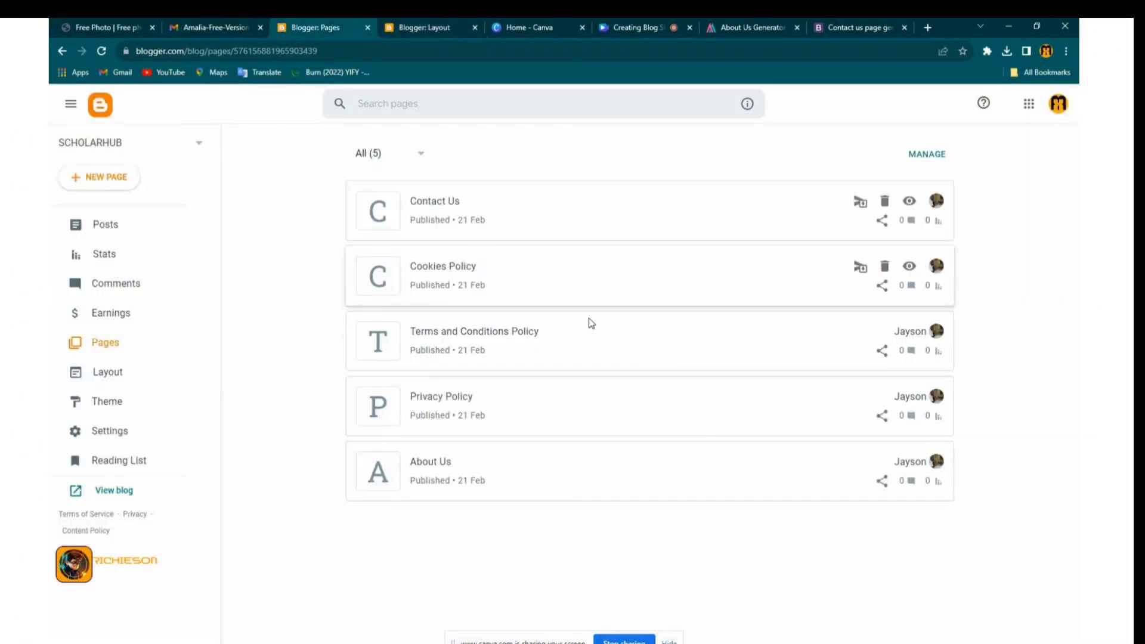
left_click(881, 352)
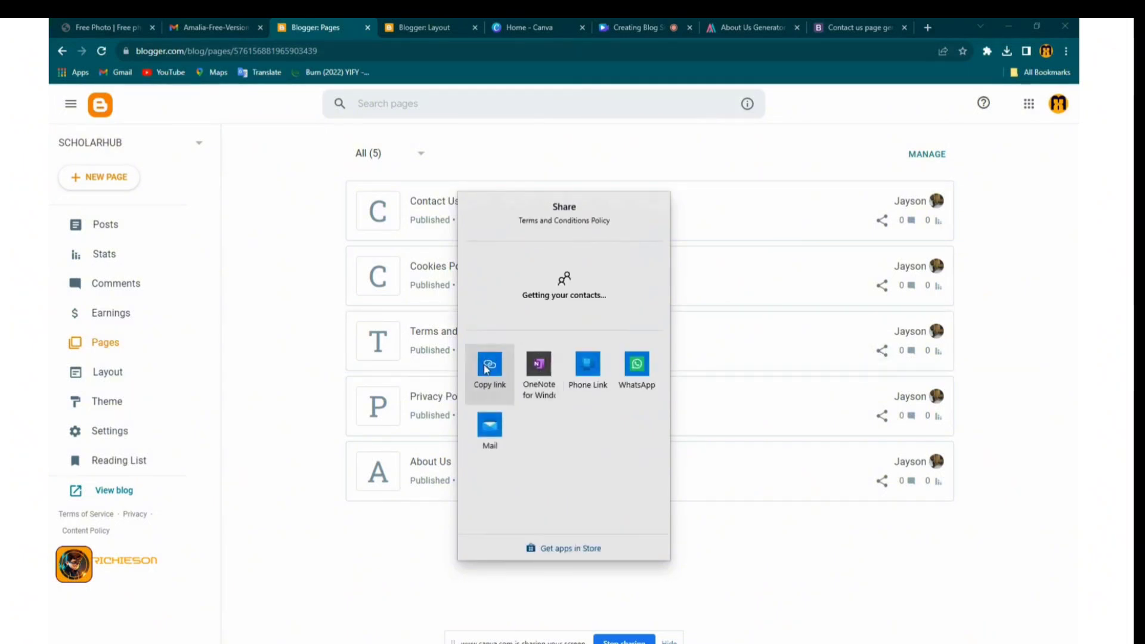
left_click(490, 363)
left_click(424, 27)
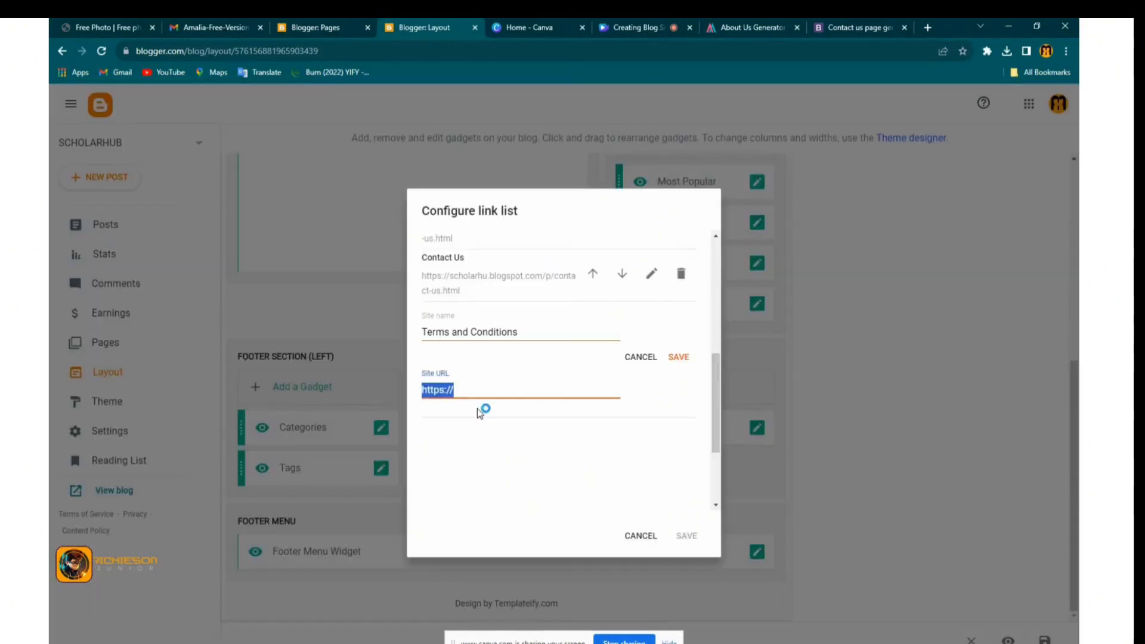
right_click(446, 389)
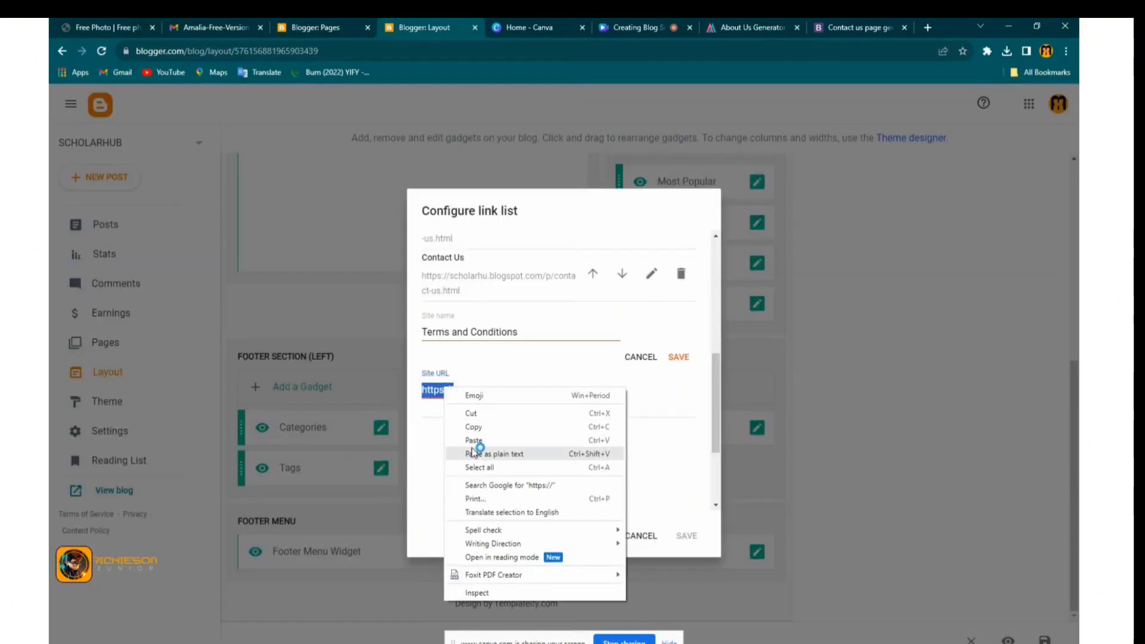
left_click(475, 448)
left_click(677, 356)
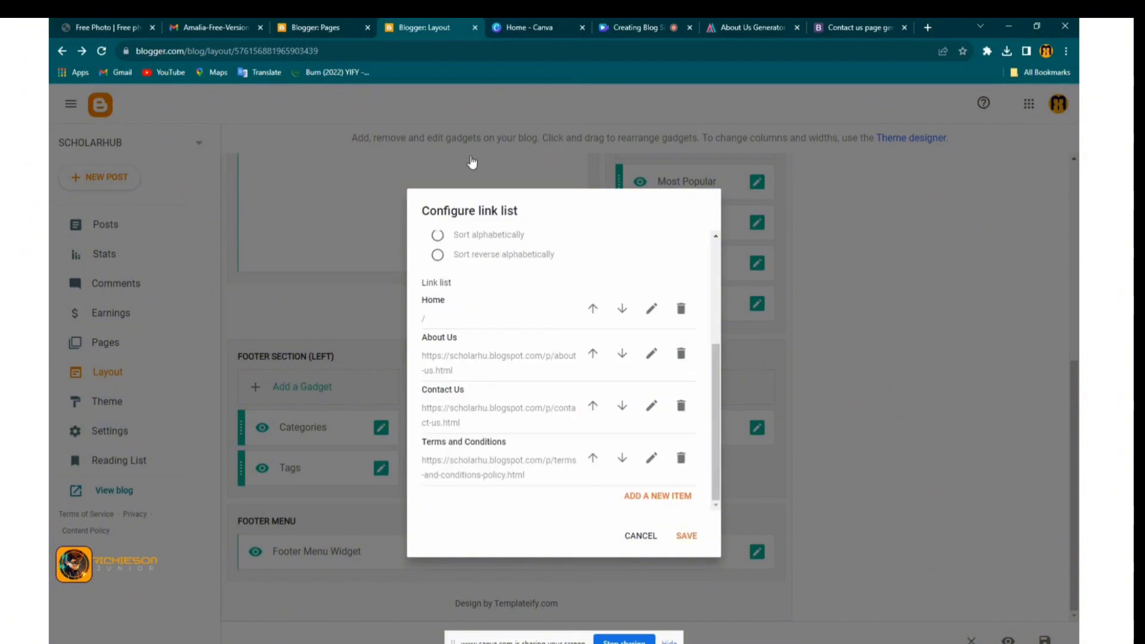
left_click(658, 497)
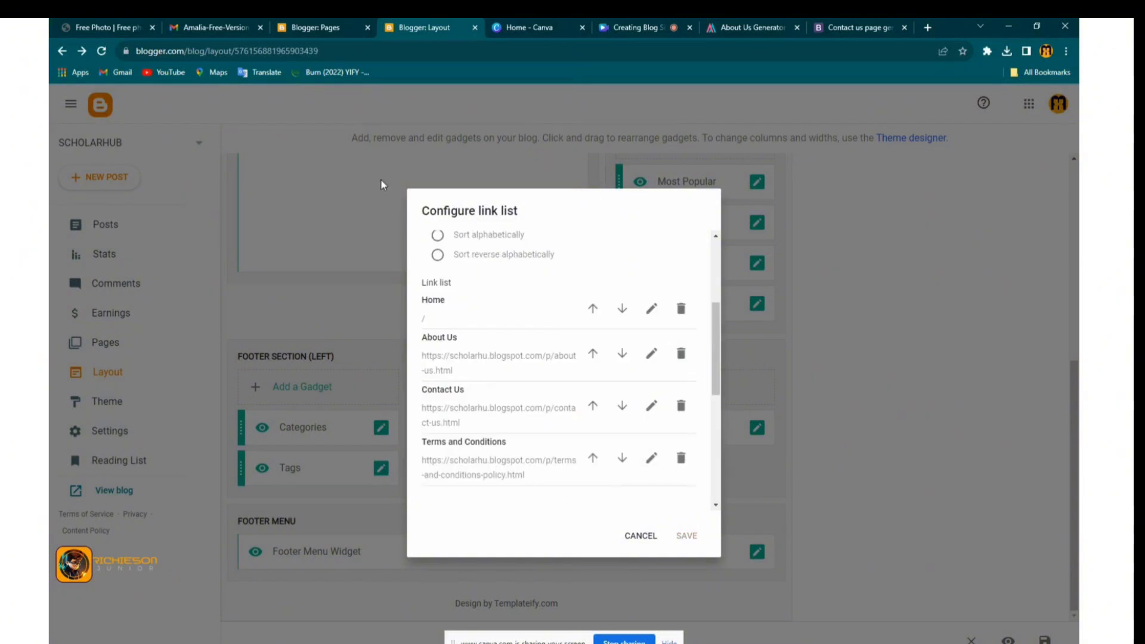
left_click(331, 31)
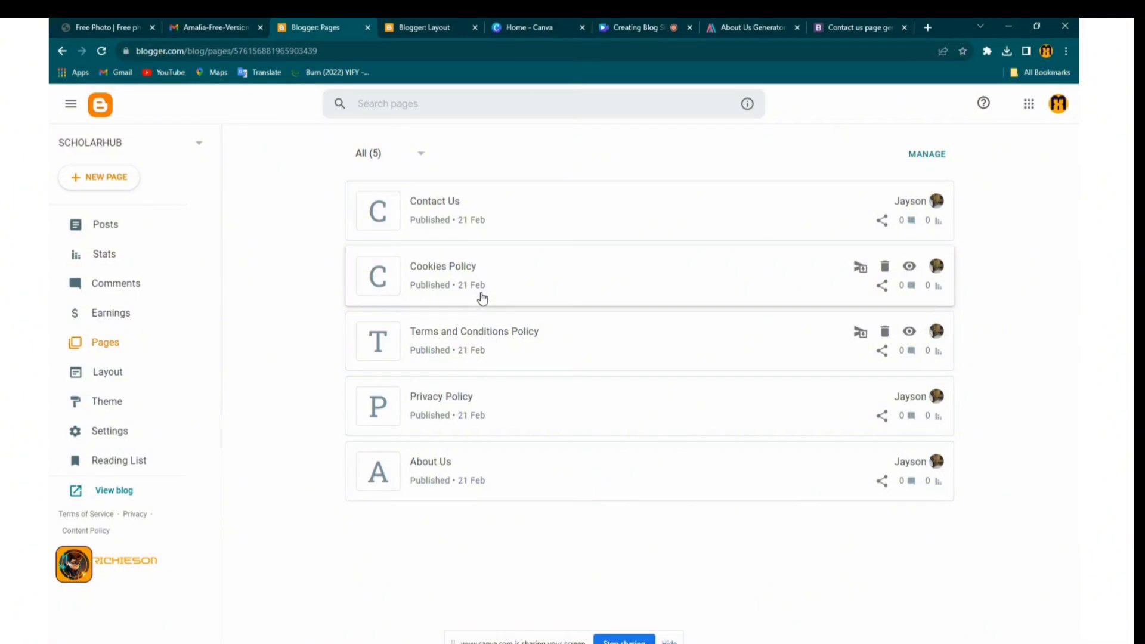
Copy the Cookies Policy page link and paste it as a new entry's address
left_click(882, 285)
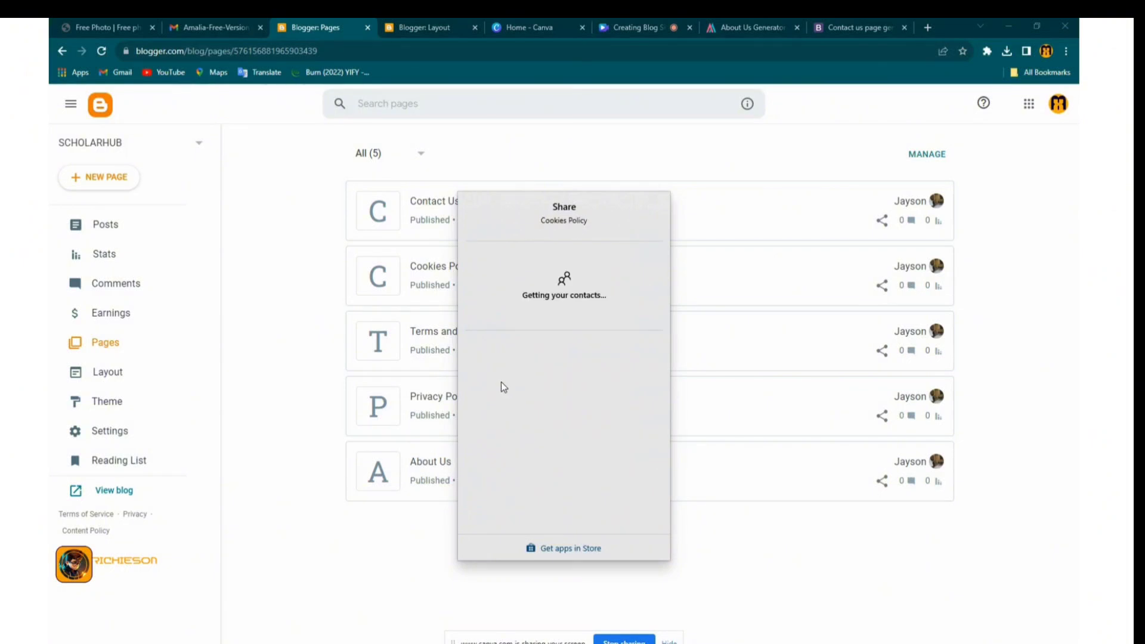
left_click(488, 373)
left_click(394, 28)
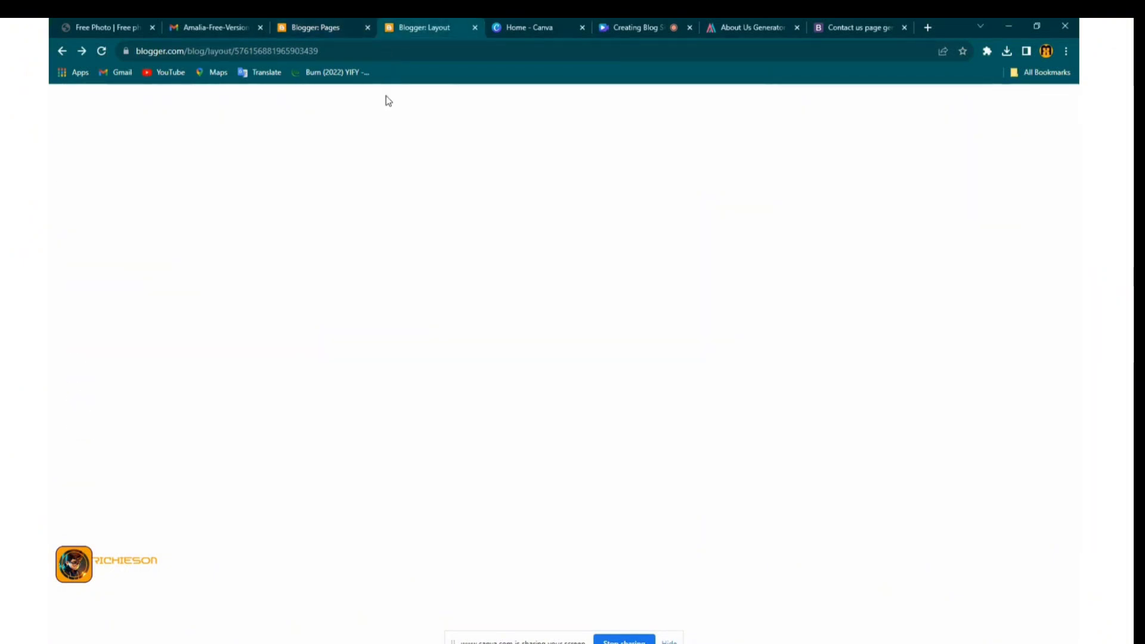
left_click(629, 485)
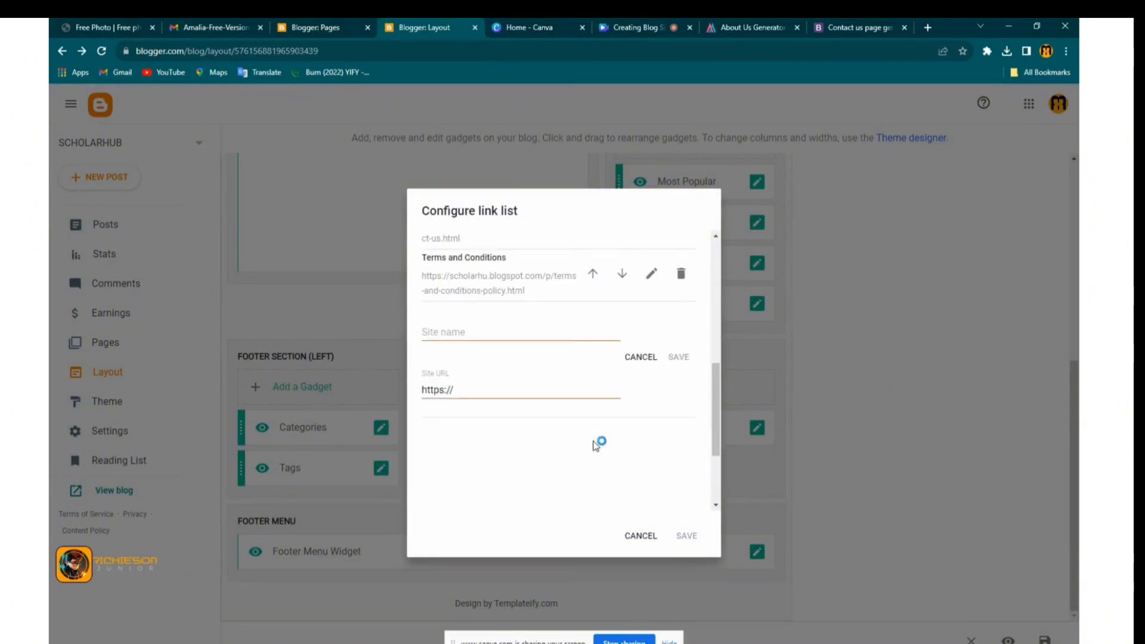
left_click(500, 334)
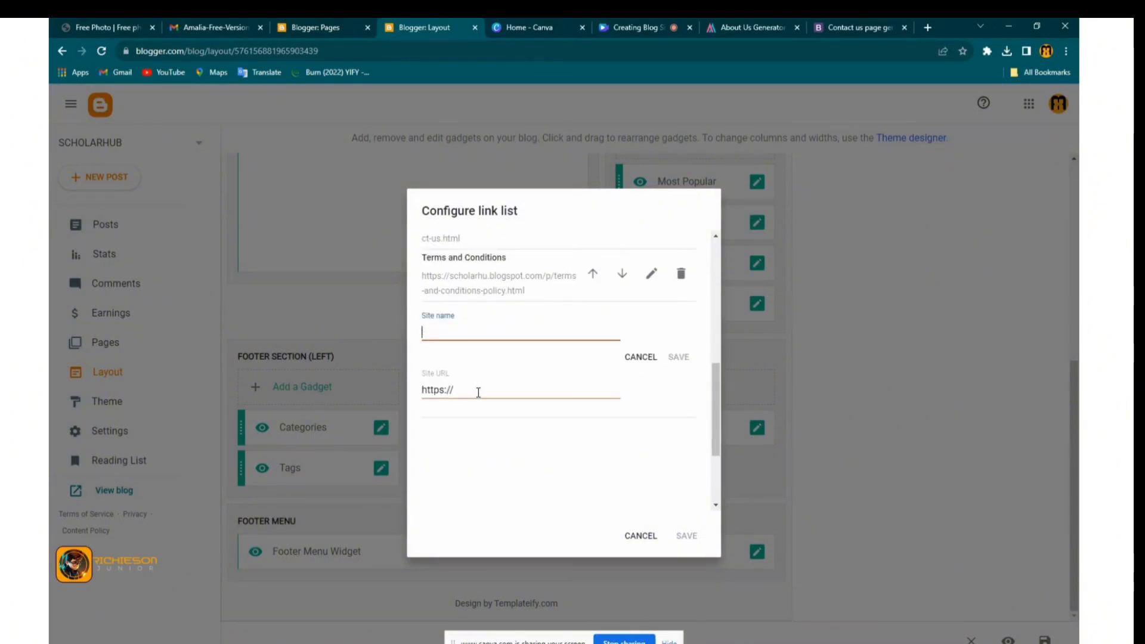
left_click_drag(479, 391, 417, 396)
key("ctrl+v")
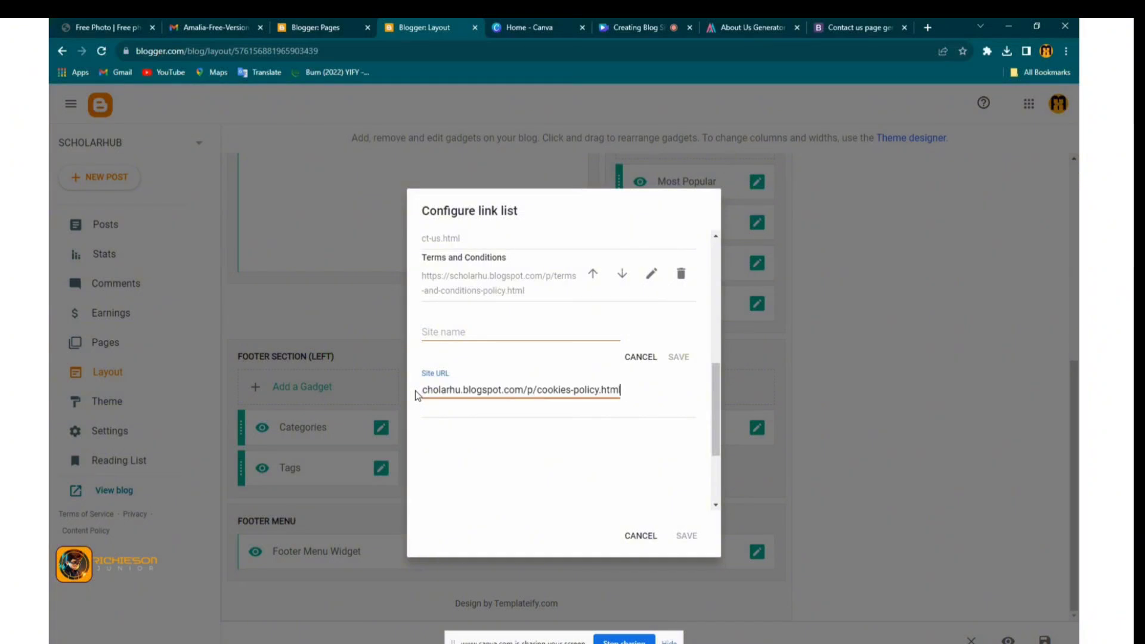
Name the entry Cookies Policy, save it, and save the footer link list
left_click(446, 334)
type("Cookies Policy")
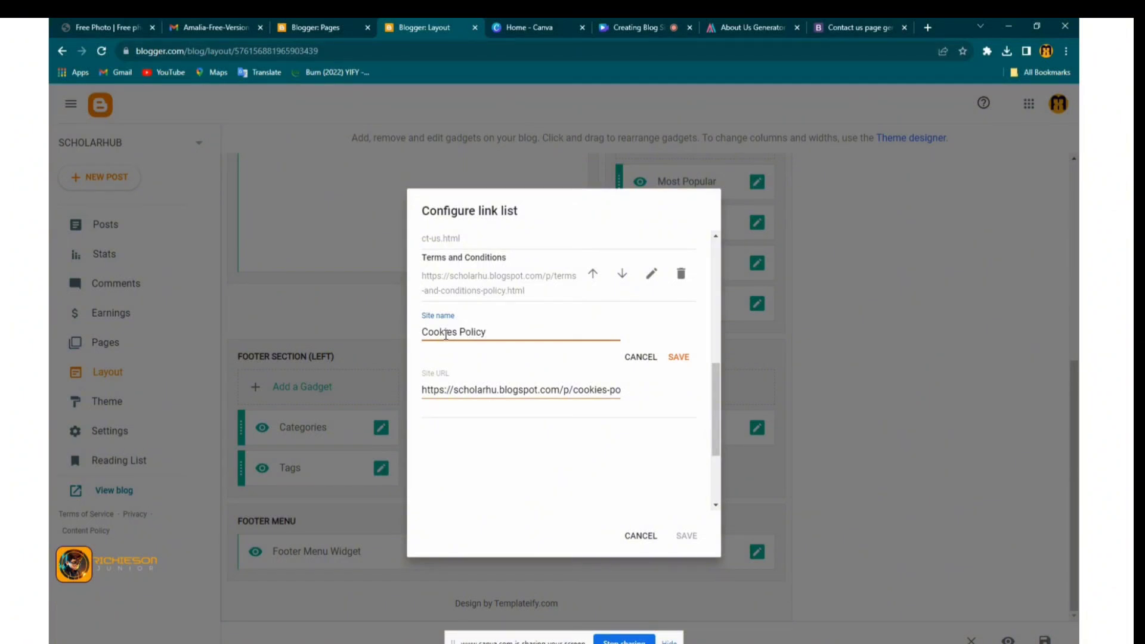
left_click(678, 357)
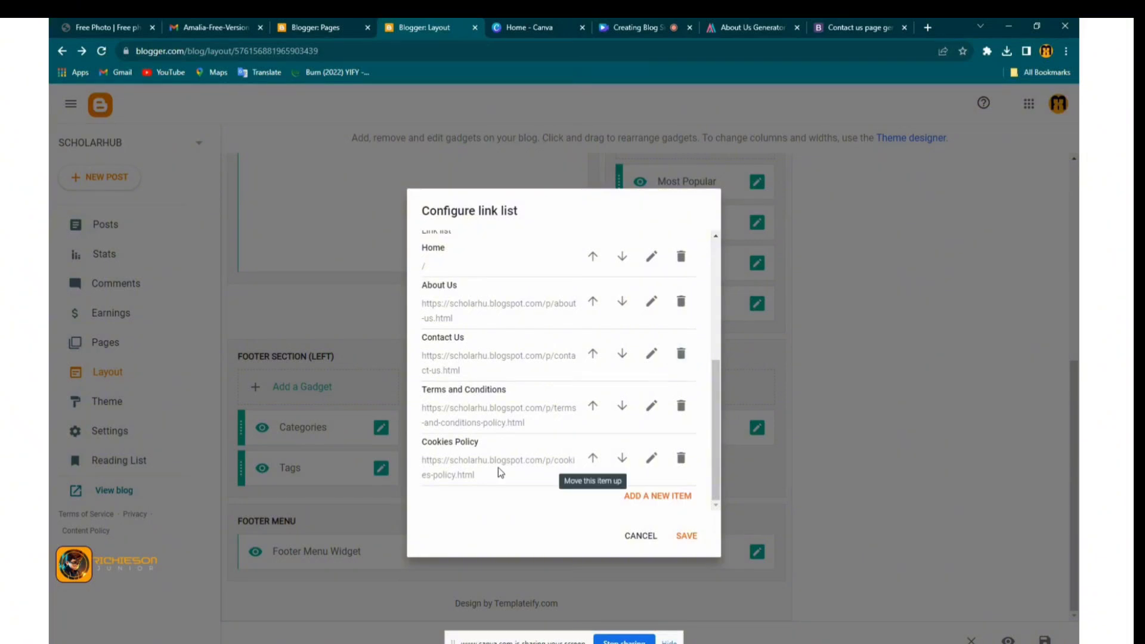
left_click(681, 536)
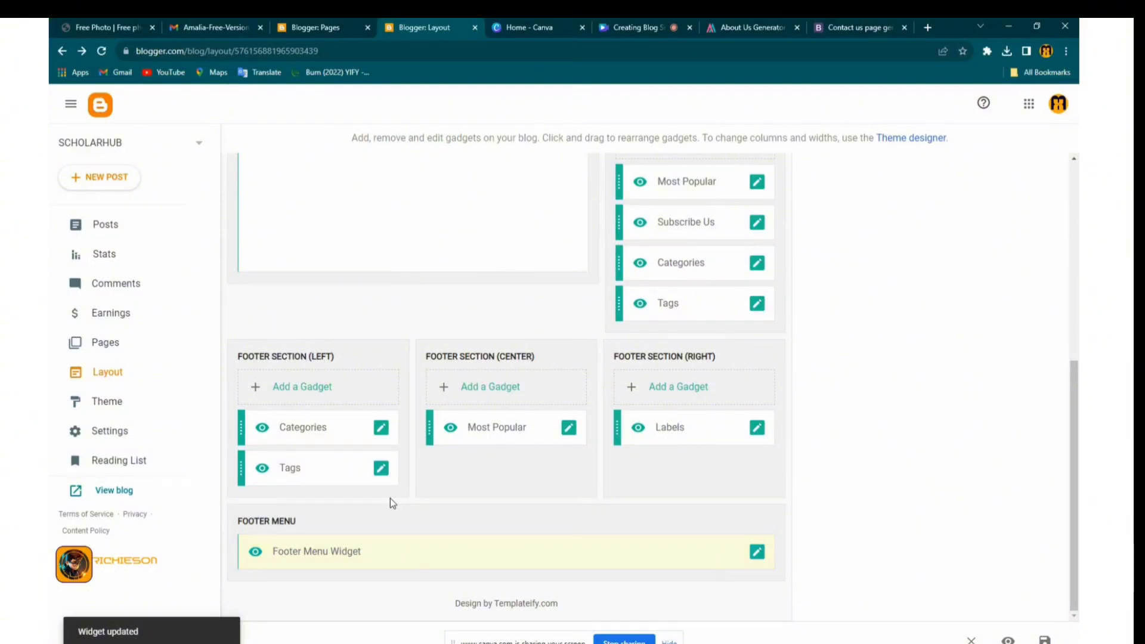
Correct the blog title to SCHOLARHUB in Settings and save it
left_click(103, 433)
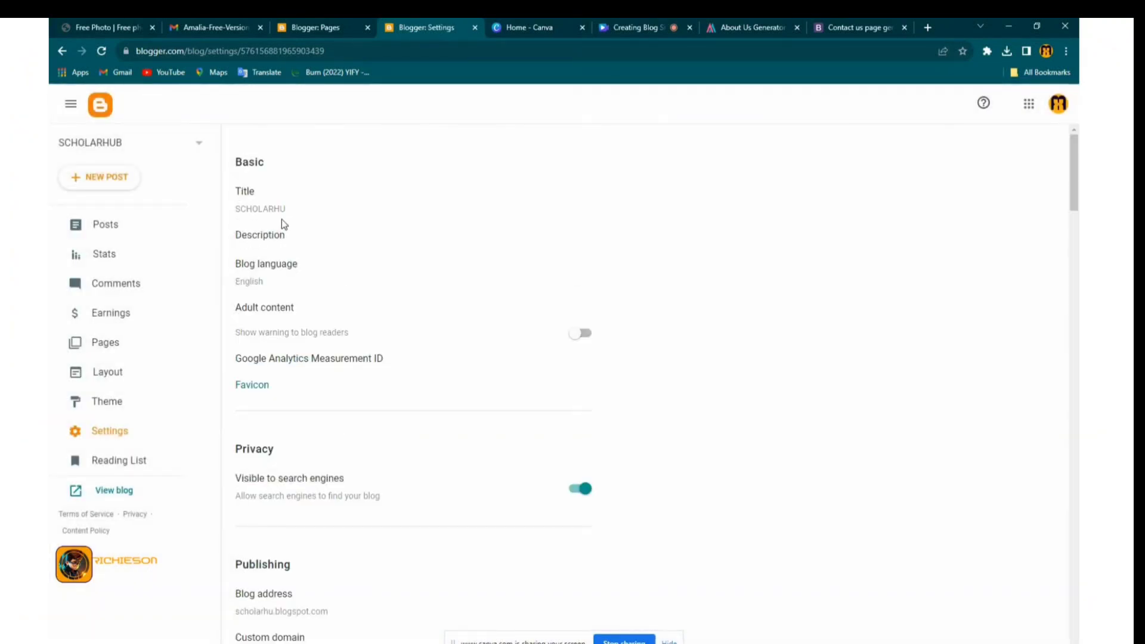
left_click(284, 214)
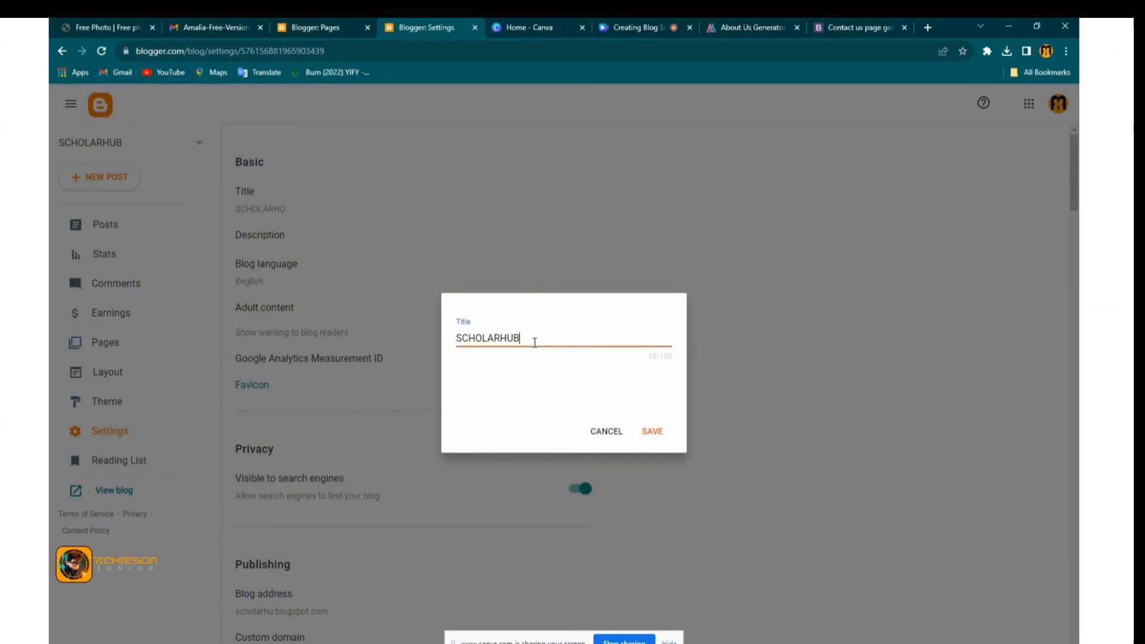
left_click(654, 432)
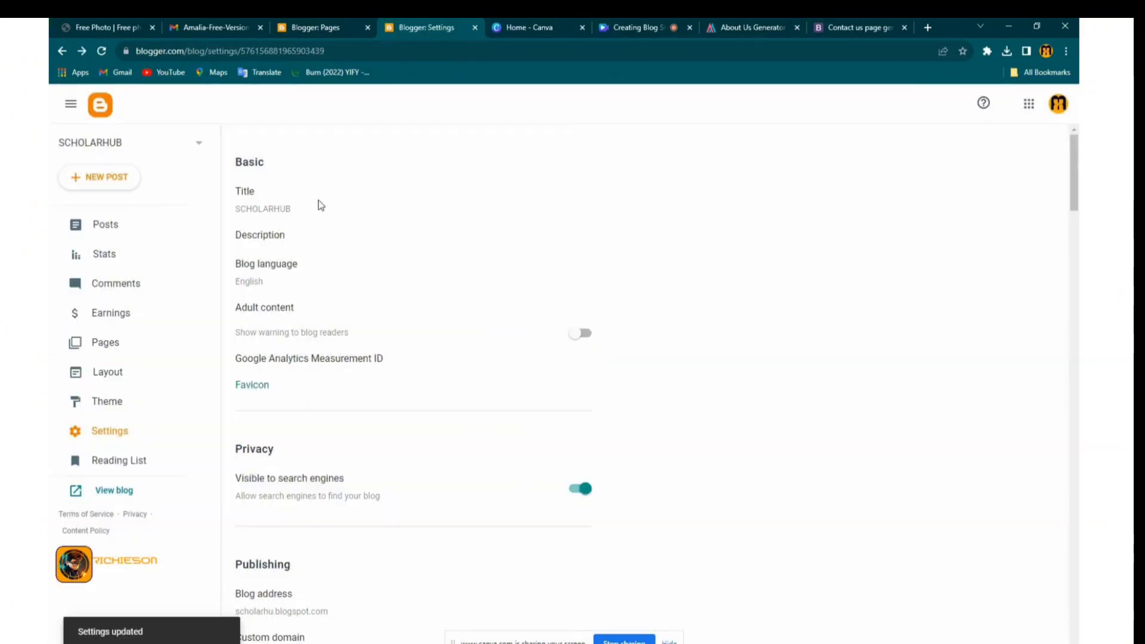
Open the blog Description field for editing
left_click(278, 239)
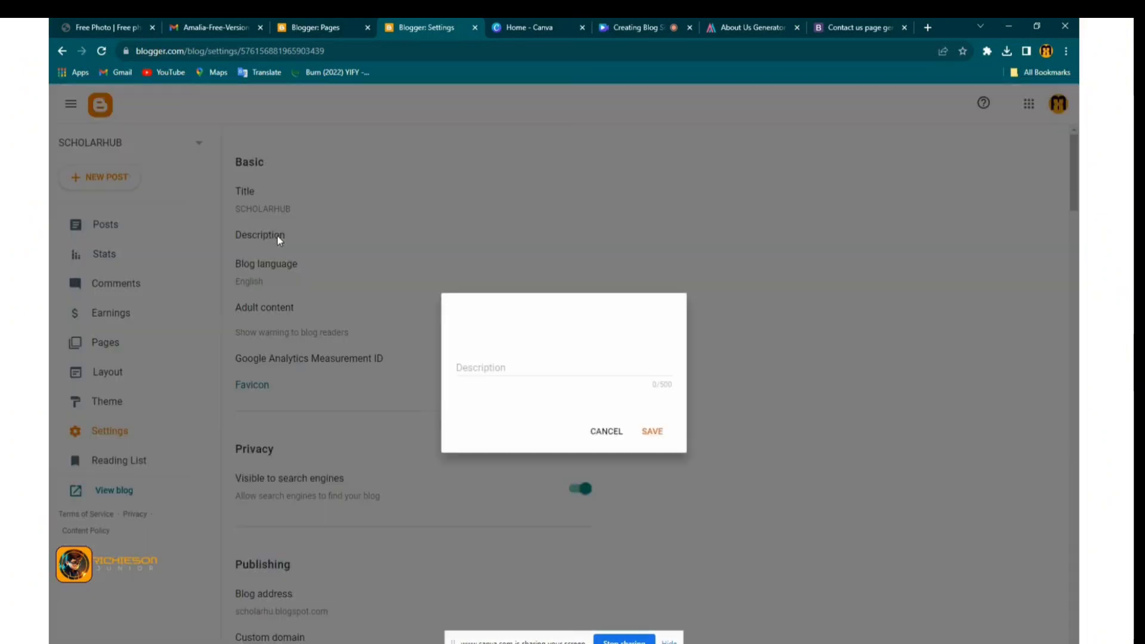
left_click(472, 373)
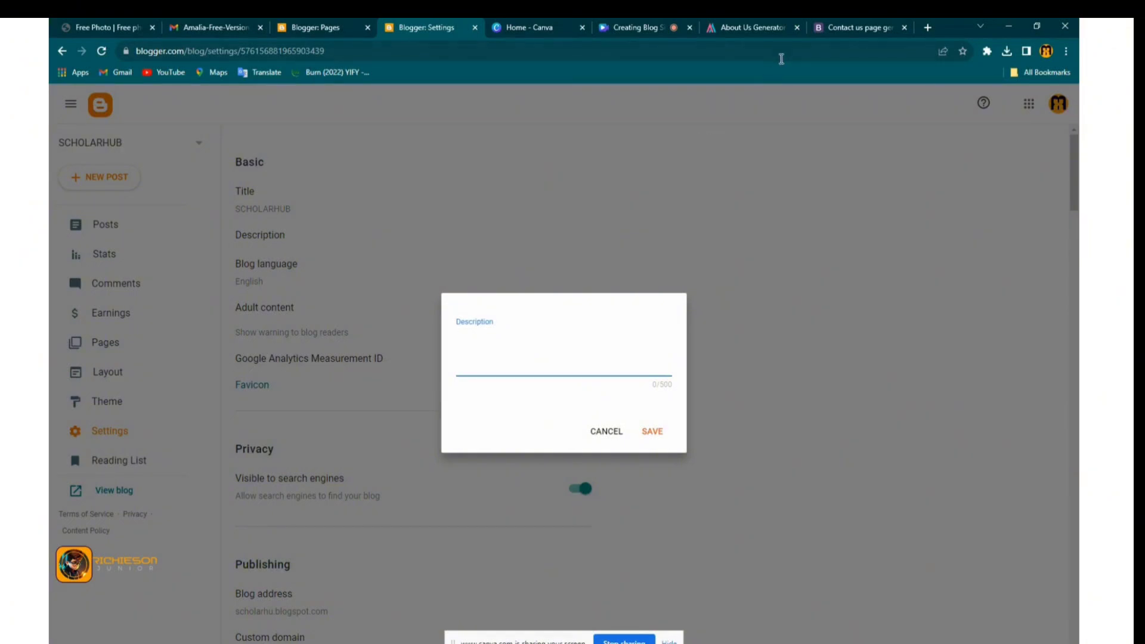
left_click(756, 28)
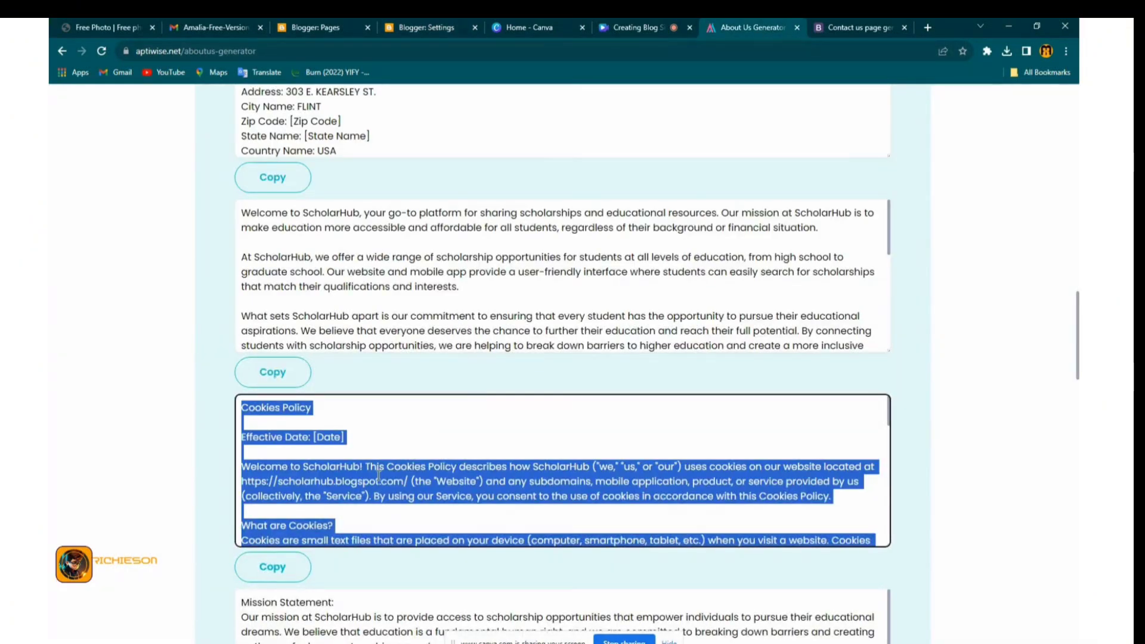
Copy the sentence beginning 'We are dedicated' from the About Us text for the Description box
scroll(313, 482, "down", 5)
scroll(231, 540, "down", 6)
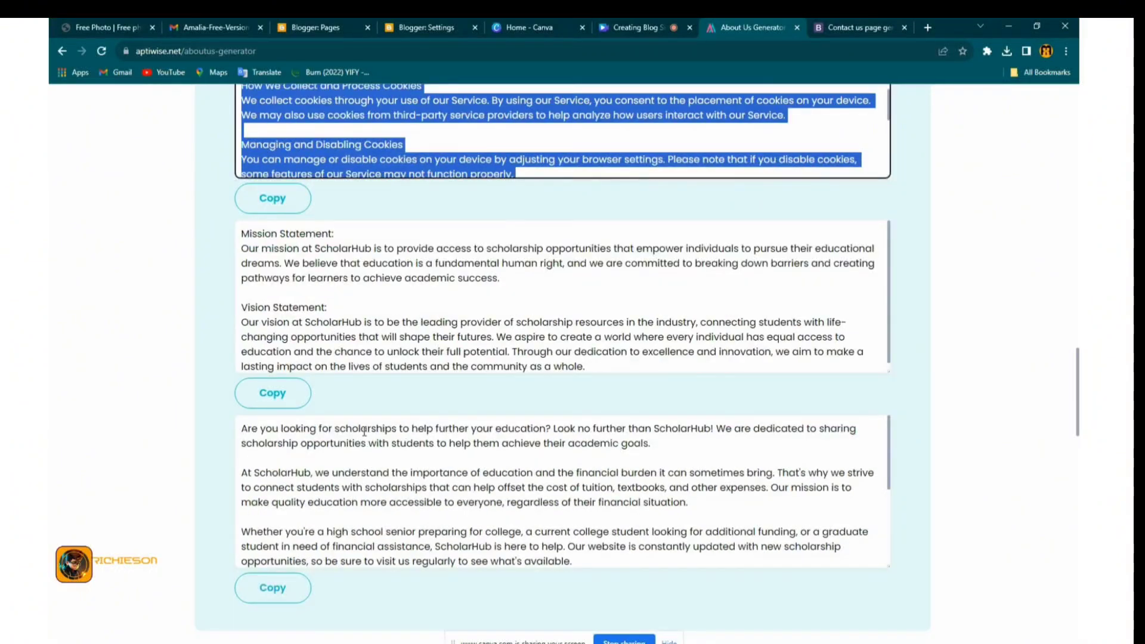
triple_click(364, 430)
left_click_drag(658, 448, 721, 440)
right_click(724, 434)
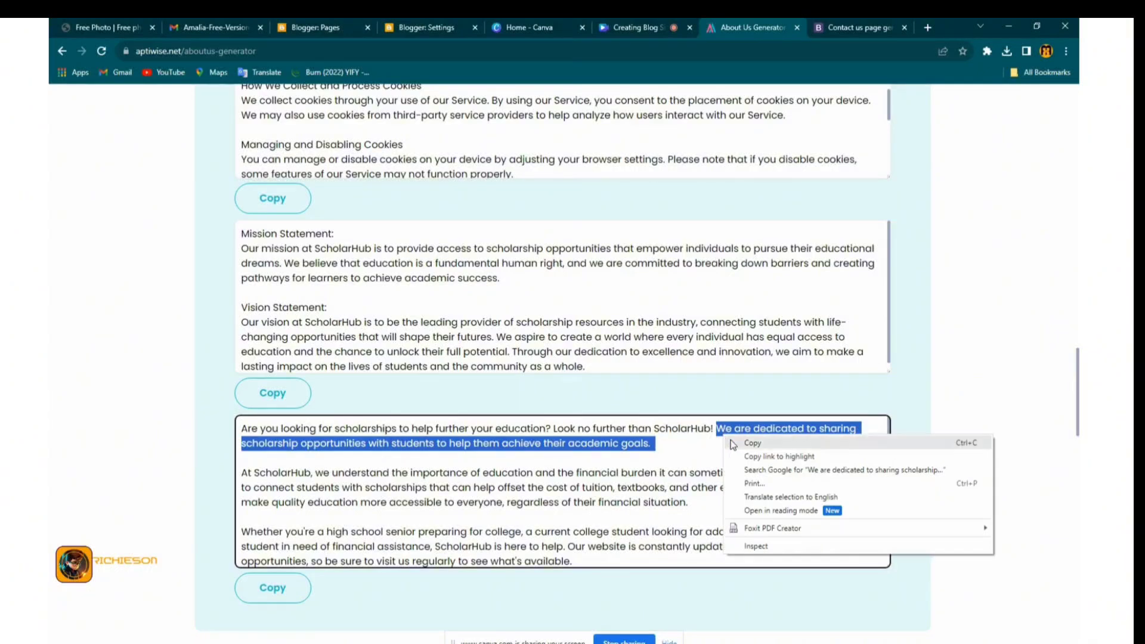
left_click(750, 445)
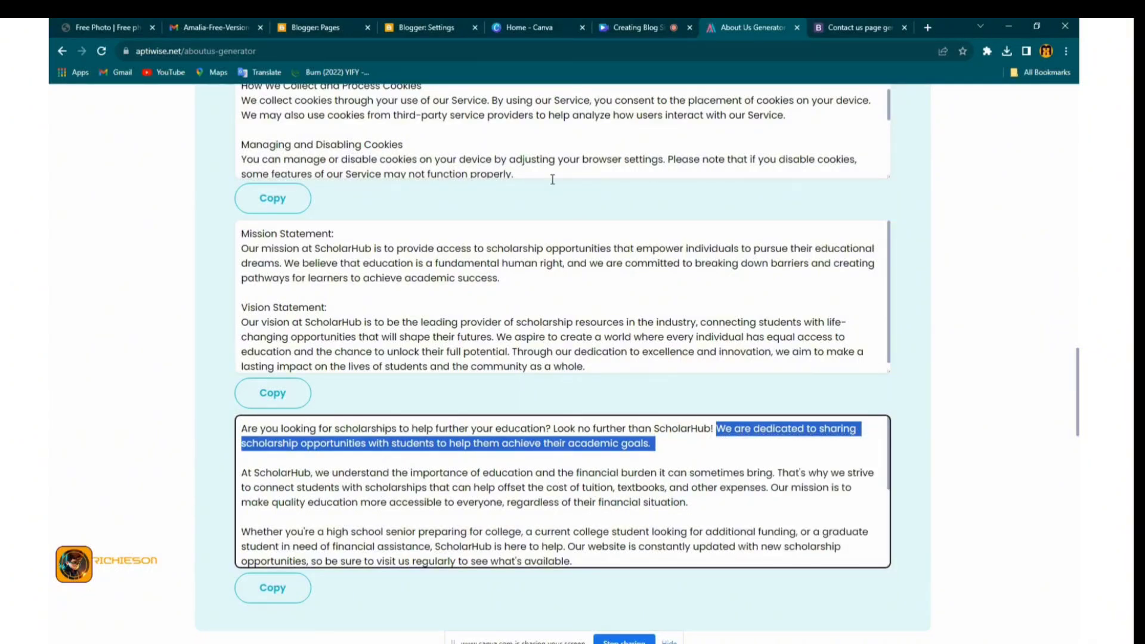
left_click(396, 28)
right_click(465, 346)
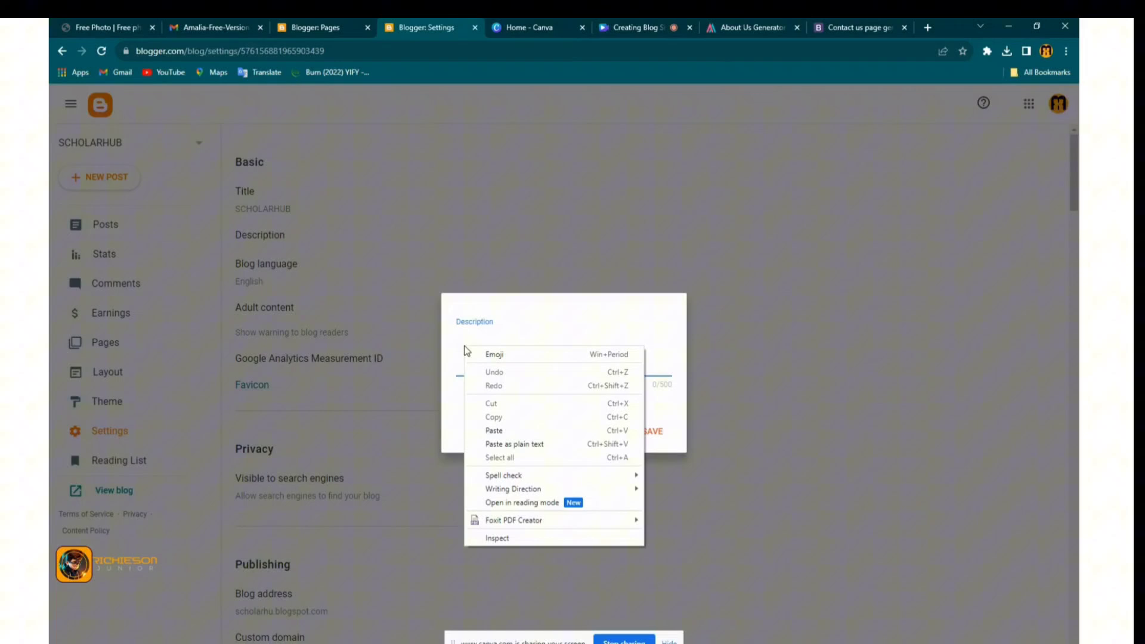
Paste the copied sentence as the blog description, remove the trailing blank line, and save
left_click(507, 428)
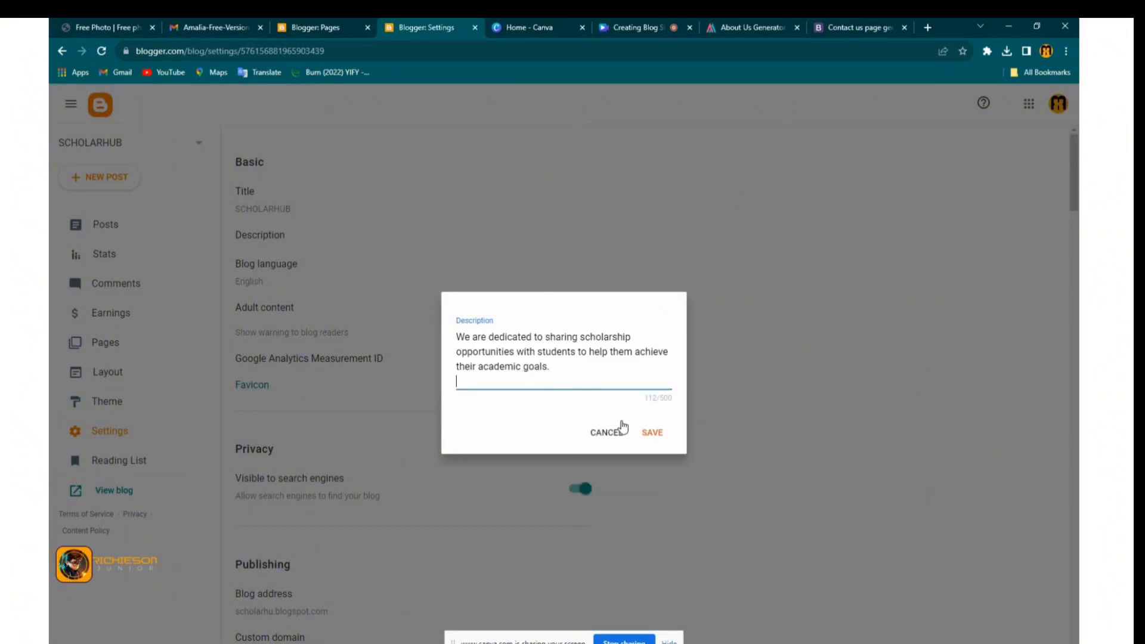
key("BackSpace")
left_click(639, 430)
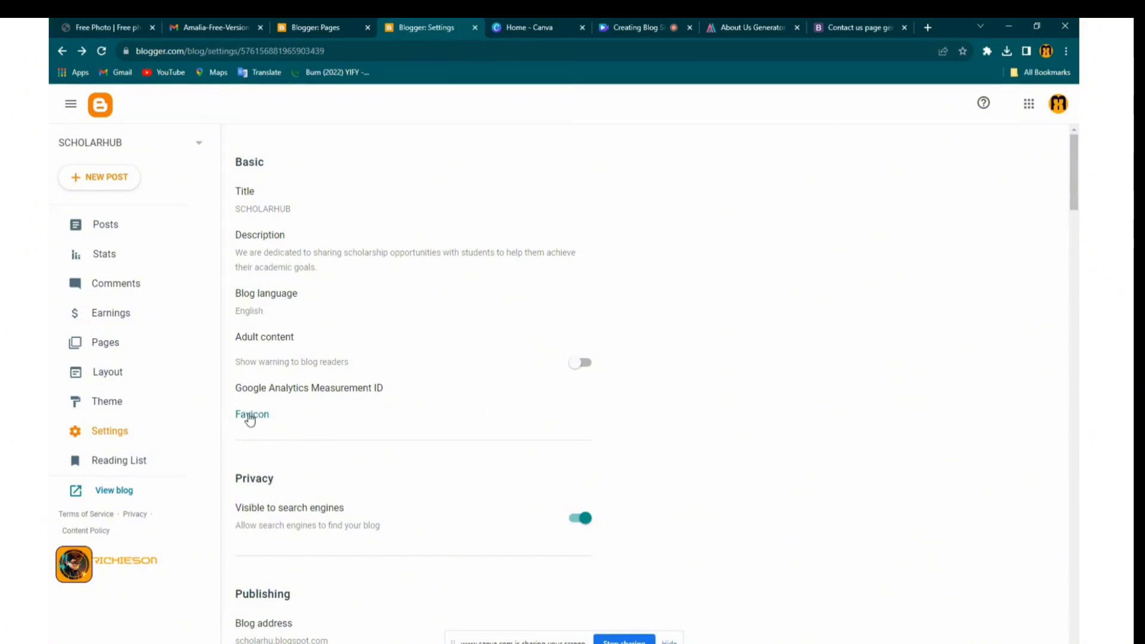
Leave the Custom domain setting unset by cancelling its dialog
scroll(361, 455, "down", 3)
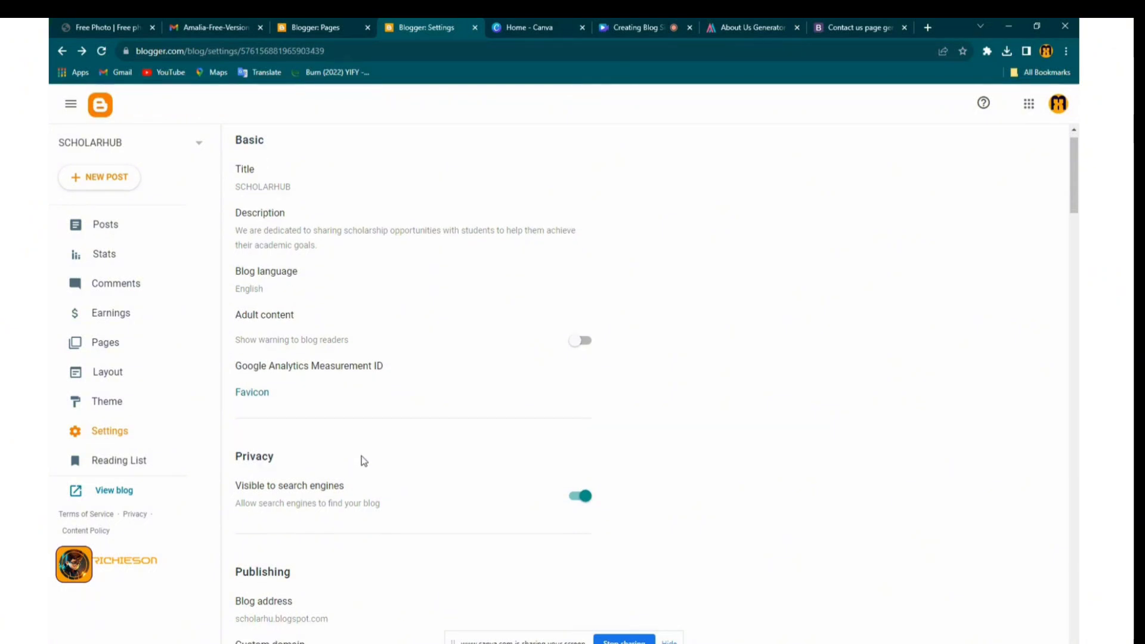
scroll(250, 352, "down", 1)
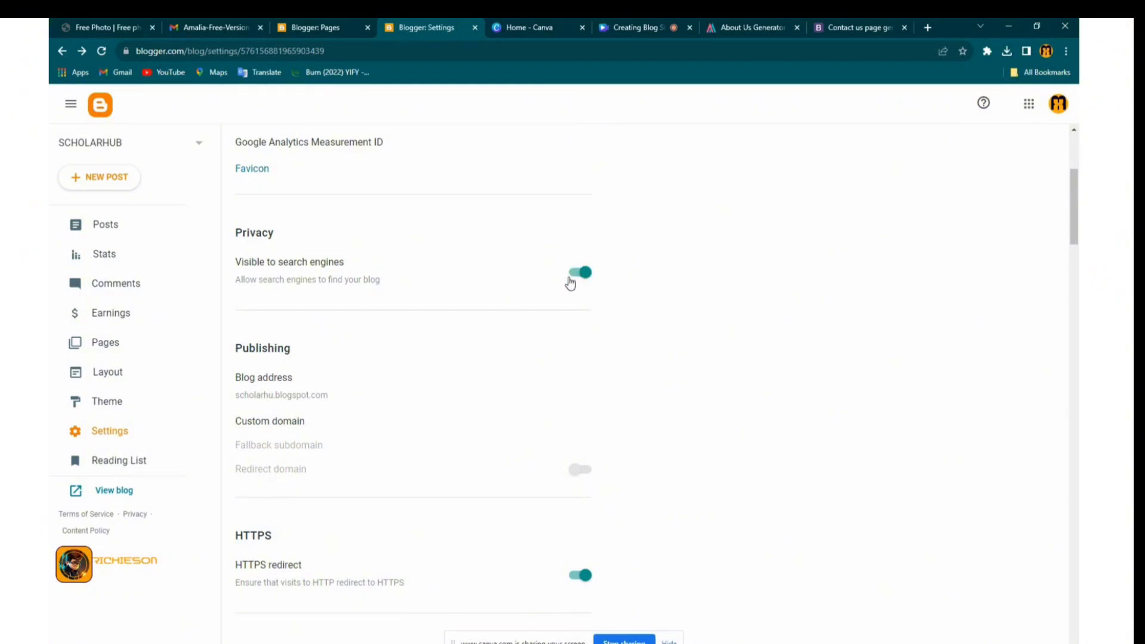
left_click(272, 424)
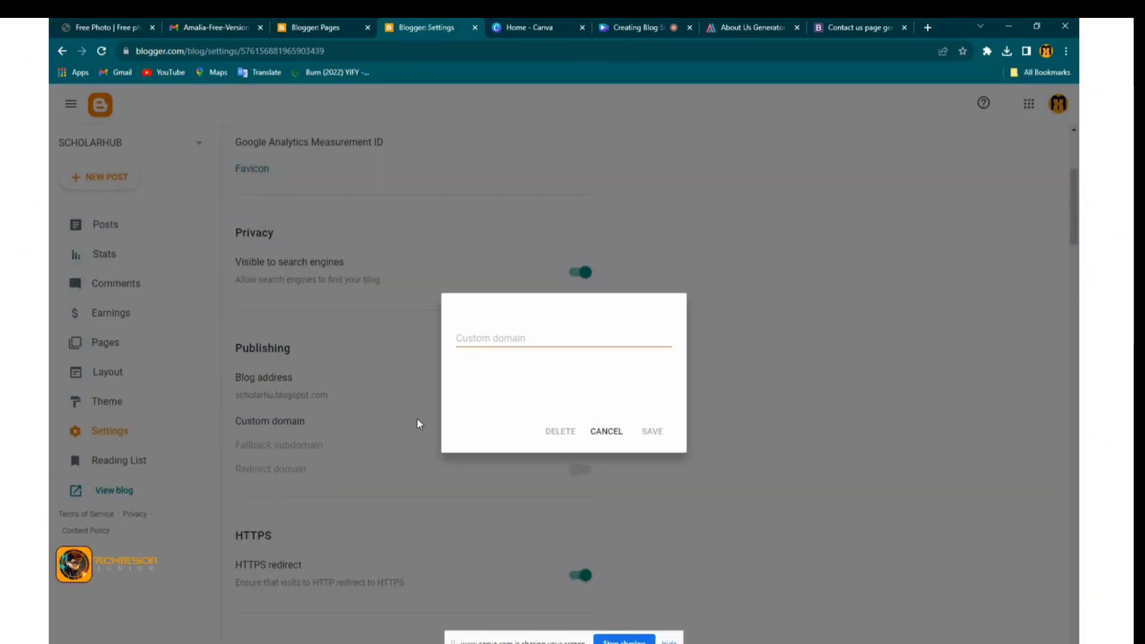
left_click(599, 432)
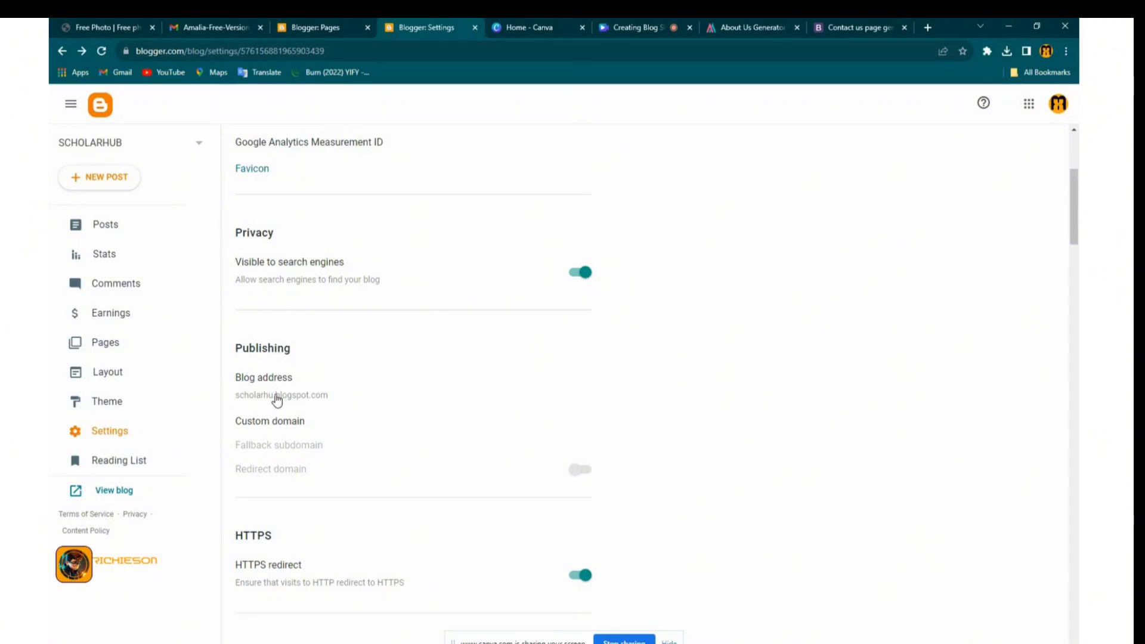
scroll(317, 481, "down", 2)
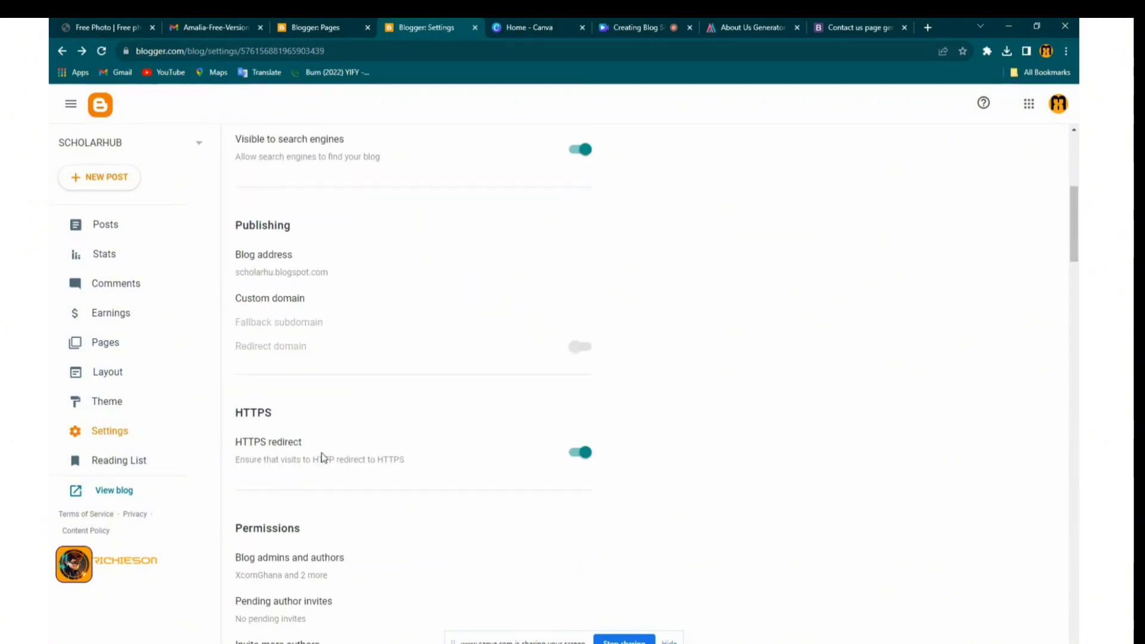
Turn on the Lazy load images and WebP image serving options in the Posts settings
scroll(345, 503, "down", 2)
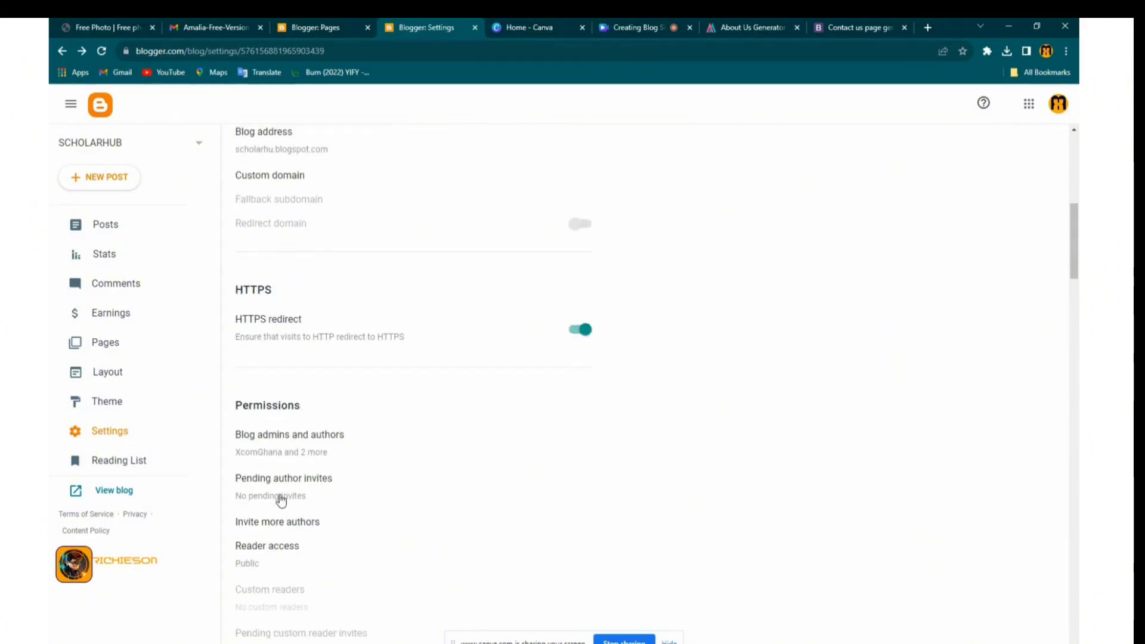
scroll(253, 391, "down", 1)
scroll(257, 444, "down", 1)
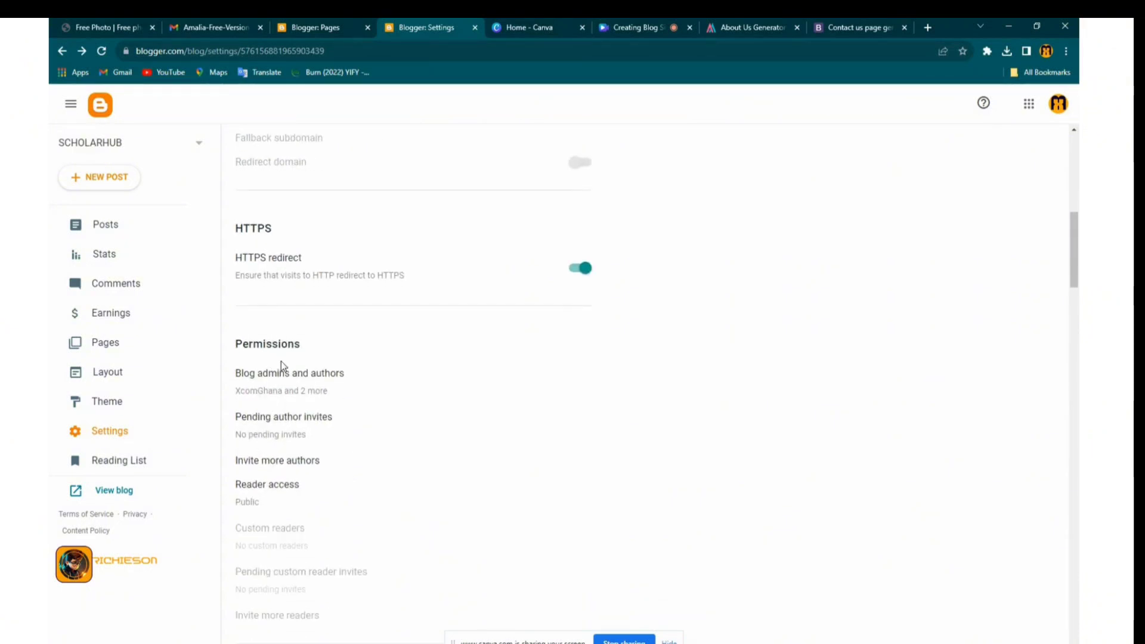
scroll(313, 459, "down", 2)
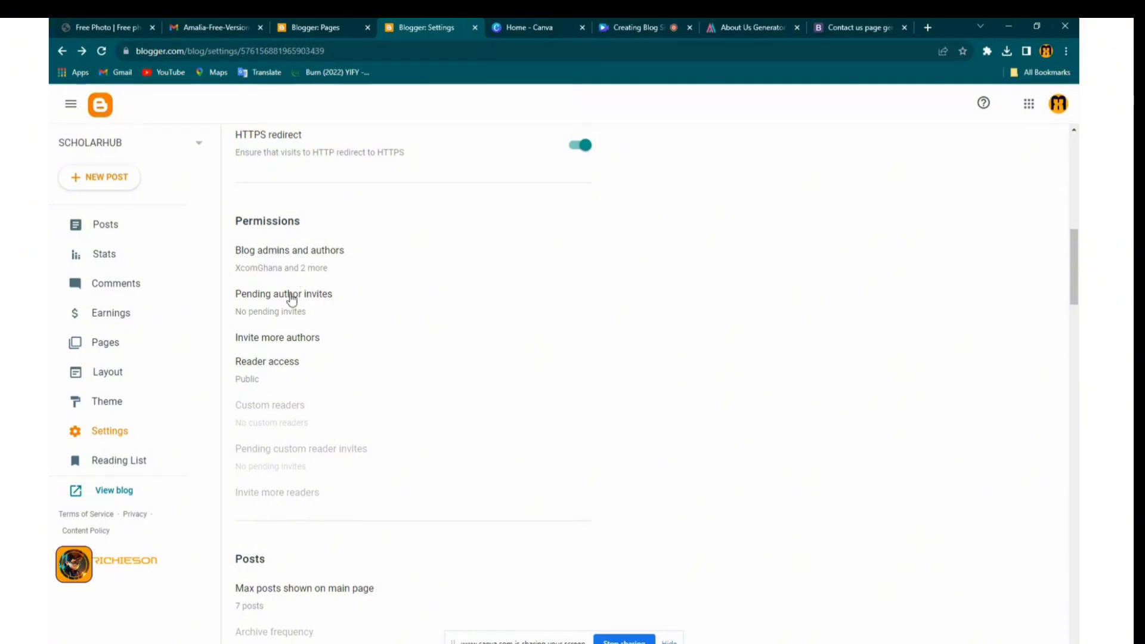
scroll(311, 401, "down", 4)
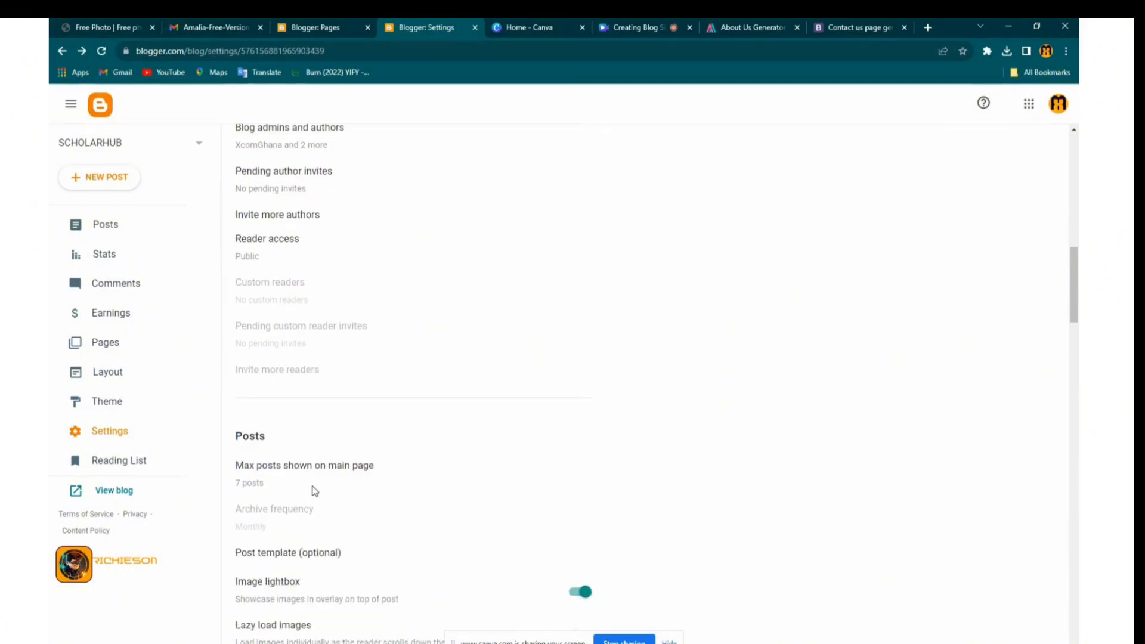
scroll(304, 352, "down", 2)
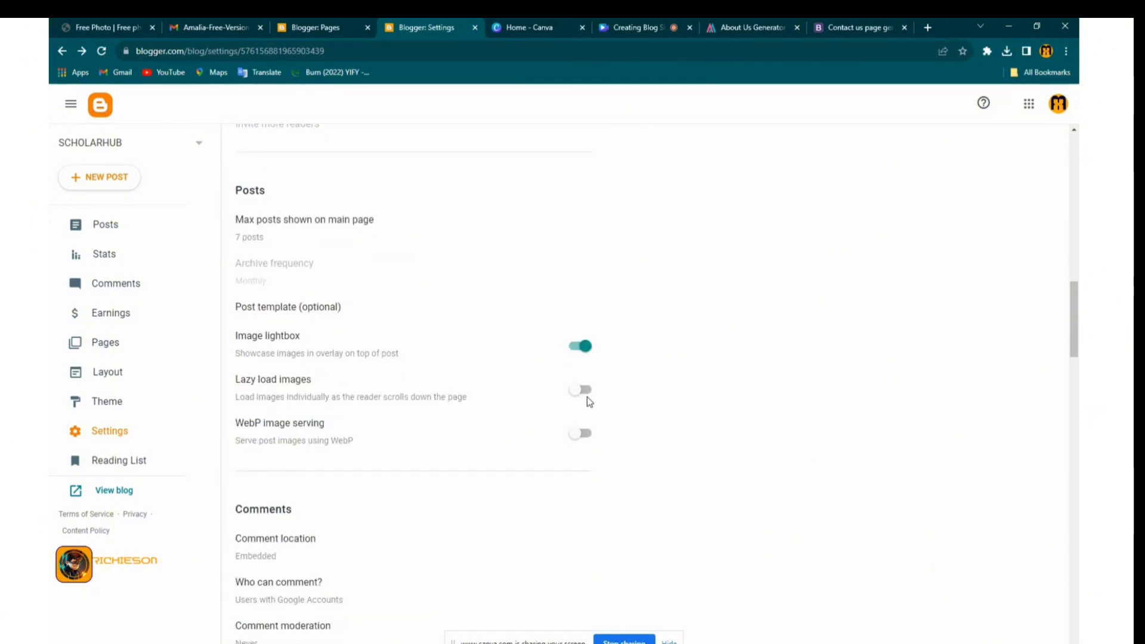
left_click(581, 392)
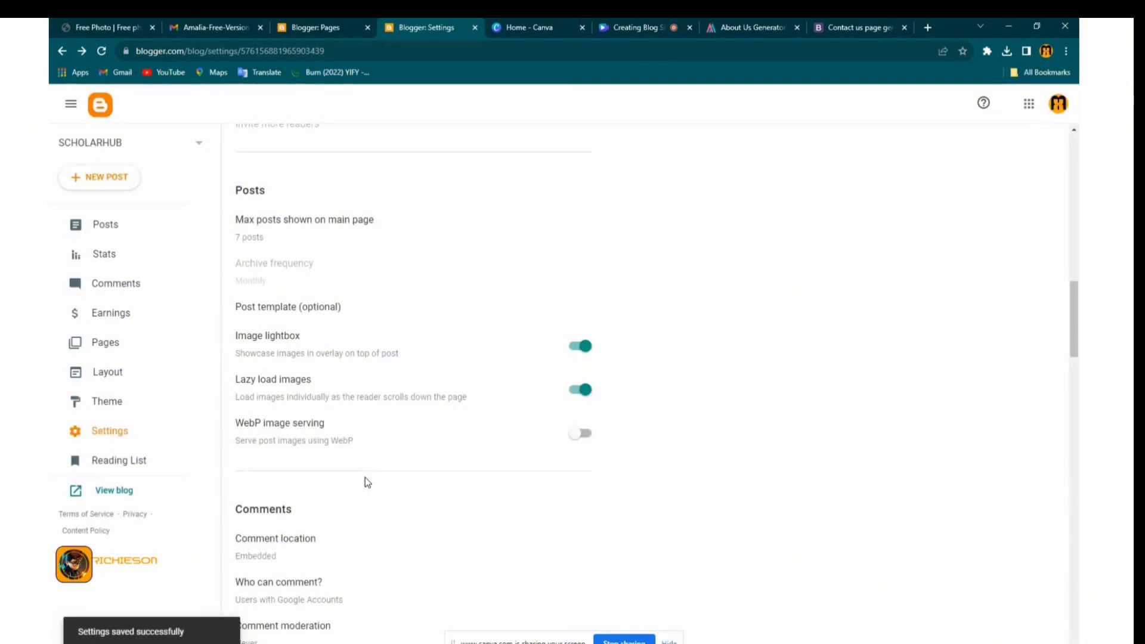
left_click(580, 433)
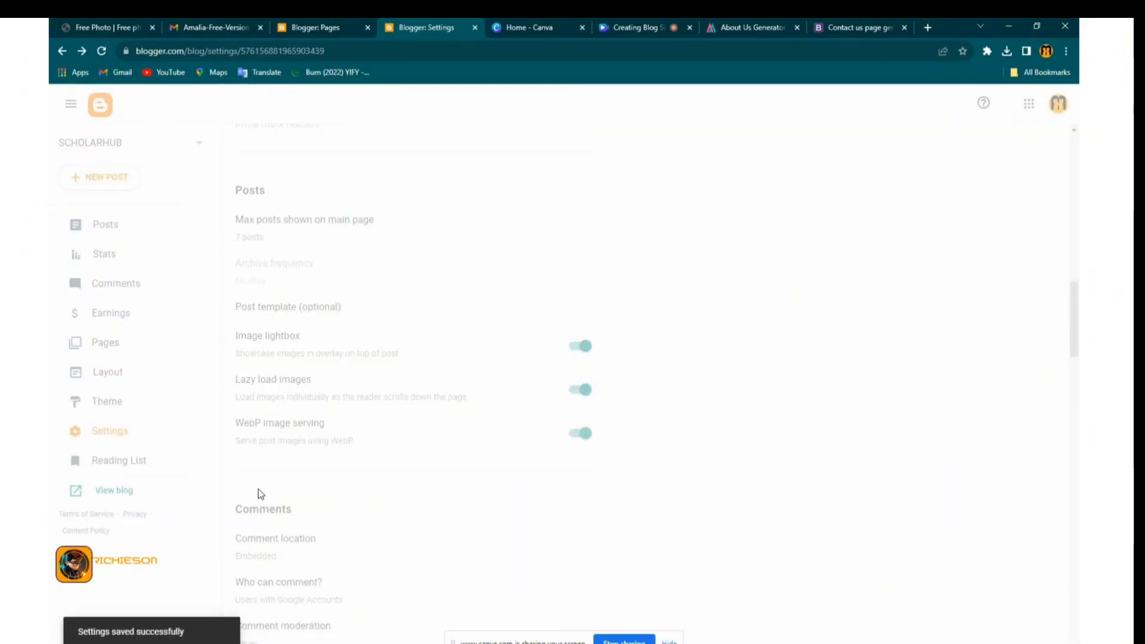
Open the Google Search Console link from settings, then close the blank tab it opened
scroll(274, 468, "down", 3)
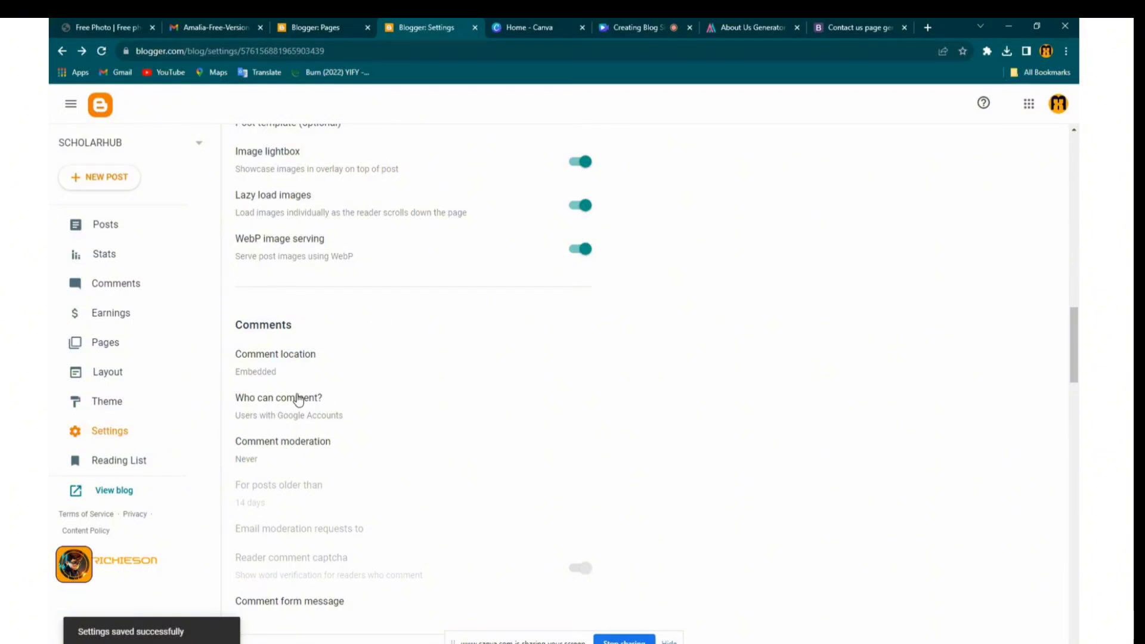
scroll(278, 486, "down", 4)
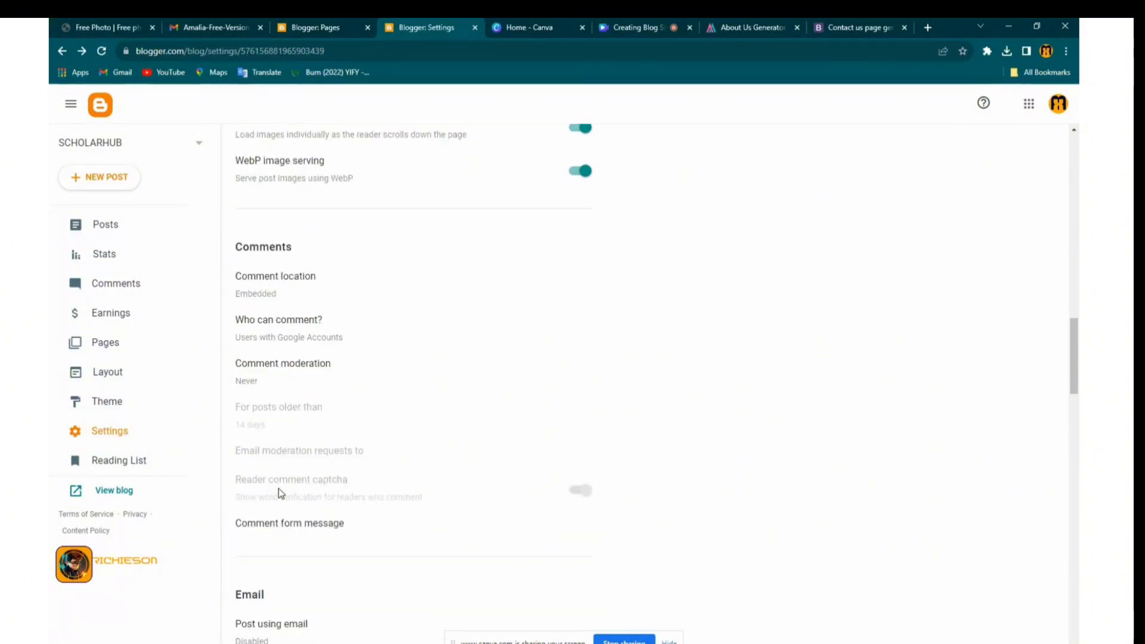
scroll(272, 537, "down", 10)
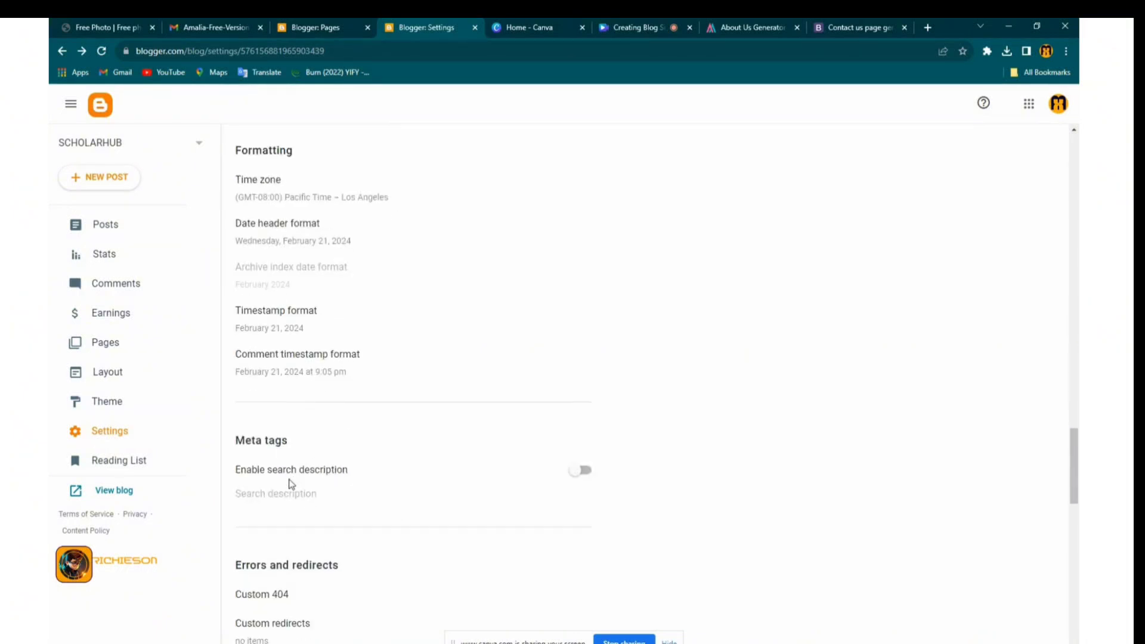
scroll(322, 507, "down", 5)
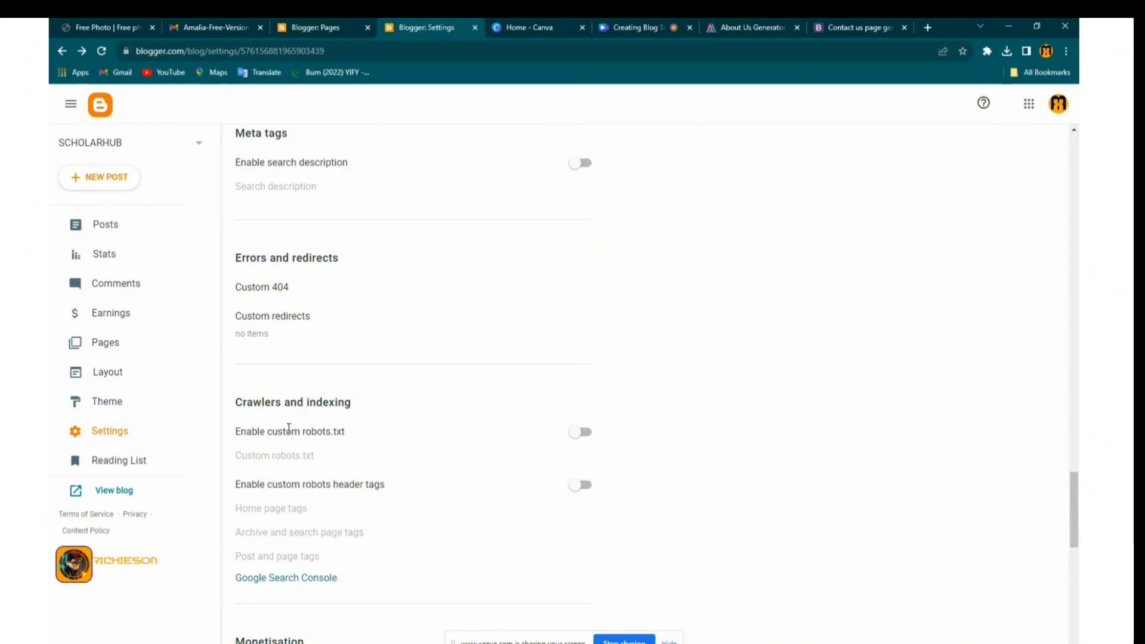
scroll(300, 484, "down", 3)
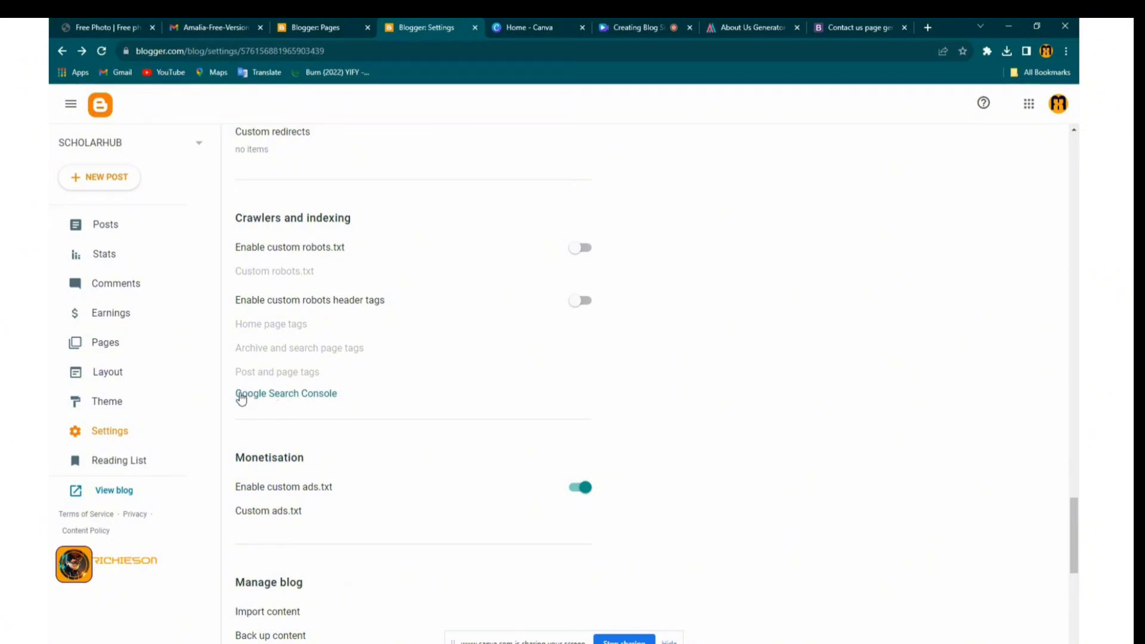
left_click(327, 396)
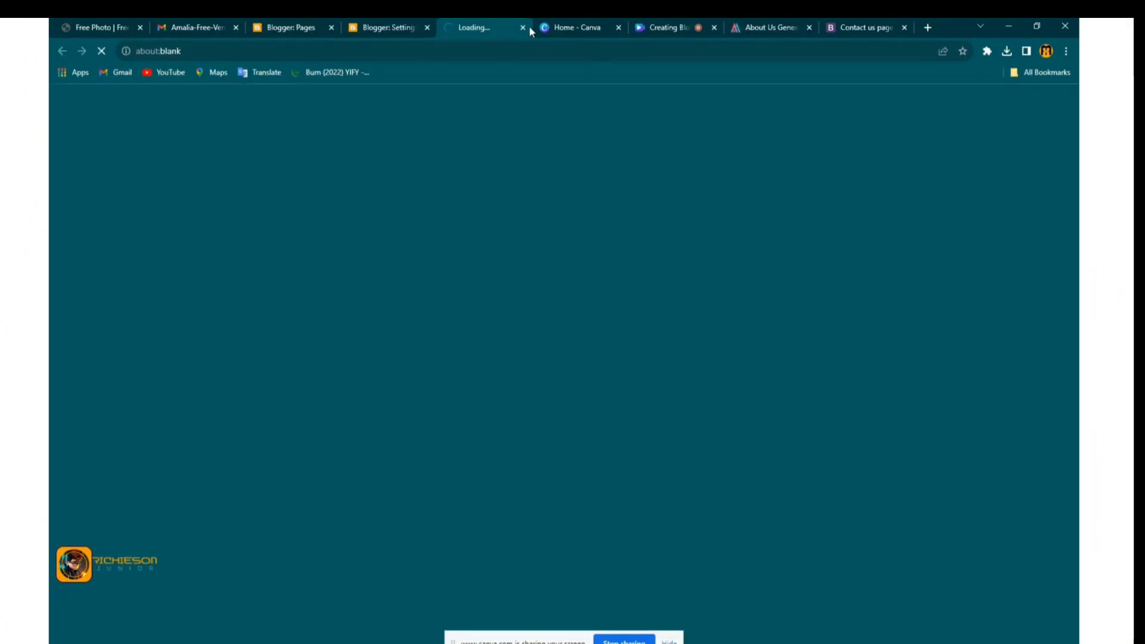
left_click(523, 28)
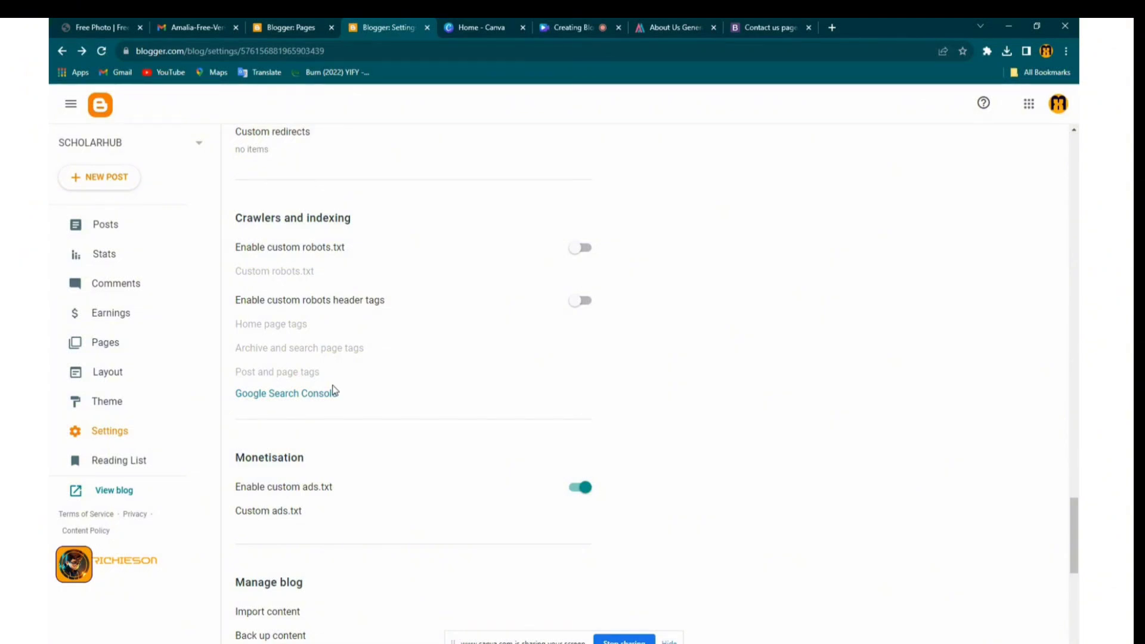
scroll(345, 465, "down", 8)
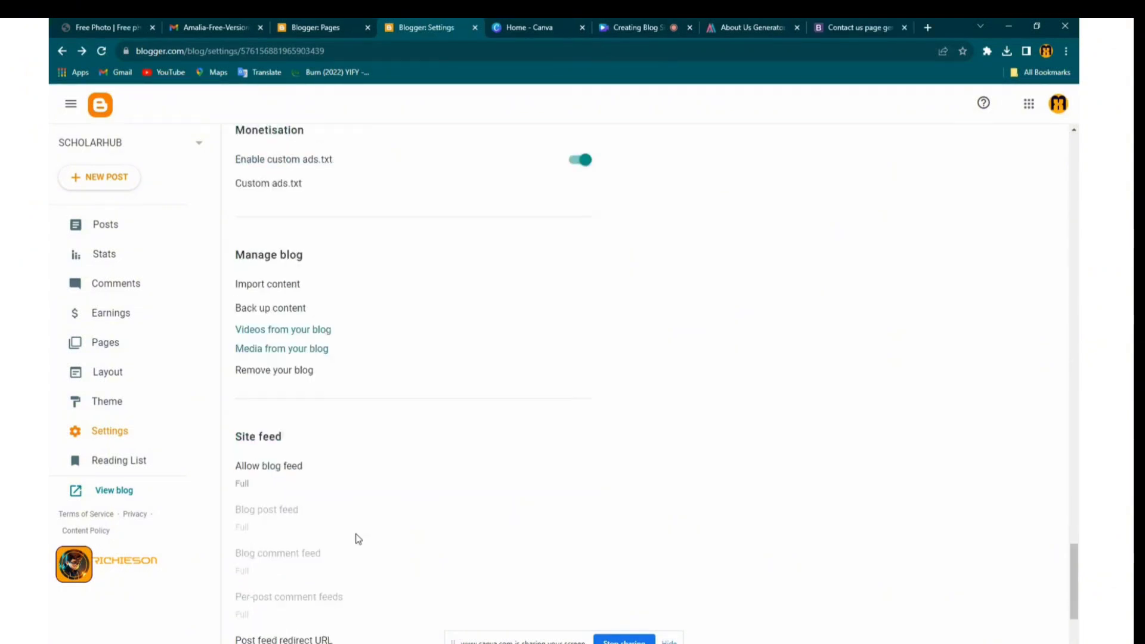
left_click(109, 257)
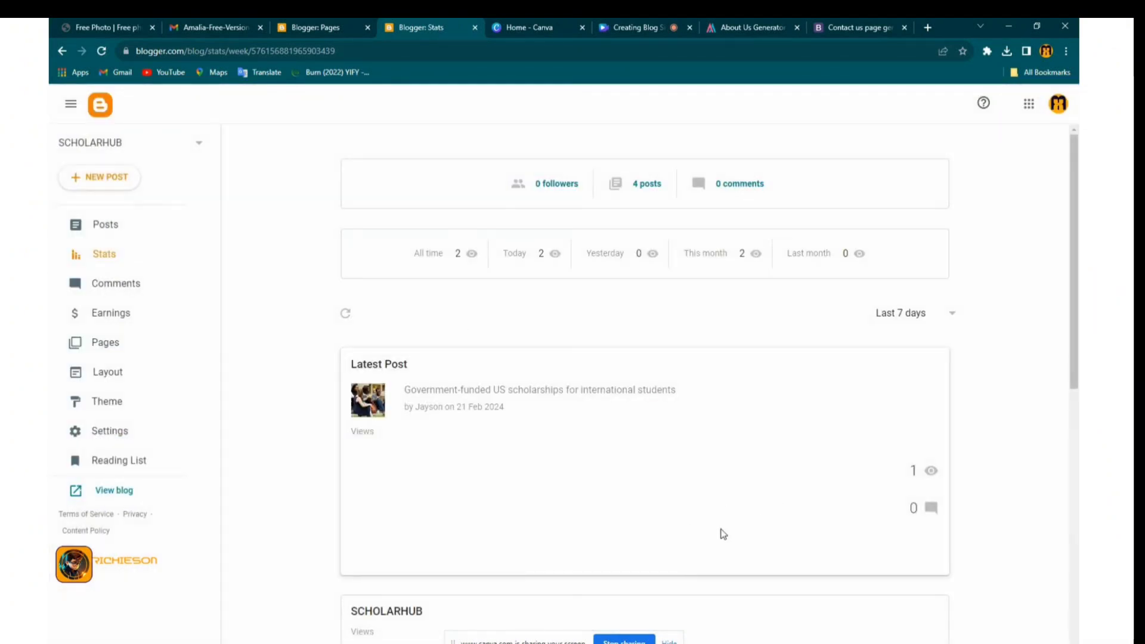
scroll(674, 533, "down", 5)
scroll(556, 530, "up", 4)
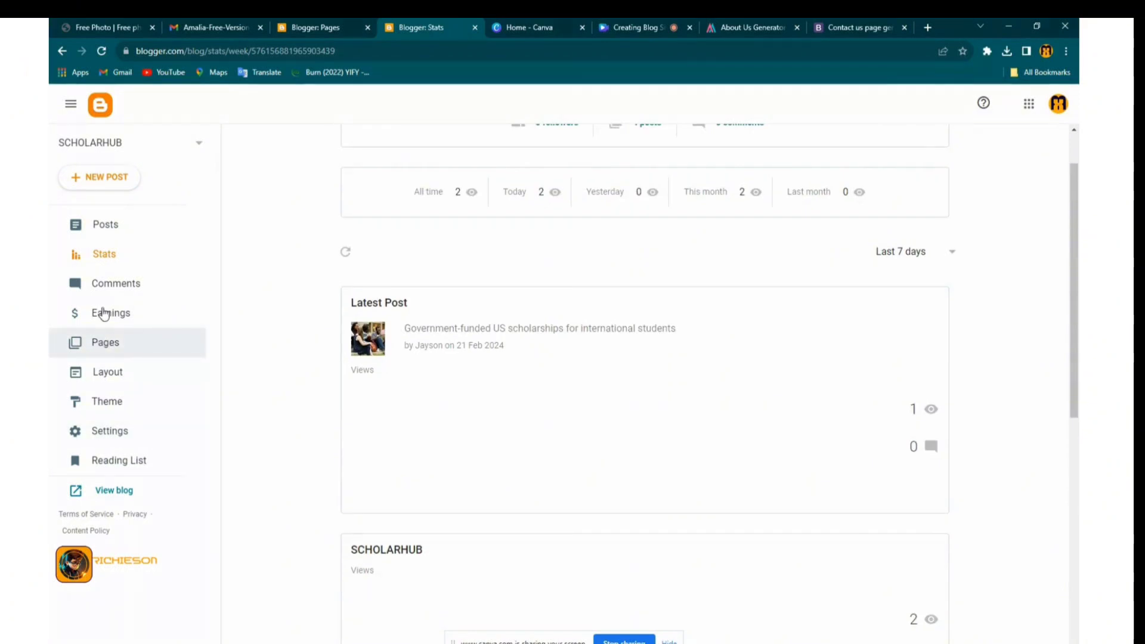
left_click(131, 315)
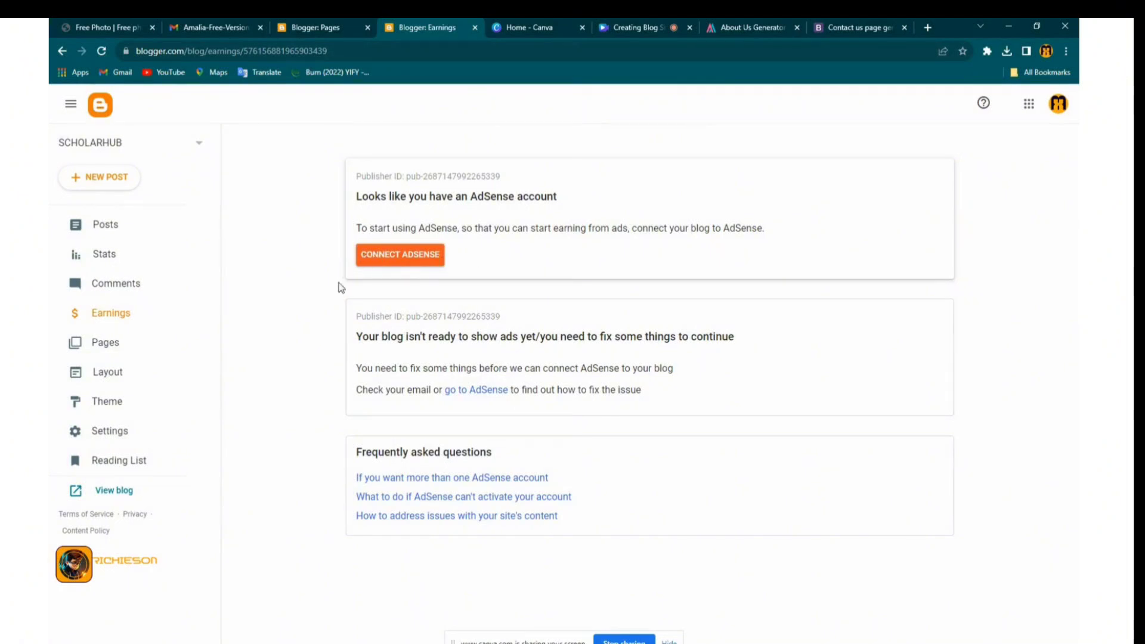
left_click(106, 230)
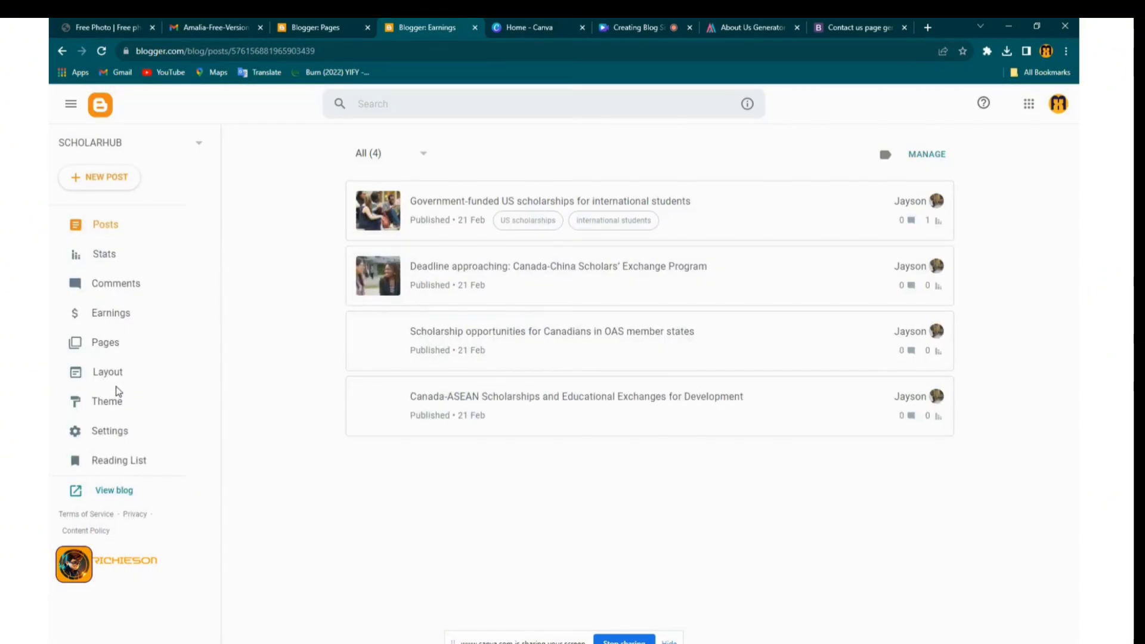
left_click(122, 436)
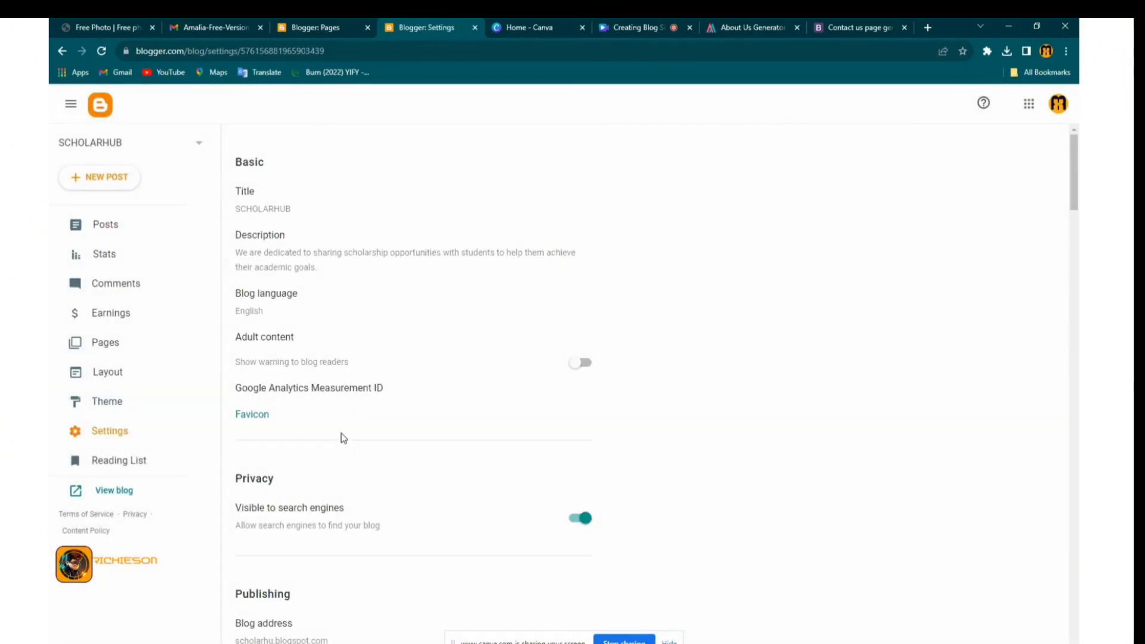
scroll(357, 441, "down", 4)
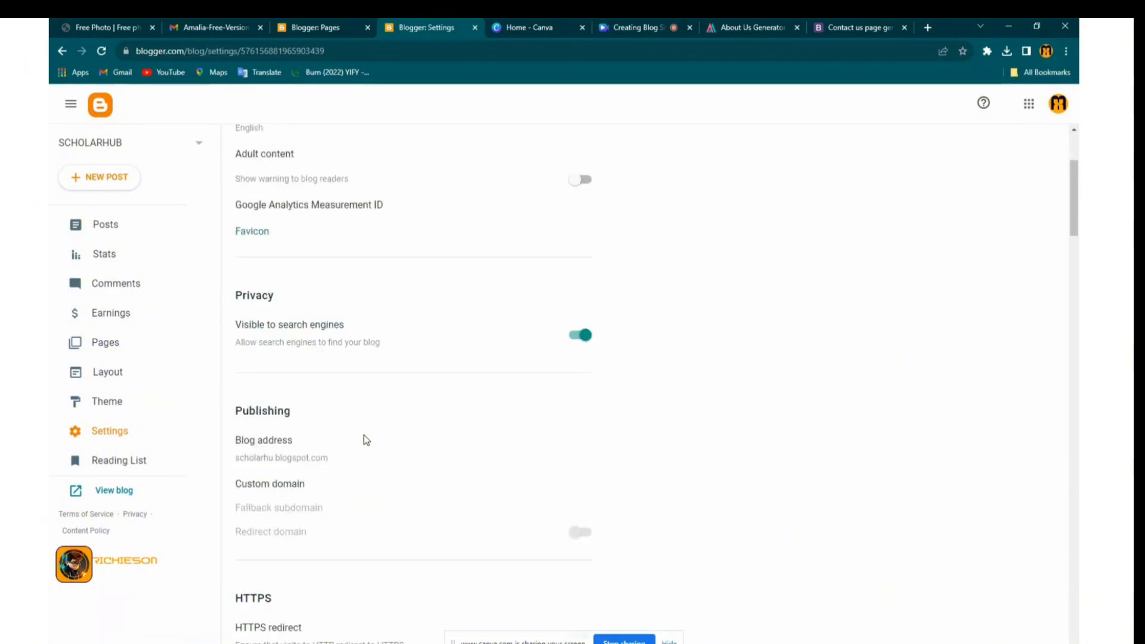
scroll(357, 446, "down", 6)
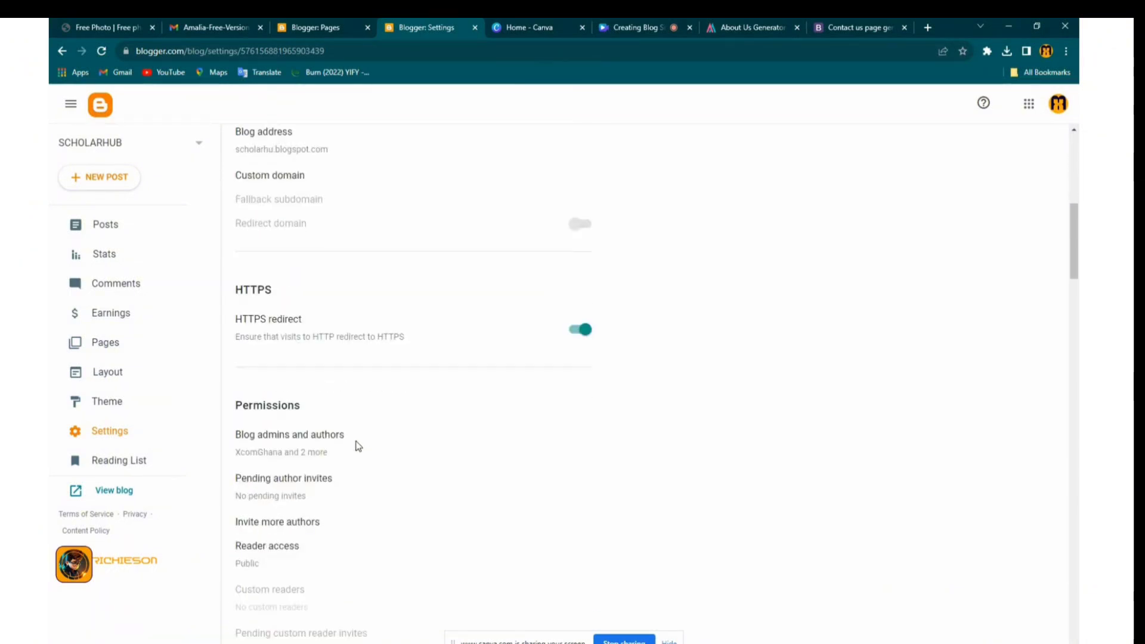
scroll(357, 446, "down", 5)
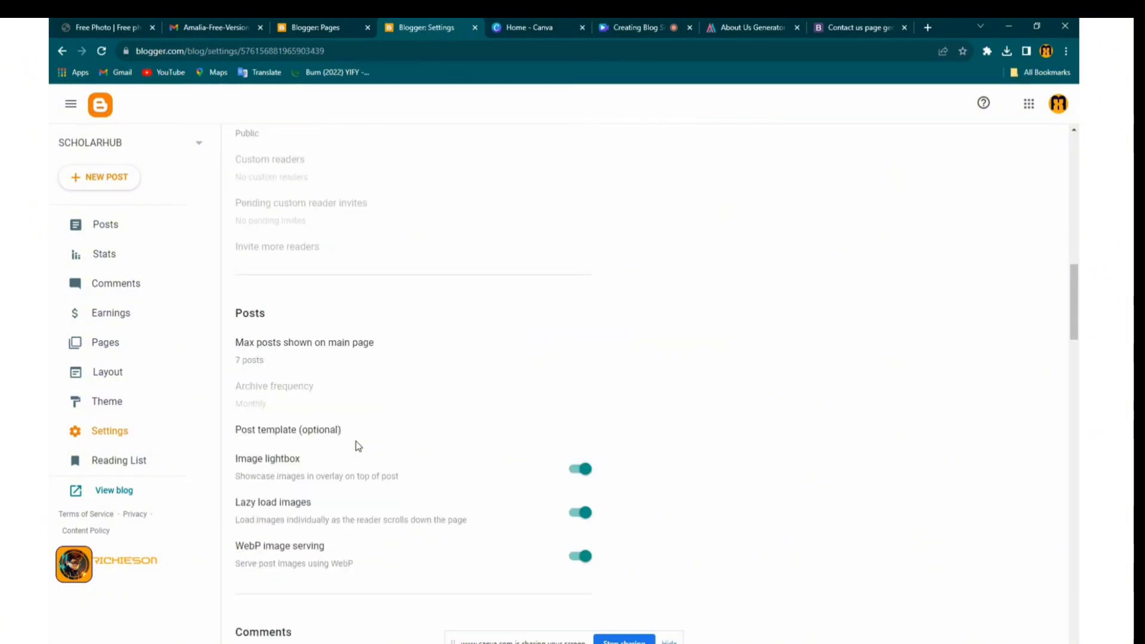
scroll(358, 446, "down", 7)
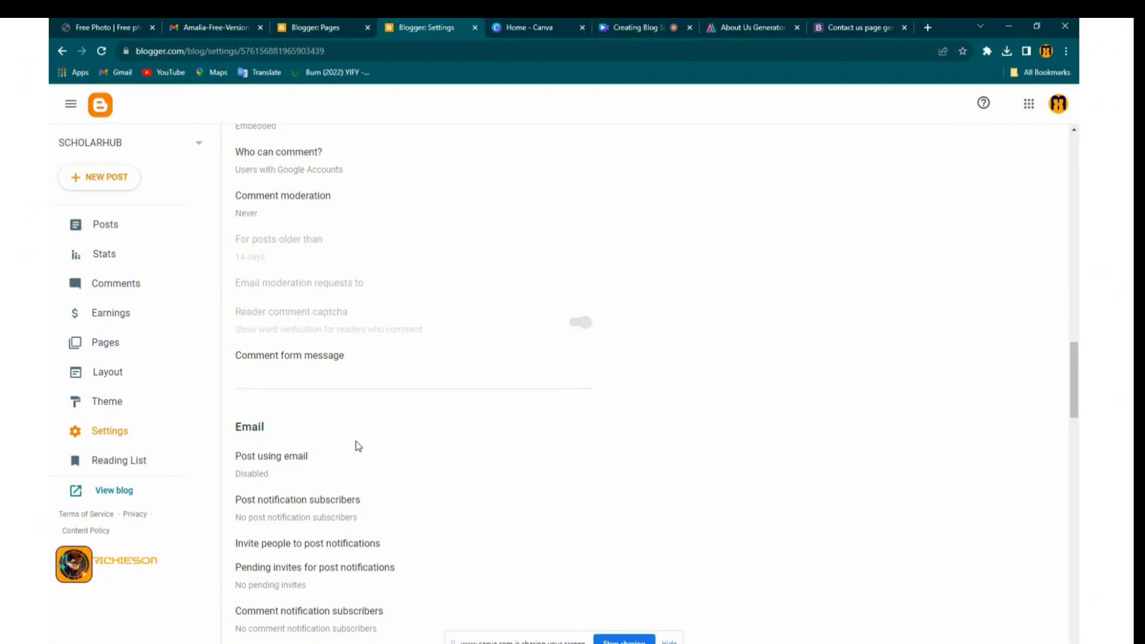
scroll(358, 445, "down", 7)
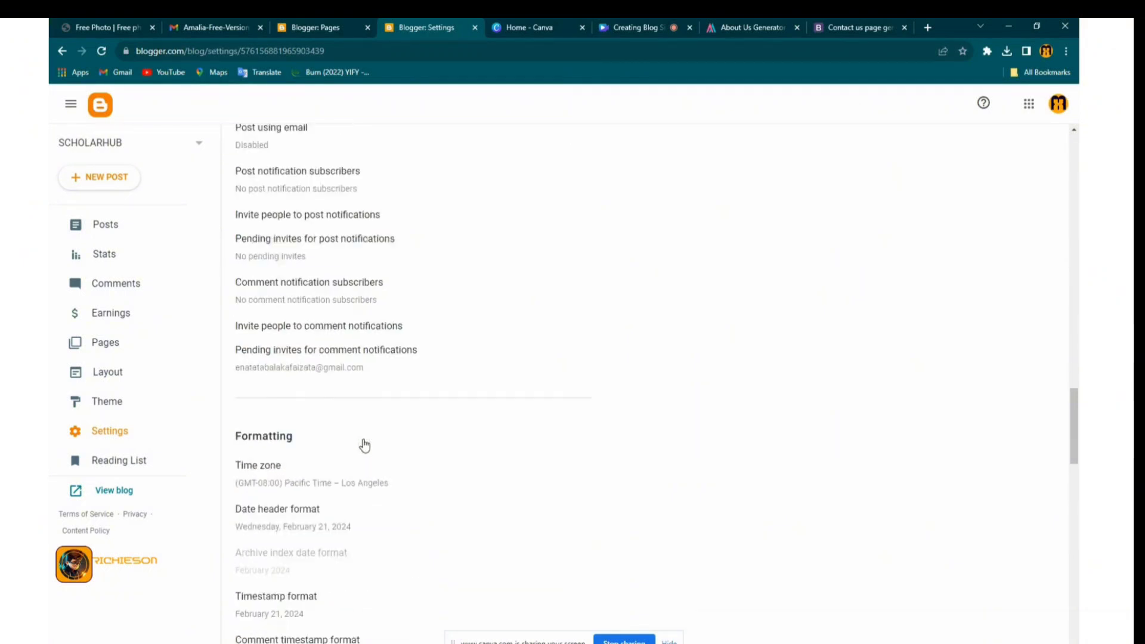
scroll(365, 444, "down", 6)
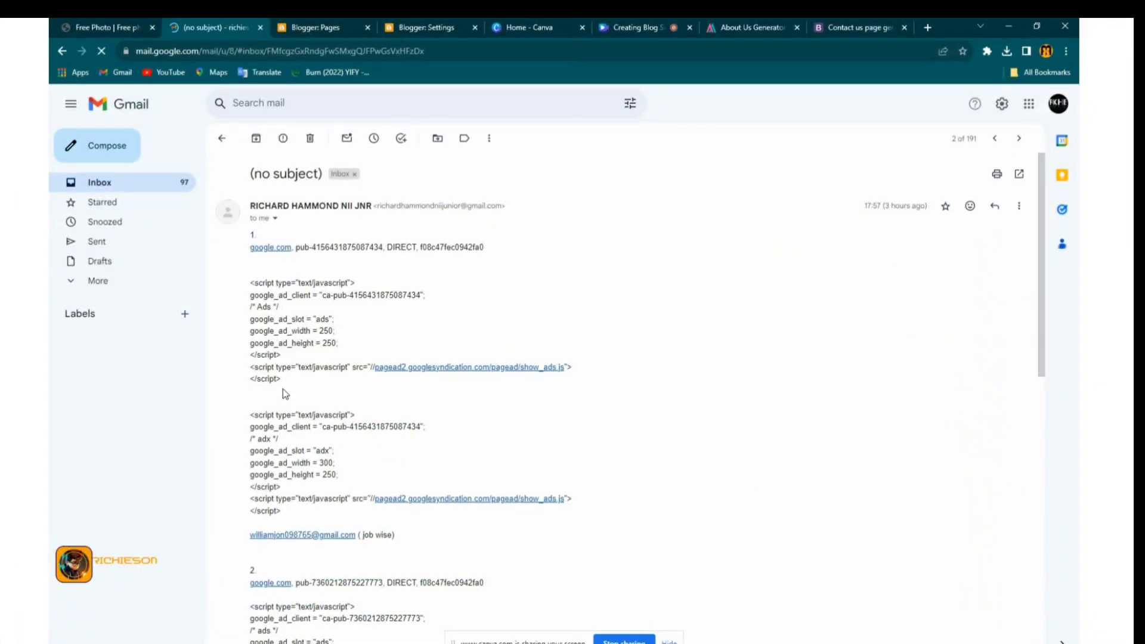
Copy the third entry's google.com ads.txt line from the Gmail message
scroll(283, 389, "down", 1)
scroll(271, 496, "down", 7)
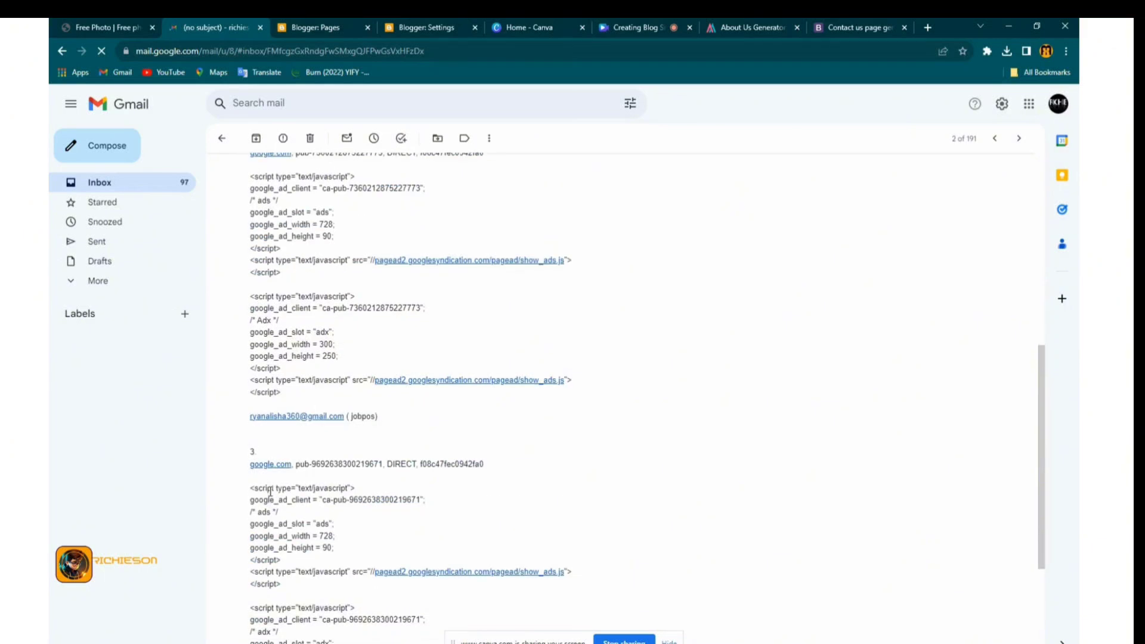
left_click_drag(248, 468, 481, 466)
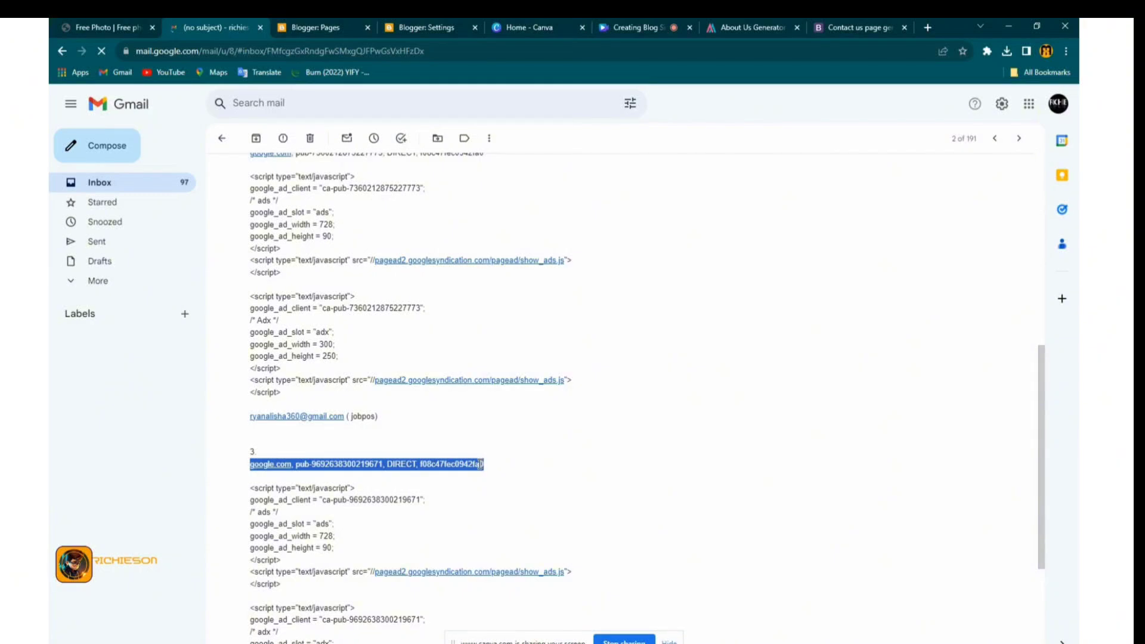
right_click(480, 463)
left_click(502, 471)
Copy the third entry's first ad script block from the message
left_click(252, 490)
left_click_drag(253, 489, 334, 583)
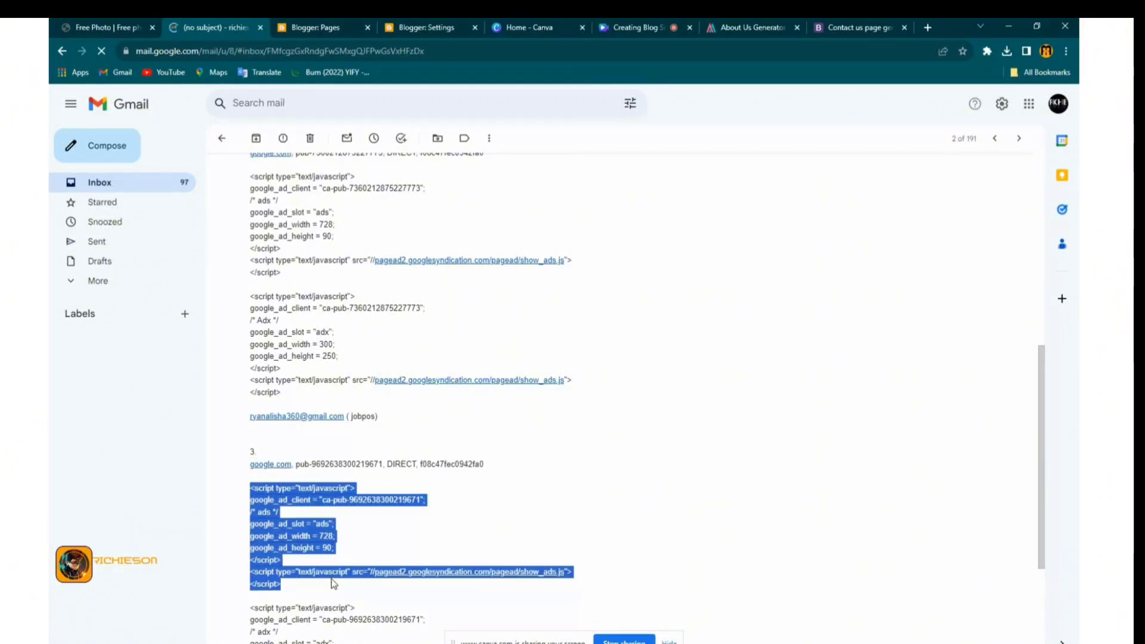
right_click(289, 542)
left_click(311, 549)
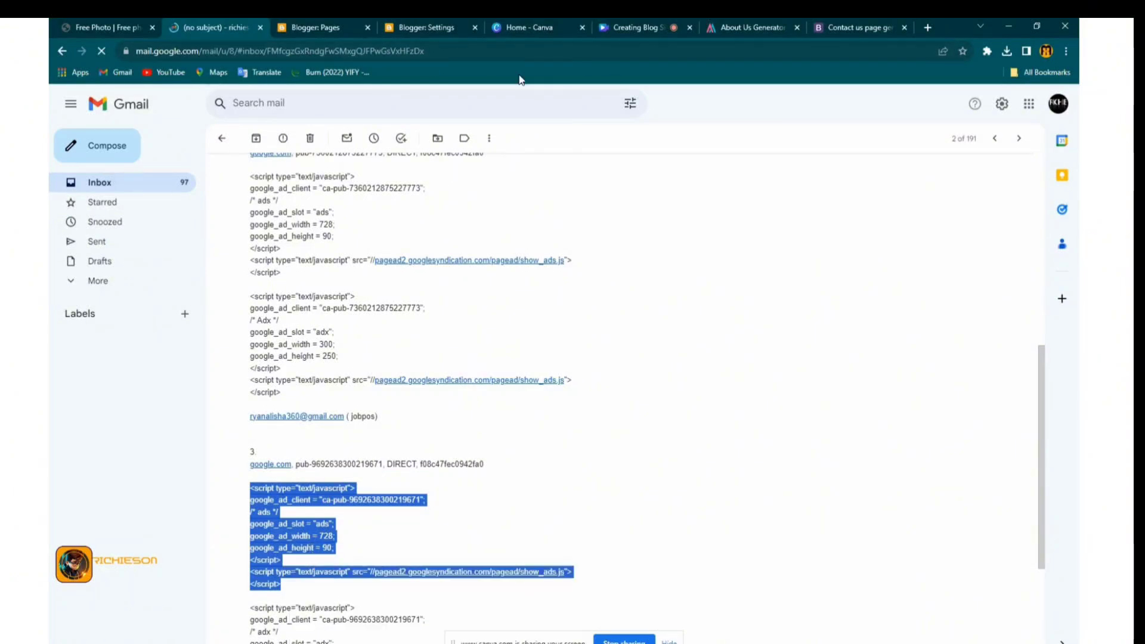
Add an empty paragraph after 'international students.' in the Government-funded US scholarships post
left_click(431, 30)
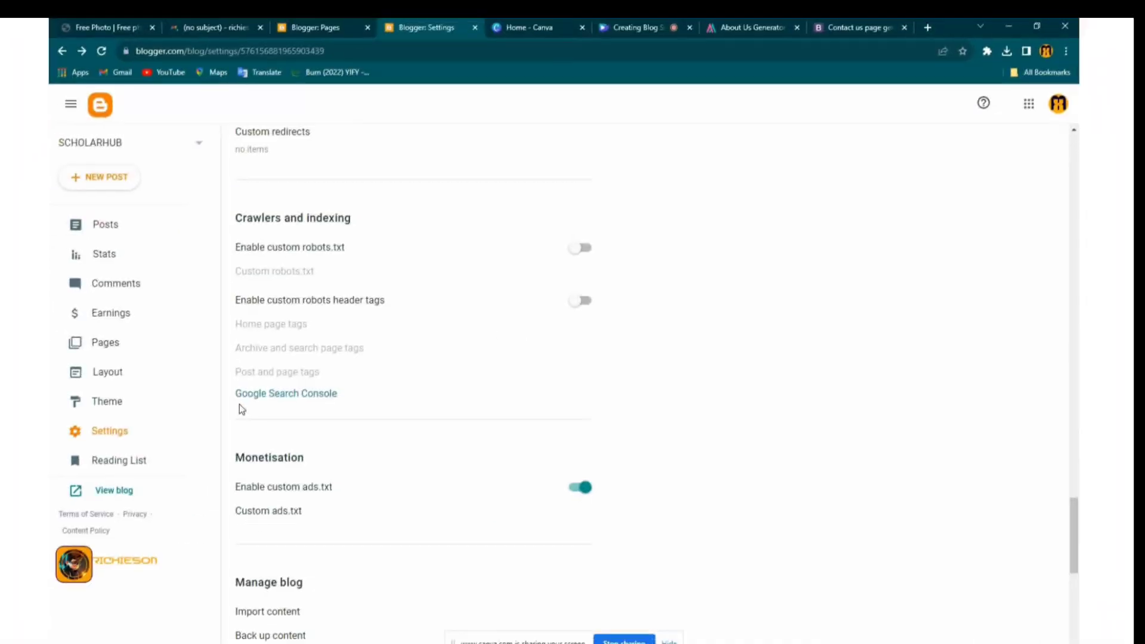
left_click(107, 226)
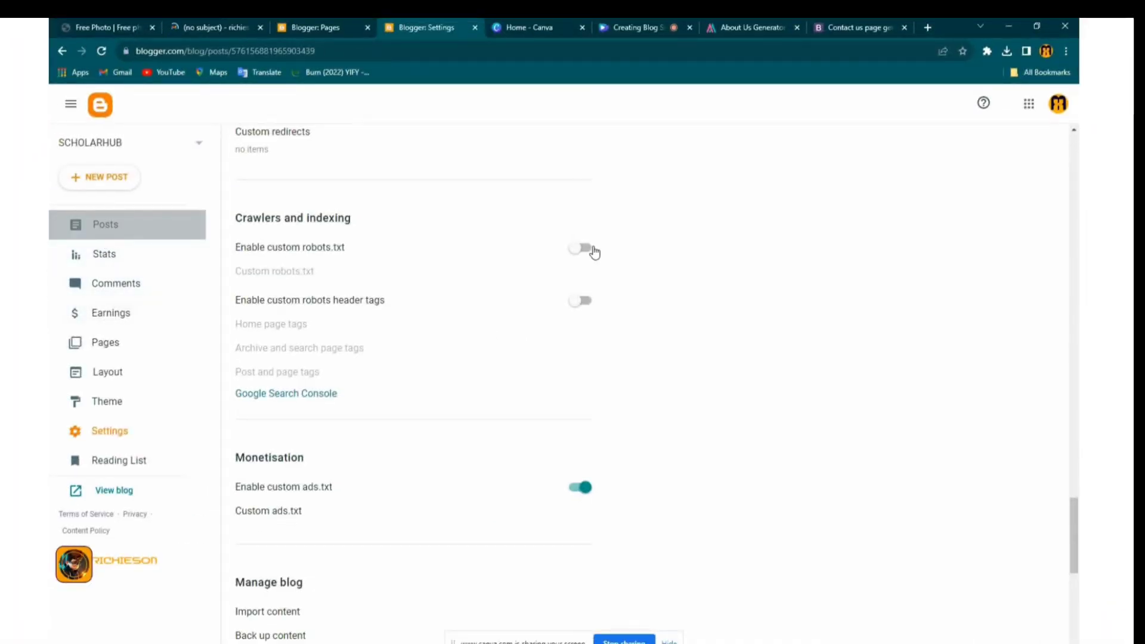
left_click(426, 210)
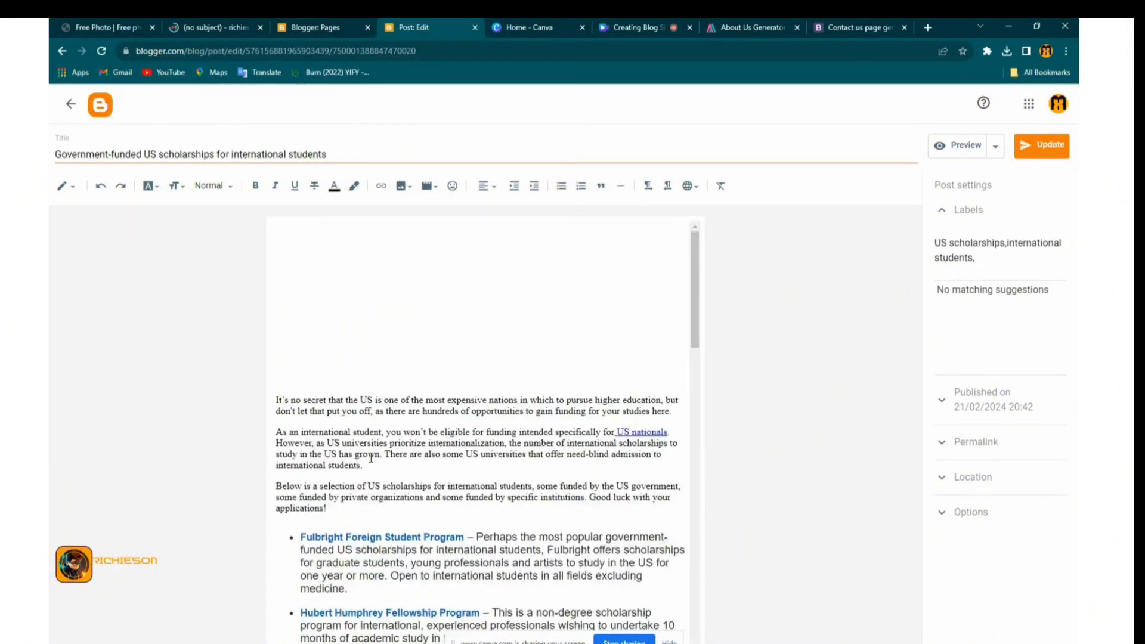
left_click(402, 469)
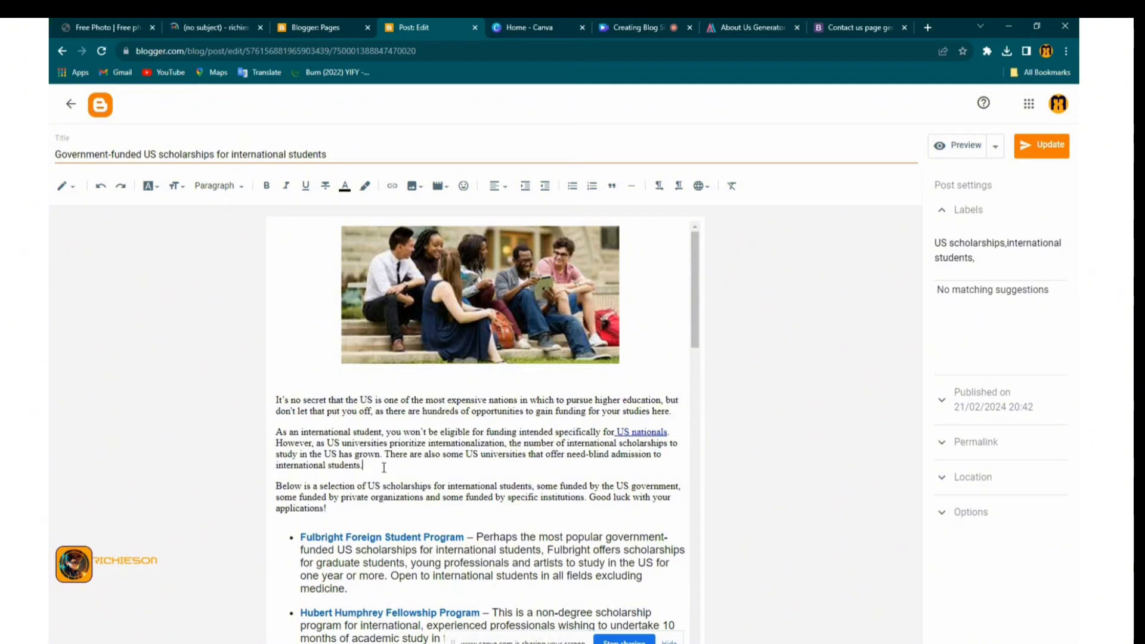
key("Return")
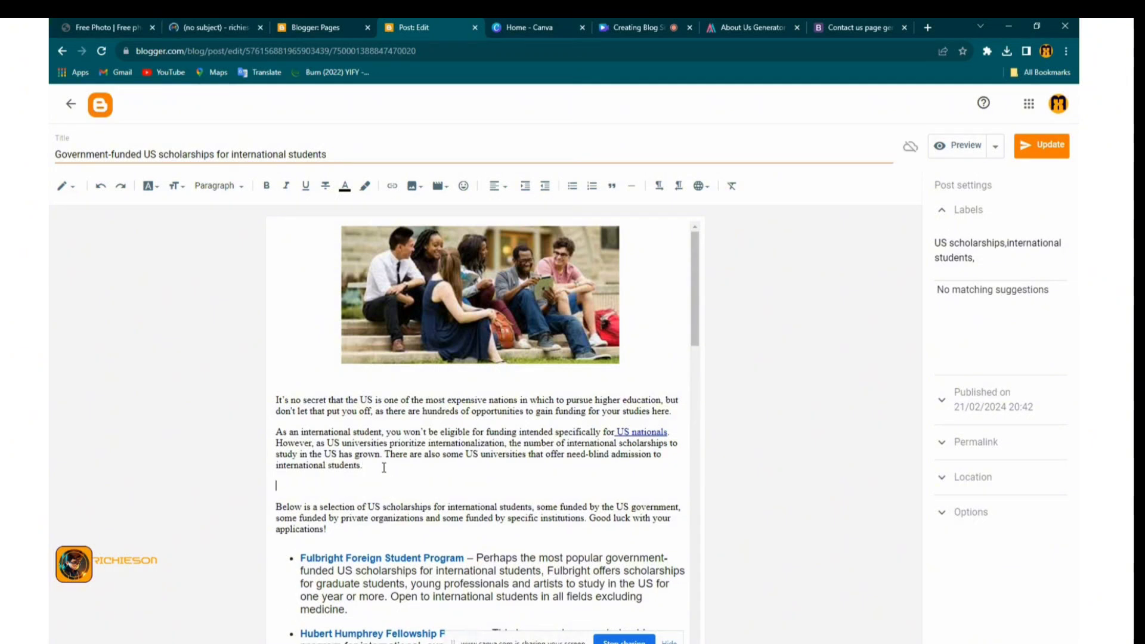
left_click(70, 186)
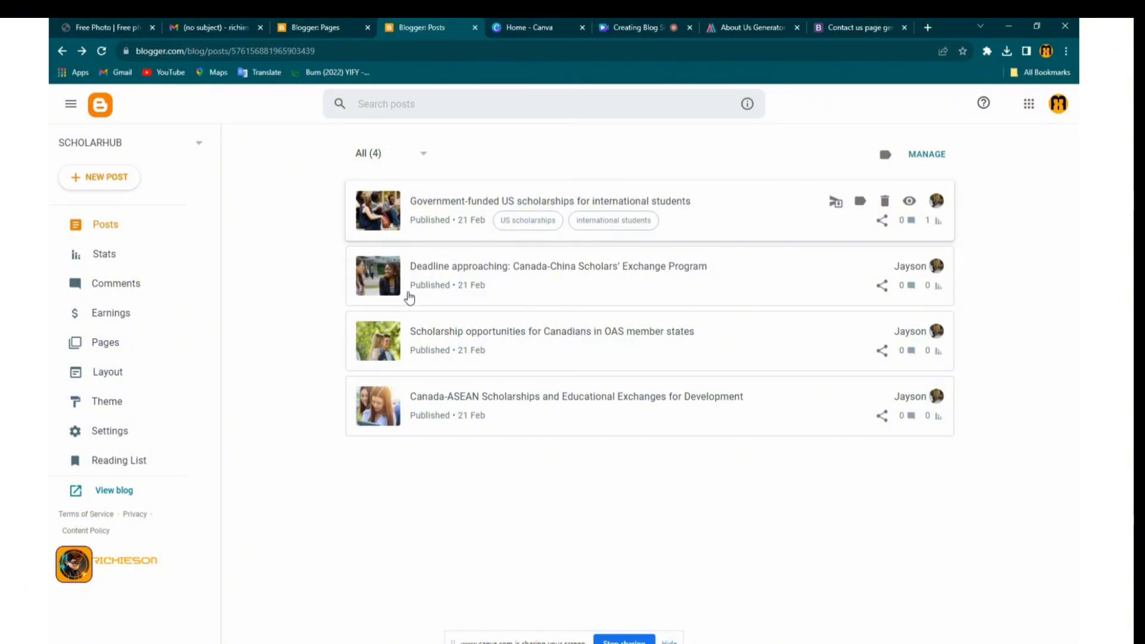
Review the blog's Stats and Comments pages, then open the live blog in a new tab
left_click(102, 255)
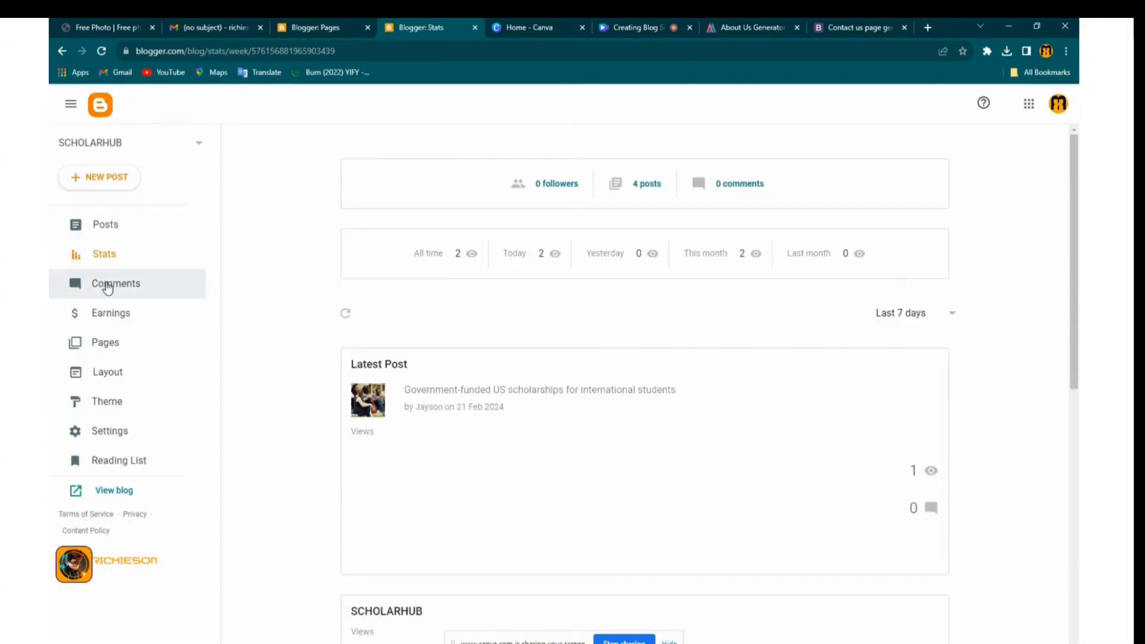
left_click(119, 283)
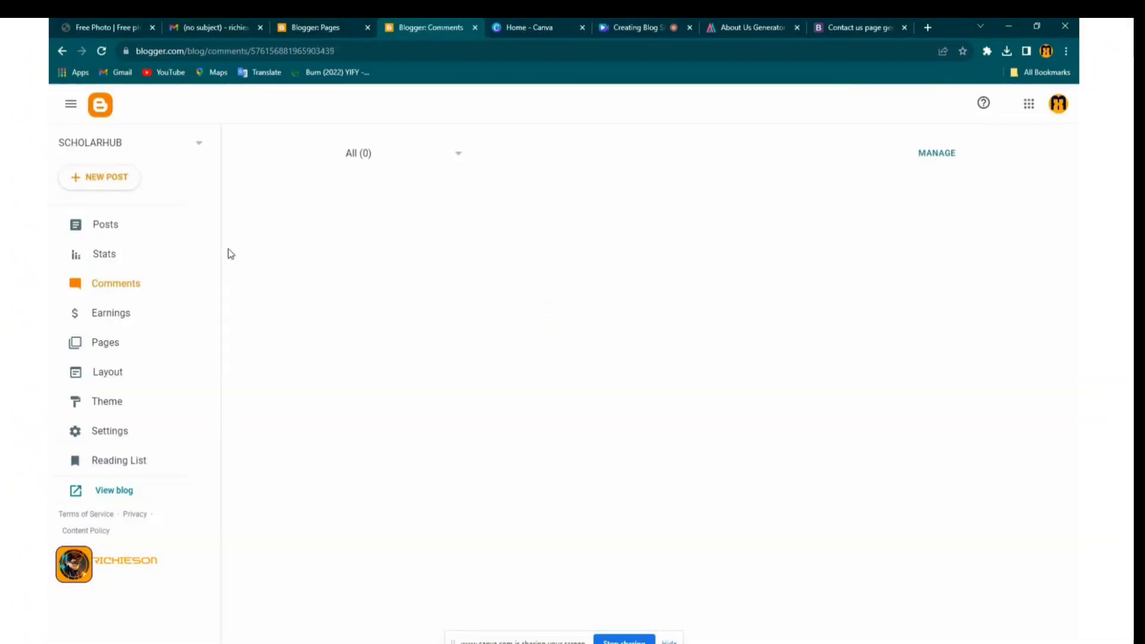
left_click(105, 263)
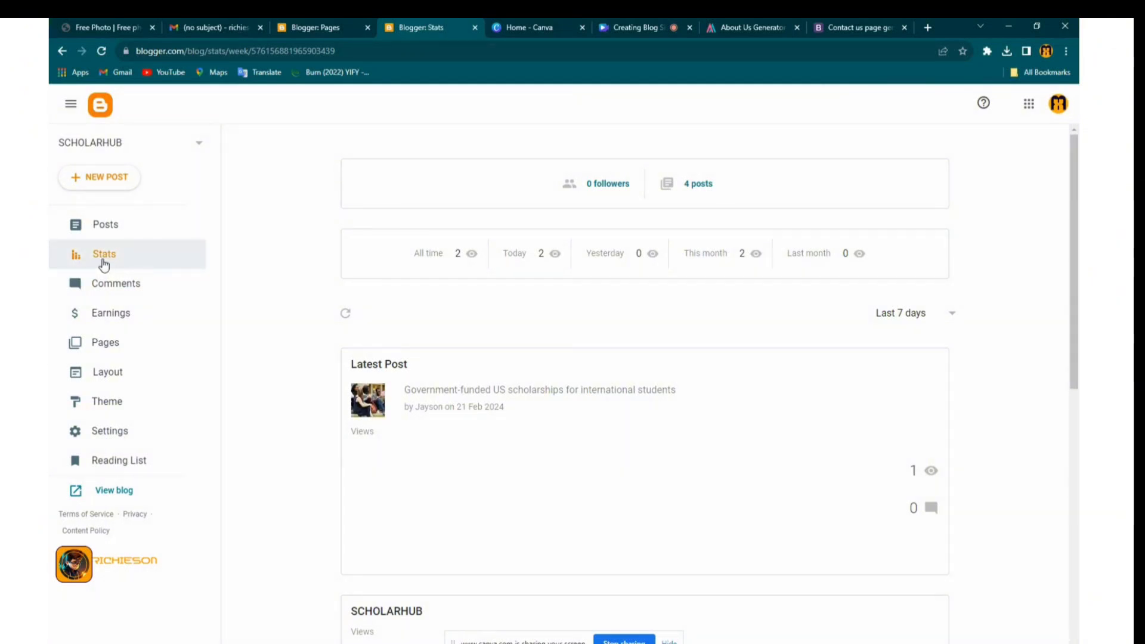
scroll(364, 346, "down", 9)
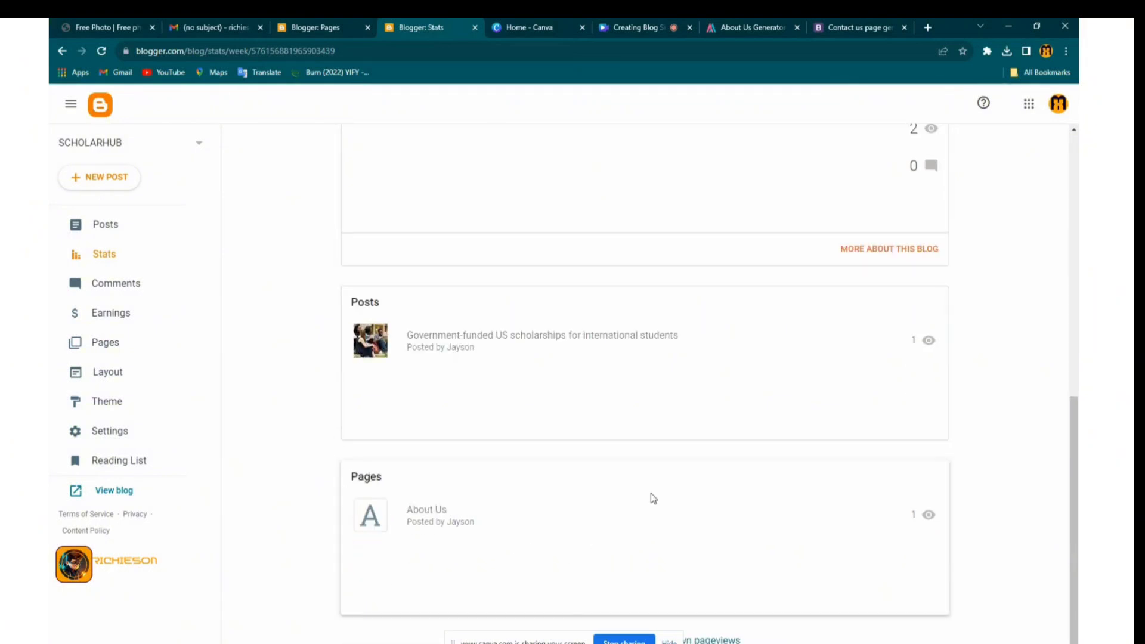
scroll(654, 497, "up", 10)
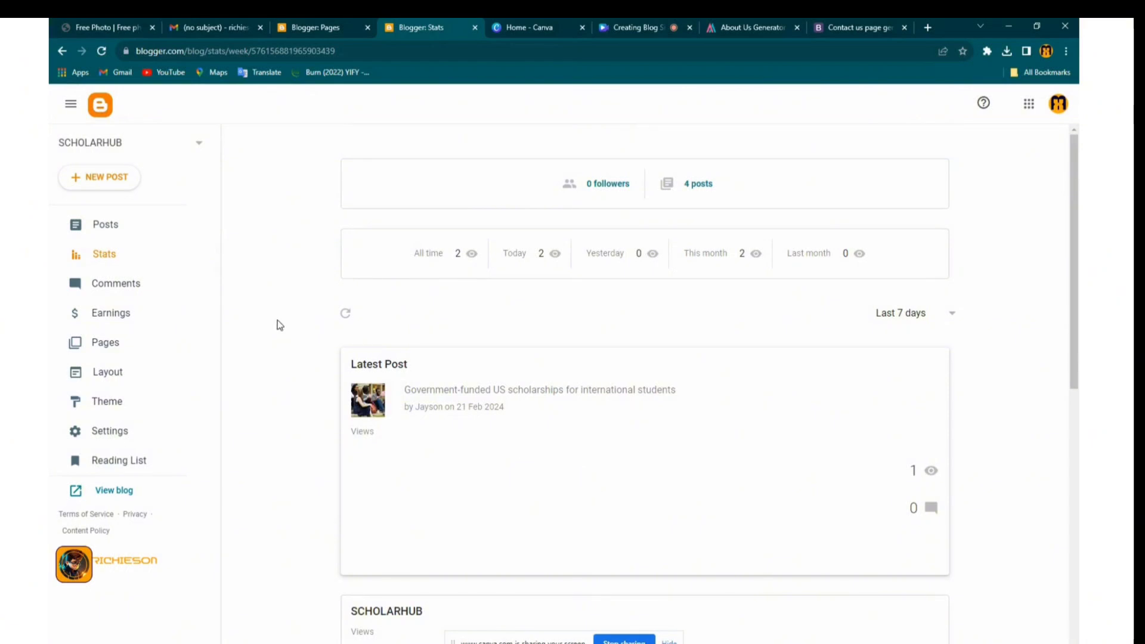
right_click(109, 496)
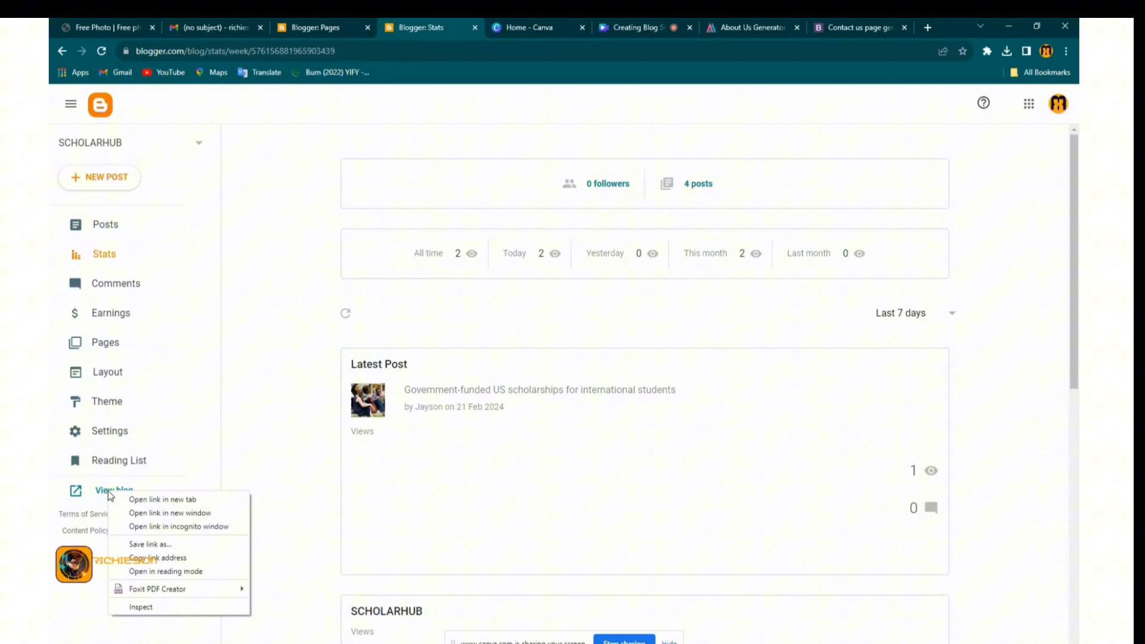
left_click(150, 502)
Switch to the live SCHOLARHUB tab and scroll through the homepage's scholarship posts
left_click(474, 27)
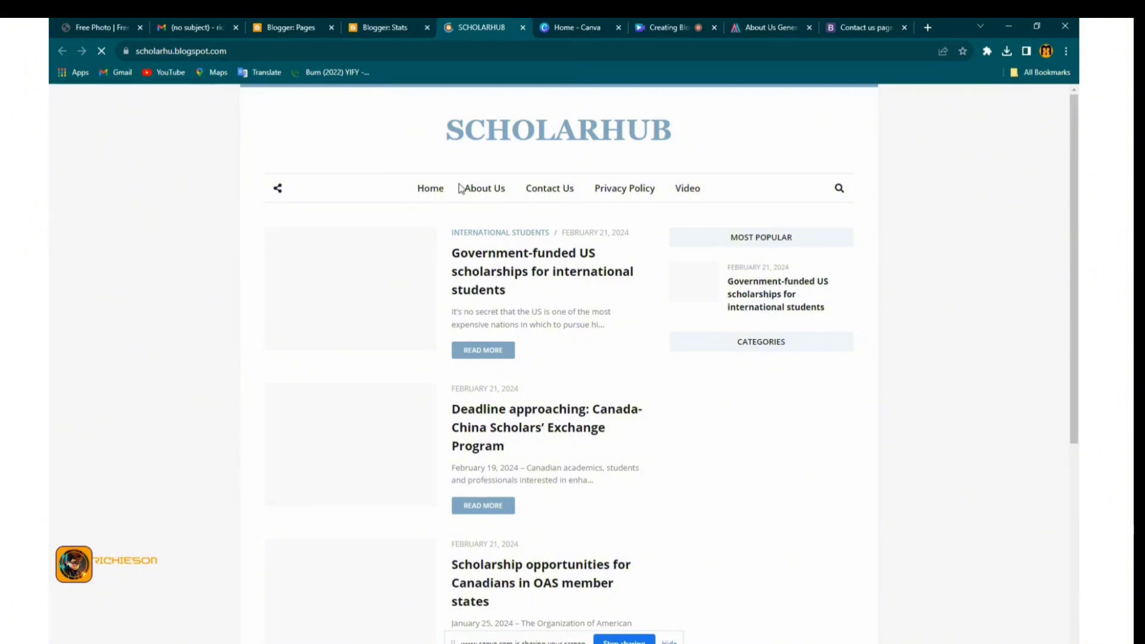
scroll(577, 194, "down", 5)
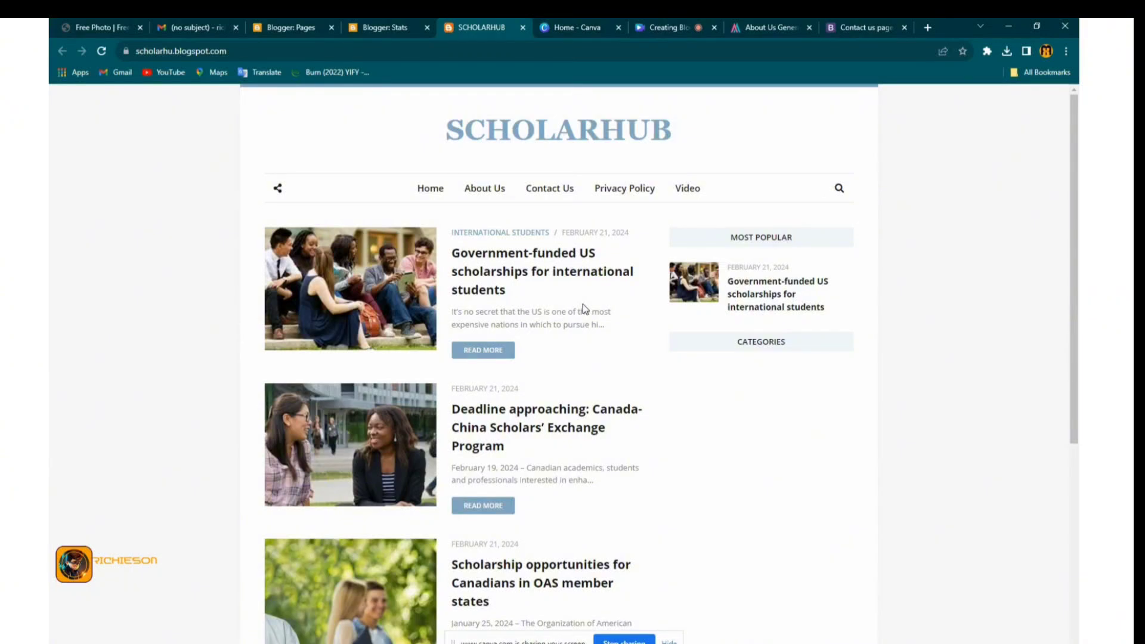
scroll(582, 303, "down", 3)
scroll(582, 303, "down", 2)
scroll(582, 323, "up", 5)
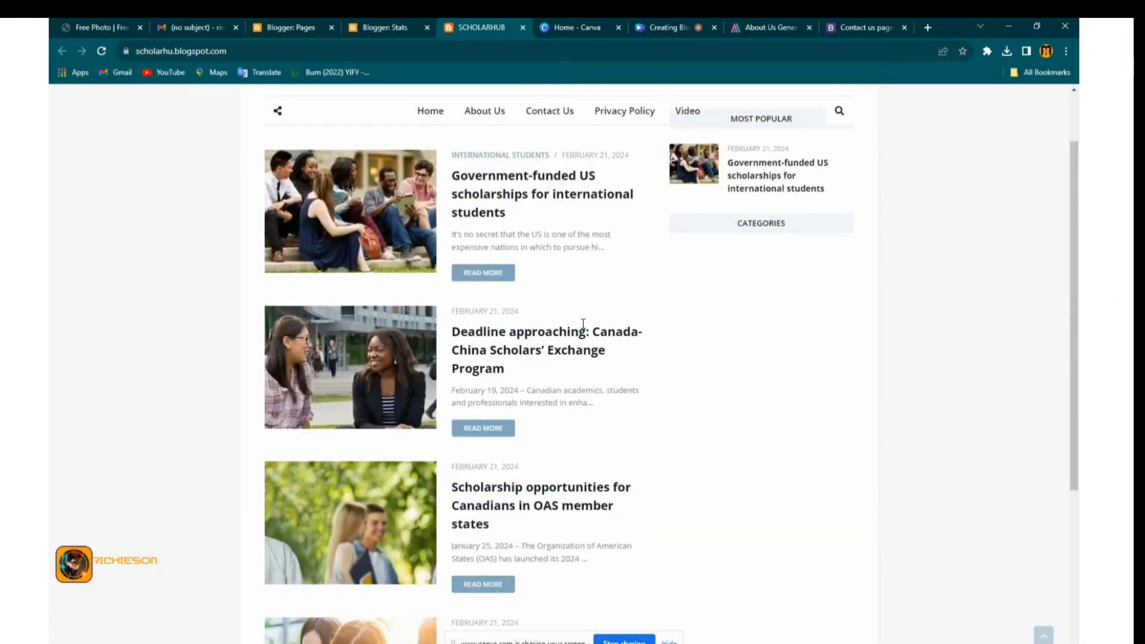